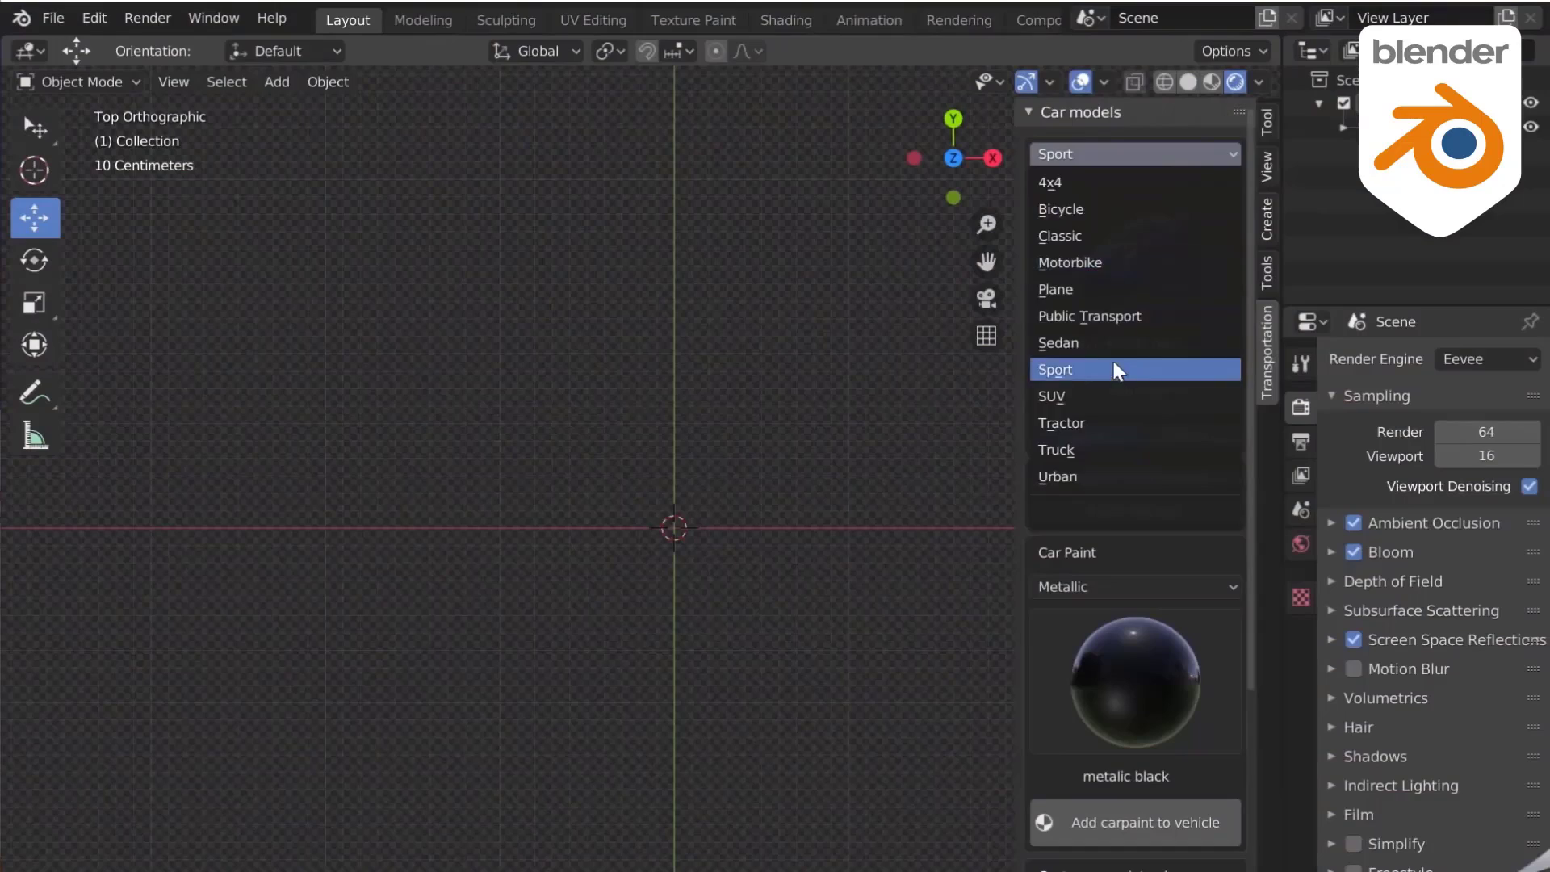
Add the Audi RS4 Avant from the Sport car category to the scene.
{"action": "left_click", "coordinate": [1113, 361]}
{"action": "left_click", "coordinate": [1102, 276]}
{"action": "left_click", "coordinate": [456, 391]}
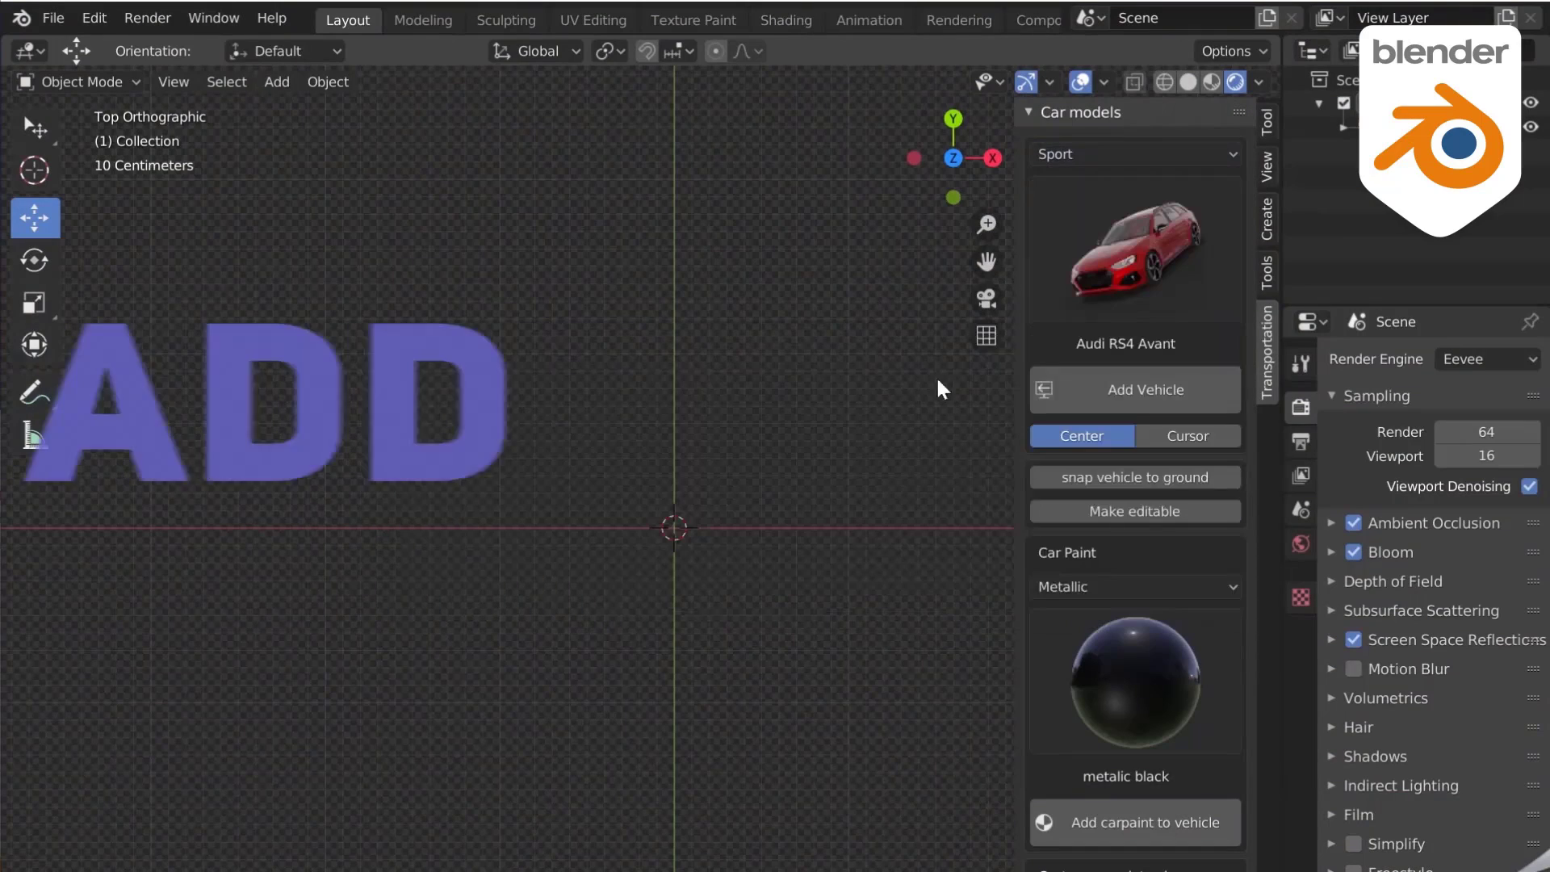
{"action": "left_click", "coordinate": [1126, 386]}
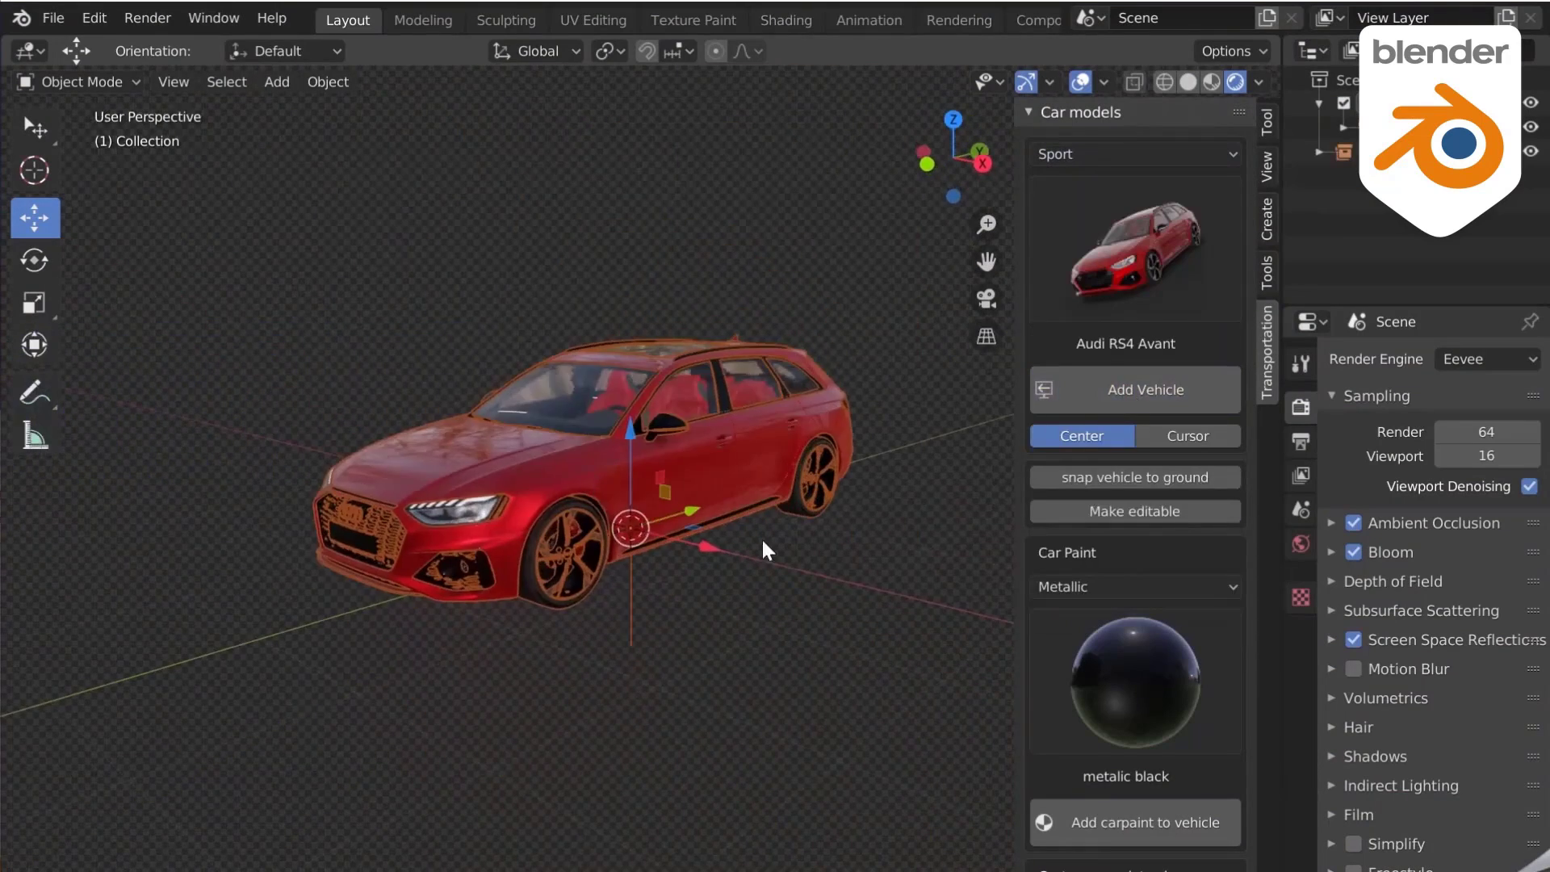
Paint the Audi with the metallic brown car paint.
{"action": "left_click", "coordinate": [1135, 682]}
{"action": "left_click", "coordinate": [574, 235]}
{"action": "left_click", "coordinate": [1128, 823]}
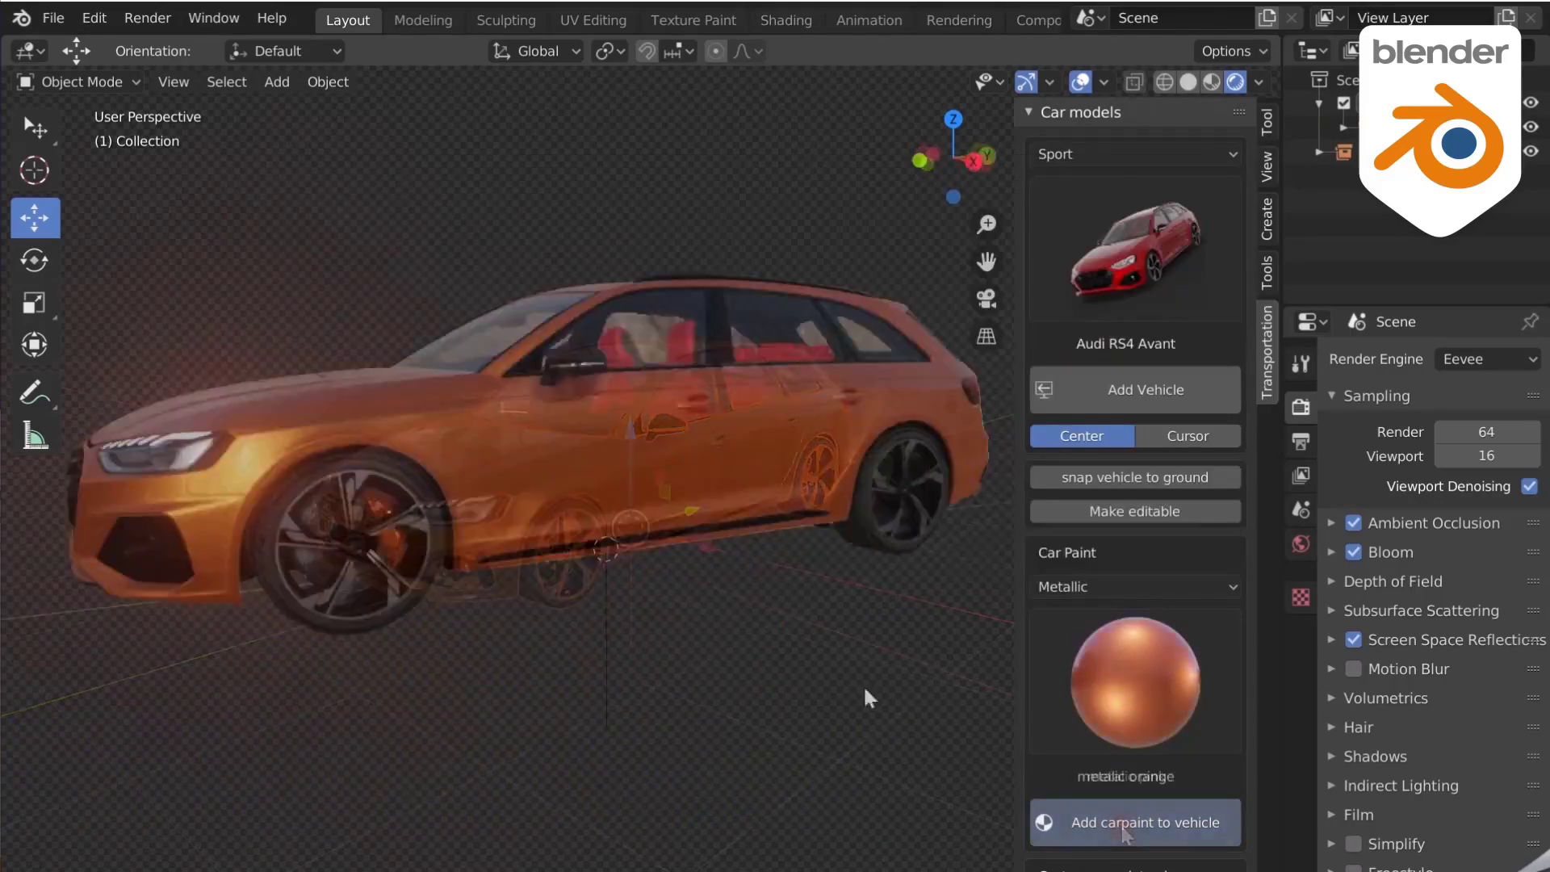
{"action": "mouse_move", "coordinate": [865, 595]}
{"action": "middle_mouse_down"}
{"action": "mouse_move", "coordinate": [699, 699]}
{"action": "mouse_move", "coordinate": [675, 682]}
{"action": "middle_mouse_up"}
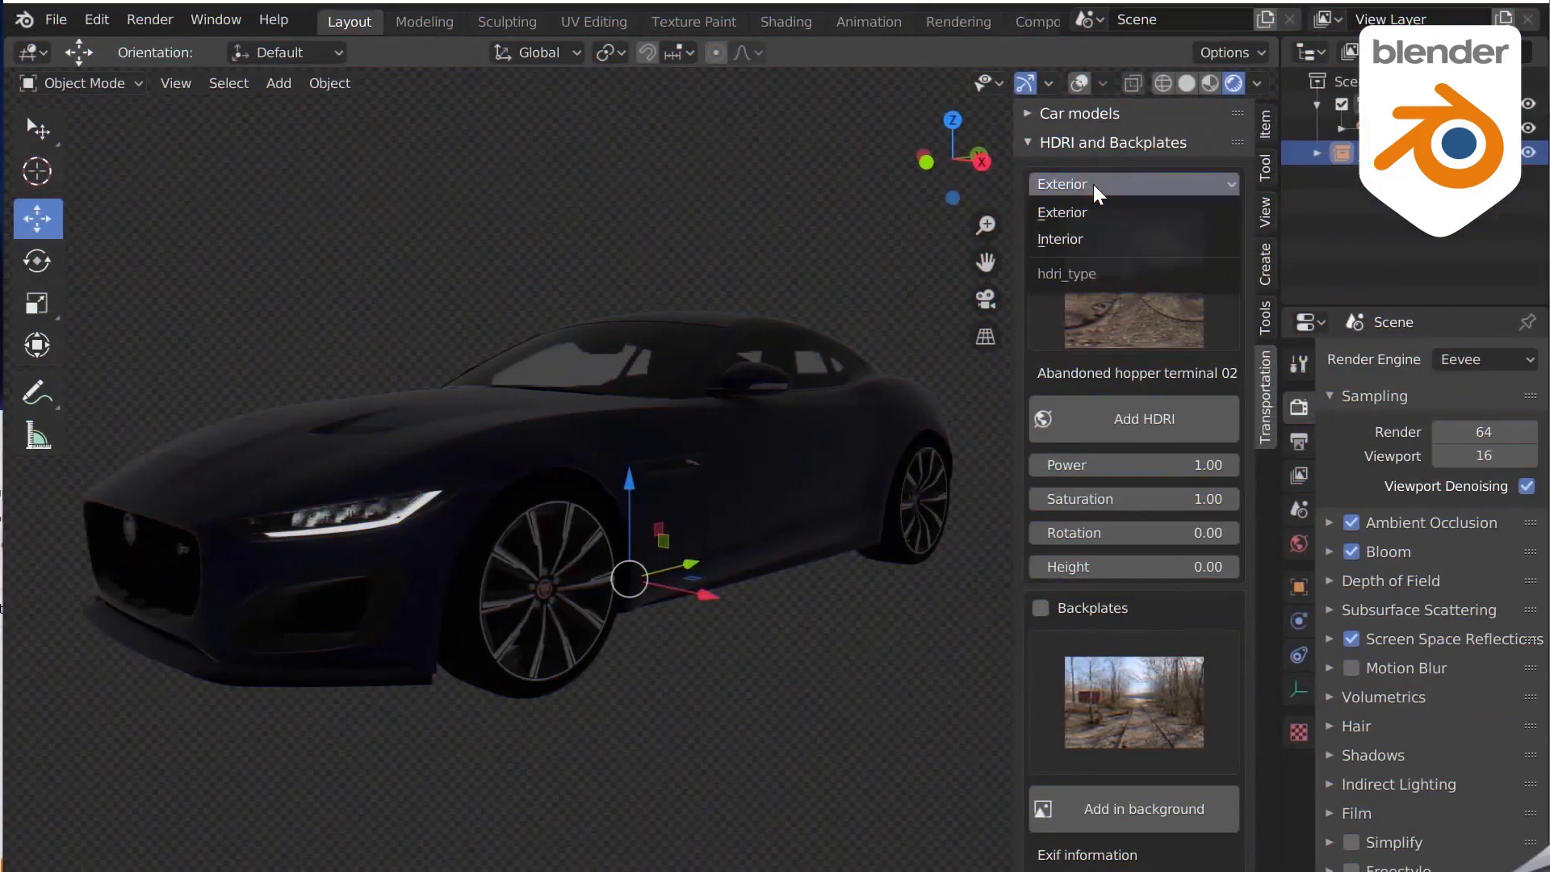
Light the scene with the Exterior HDRI 'Abandoned hopper terminal 02'.
{"action": "left_click", "coordinate": [1095, 189]}
{"action": "left_click", "coordinate": [1135, 278]}
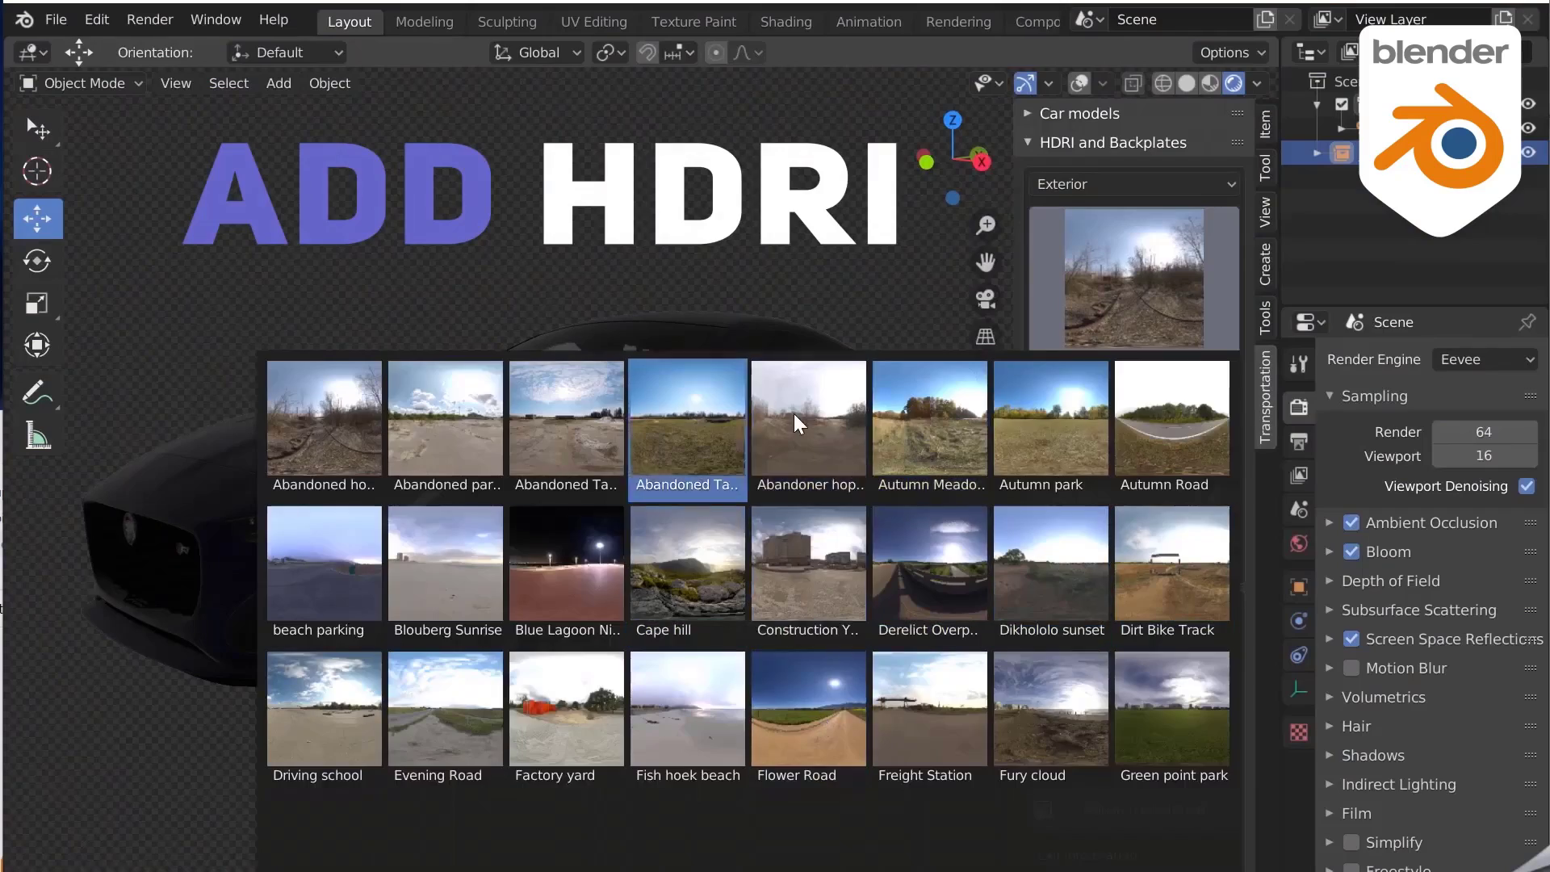
{"action": "left_click", "coordinate": [344, 424]}
{"action": "left_click", "coordinate": [1135, 428]}
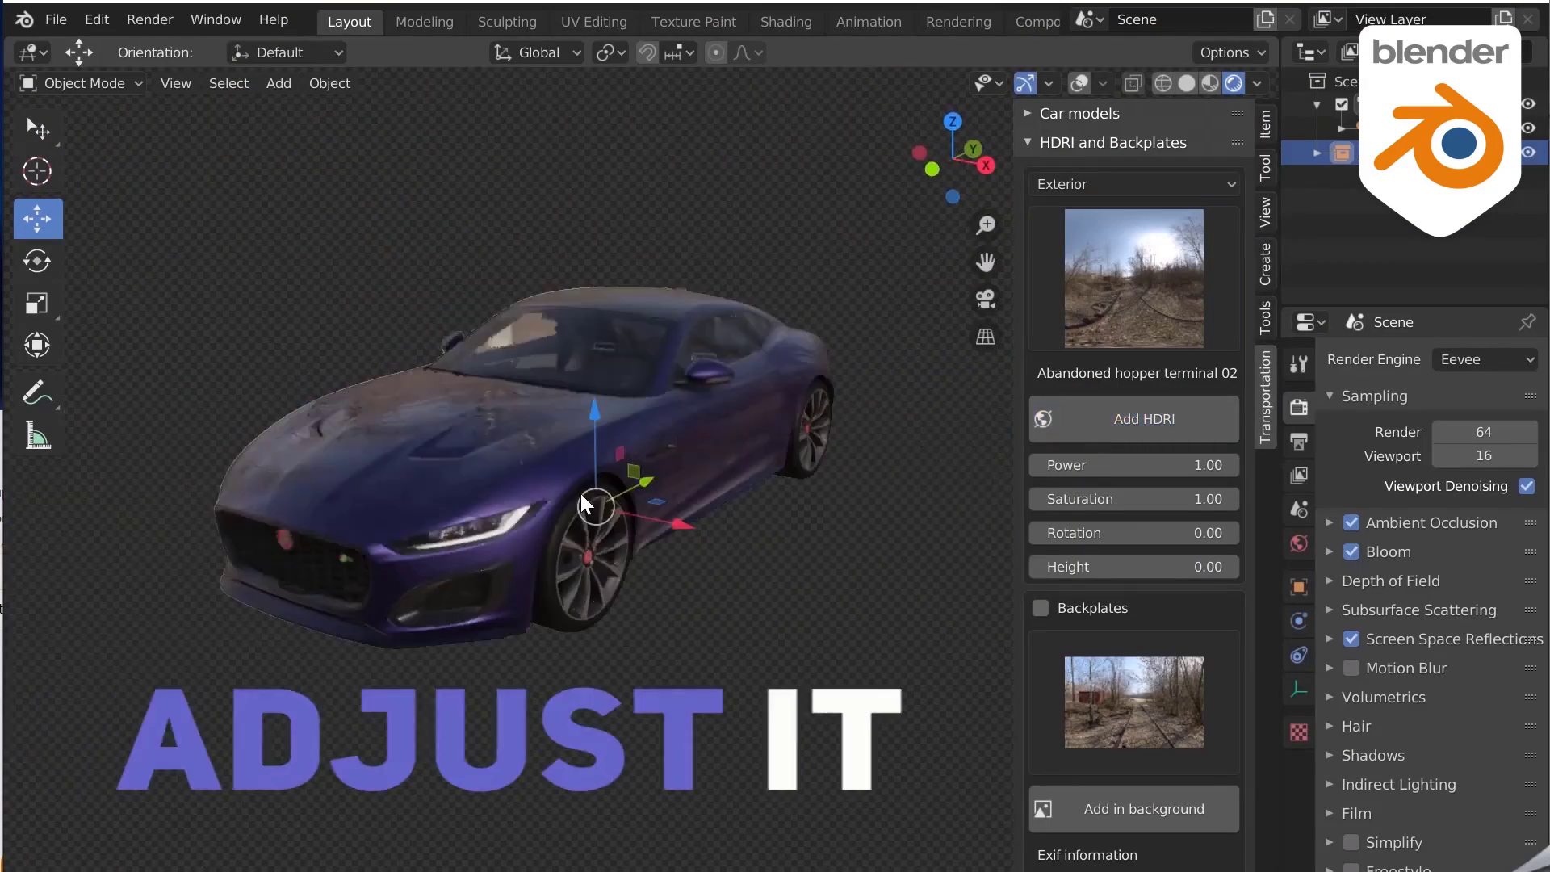
Rotate the HDRI around the car and add a transparent shadow catcher beneath it.
{"action": "left_click_drag", "start_coordinate": [1135, 532], "coordinate": [1195, 533]}
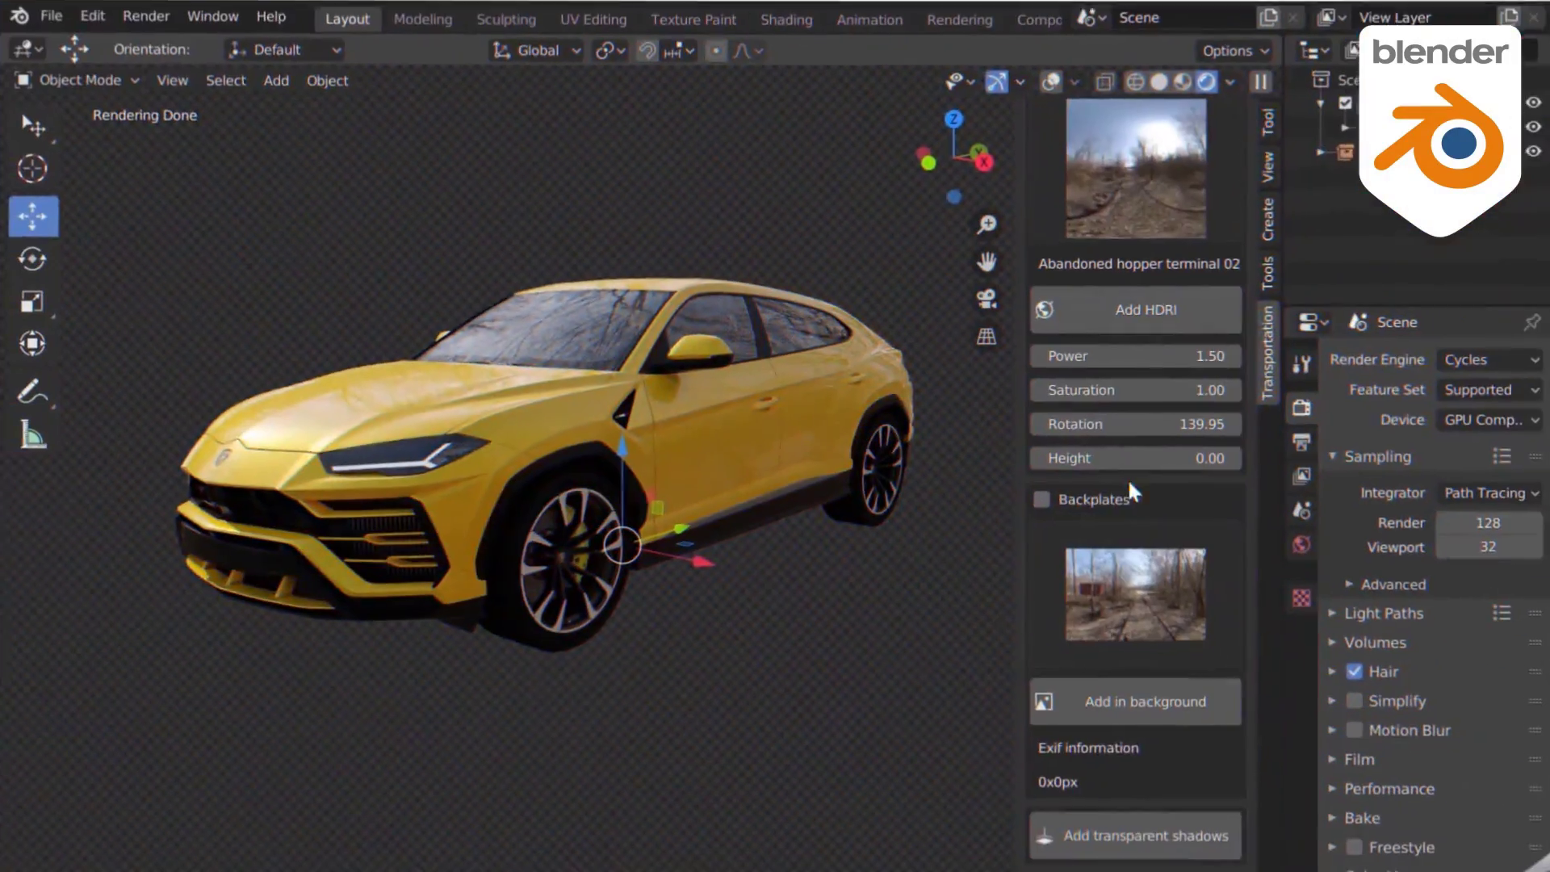
{"action": "left_click", "coordinate": [1135, 834]}
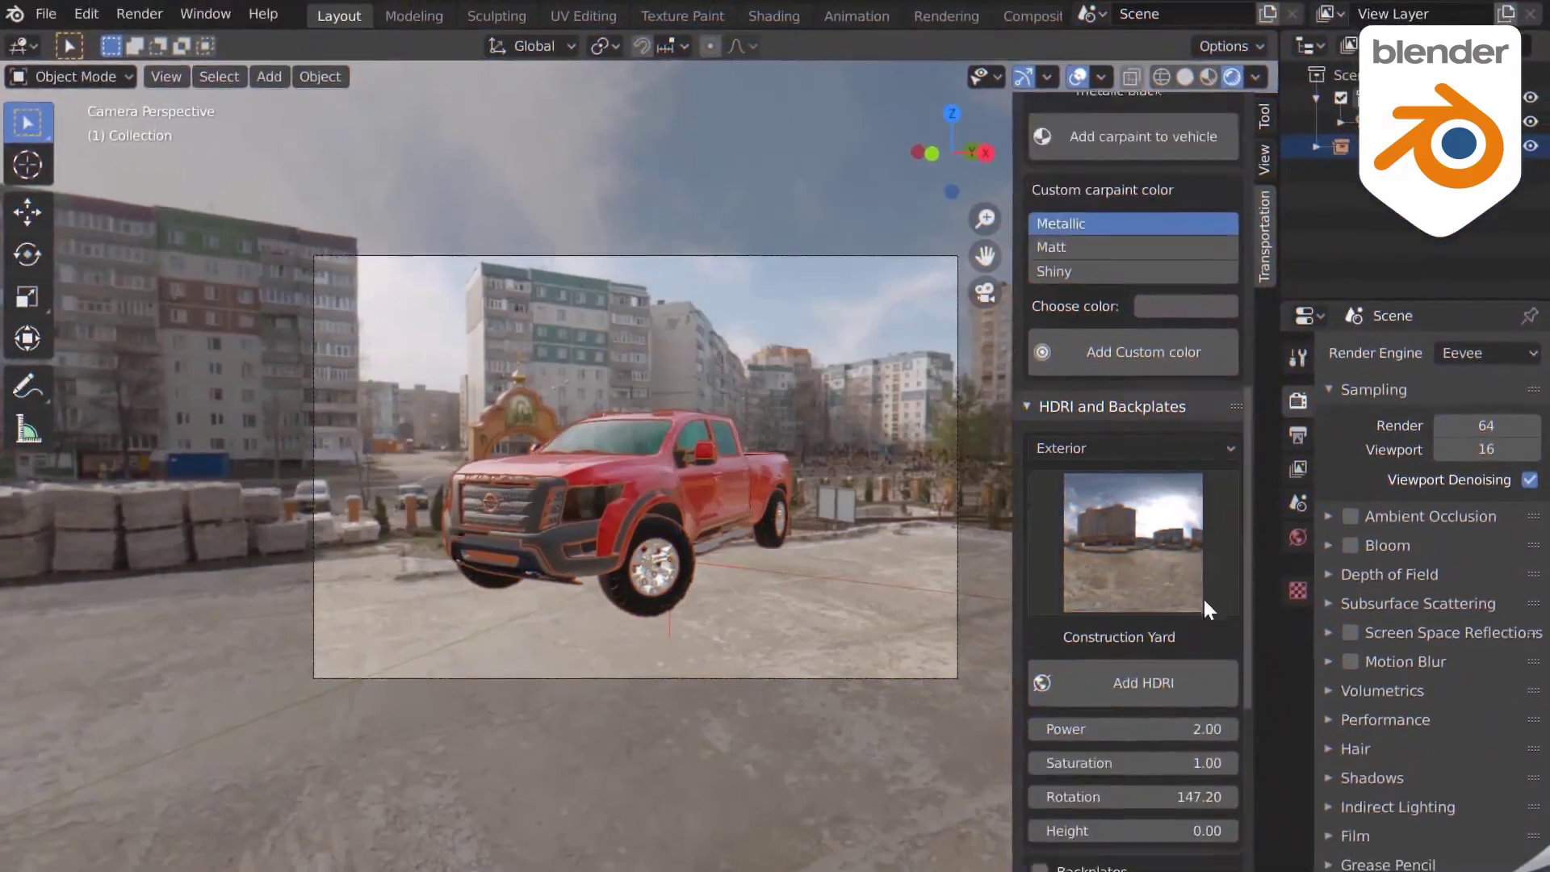
{"action": "scroll", "coordinate": [1203, 597], "scroll_direction": "down", "scroll_amount": 6}
Enable a different backplate, add truck shadows, and set the render engine to Cycles.
{"action": "left_click", "coordinate": [1039, 646]}
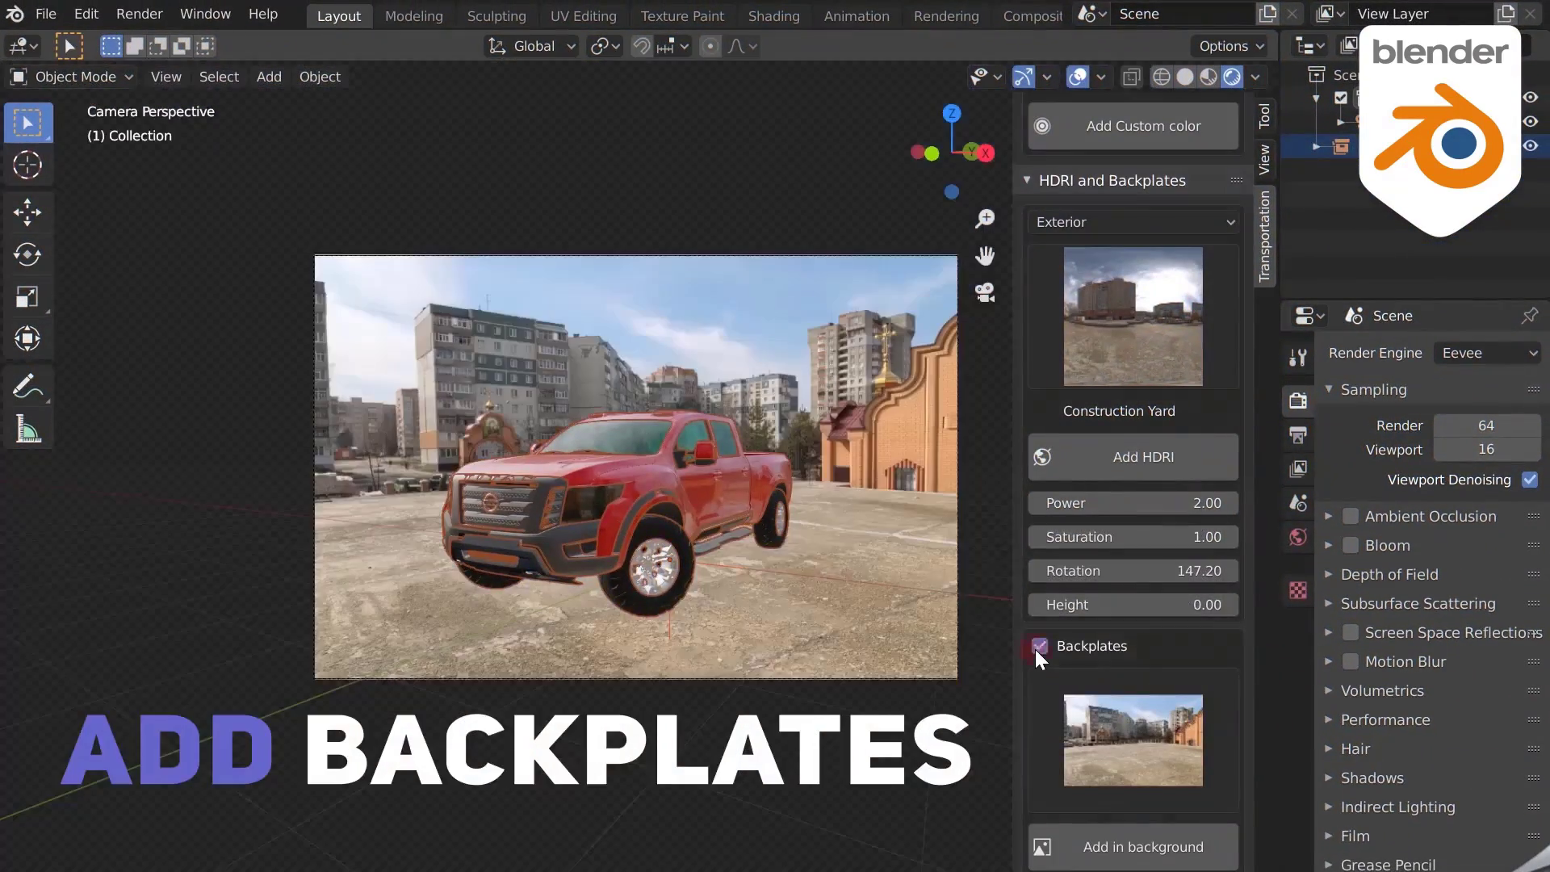
{"action": "left_click", "coordinate": [1102, 710]}
{"action": "left_click", "coordinate": [794, 612]}
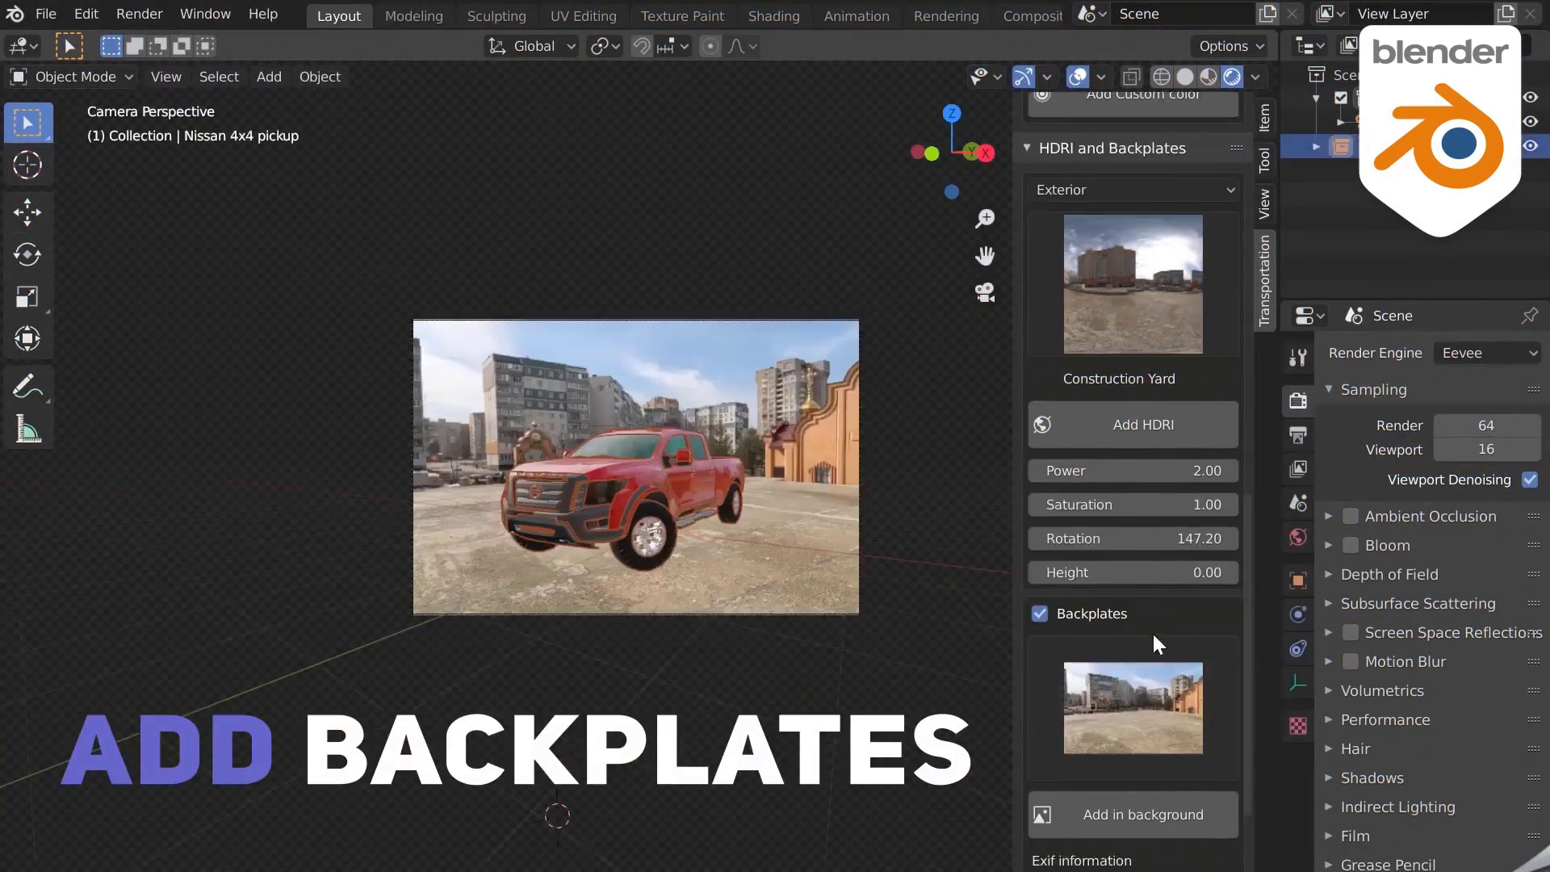
{"action": "scroll", "coordinate": [1152, 632], "scroll_direction": "down", "scroll_amount": 5}
{"action": "left_click", "coordinate": [1072, 837]}
{"action": "left_click", "coordinate": [1454, 356]}
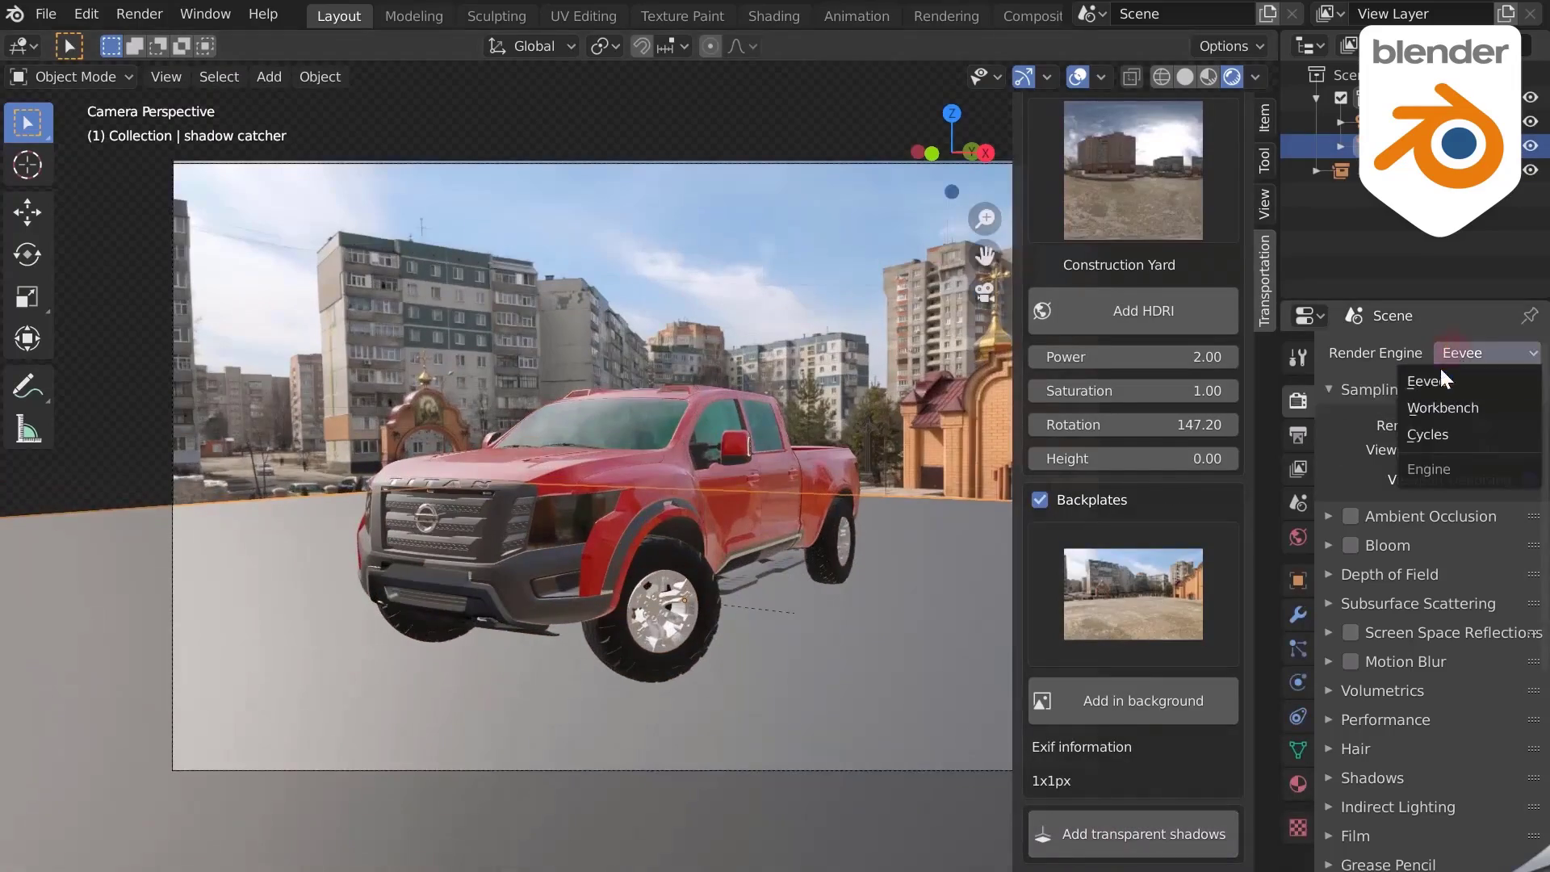
{"action": "left_click", "coordinate": [1478, 433]}
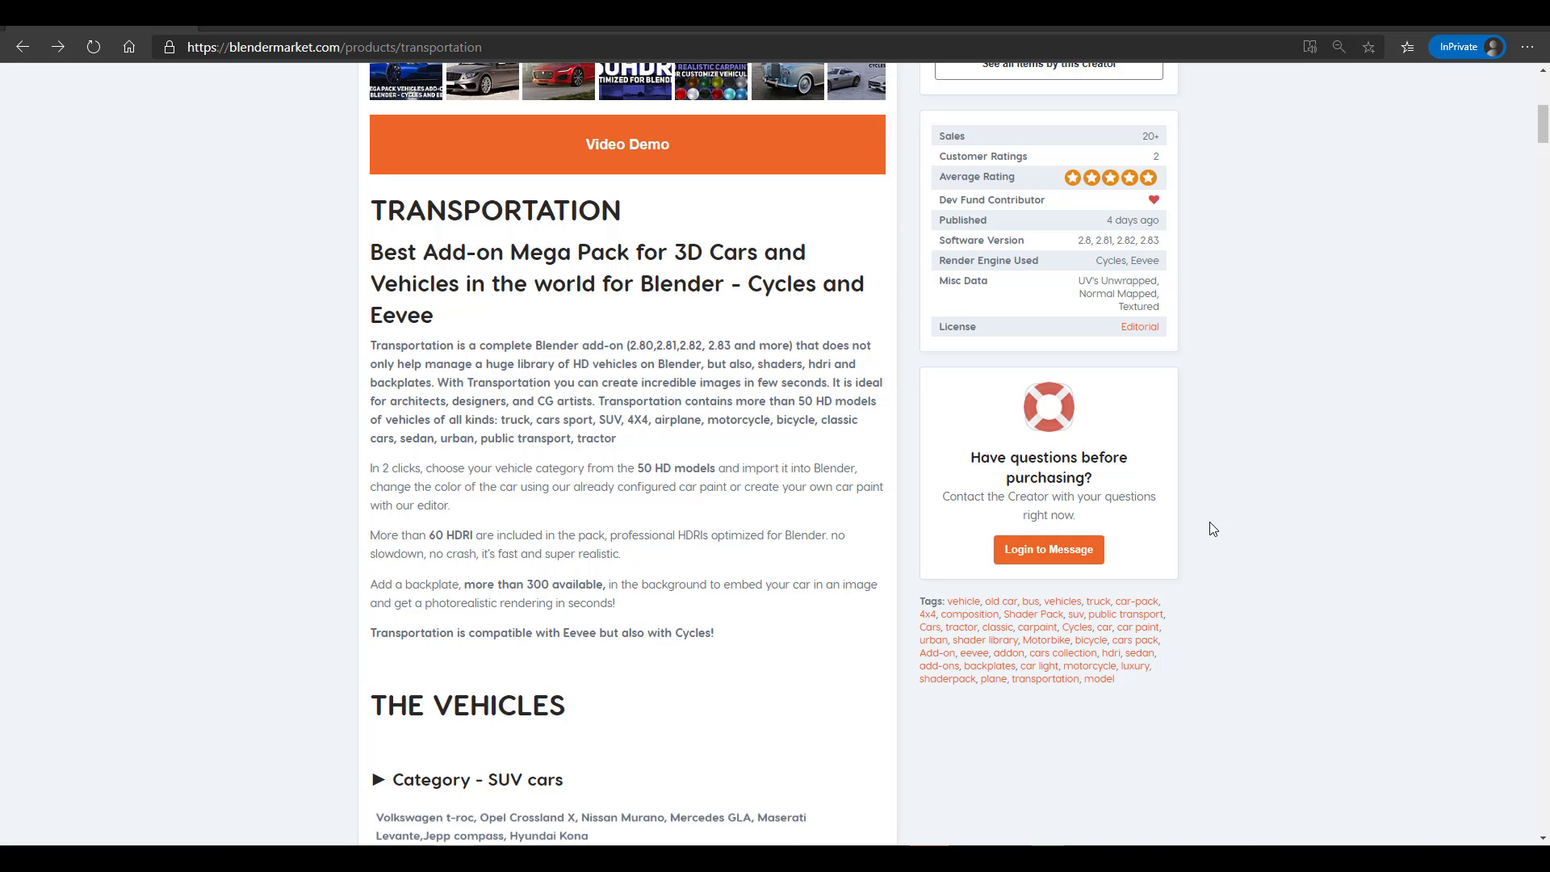
Scroll the Transportation product page through its category galleries down to Trucks and Urban.
{"action": "scroll", "coordinate": [1219, 531], "scroll_direction": "down", "scroll_amount": 2}
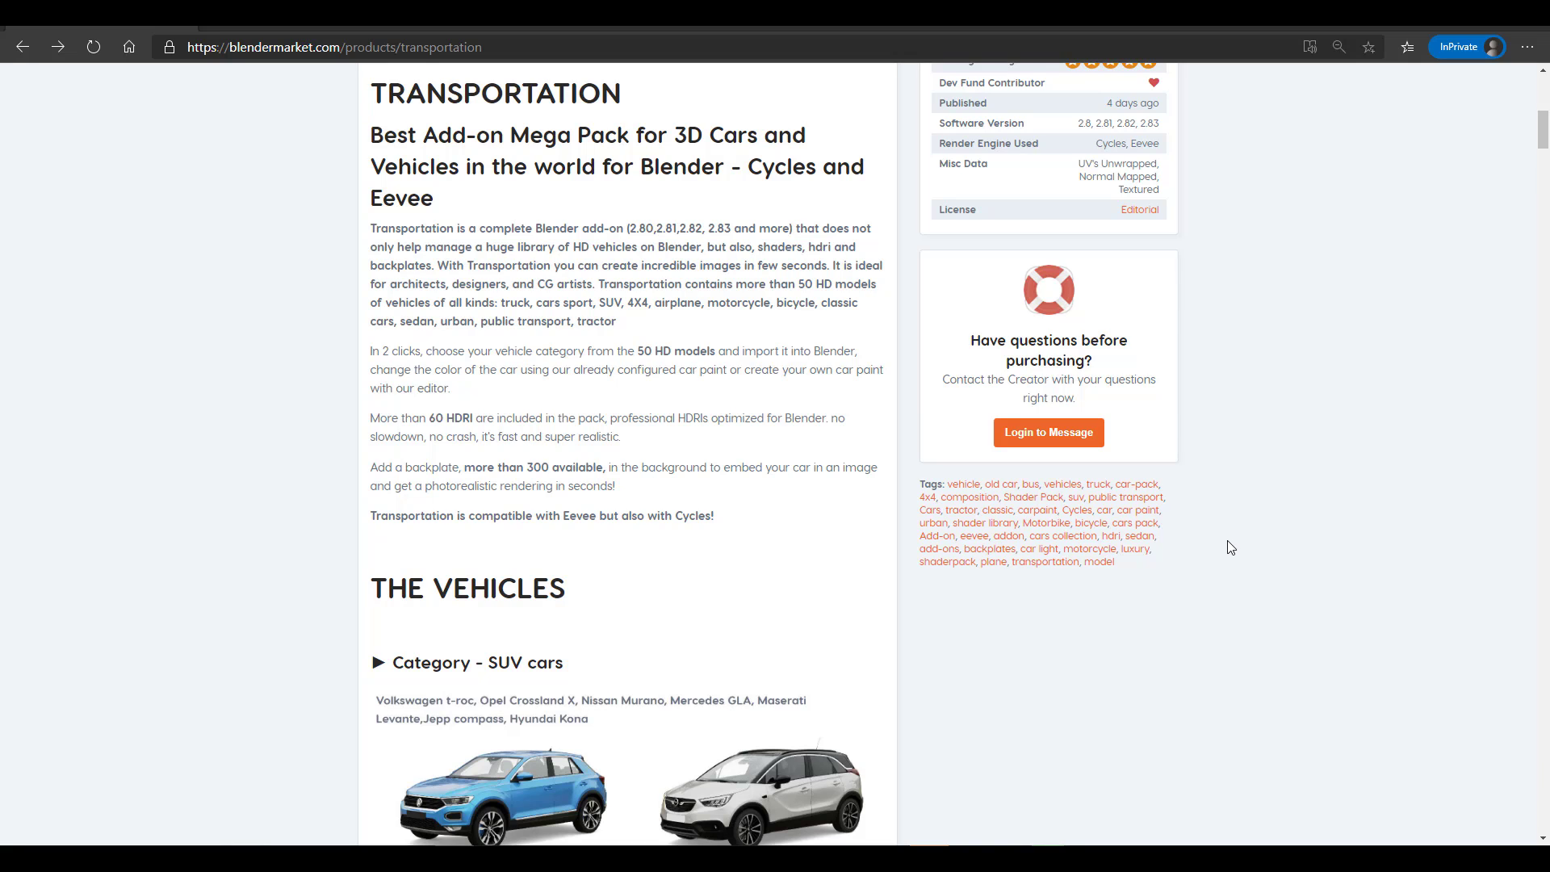
{"action": "scroll", "coordinate": [1225, 541], "scroll_direction": "down", "scroll_amount": 6}
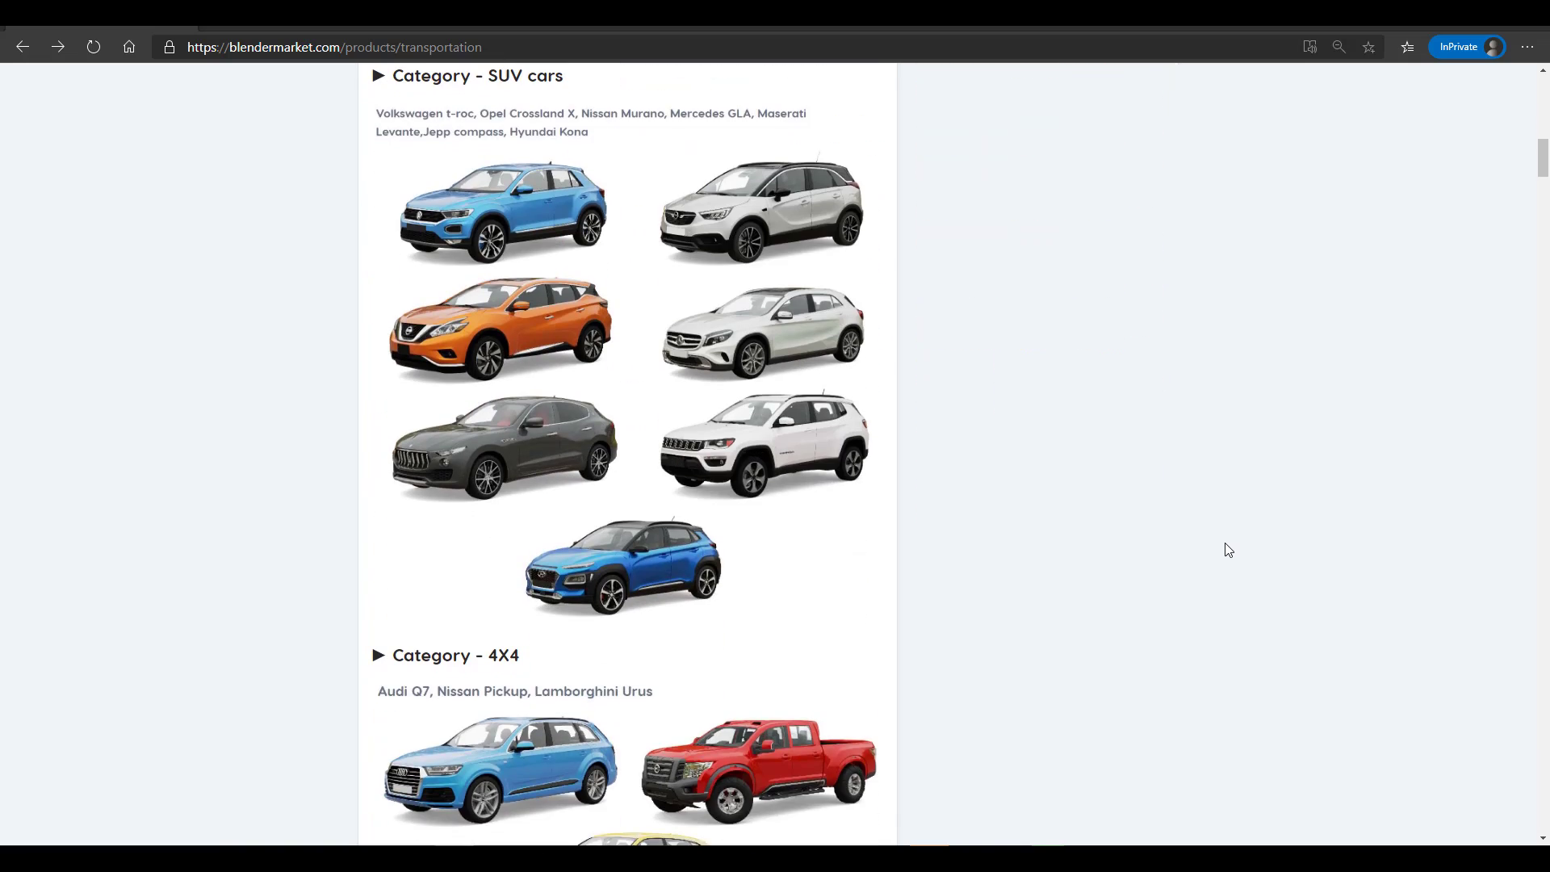
{"action": "scroll", "coordinate": [1225, 550], "scroll_direction": "down", "scroll_amount": 14}
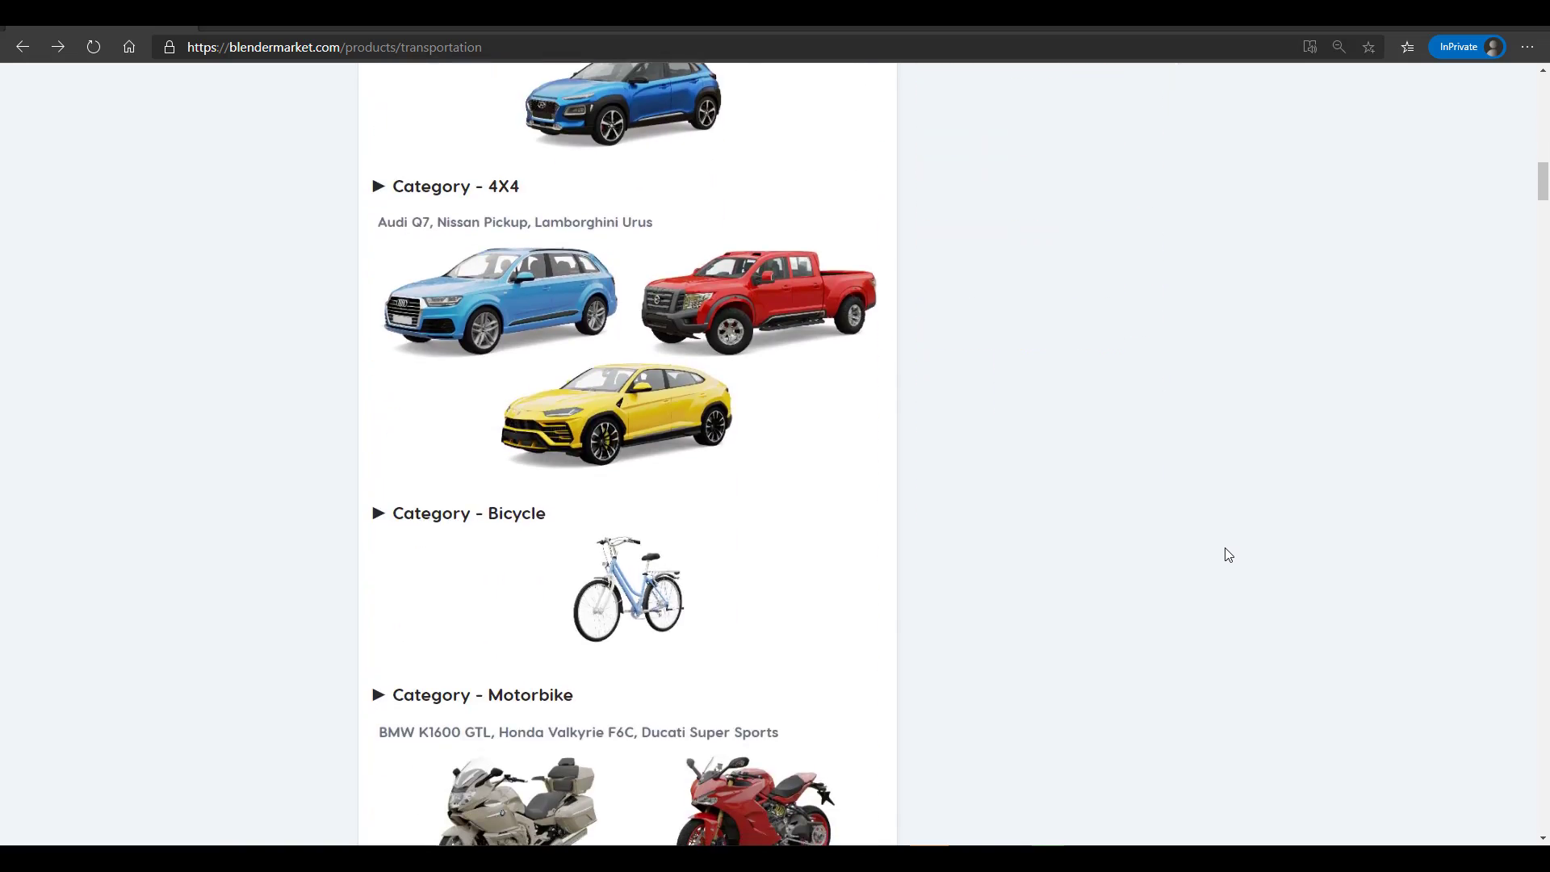
{"action": "scroll", "coordinate": [1225, 559], "scroll_direction": "down", "scroll_amount": 10}
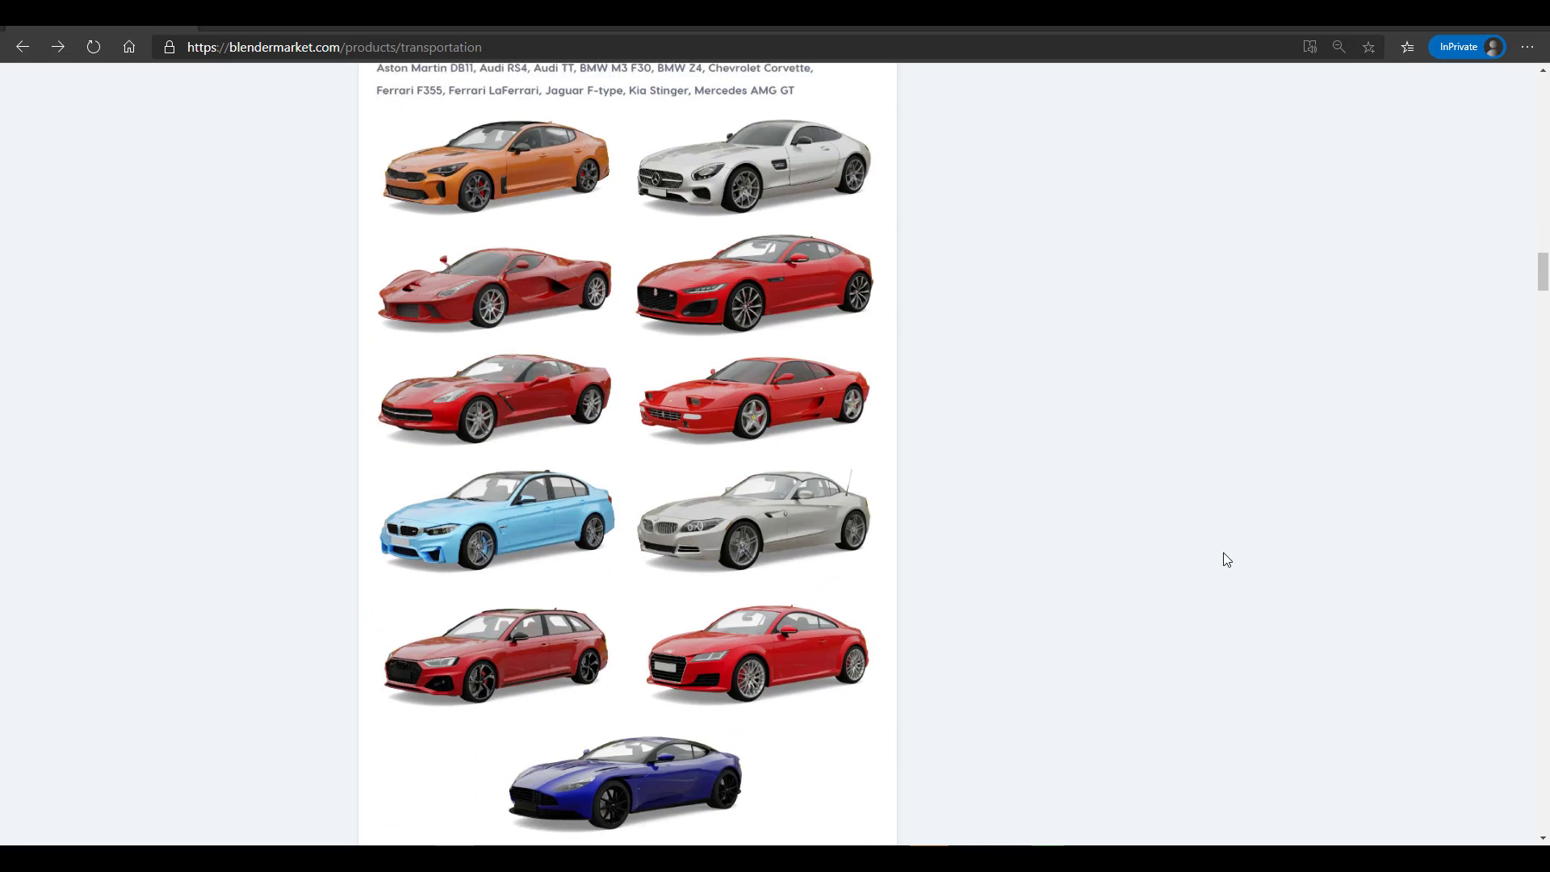
{"action": "scroll", "coordinate": [1223, 553], "scroll_direction": "up", "scroll_amount": 7}
{"action": "scroll", "coordinate": [1223, 559], "scroll_direction": "up", "scroll_amount": 6}
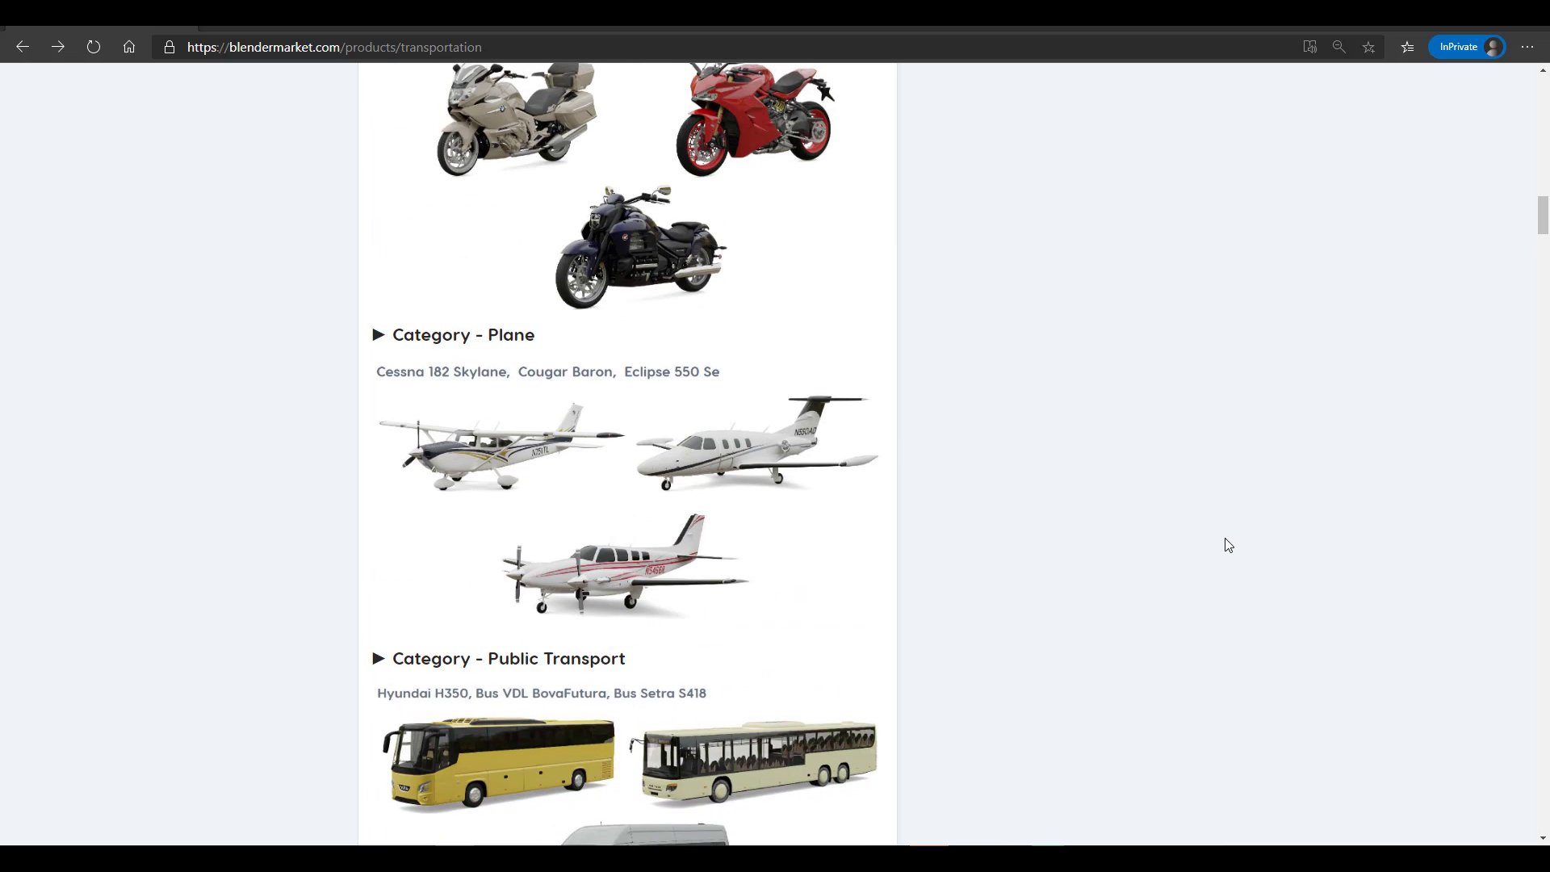
{"action": "scroll", "coordinate": [1226, 541], "scroll_direction": "down", "scroll_amount": 4}
{"action": "scroll", "coordinate": [1233, 539], "scroll_direction": "down", "scroll_amount": 15}
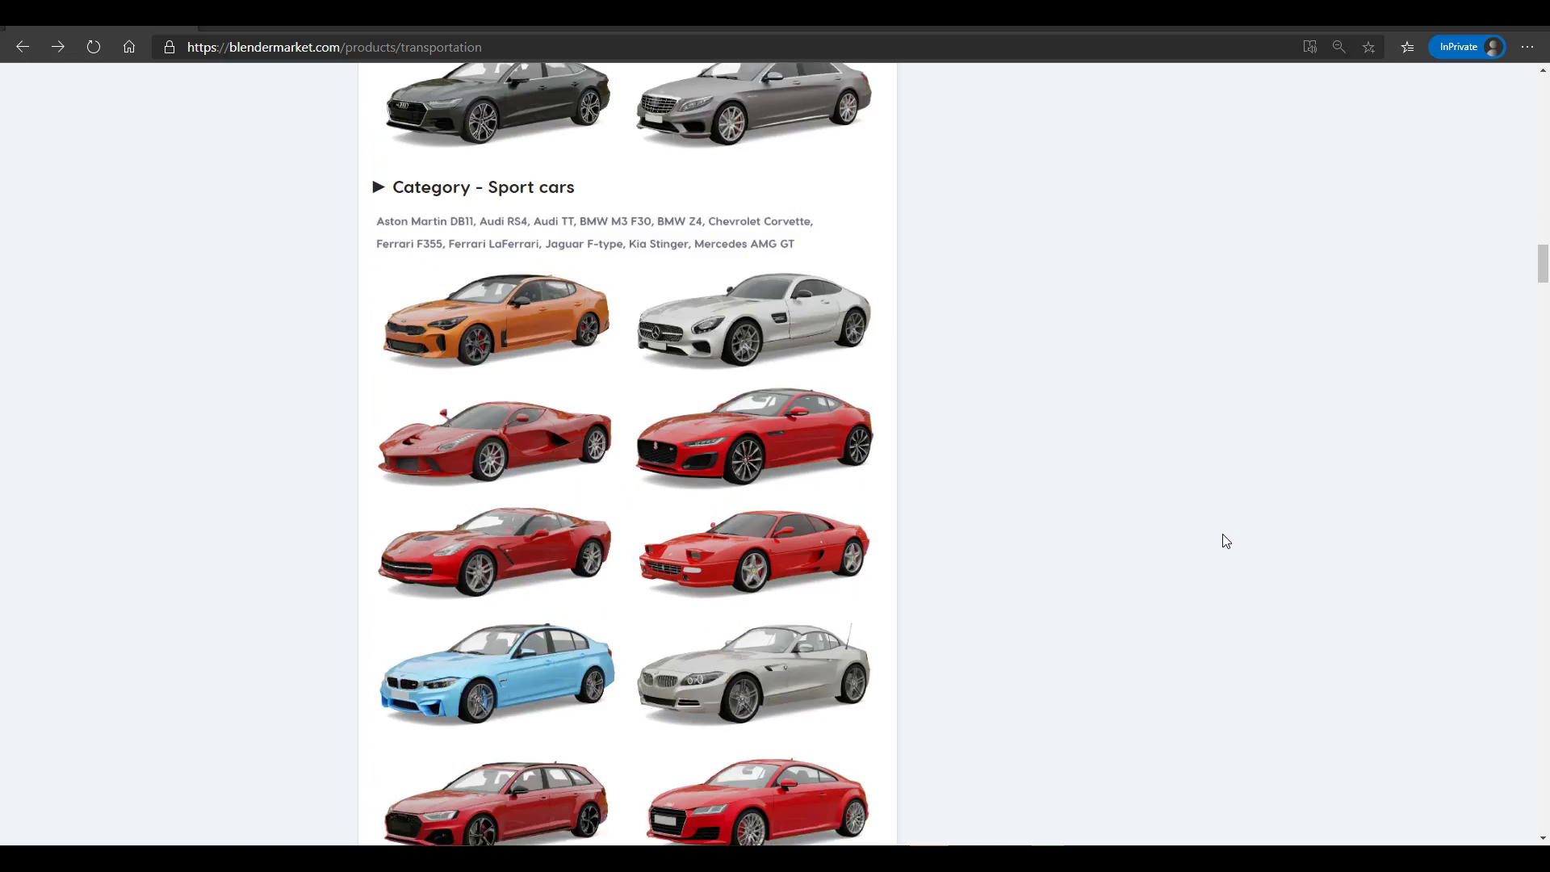
{"action": "scroll", "coordinate": [1222, 549], "scroll_direction": "down", "scroll_amount": 10}
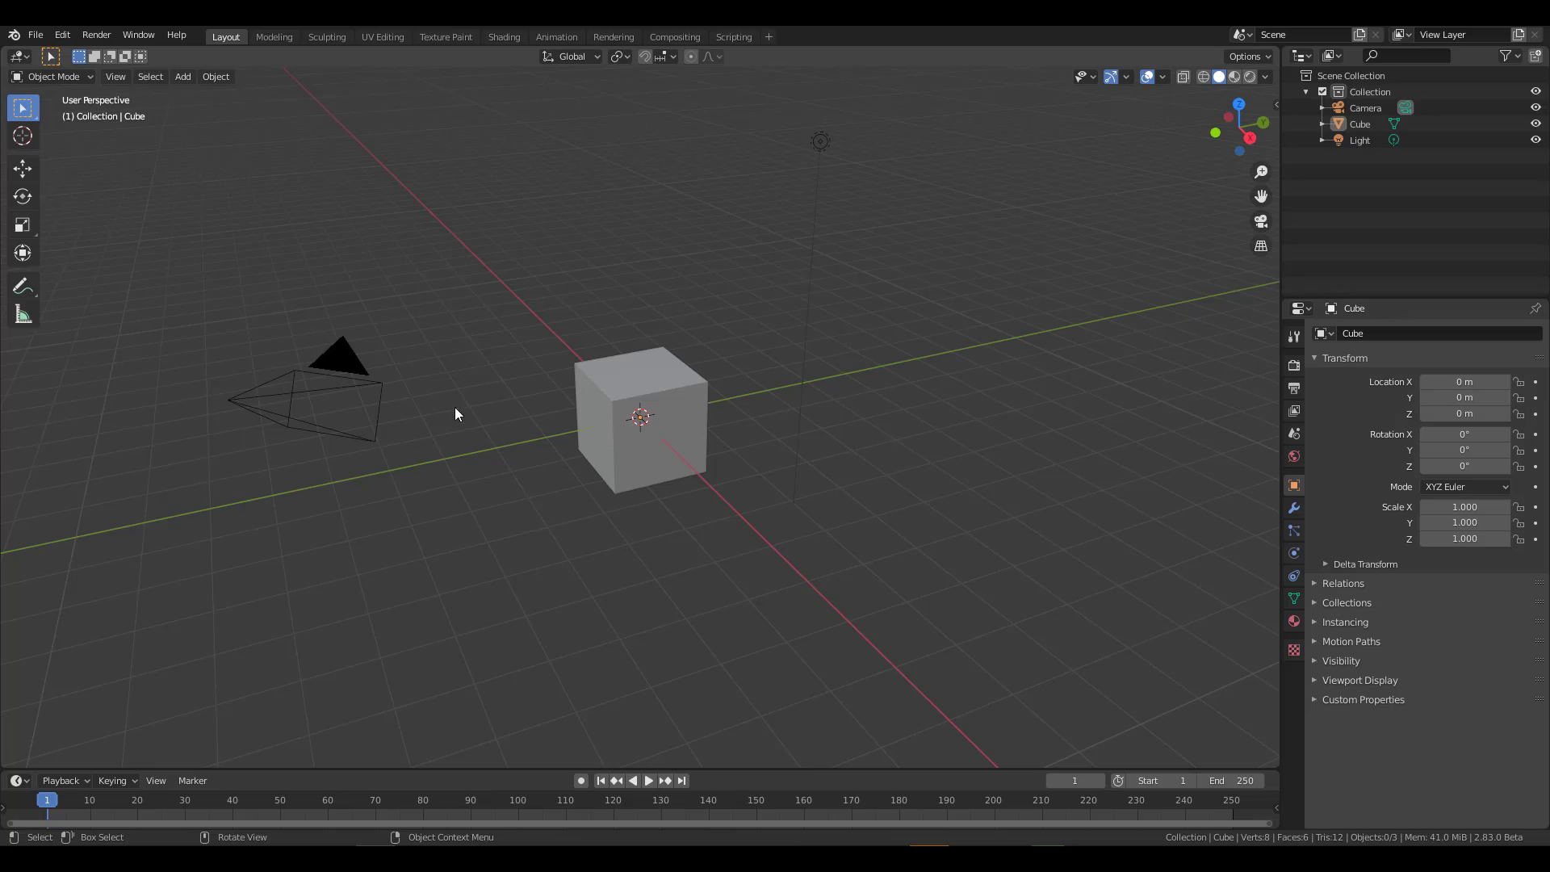
Delete the default cube from the startup scene.
{"action": "left_click", "coordinate": [63, 35]}
{"action": "left_click", "coordinate": [695, 404]}
{"action": "key", "text": "Delete"}
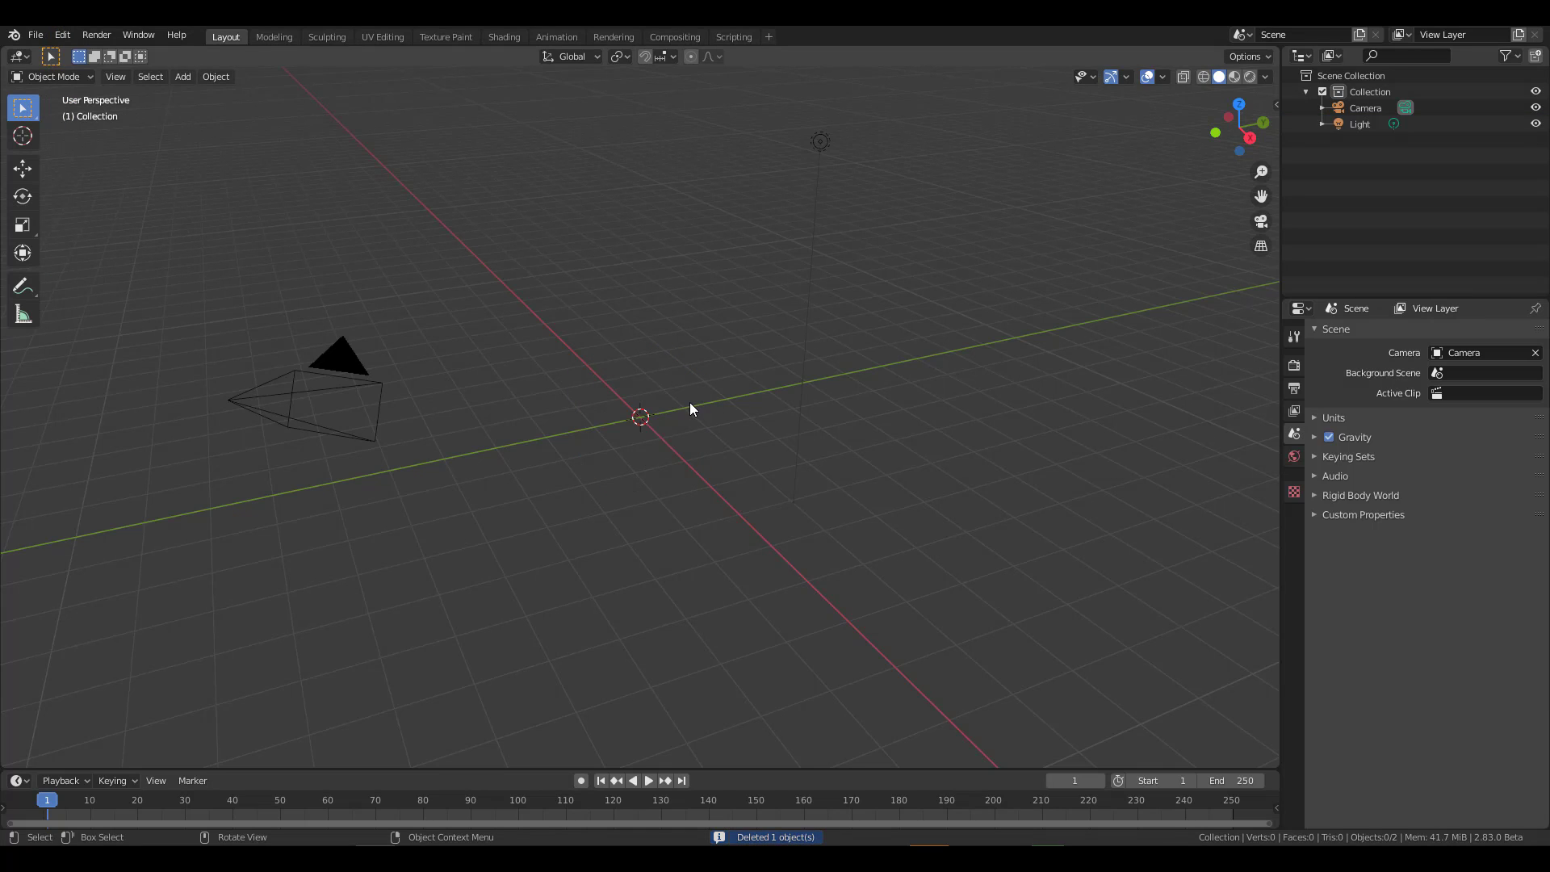
Show the Transportation tab in the N sidebar and widen the panel.
{"action": "key", "text": "n"}
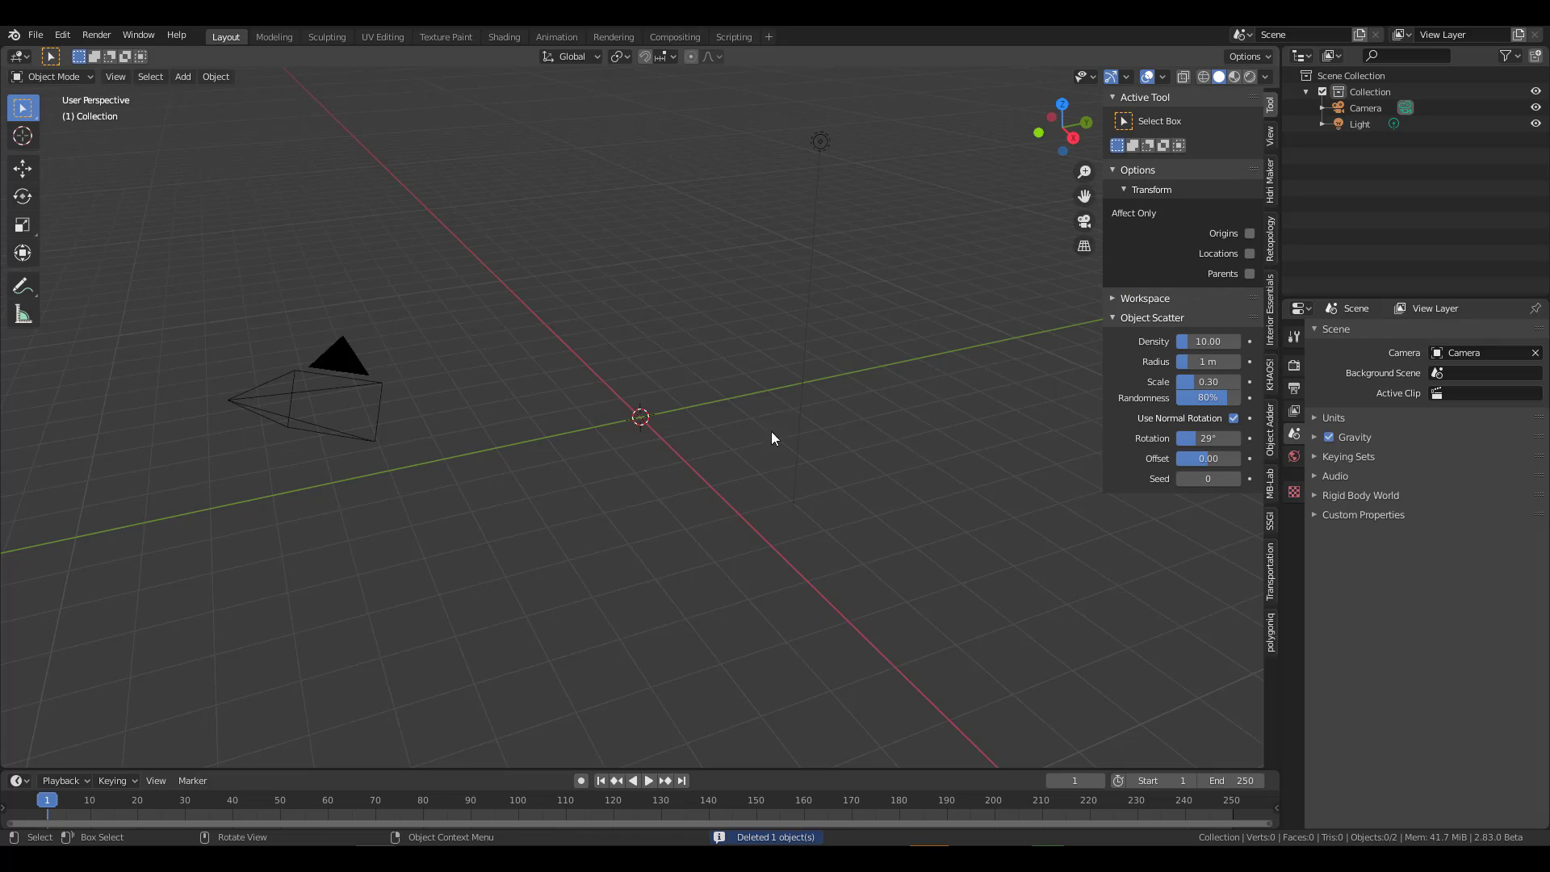
{"action": "left_click", "coordinate": [1271, 581]}
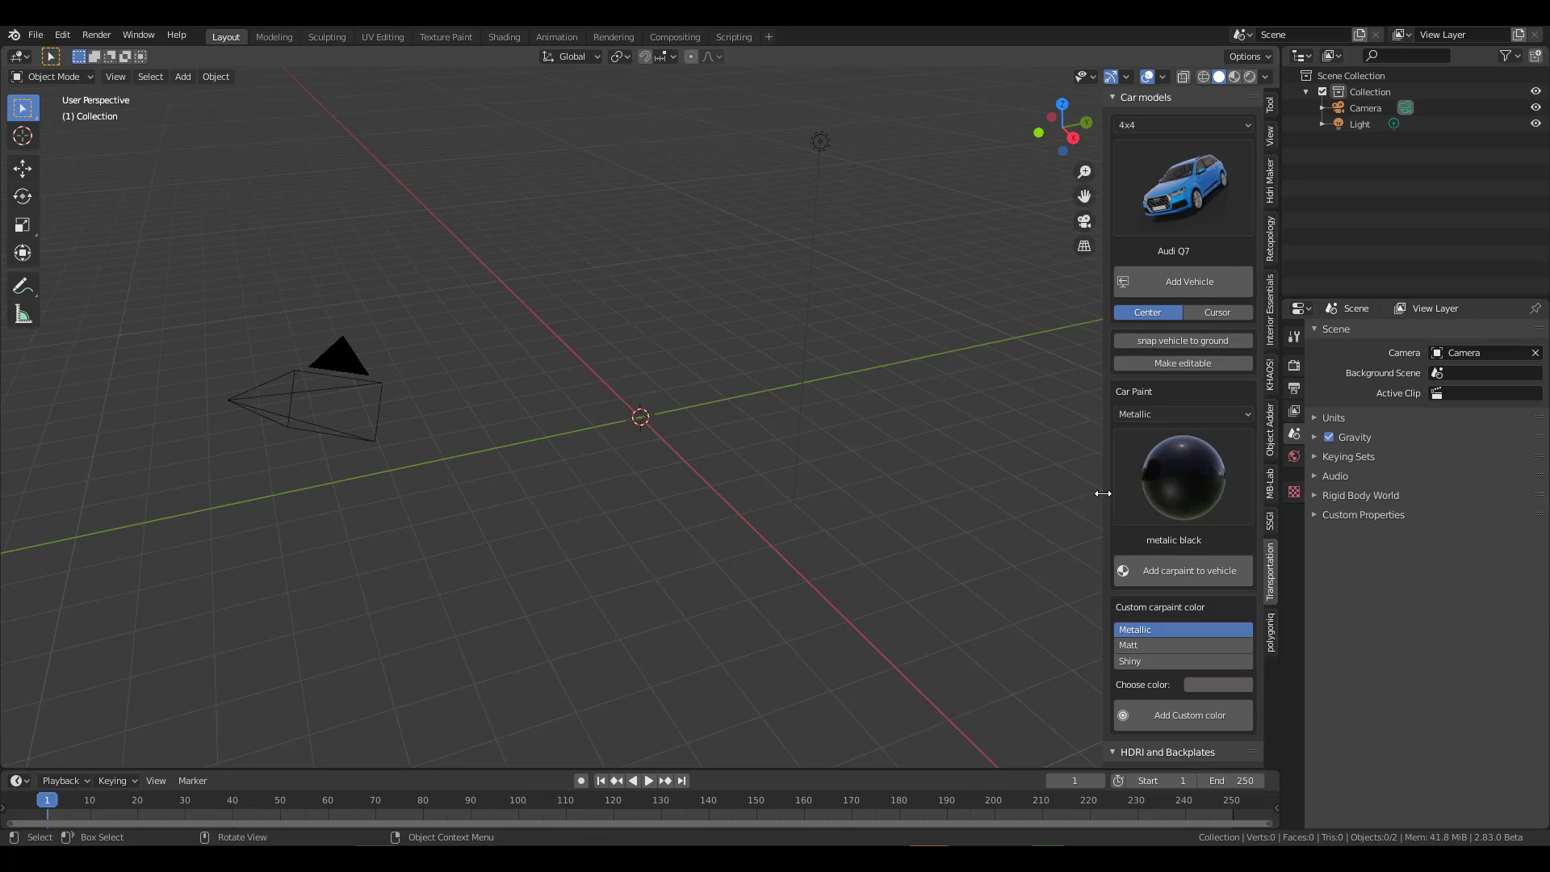
{"action": "left_click_drag", "start_coordinate": [1102, 490], "coordinate": [926, 466]}
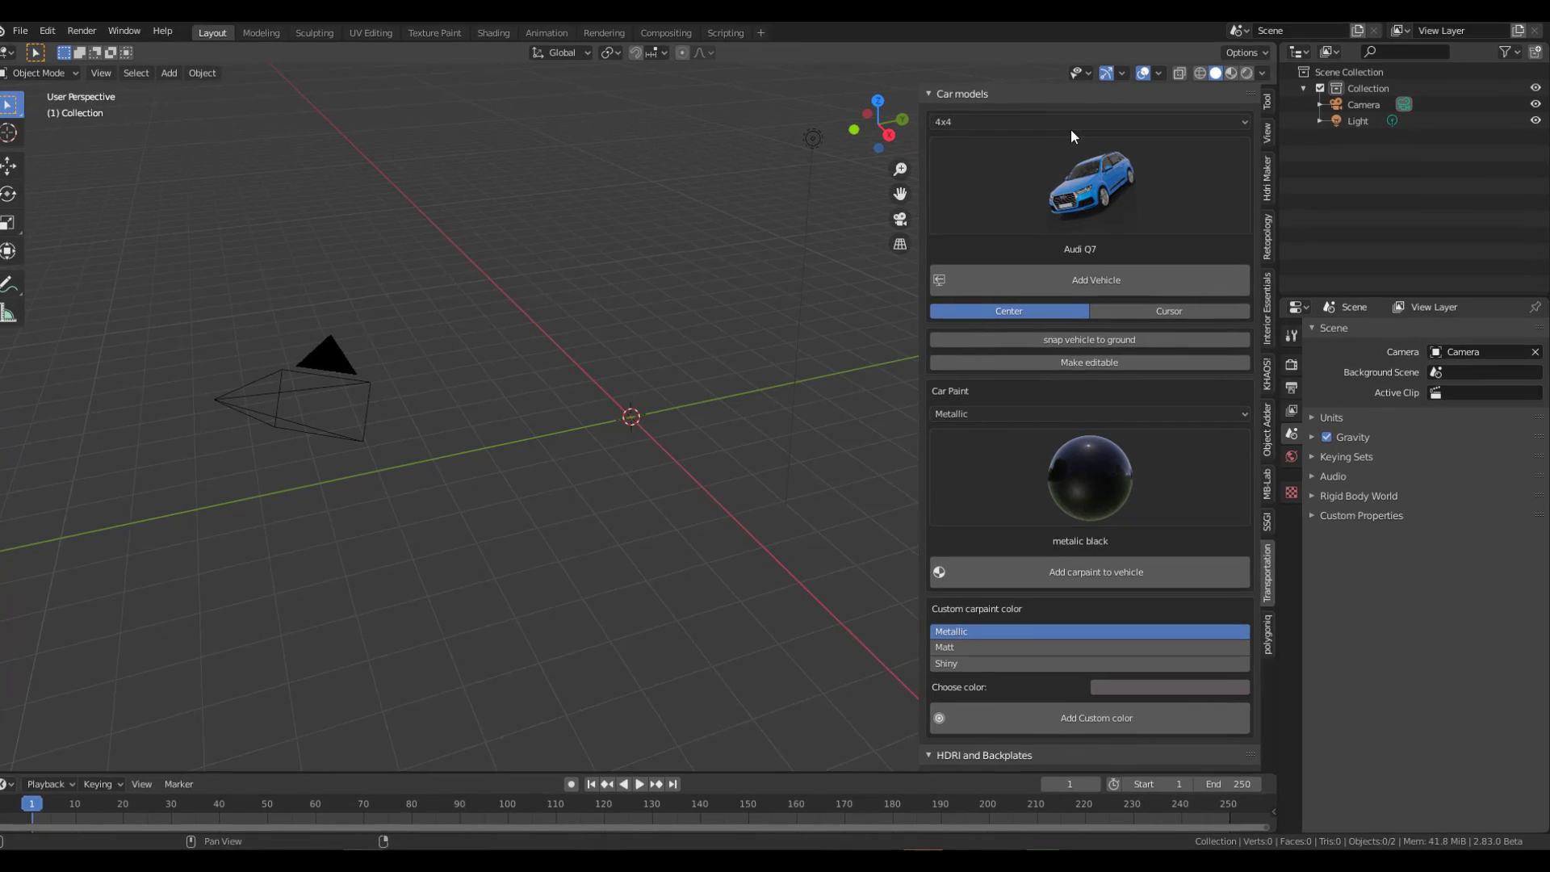
Browse the Classic and SUV car model galleries.
{"action": "left_click", "coordinate": [1077, 127]}
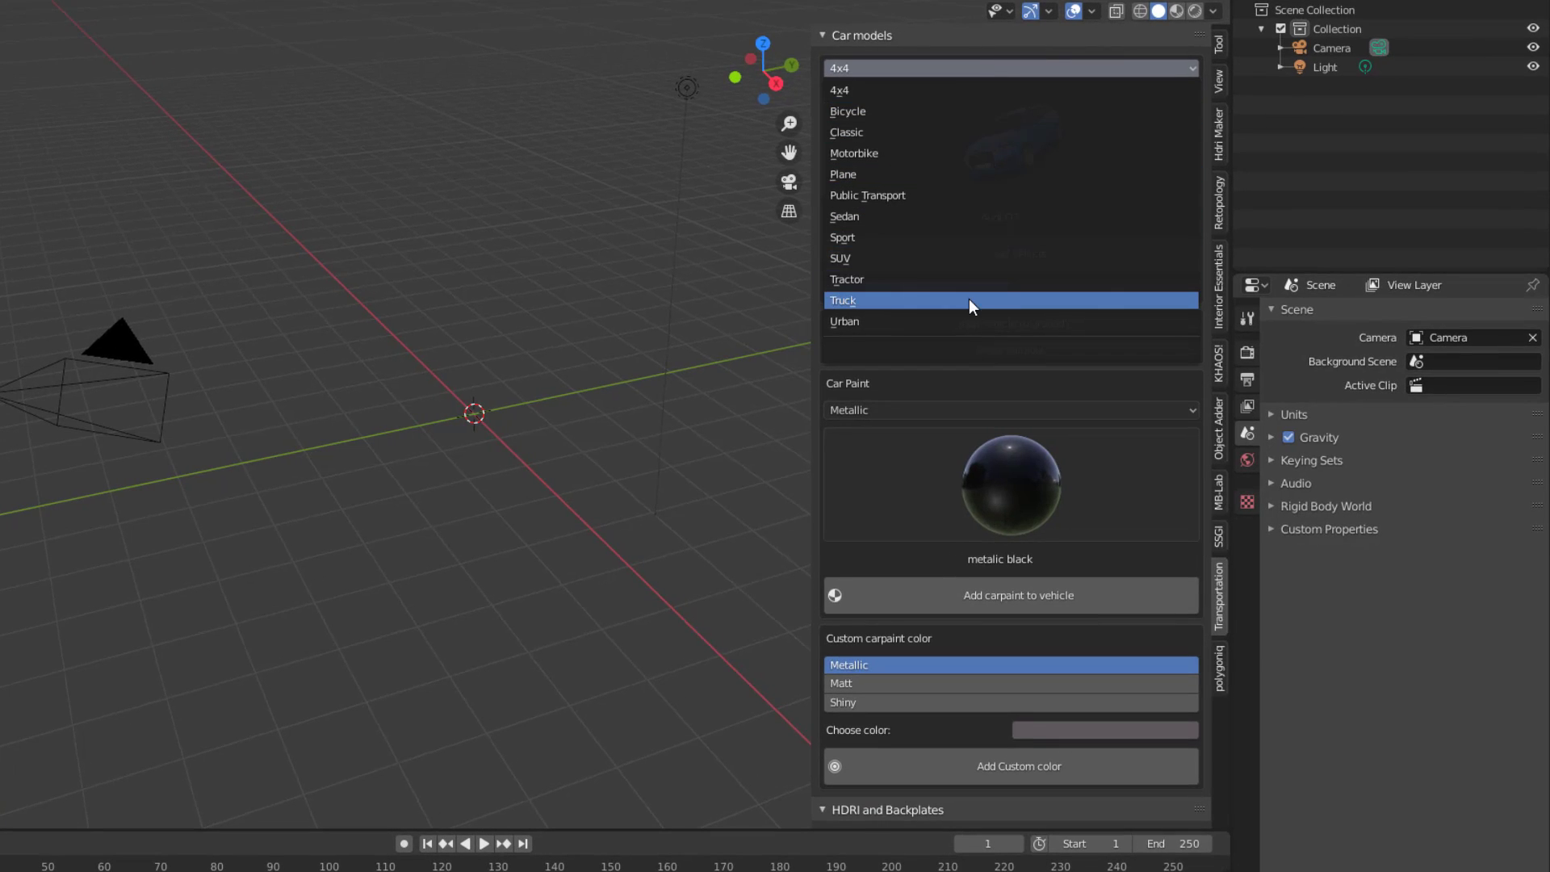
{"action": "left_click", "coordinate": [886, 133]}
{"action": "left_click", "coordinate": [973, 134]}
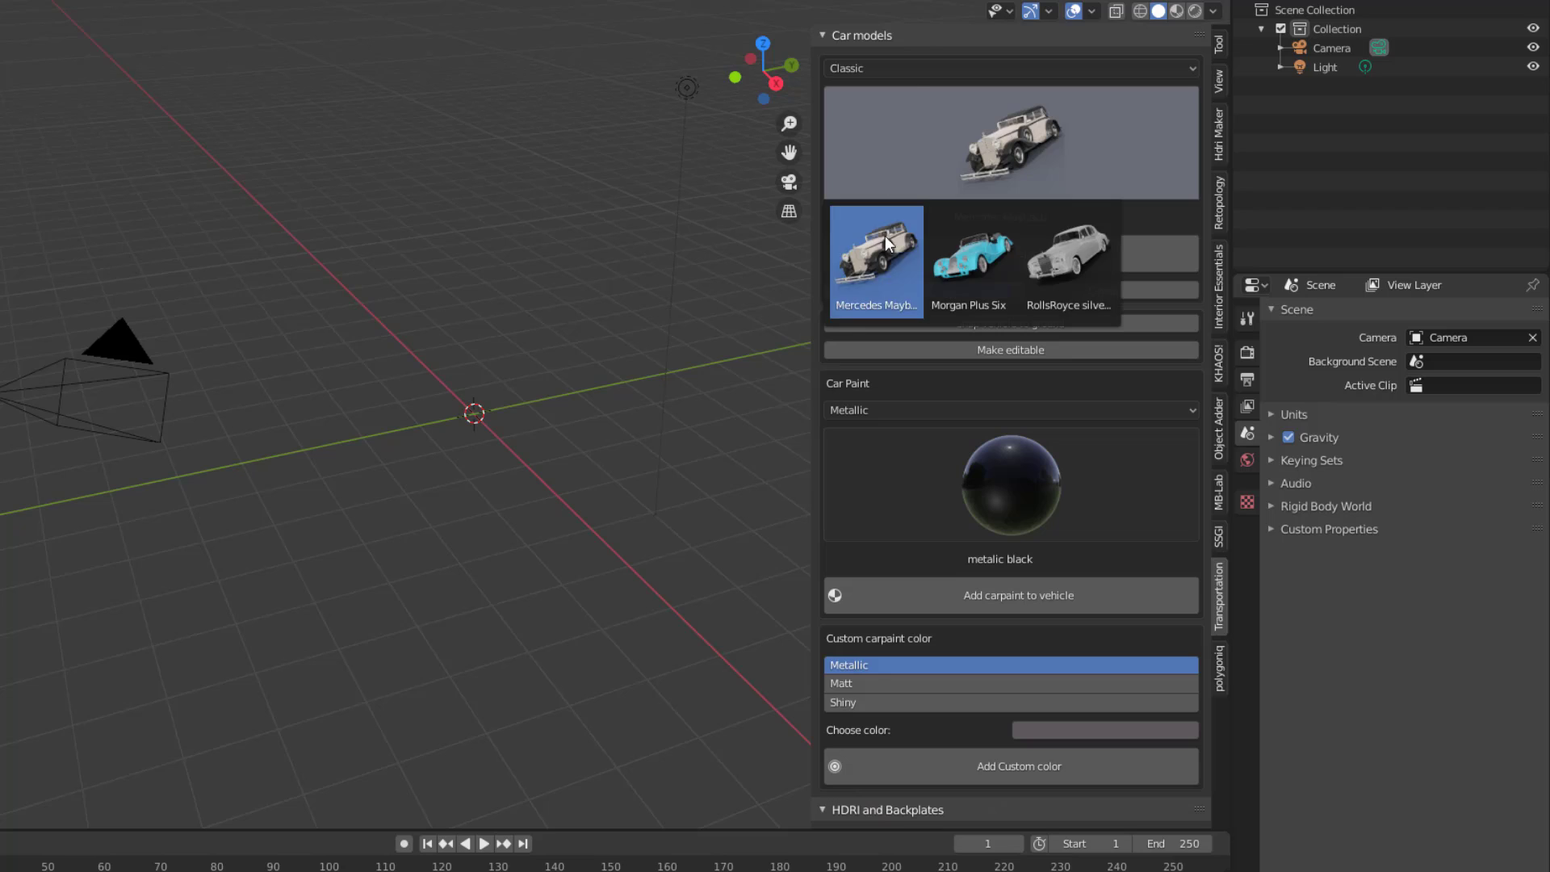
{"action": "left_click", "coordinate": [959, 67]}
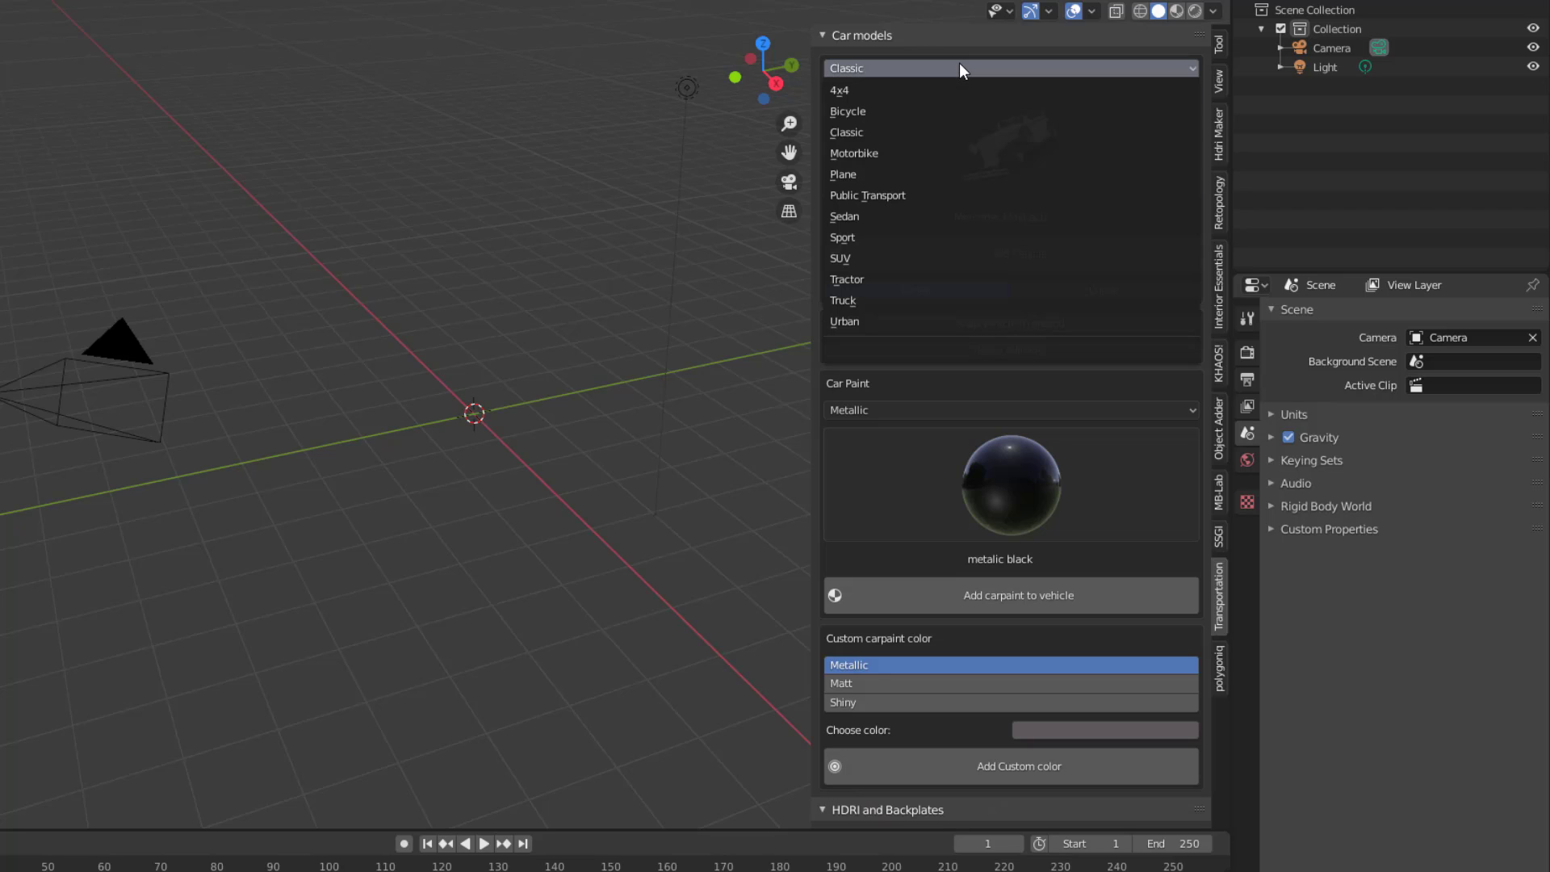
{"action": "left_click", "coordinate": [889, 255]}
{"action": "left_click", "coordinate": [962, 116]}
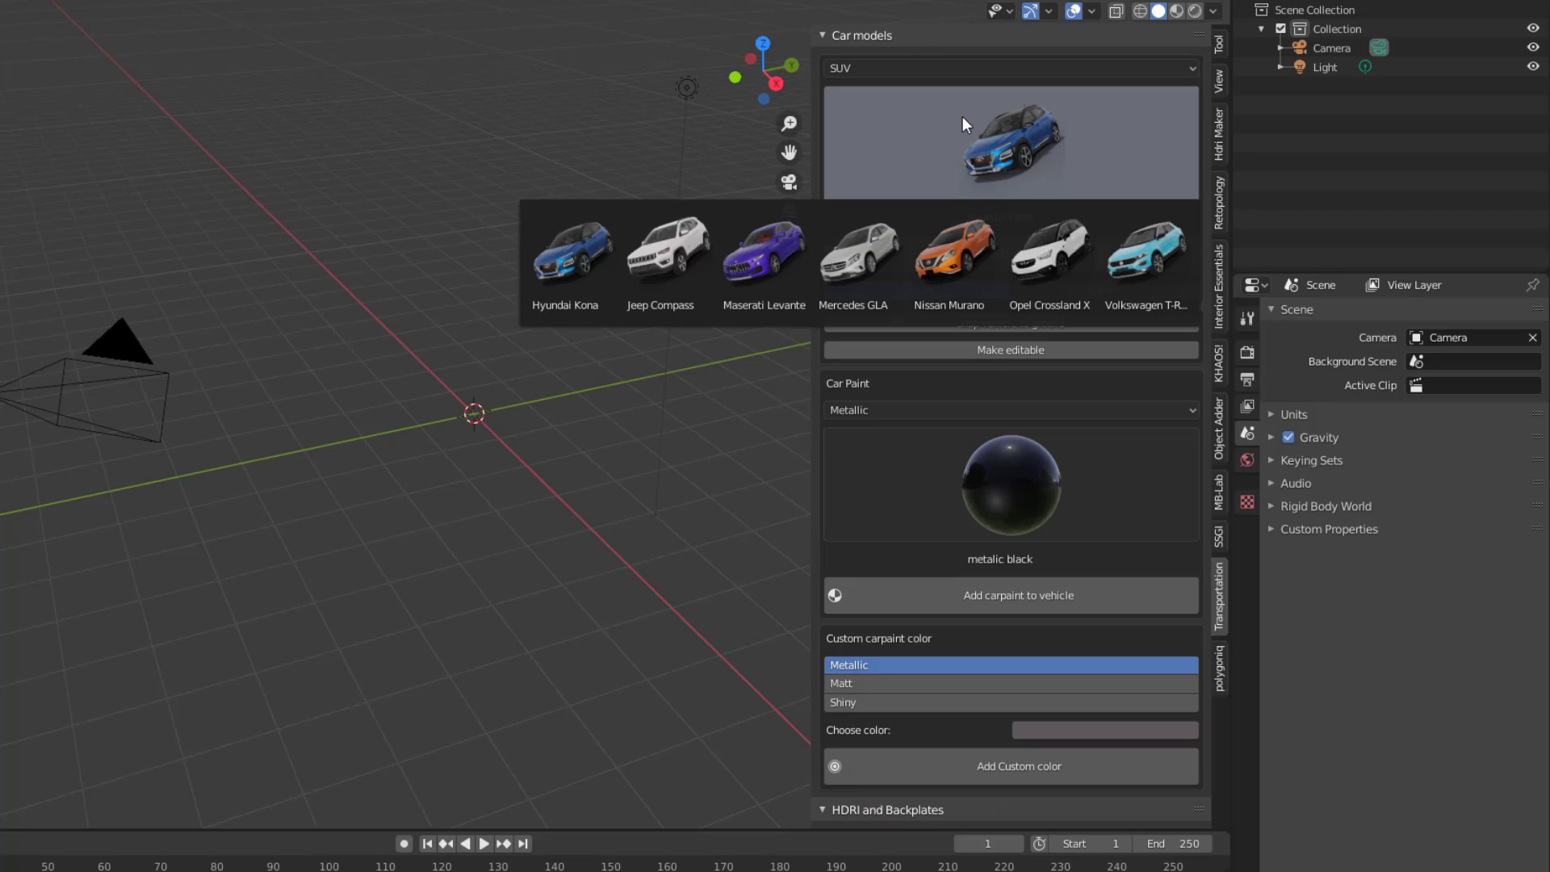
Browse the Truck and Urban car model galleries.
{"action": "left_click", "coordinate": [1003, 69]}
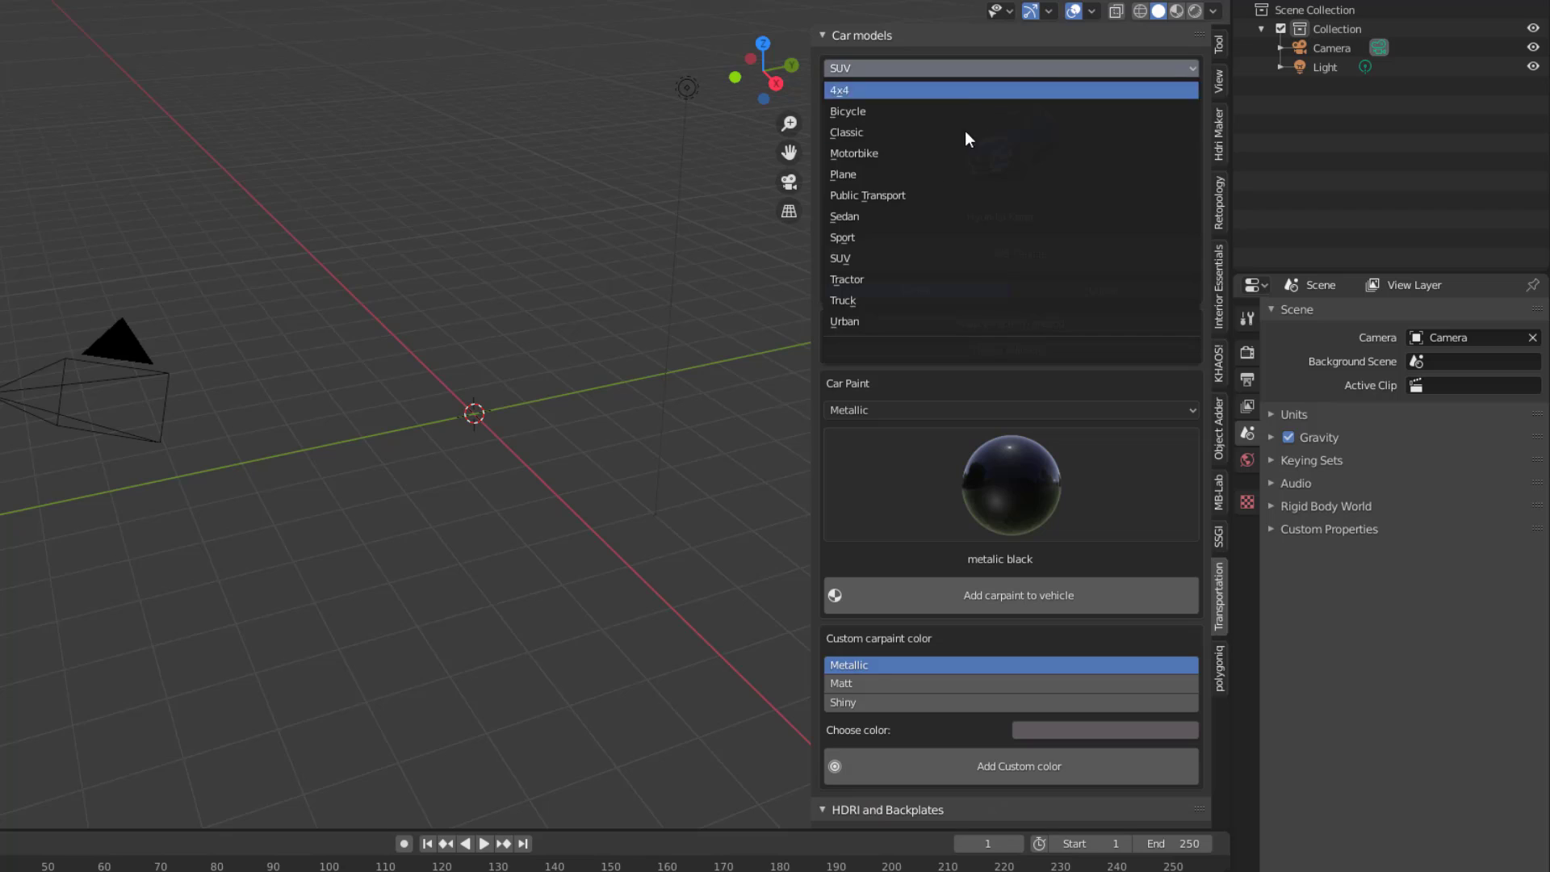
{"action": "left_click", "coordinate": [865, 299]}
{"action": "left_click", "coordinate": [928, 187]}
{"action": "left_click", "coordinate": [992, 70]}
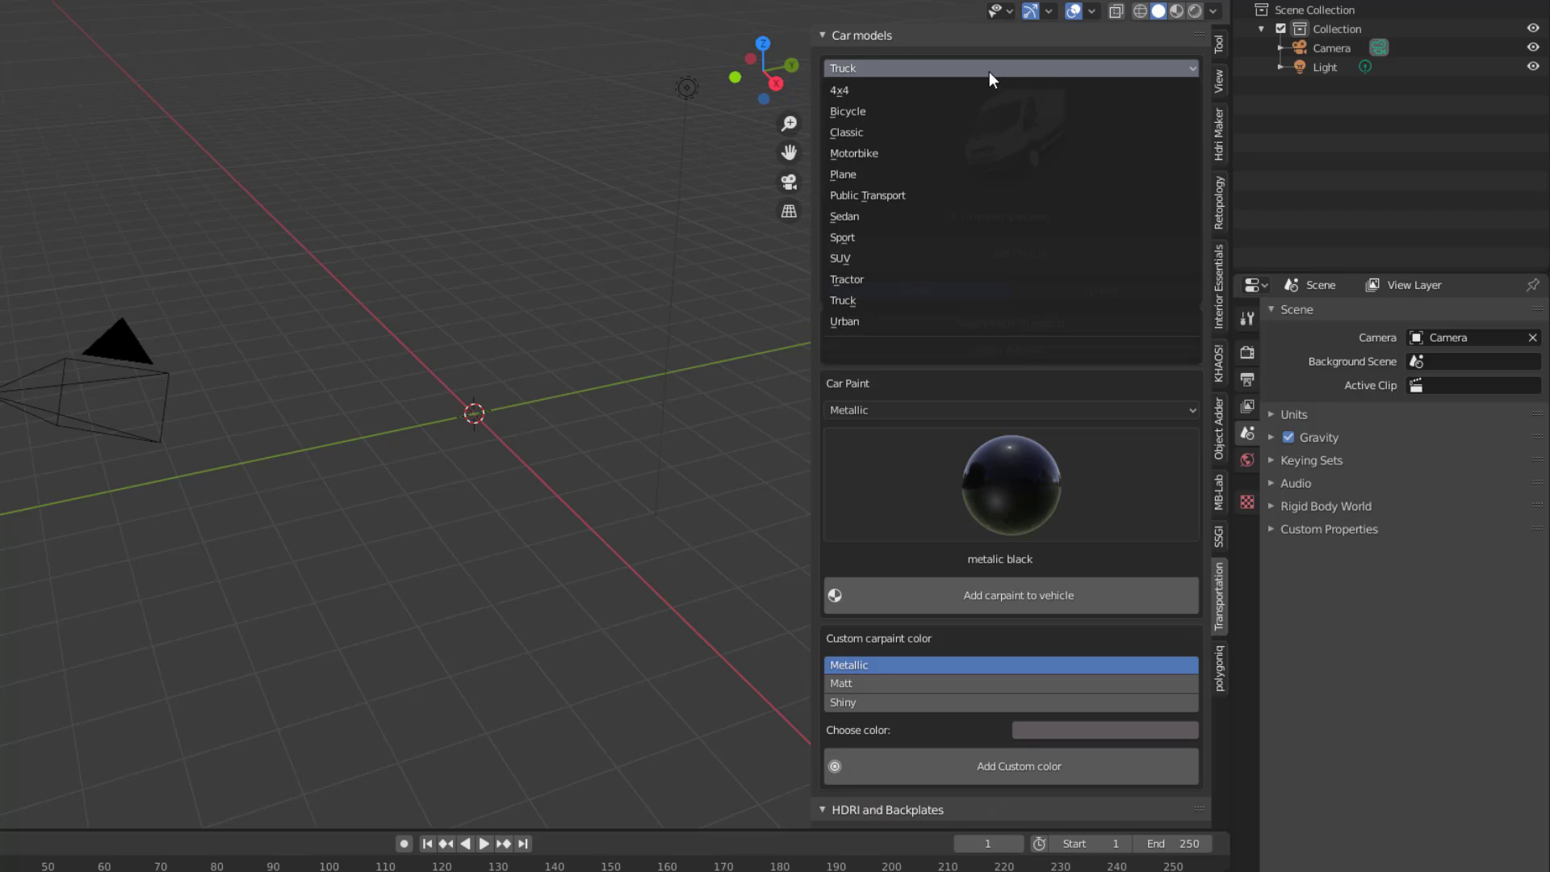
{"action": "left_click", "coordinate": [864, 316]}
{"action": "left_click", "coordinate": [953, 144]}
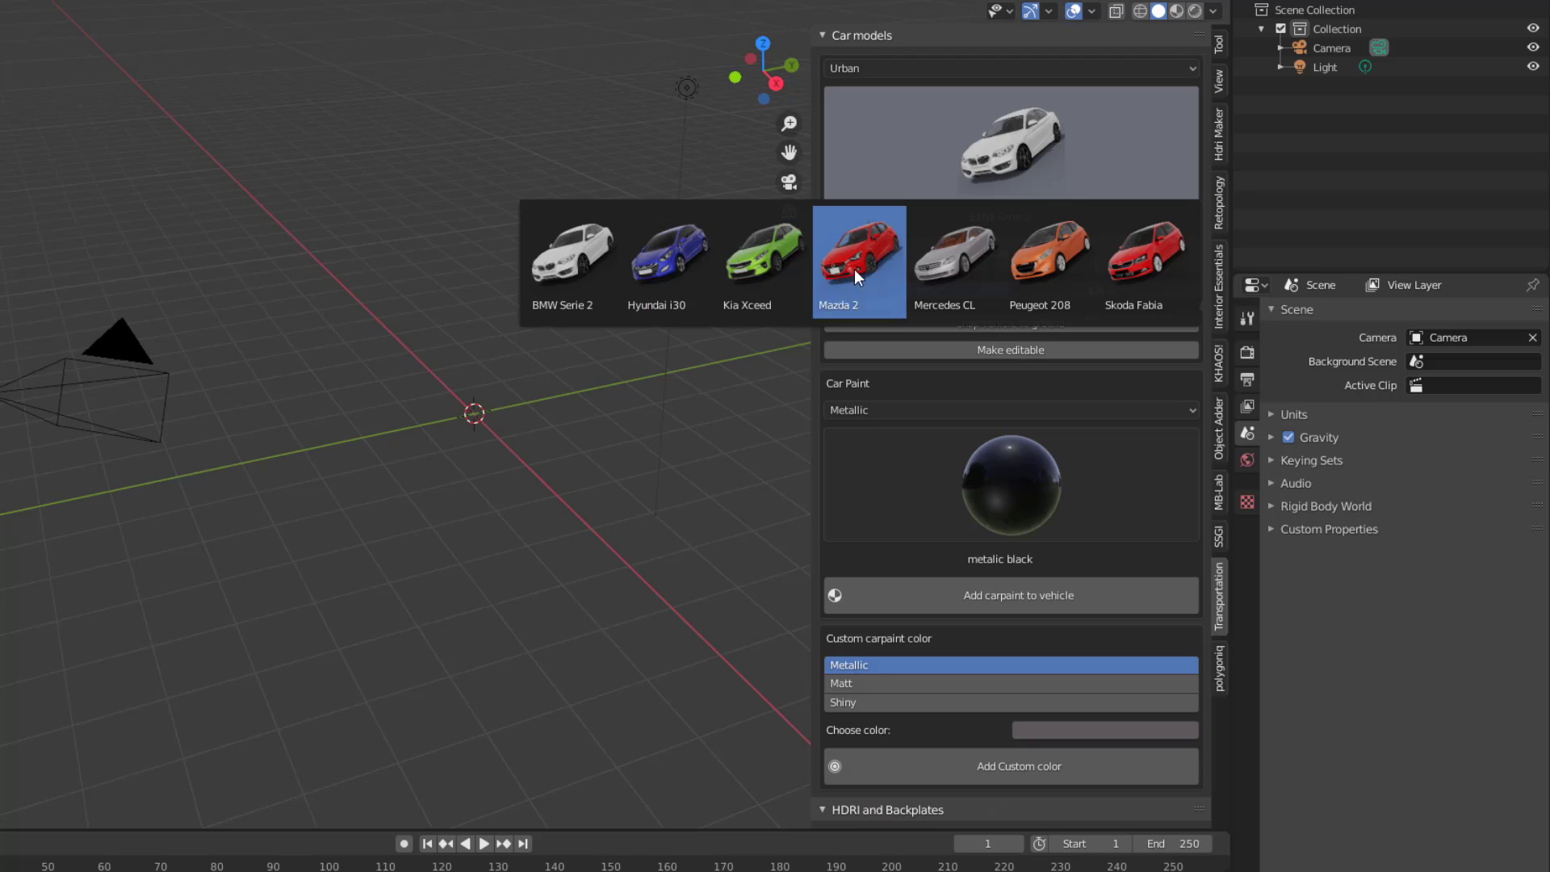
Return to the Classic category and open its model gallery.
{"action": "left_click", "coordinate": [1020, 65]}
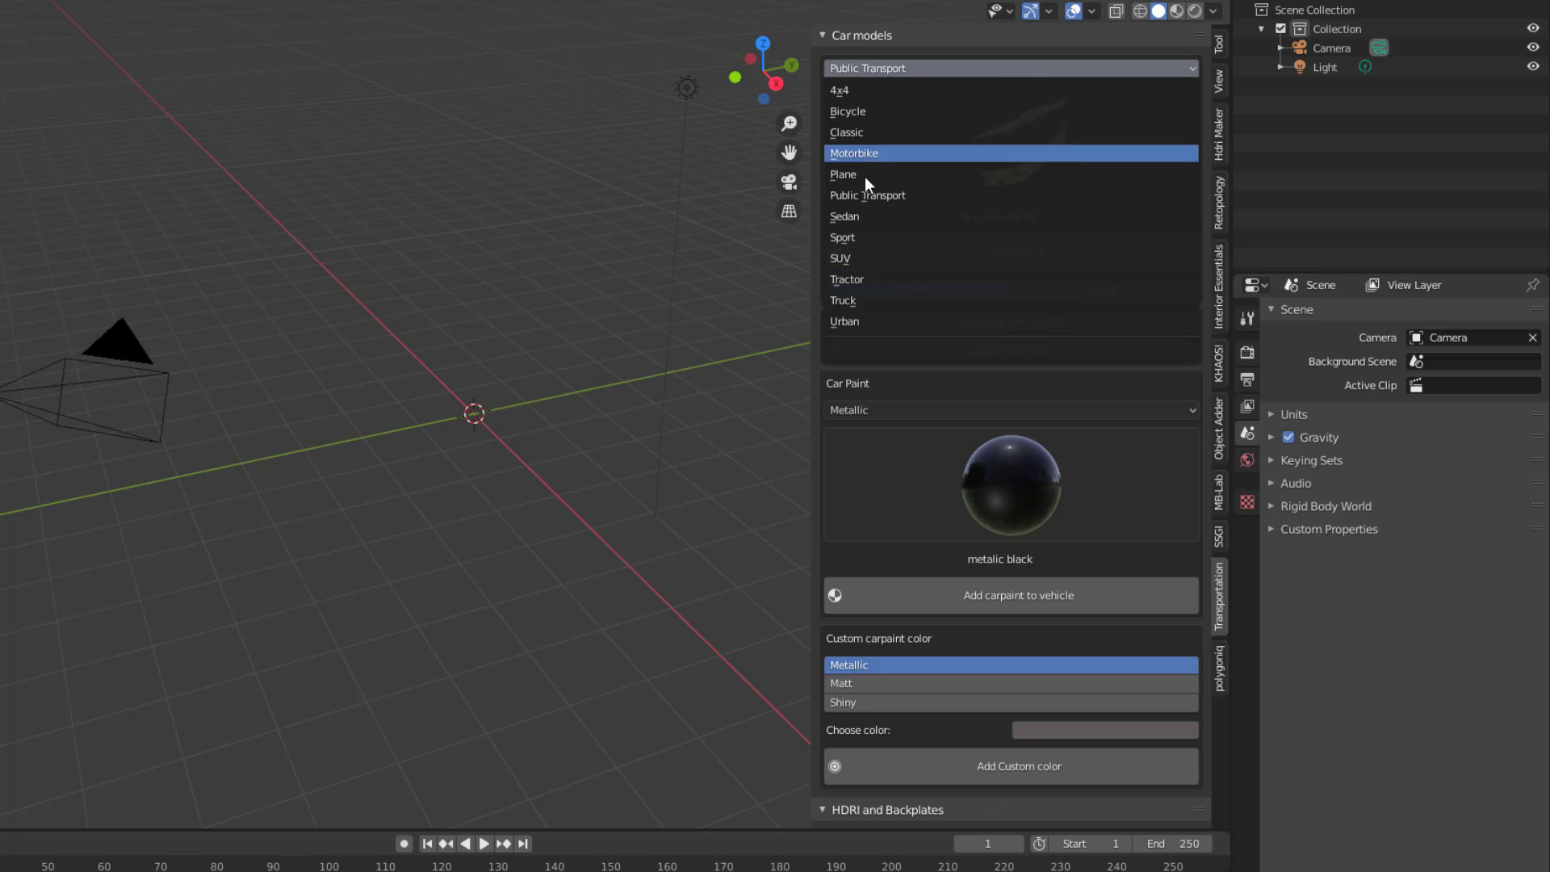
{"action": "left_click", "coordinate": [888, 132]}
{"action": "left_click", "coordinate": [1030, 155]}
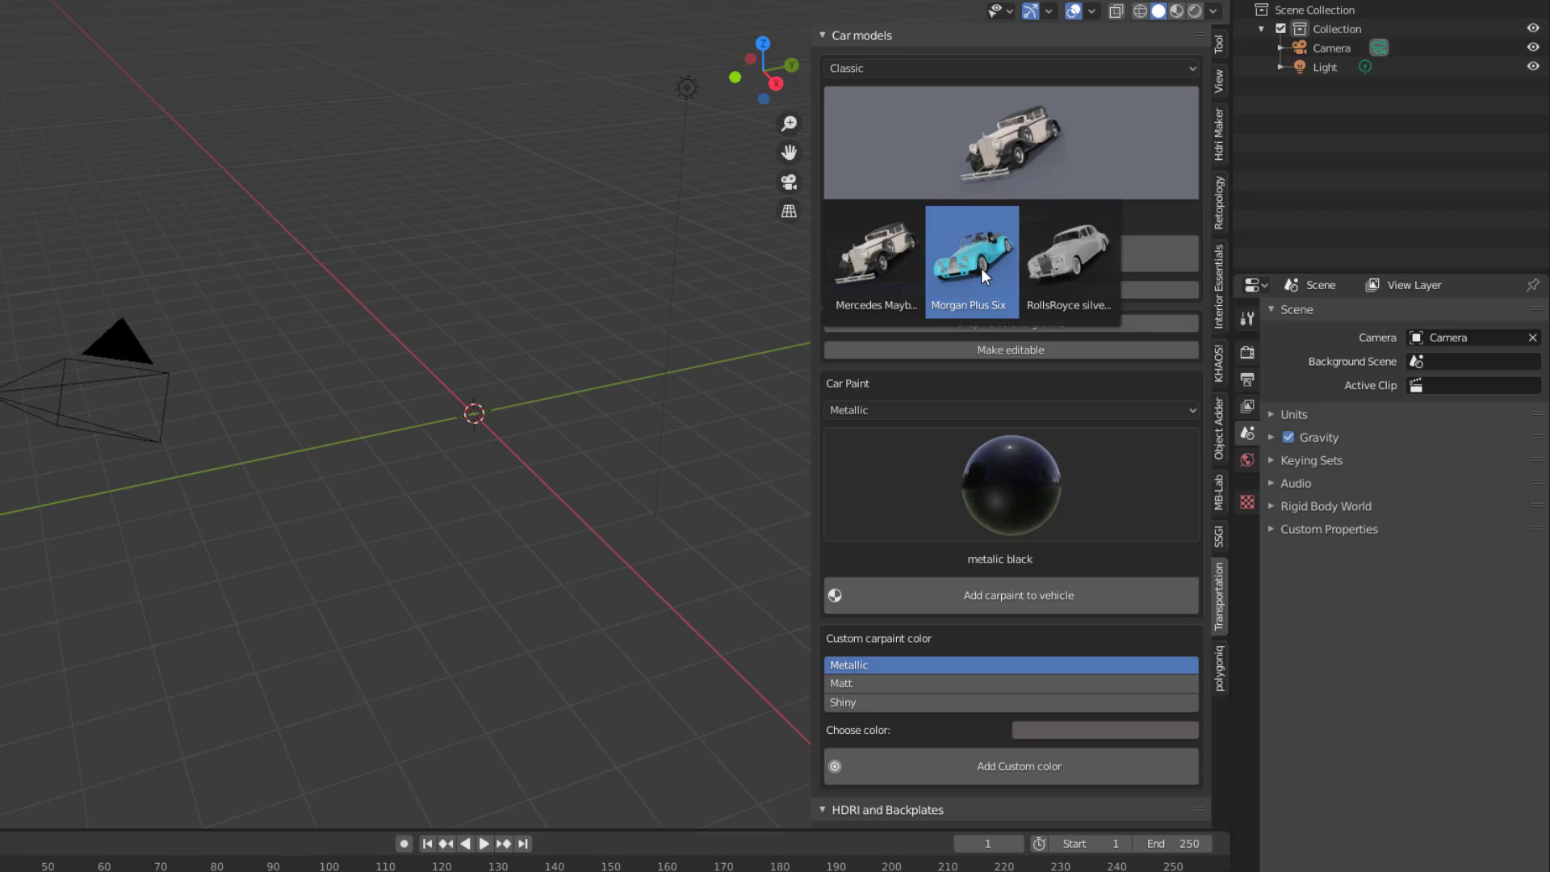
Add the Mercedes Maybach at the scene centre and orbit around it.
{"action": "left_click", "coordinate": [899, 263]}
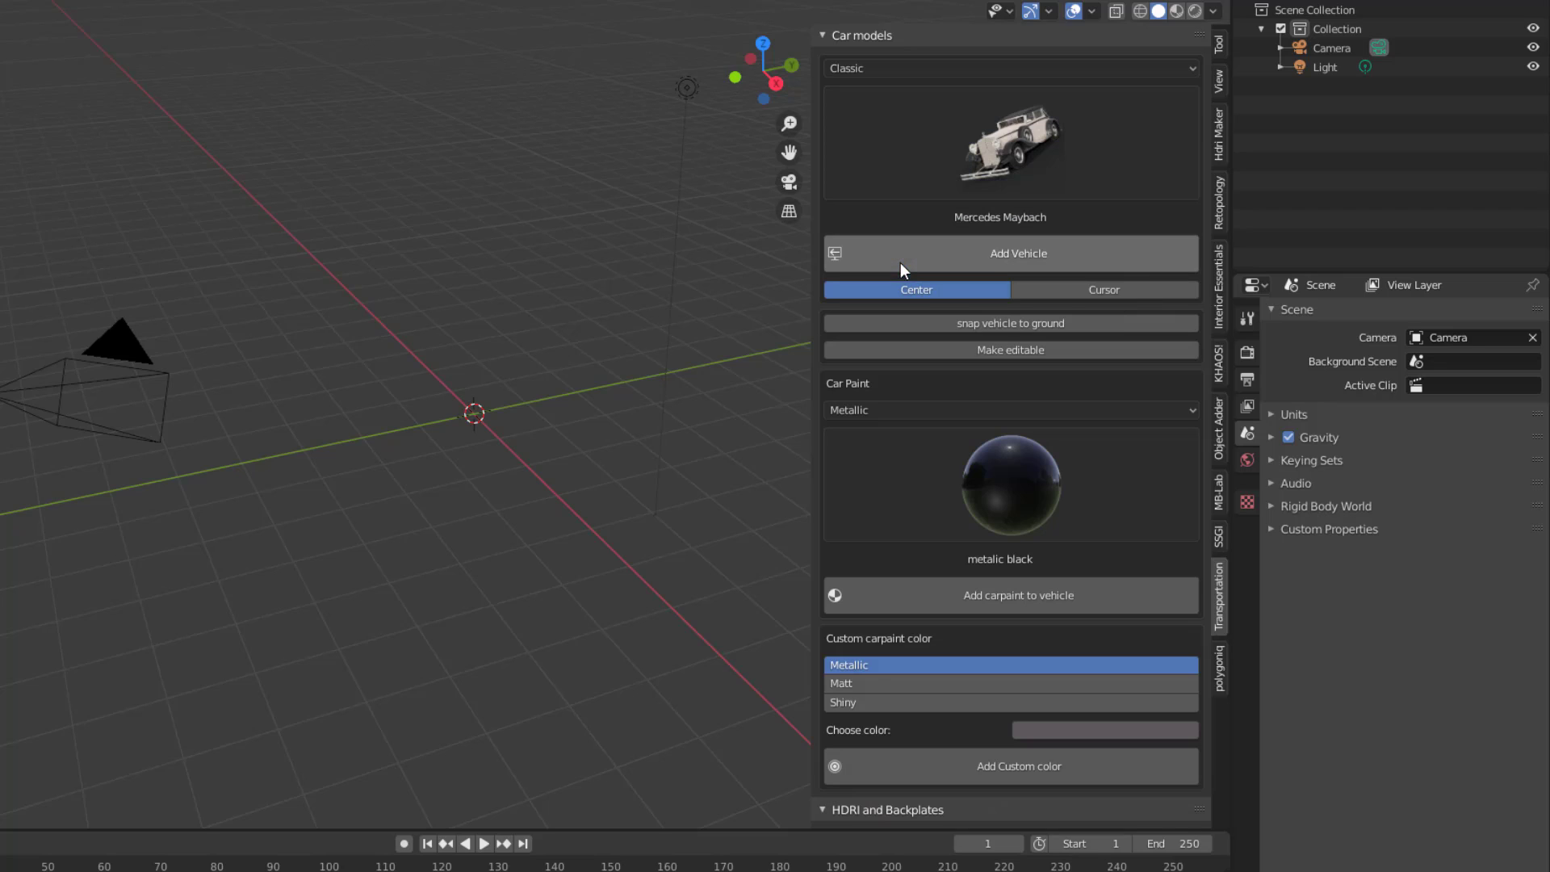
{"action": "left_click", "coordinate": [1045, 257]}
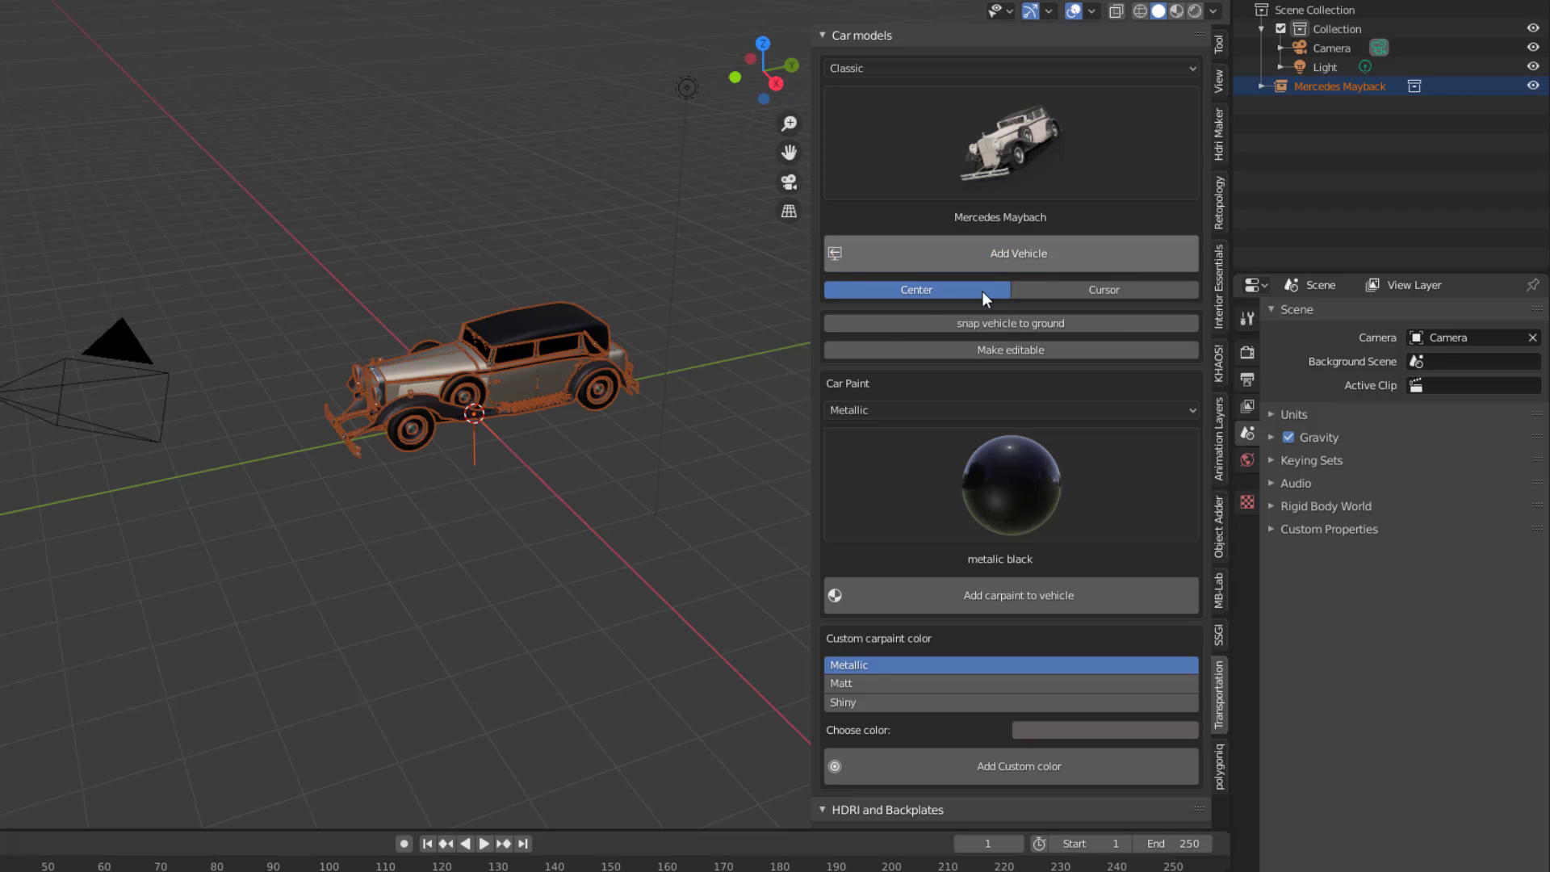
{"action": "scroll", "coordinate": [480, 395], "scroll_direction": "up", "scroll_amount": 3}
{"action": "middle_click_drag", "start_coordinate": [508, 395], "coordinate": [541, 414]}
{"action": "scroll", "coordinate": [589, 365], "scroll_direction": "down", "scroll_amount": 3}
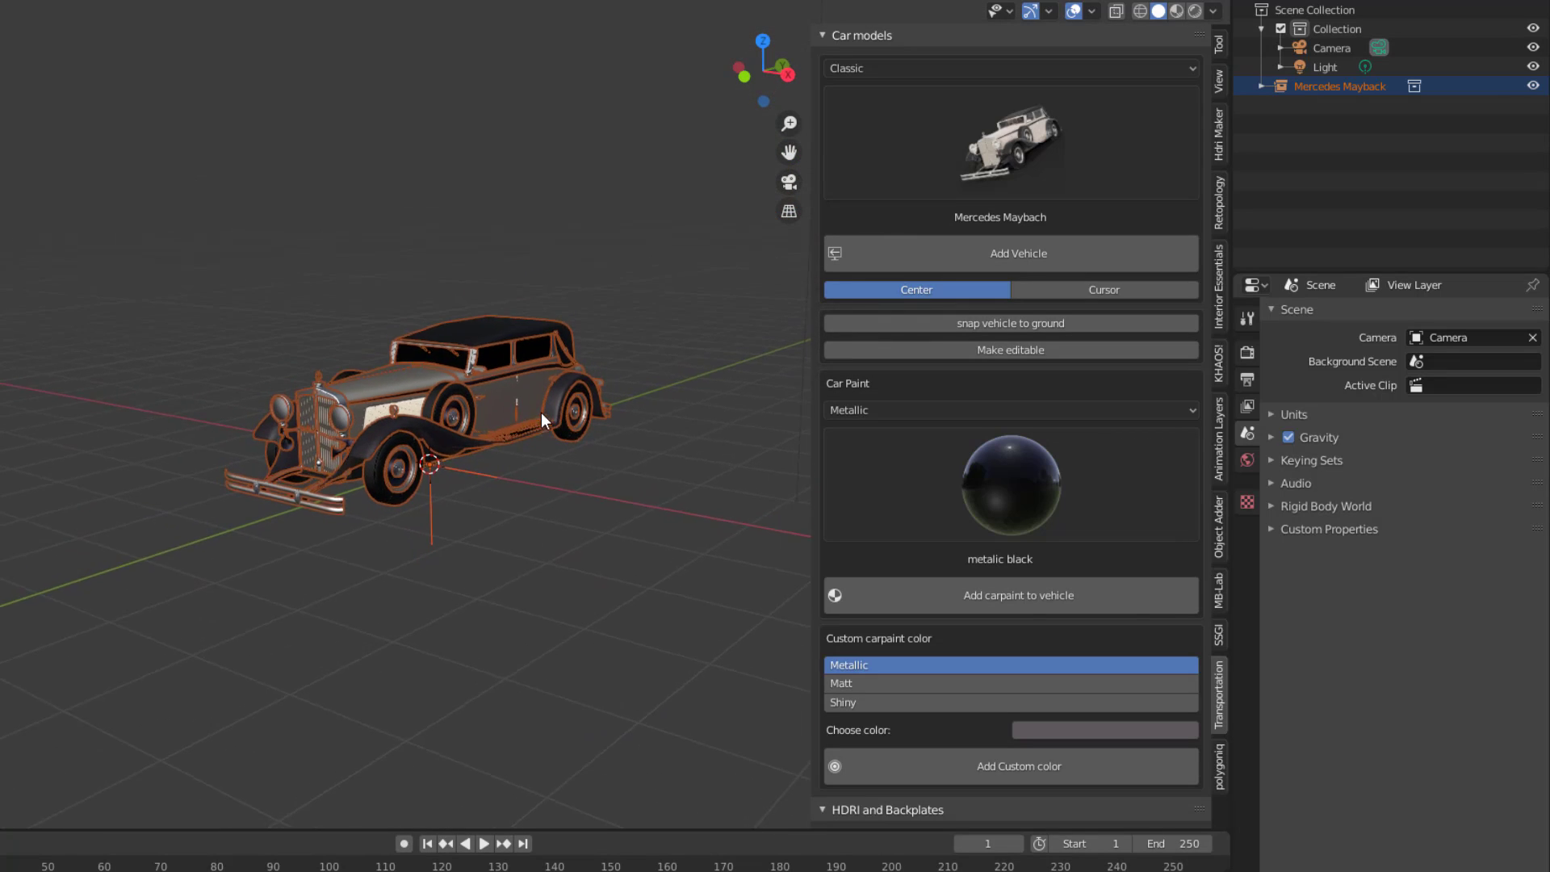
{"action": "scroll", "coordinate": [541, 413], "scroll_direction": "up", "scroll_amount": 4}
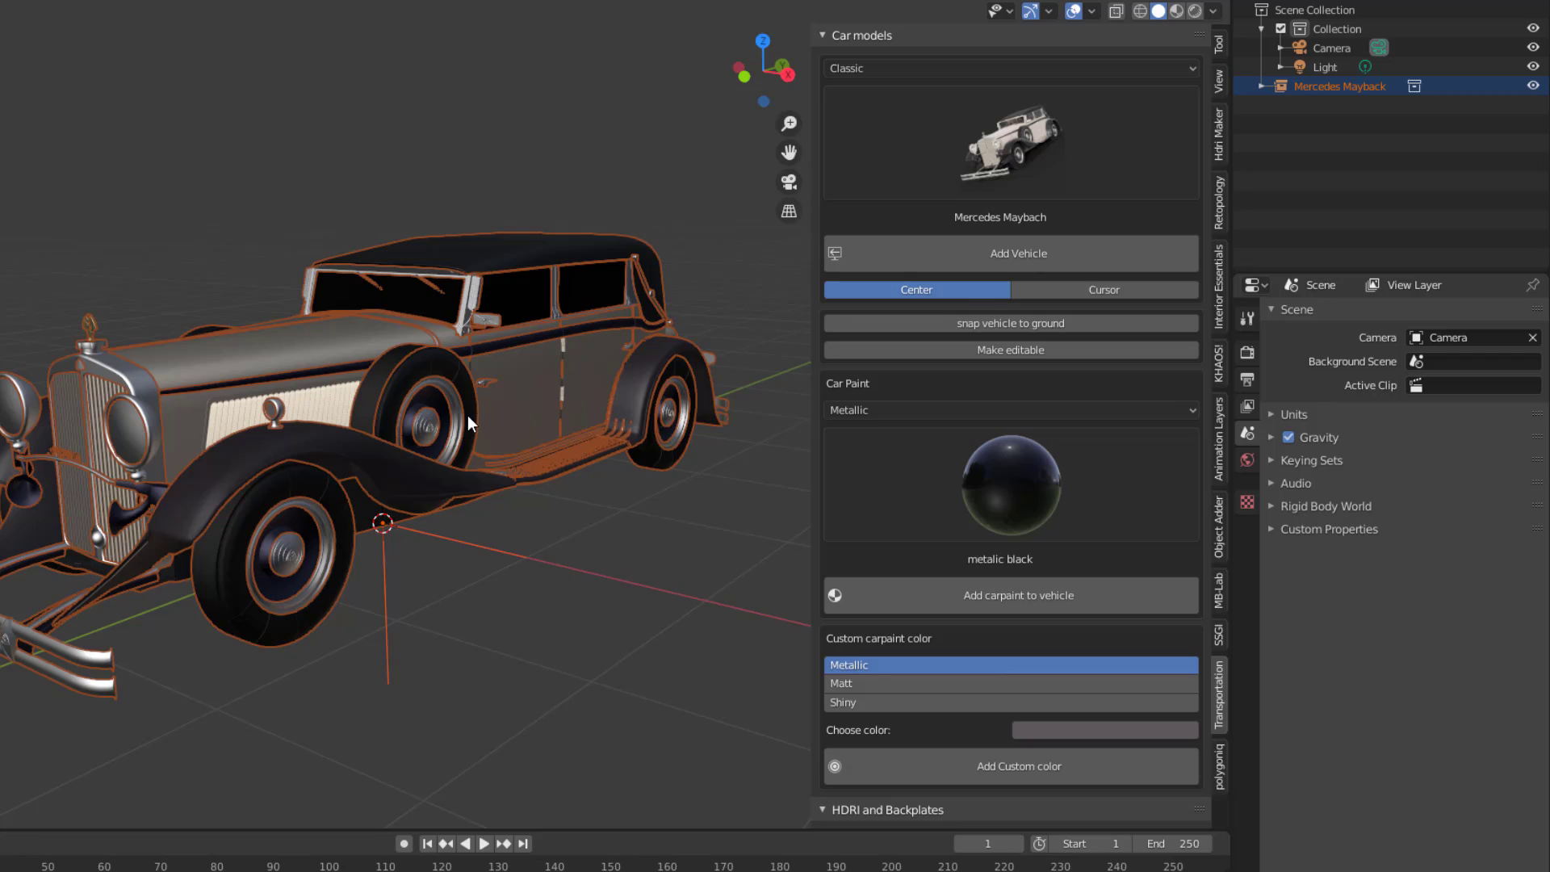
{"action": "scroll", "coordinate": [467, 415], "scroll_direction": "down", "scroll_amount": 5}
{"action": "middle_click_drag", "start_coordinate": [480, 420], "coordinate": [491, 415]}
{"action": "middle_click_drag", "start_coordinate": [269, 293], "coordinate": [378, 324]}
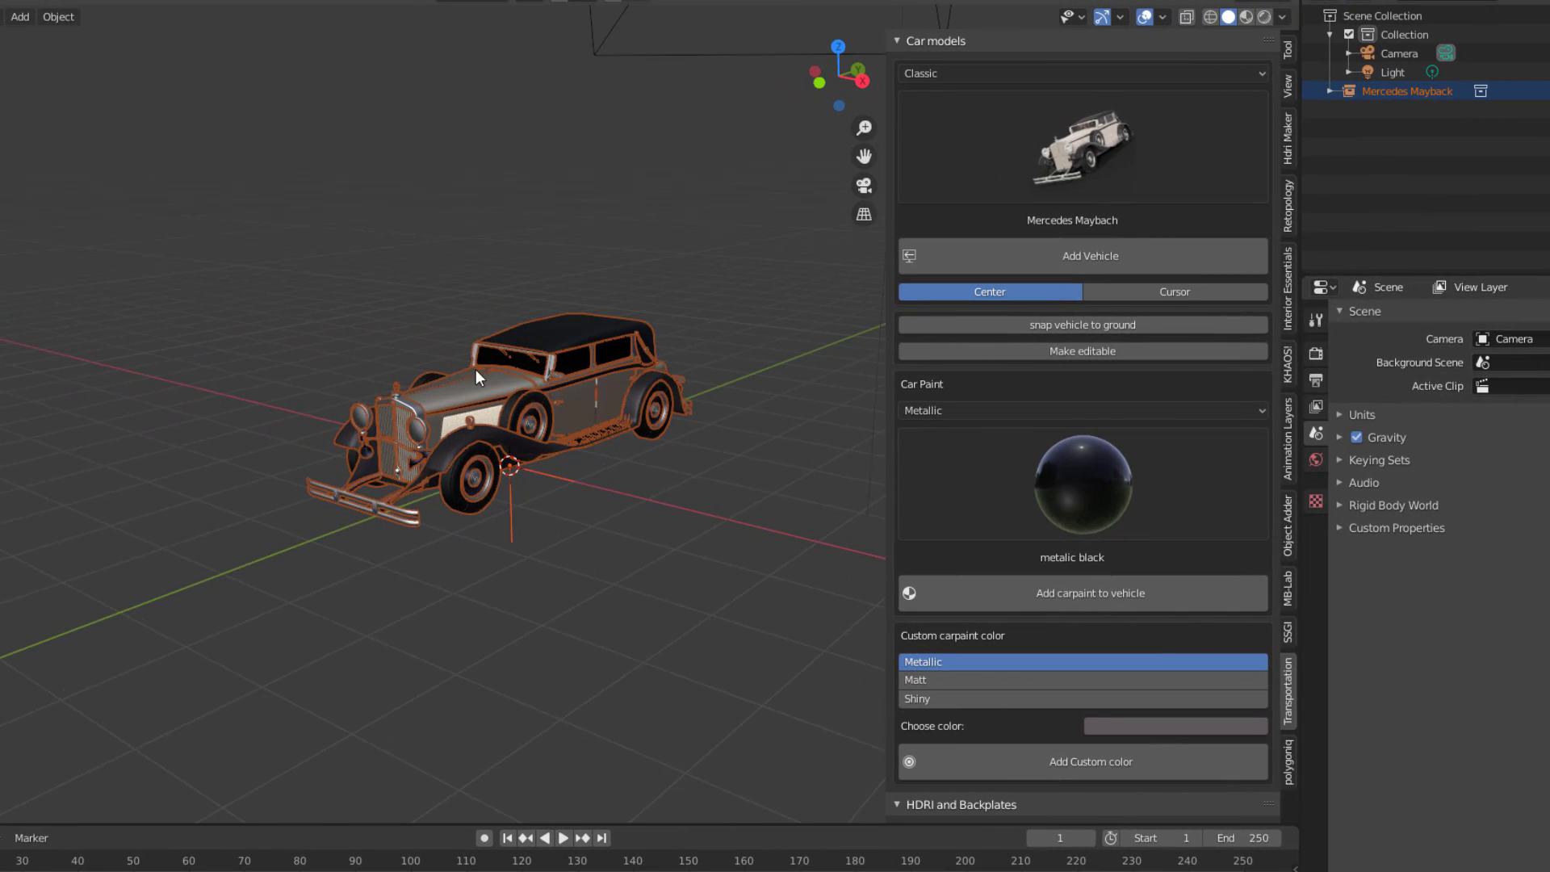
Switch viewport shading to Rendered and view the car from front-left.
{"action": "left_click", "coordinate": [1265, 16]}
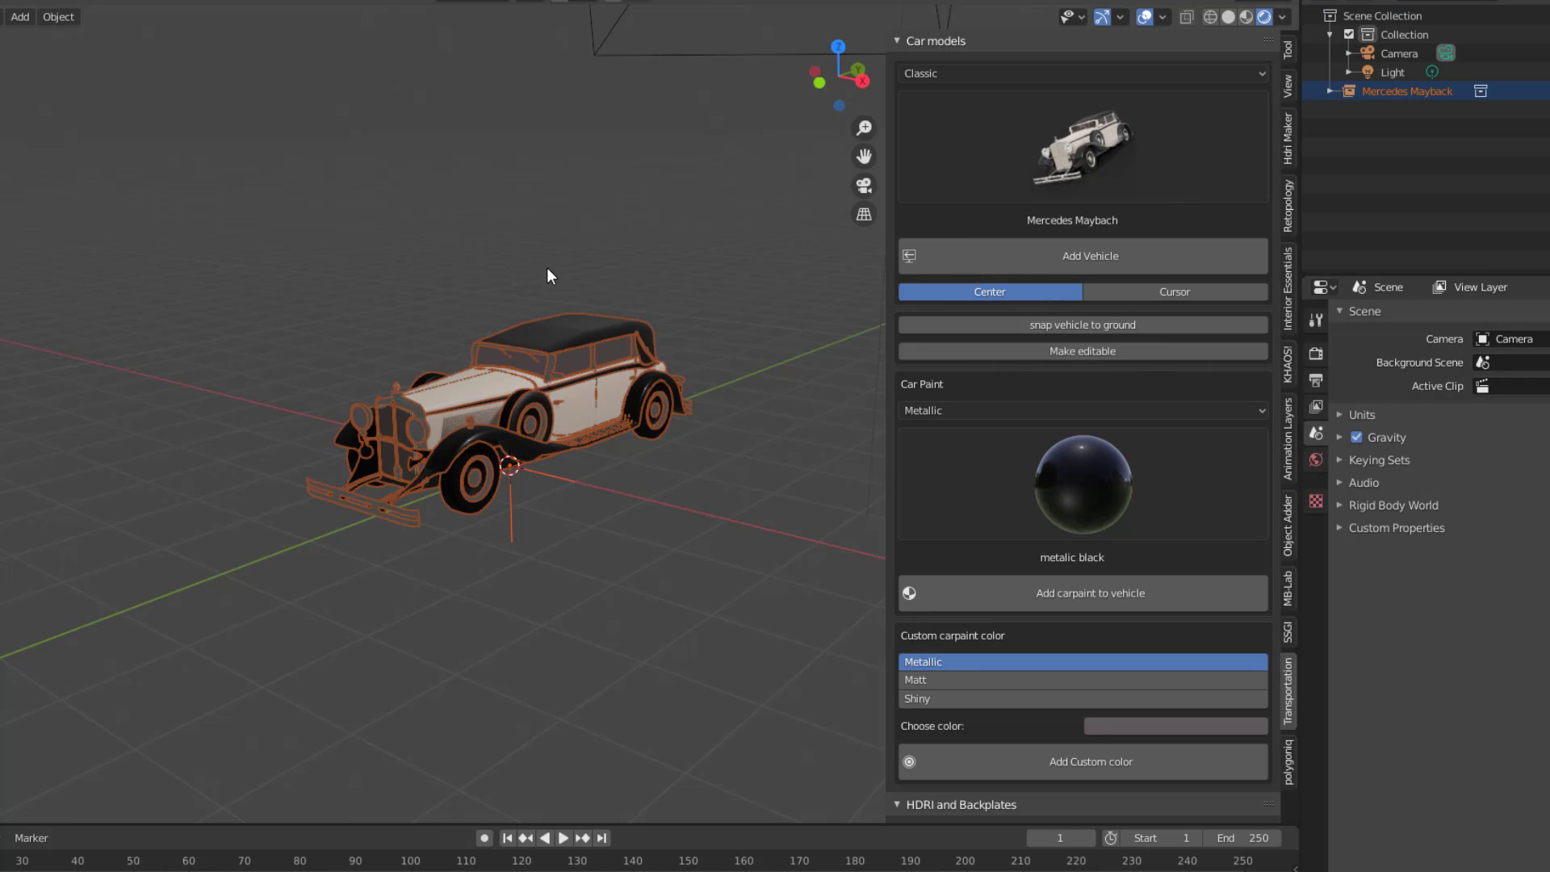
{"action": "scroll", "coordinate": [546, 269], "scroll_direction": "up", "scroll_amount": 4}
{"action": "middle_click_drag", "start_coordinate": [546, 268], "coordinate": [578, 337]}
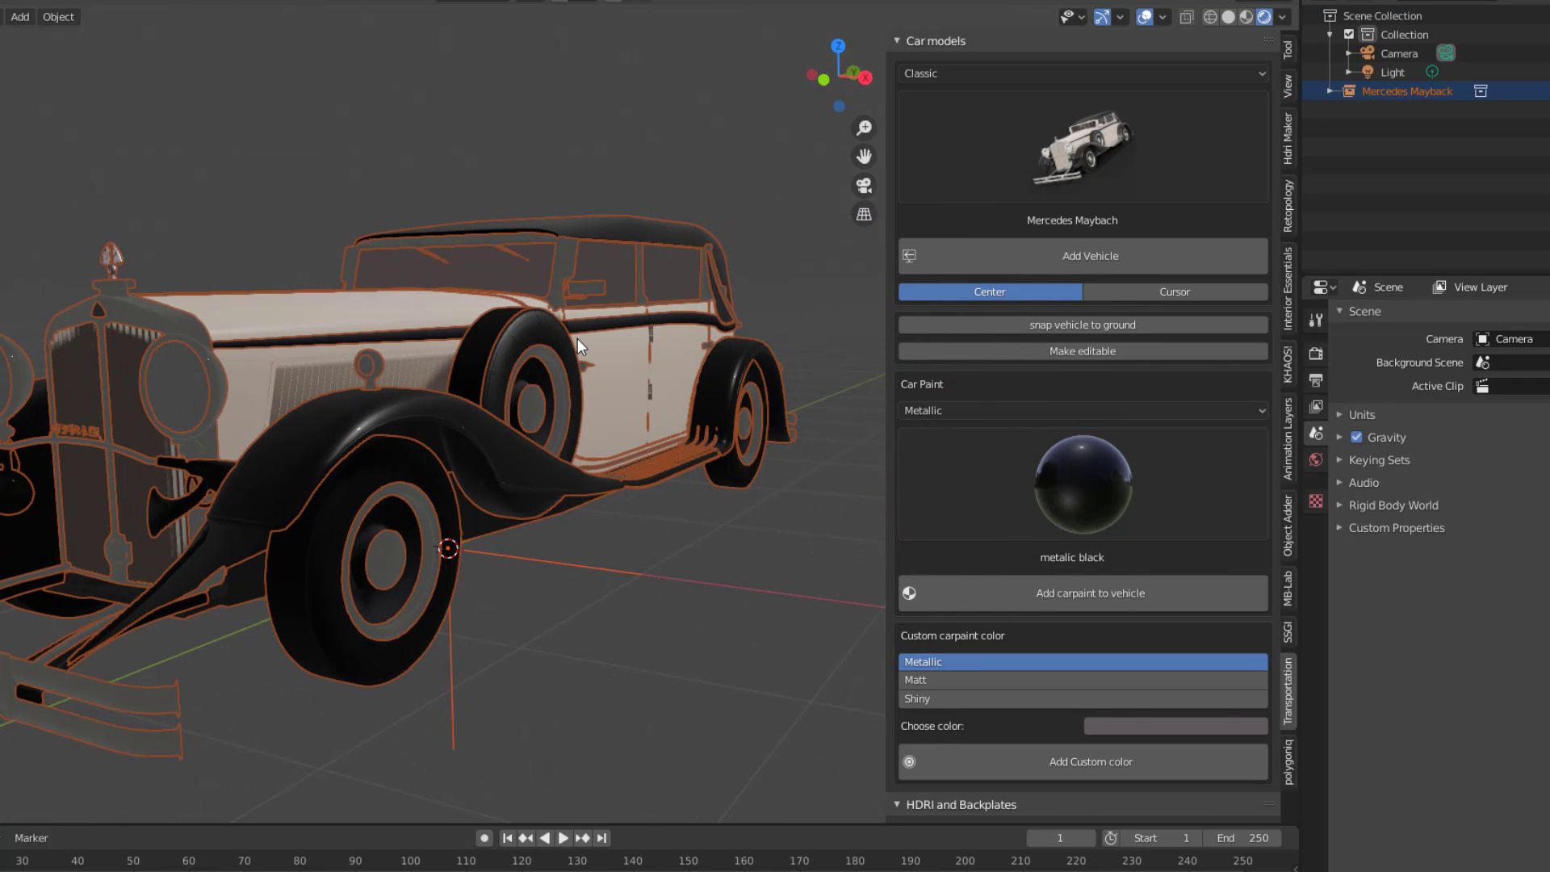
{"action": "scroll", "coordinate": [565, 421], "scroll_direction": "down", "scroll_amount": 3}
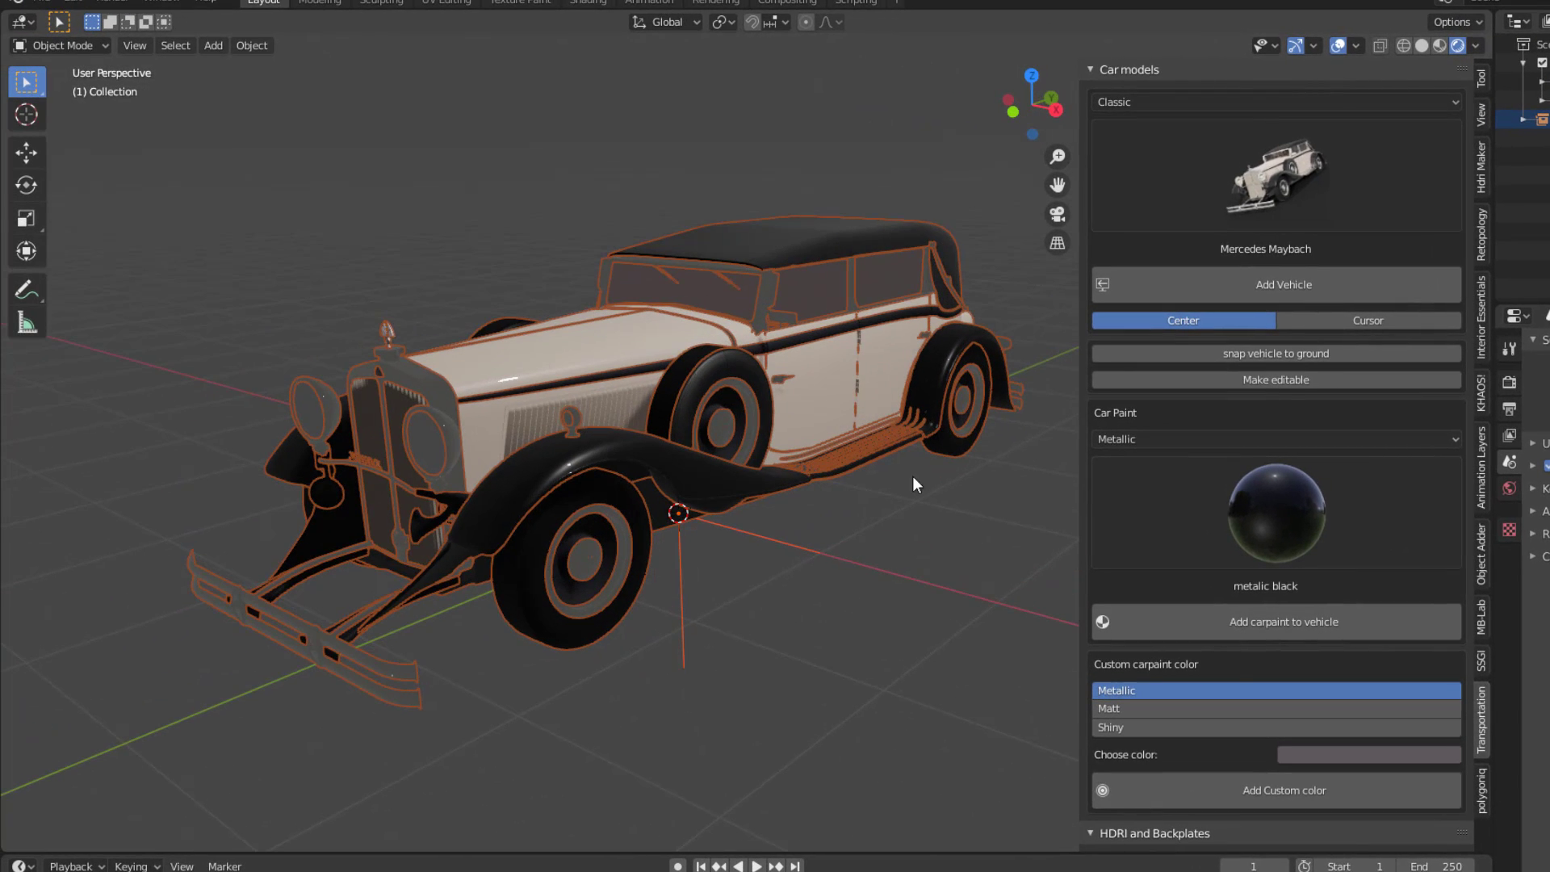
Apply the 'metalic red' car paint to the Maybach's body.
{"action": "left_click", "coordinate": [1273, 501]}
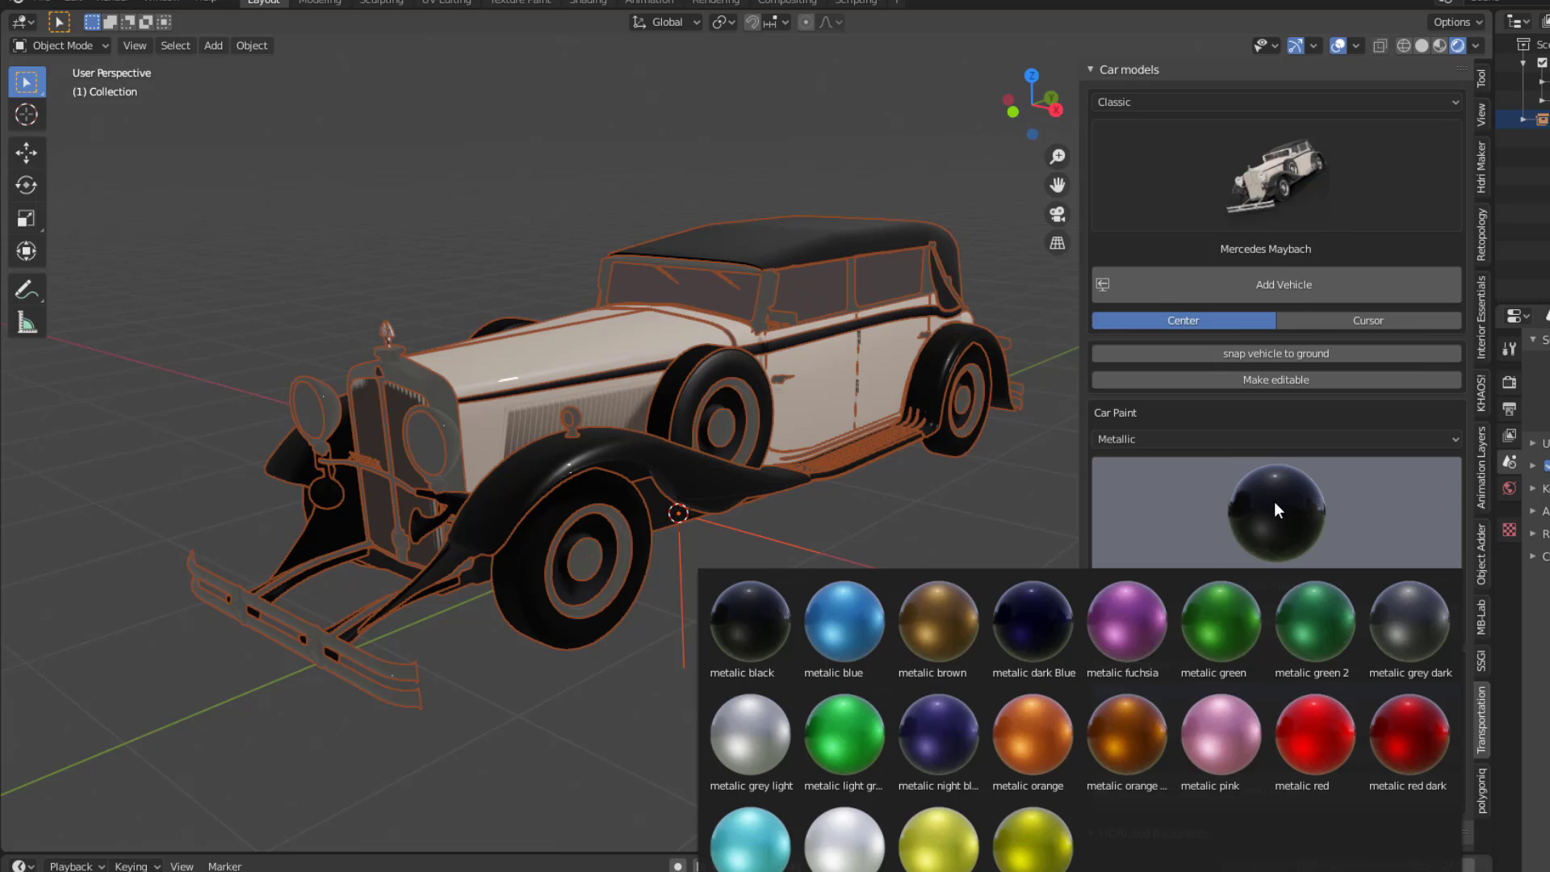
{"action": "left_click", "coordinate": [1342, 733]}
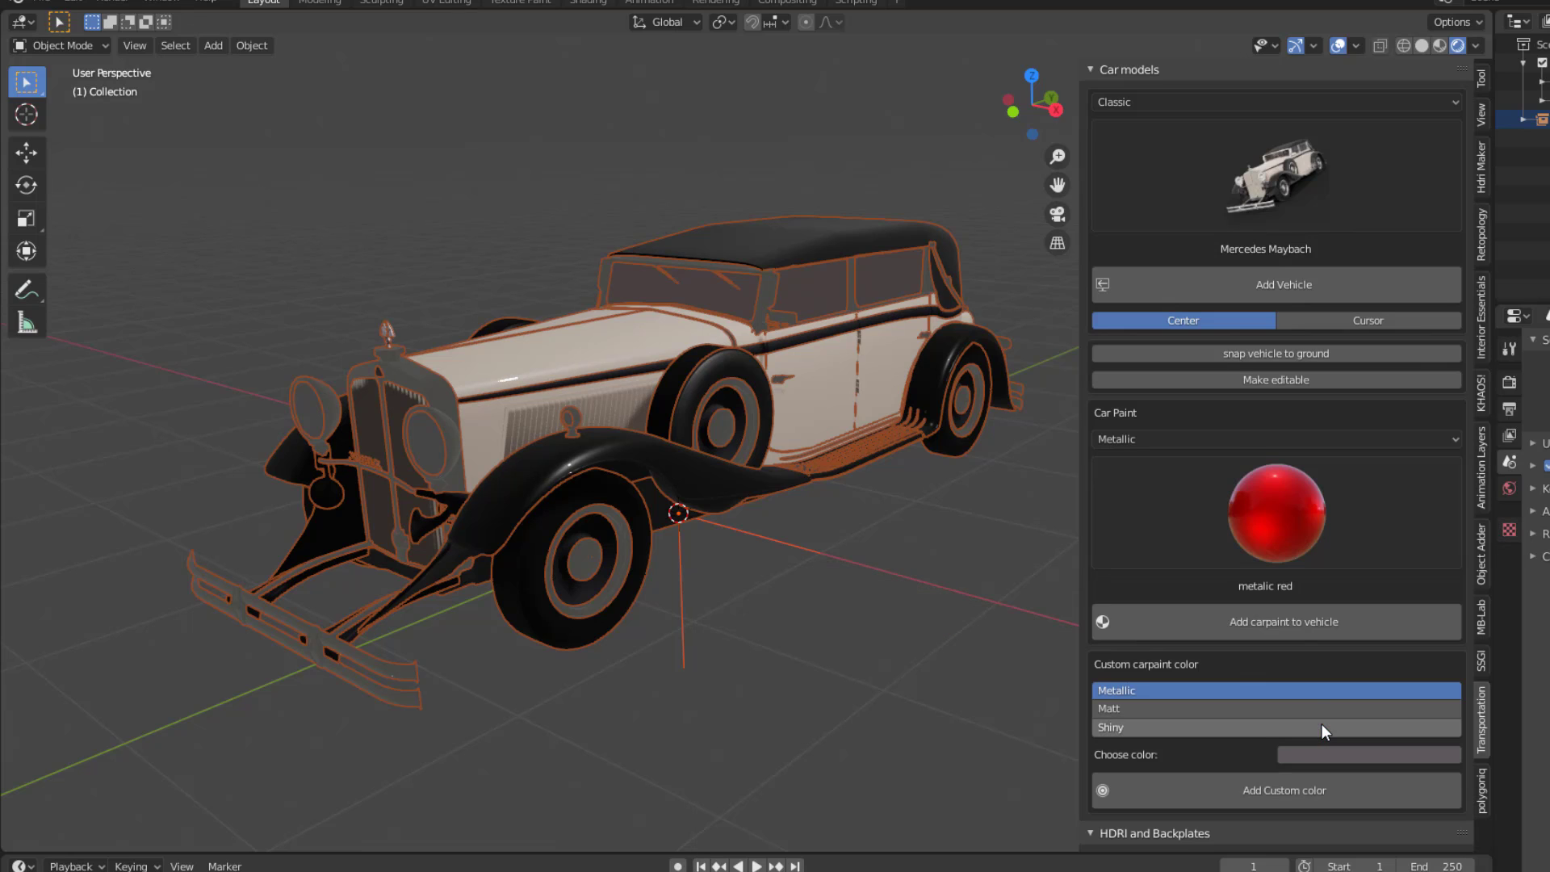
{"action": "left_click", "coordinate": [1317, 631]}
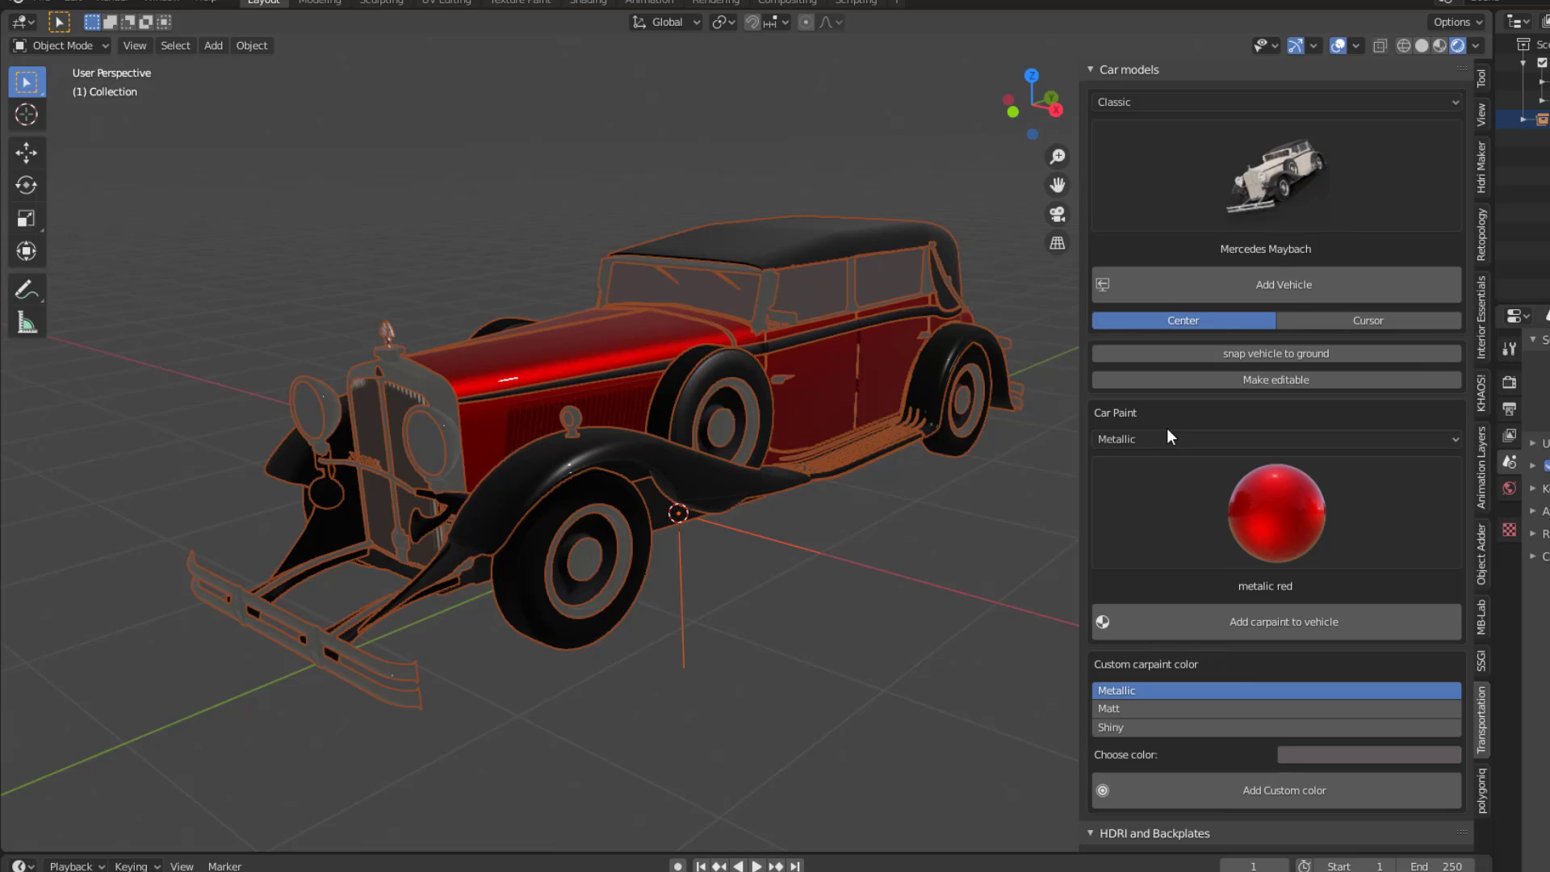
Apply a shiny dark blue custom paint colour to the car.
{"action": "scroll", "coordinate": [1261, 476], "scroll_direction": "down", "scroll_amount": 6}
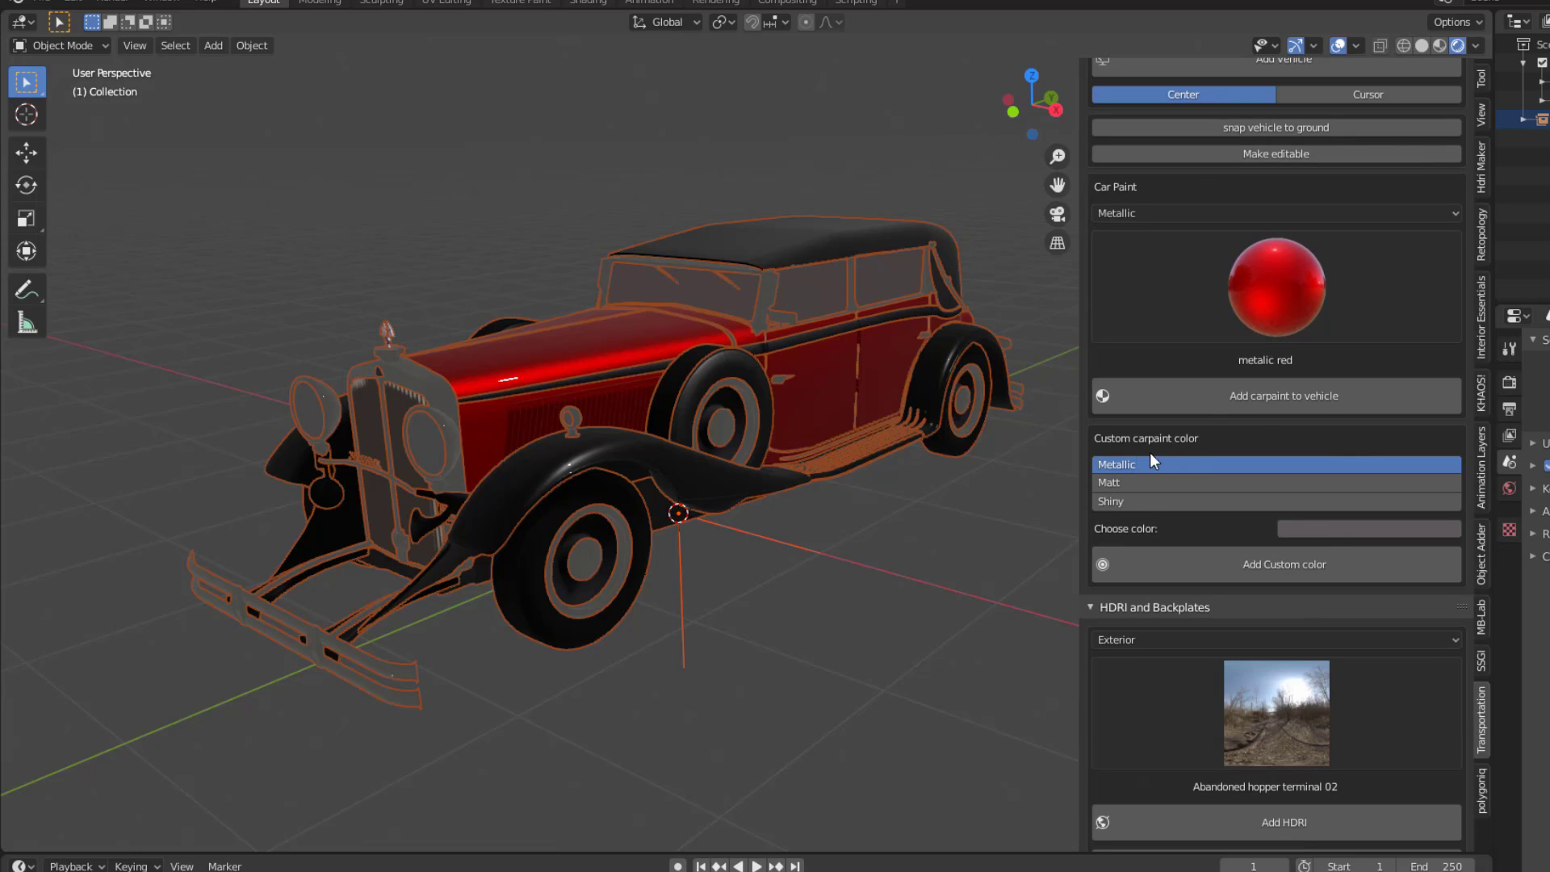
{"action": "left_click", "coordinate": [1354, 530]}
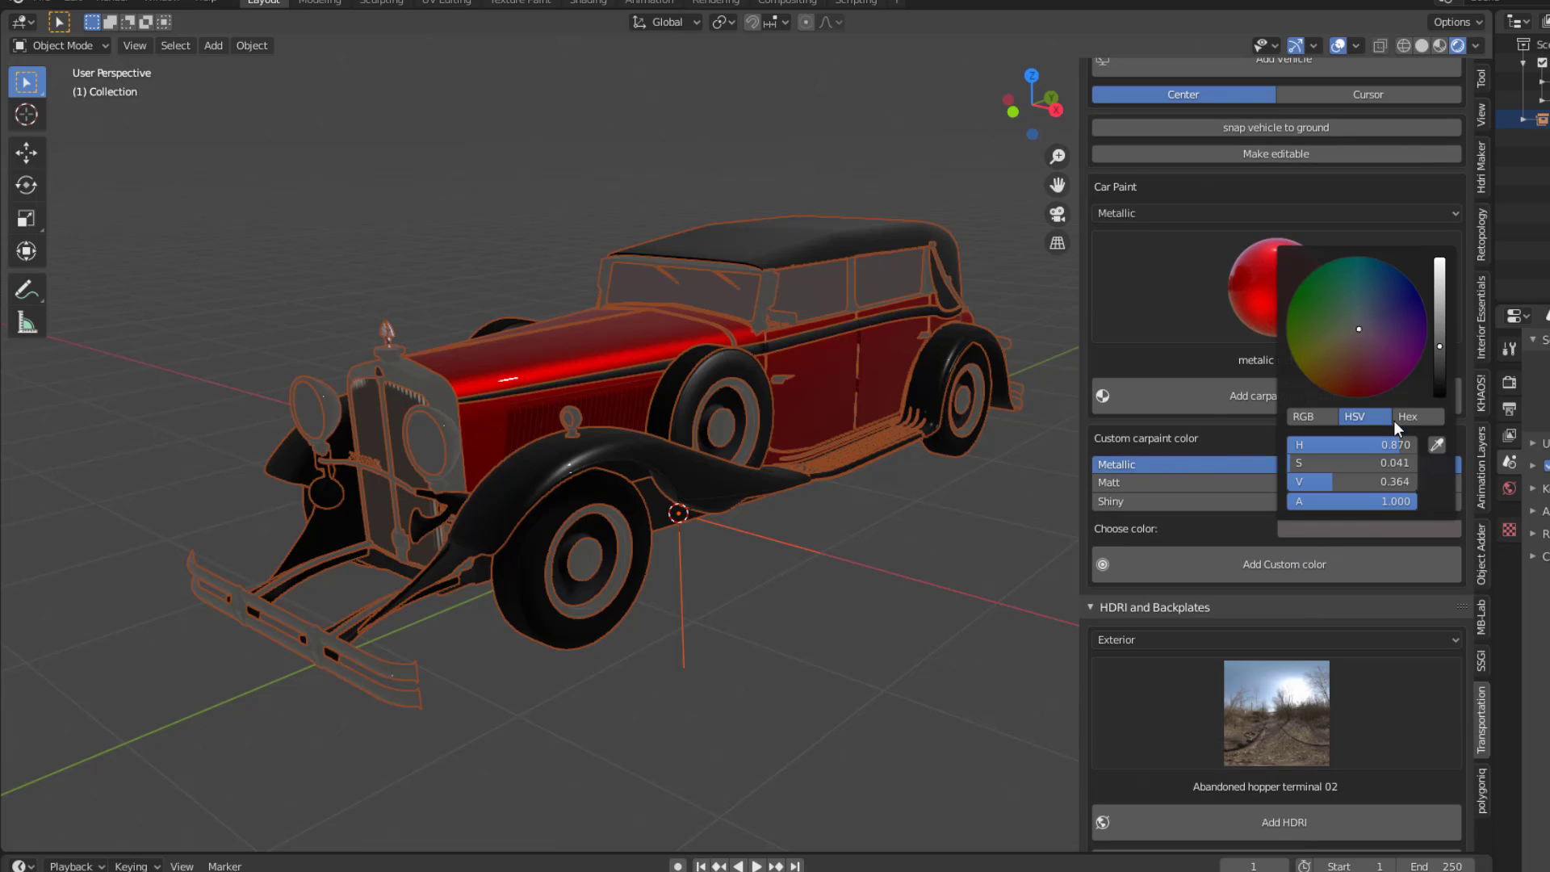
{"action": "left_click_drag", "start_coordinate": [1359, 329], "coordinate": [1419, 295]}
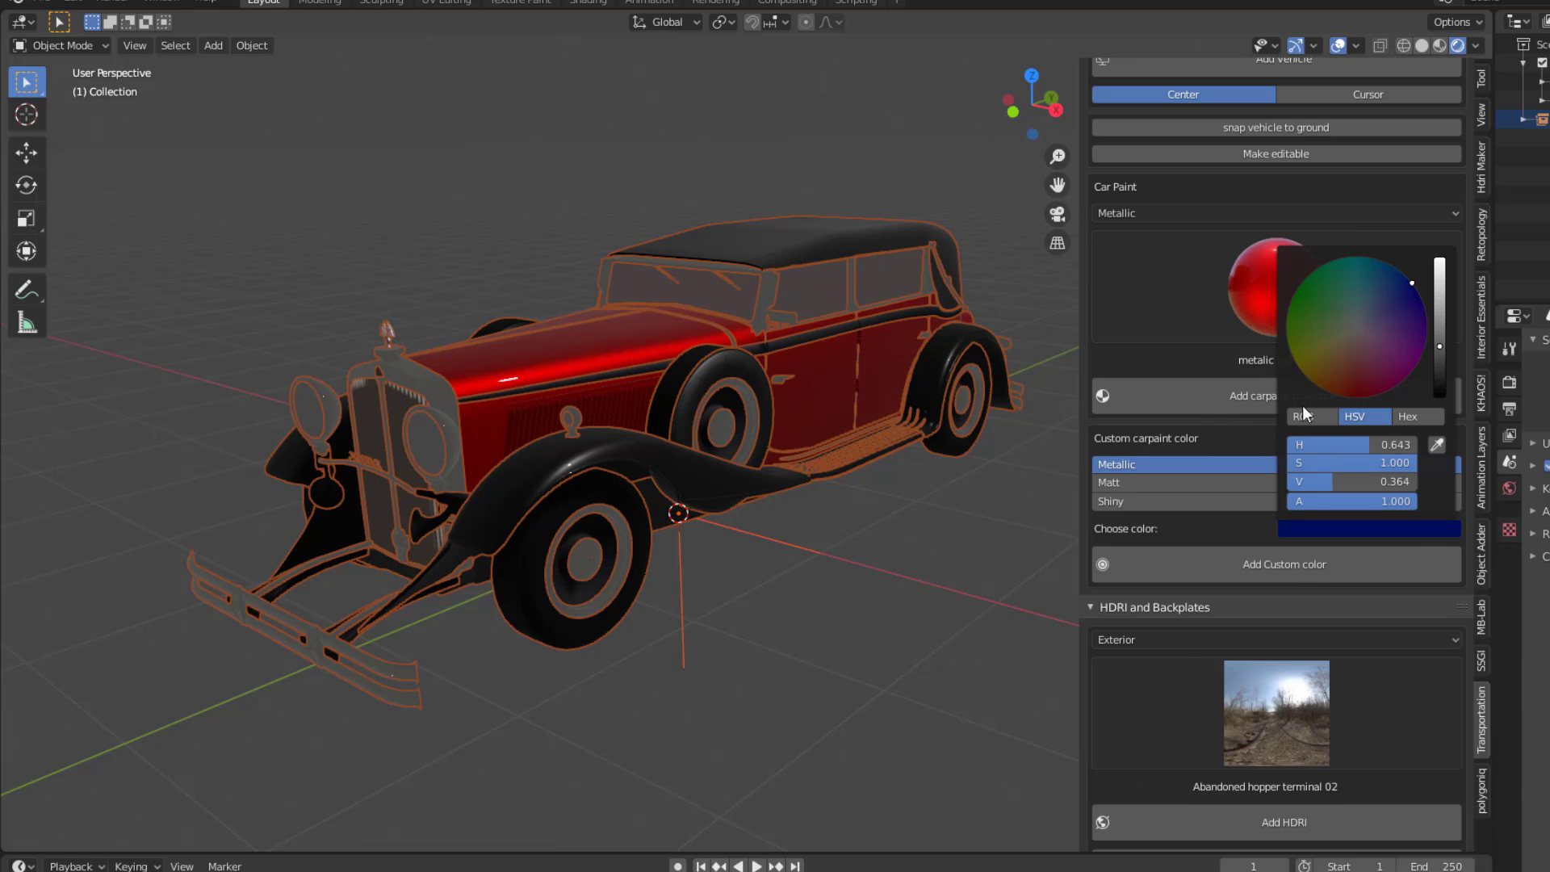
{"action": "left_click", "coordinate": [1136, 503]}
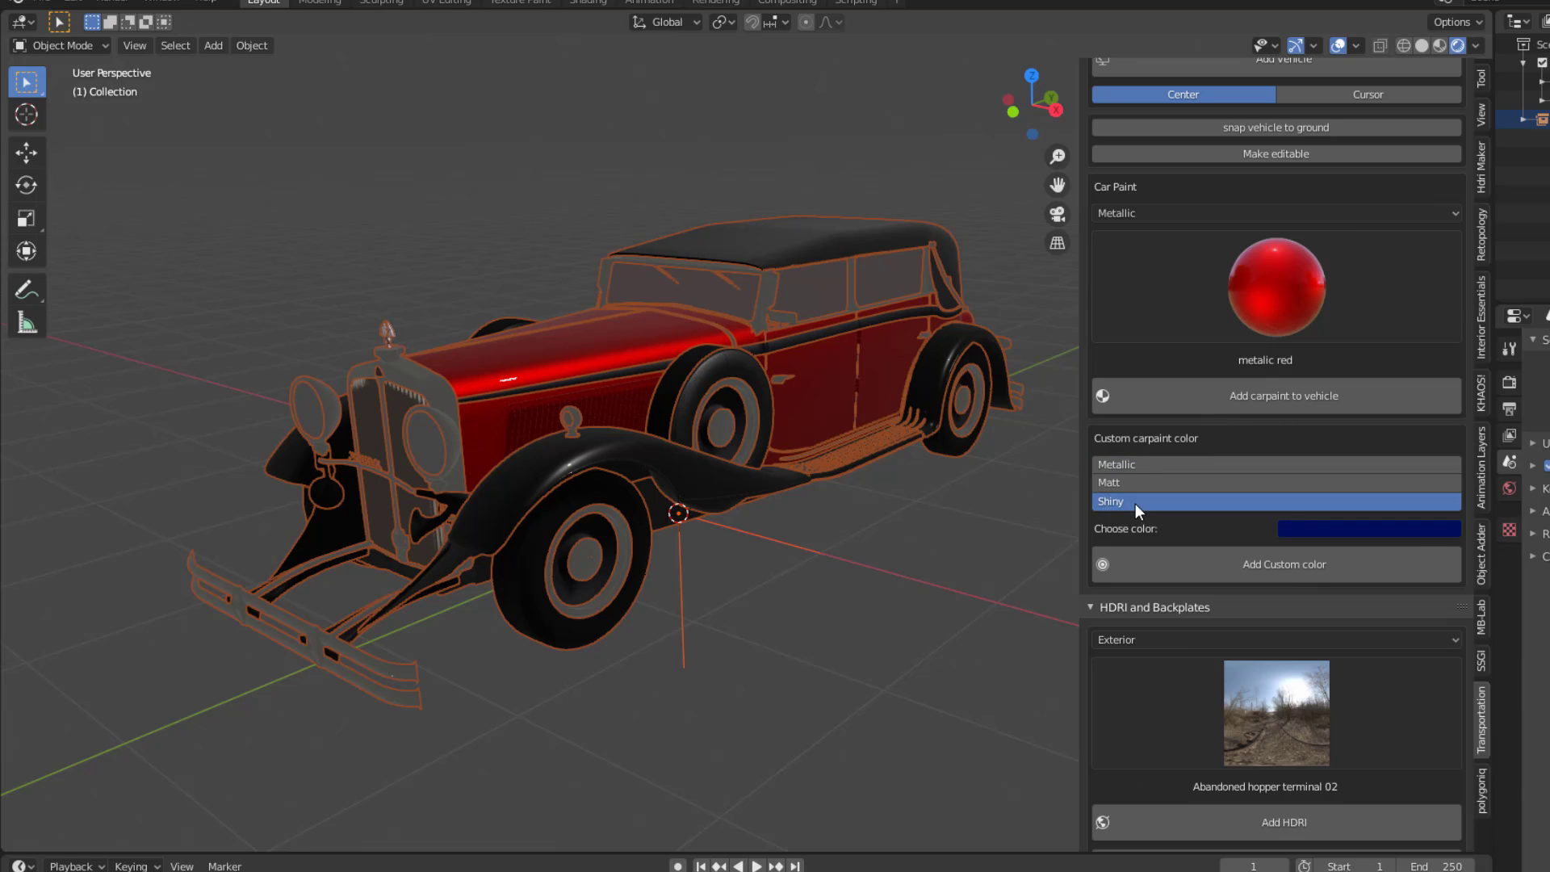
{"action": "left_click", "coordinate": [1214, 563]}
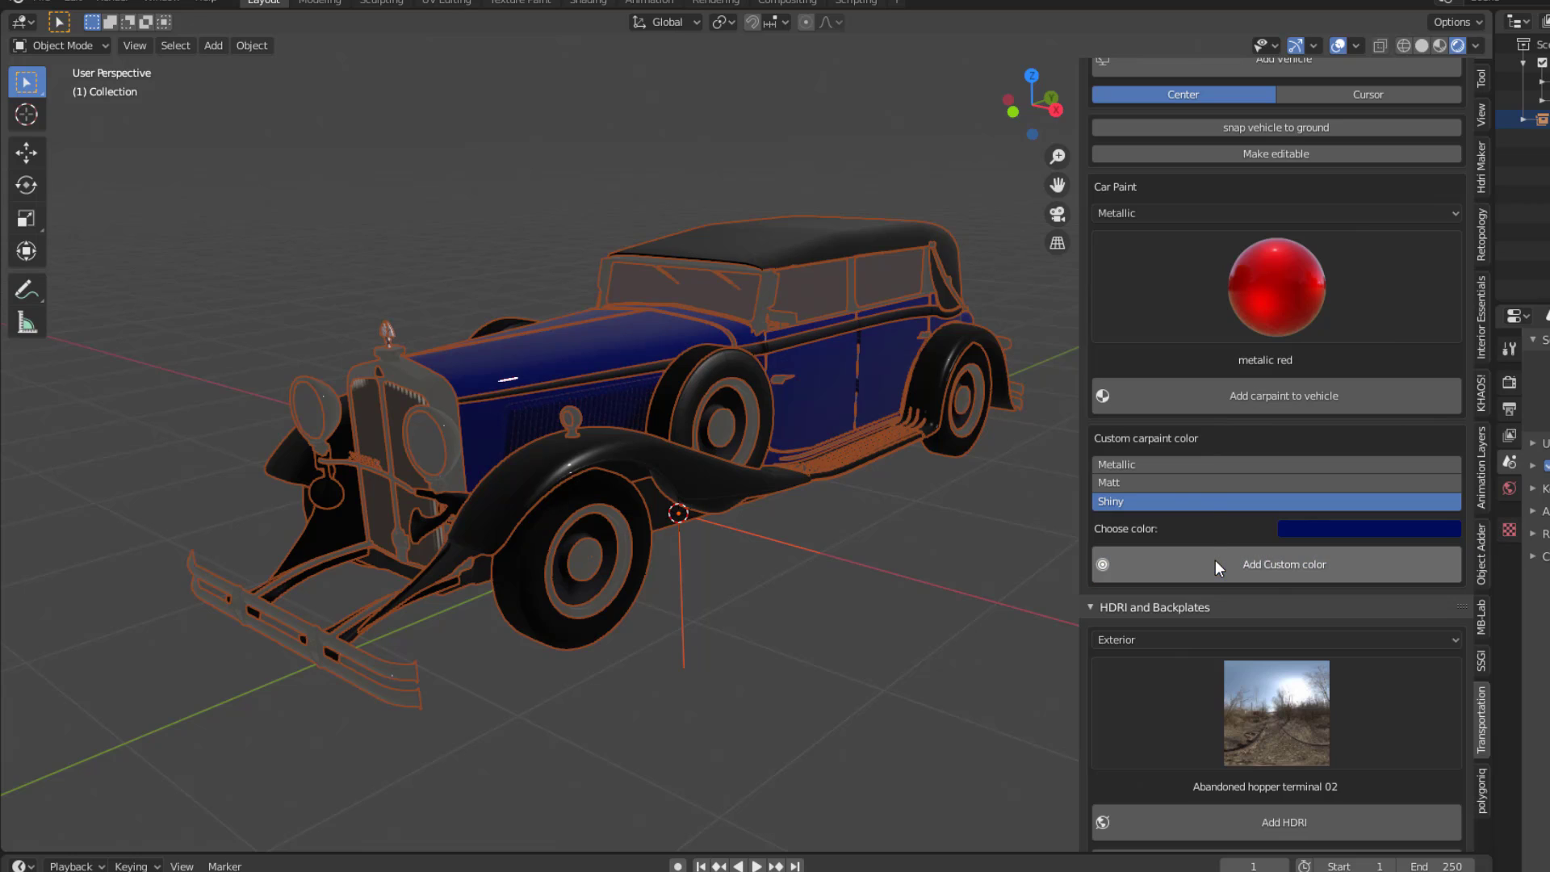
Change the custom colour to green, trying Matt then settling on Metallic.
{"action": "left_click", "coordinate": [1182, 482]}
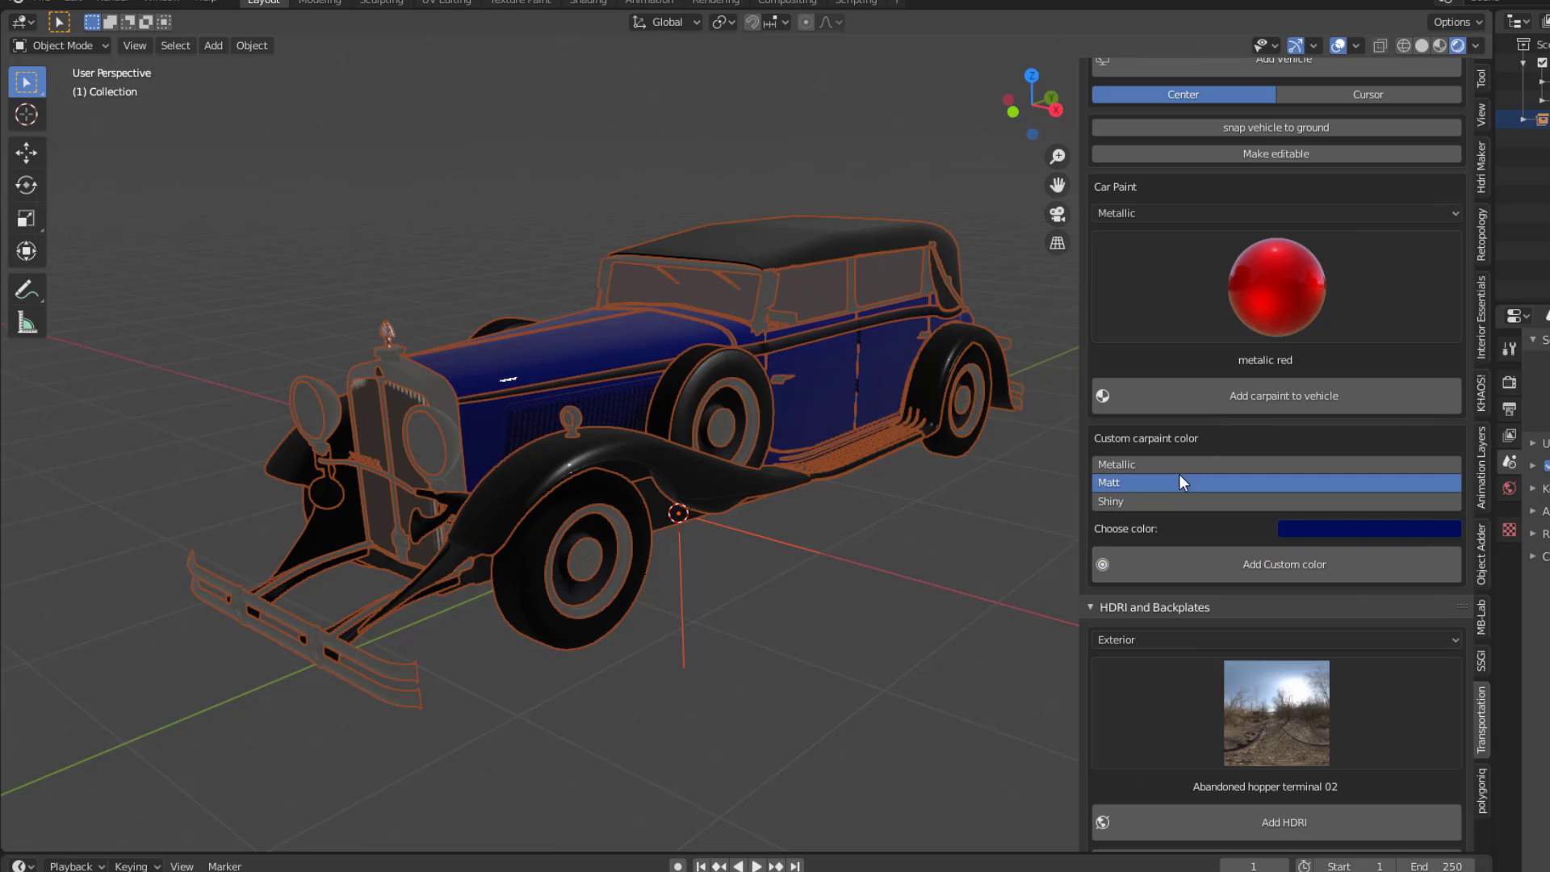
{"action": "left_click", "coordinate": [1309, 529]}
{"action": "left_click", "coordinate": [1335, 293]}
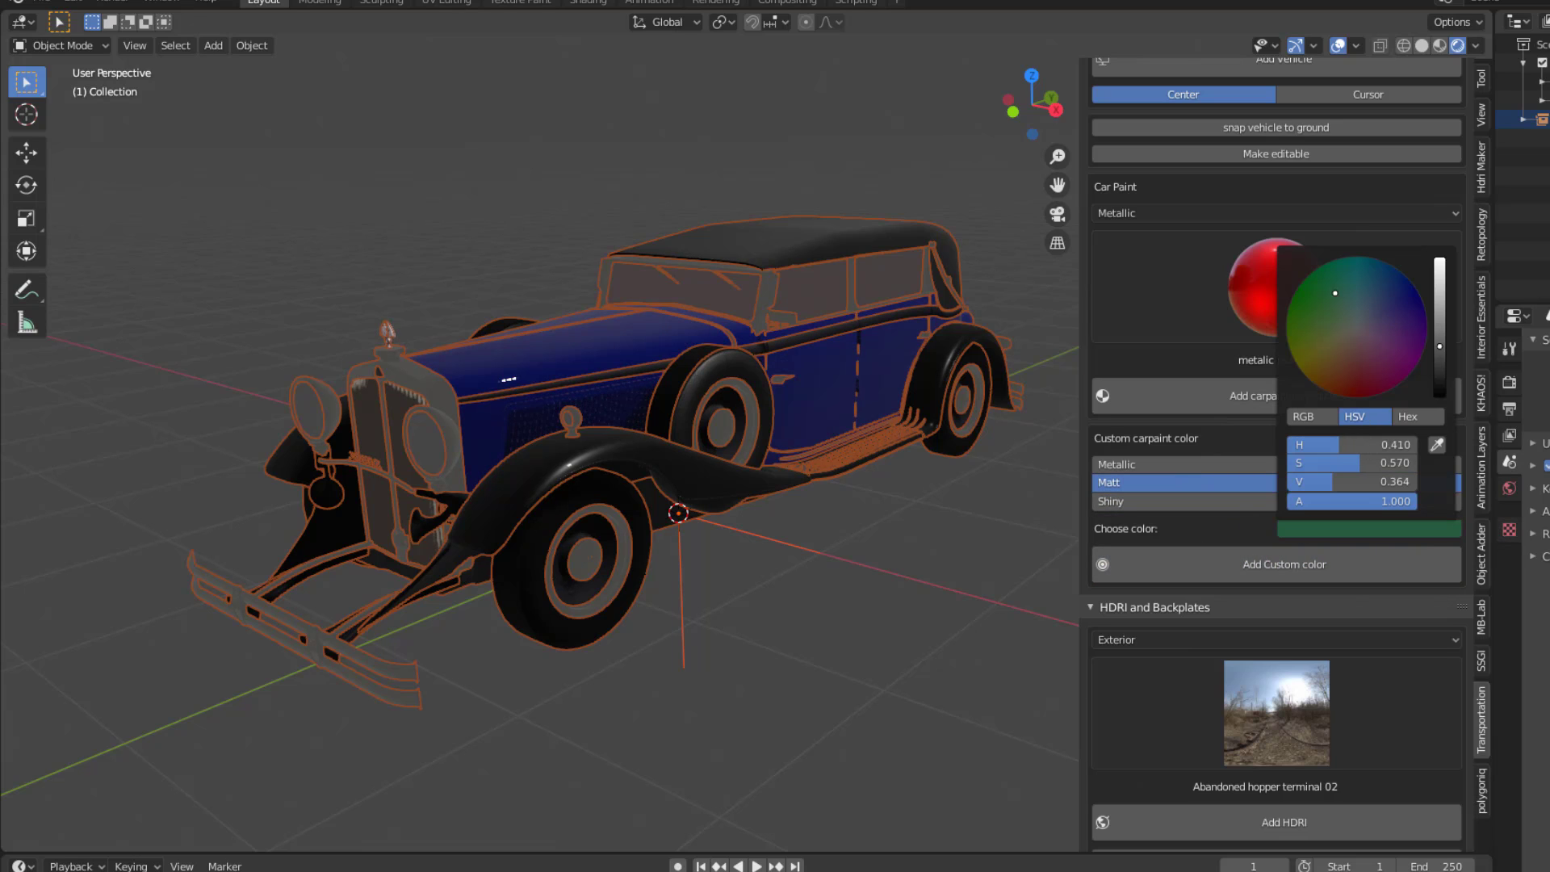
{"action": "left_click", "coordinate": [1204, 565]}
{"action": "left_click", "coordinate": [1166, 466]}
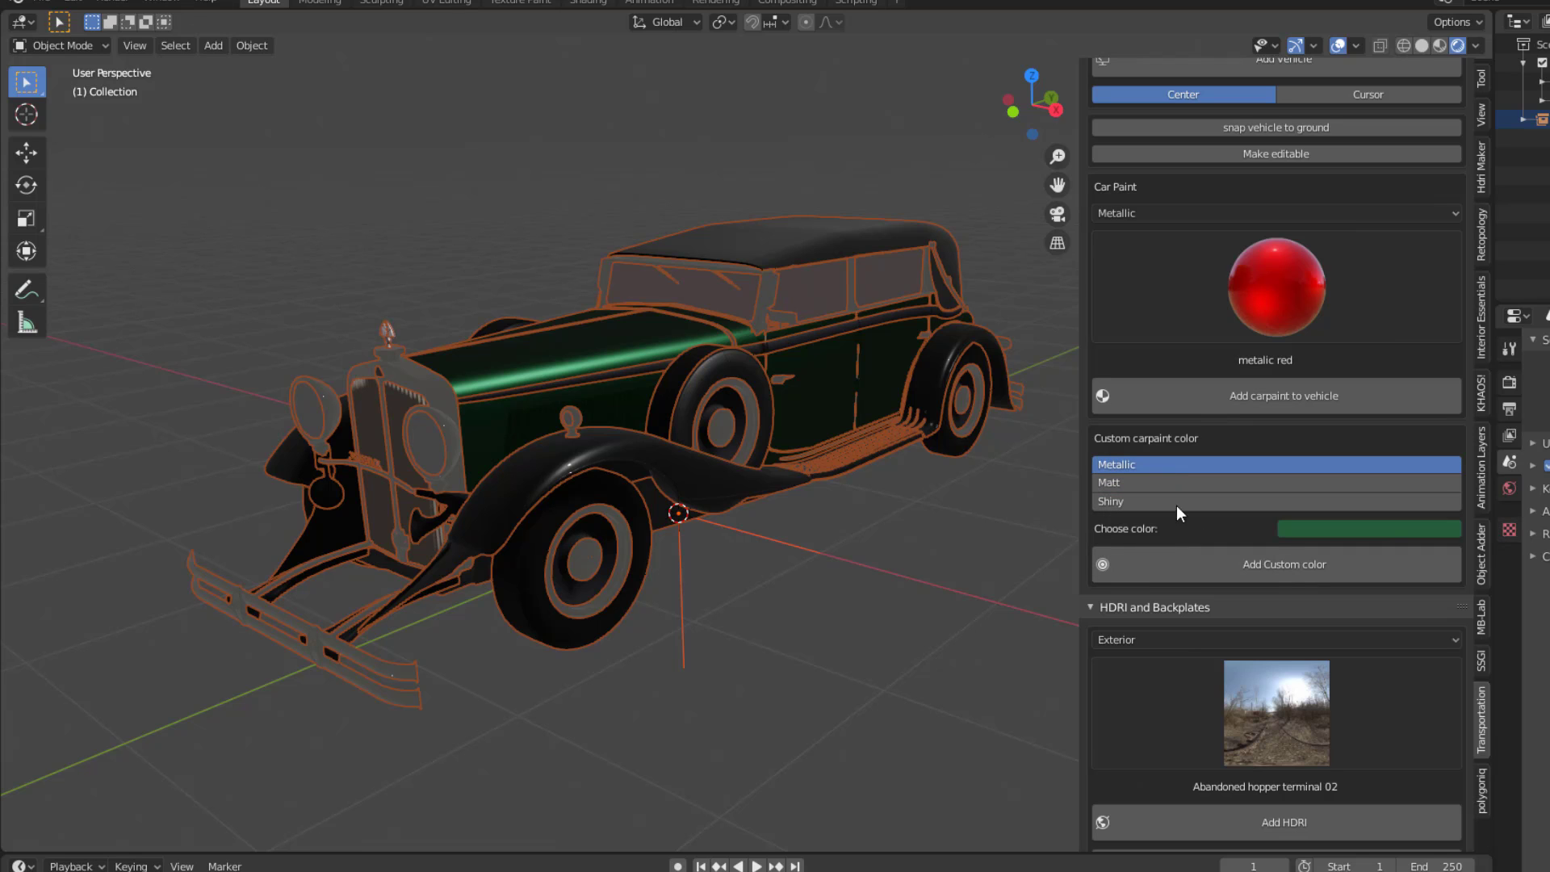
{"action": "left_click", "coordinate": [1210, 562]}
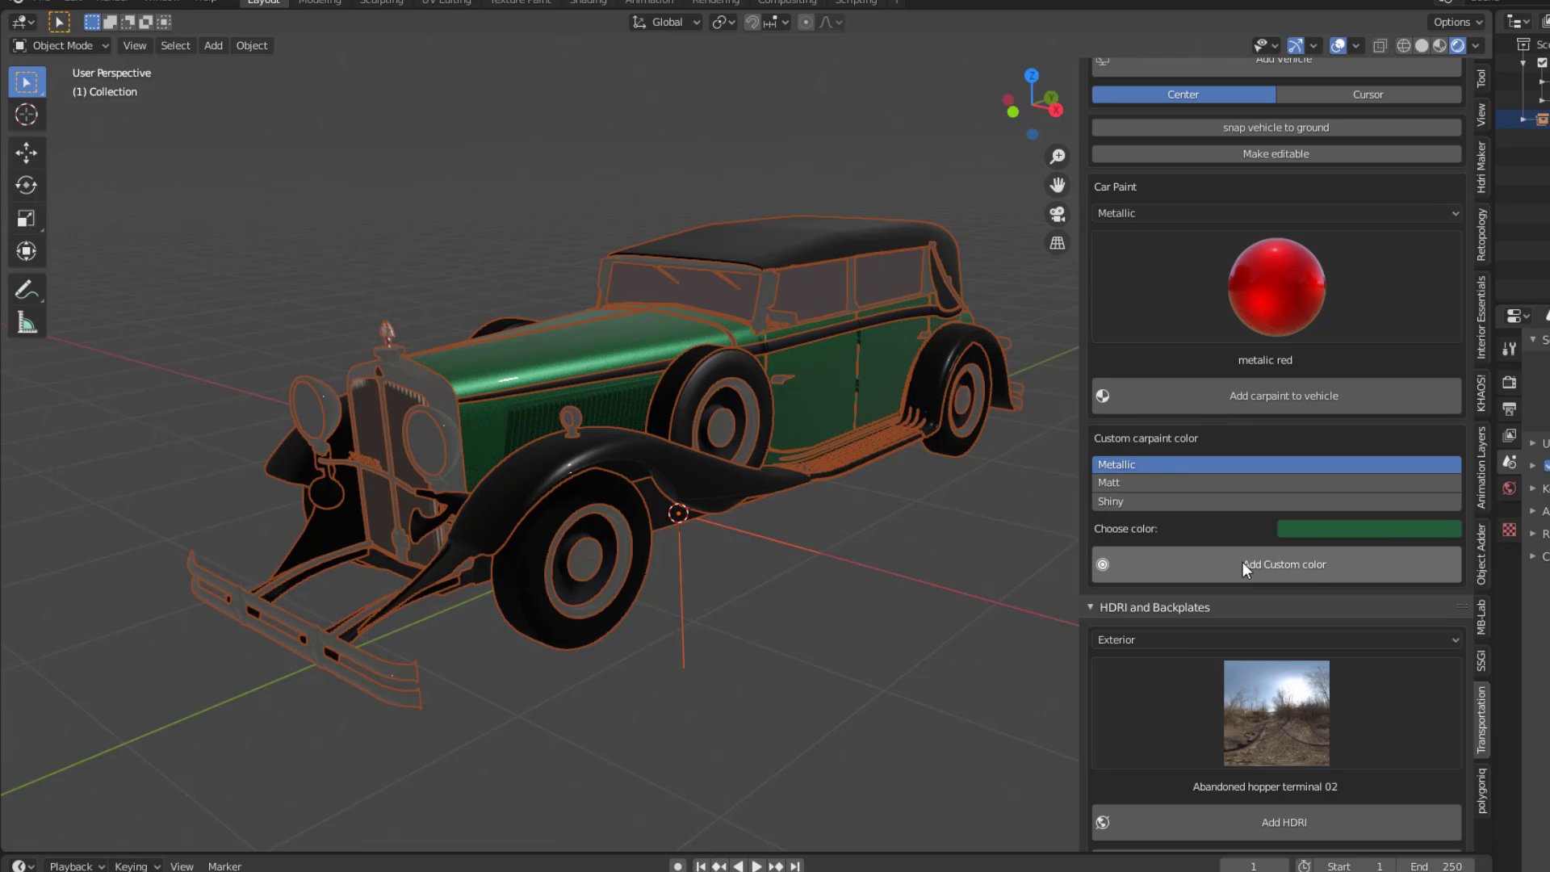
Add a plane mesh under the car and scale it into a large floor.
{"action": "scroll", "coordinate": [771, 381], "scroll_direction": "down", "scroll_amount": 6}
{"action": "middle_click_drag", "start_coordinate": [814, 406], "coordinate": [756, 507]}
{"action": "left_click", "coordinate": [759, 507]}
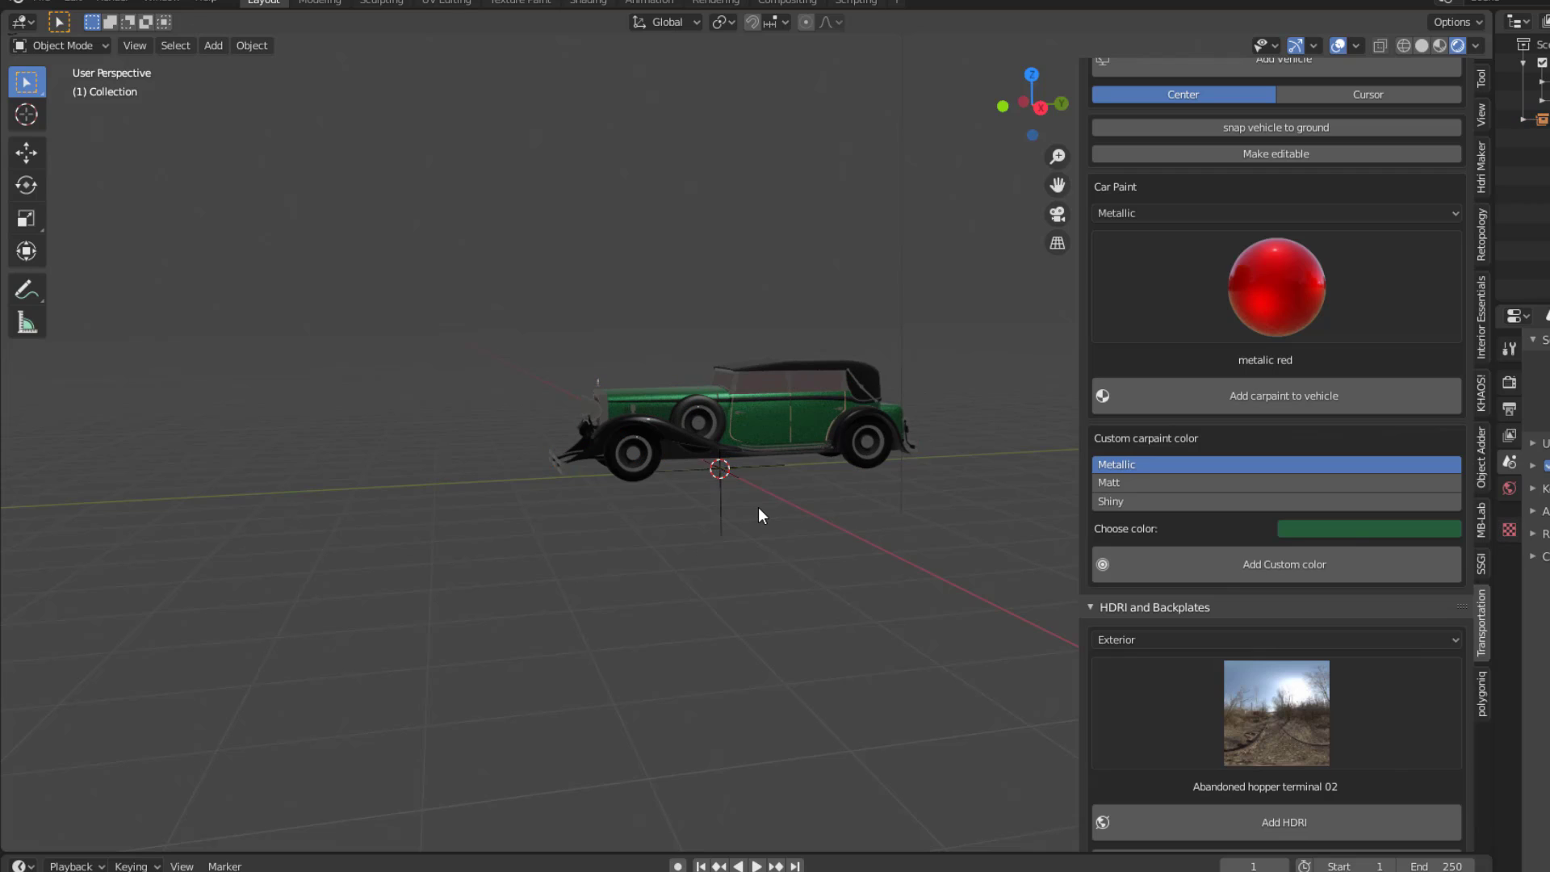
{"action": "key", "text": "shift+a"}
{"action": "mouse_move", "coordinate": [758, 507]}
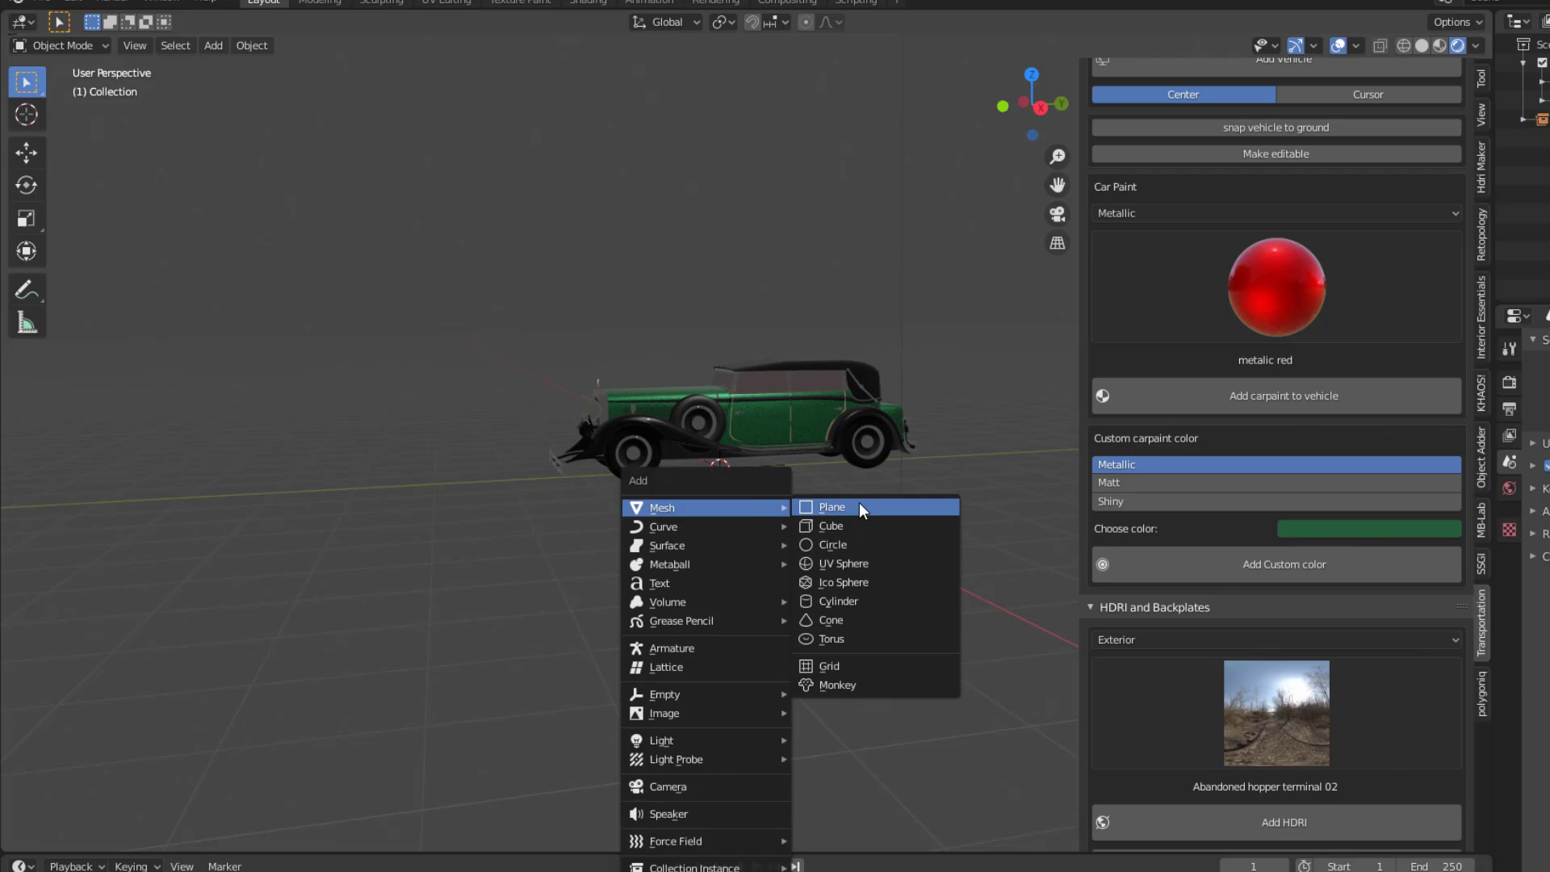
{"action": "left_click", "coordinate": [857, 506]}
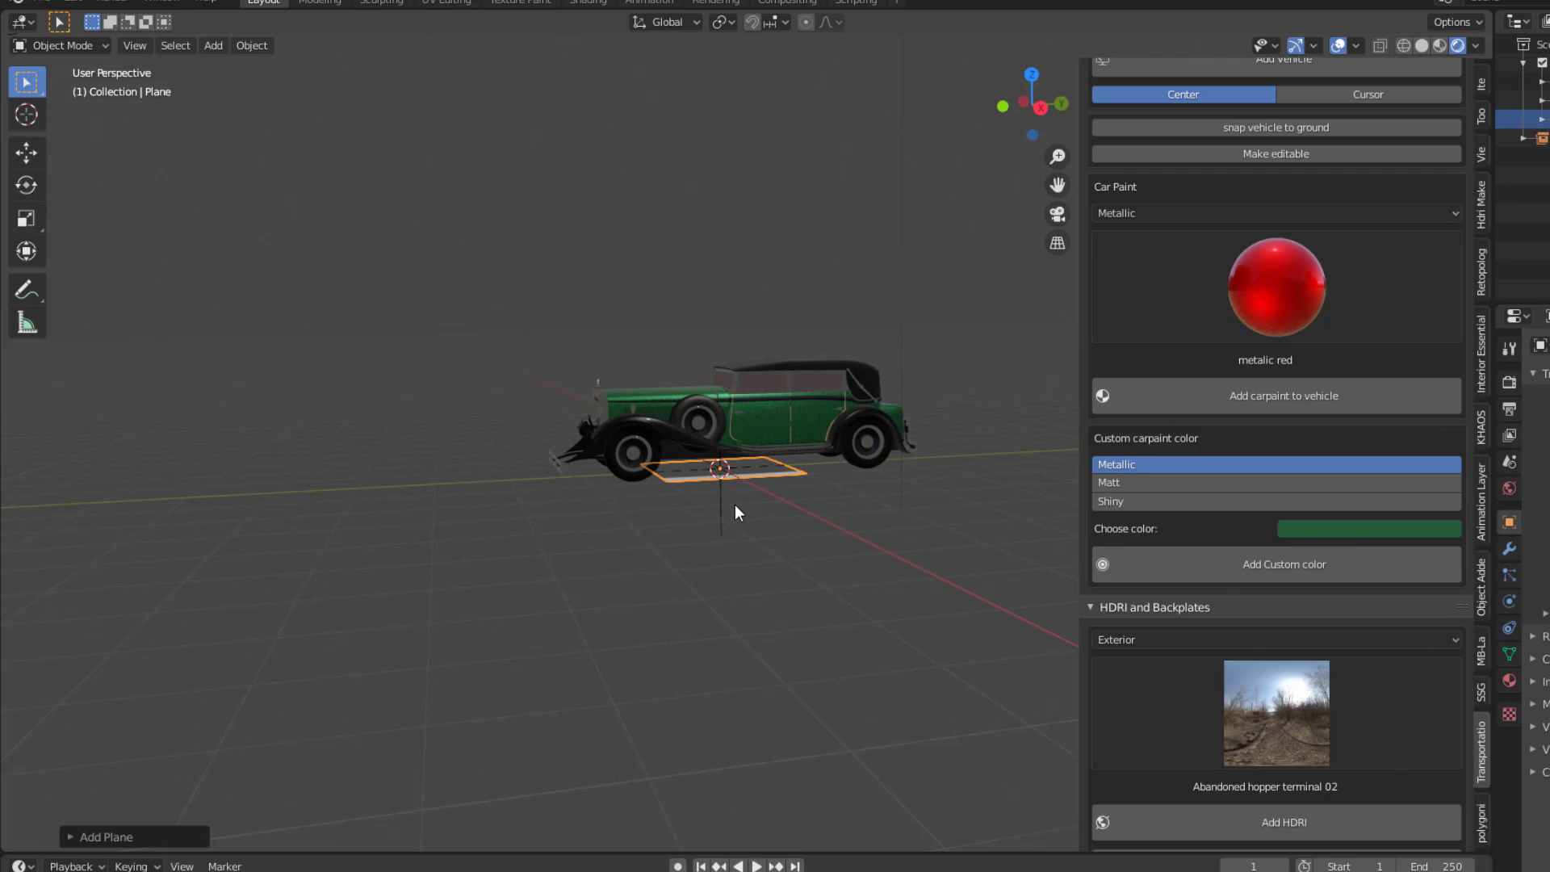
{"action": "key", "text": "s"}
{"action": "left_click", "coordinate": [878, 383]}
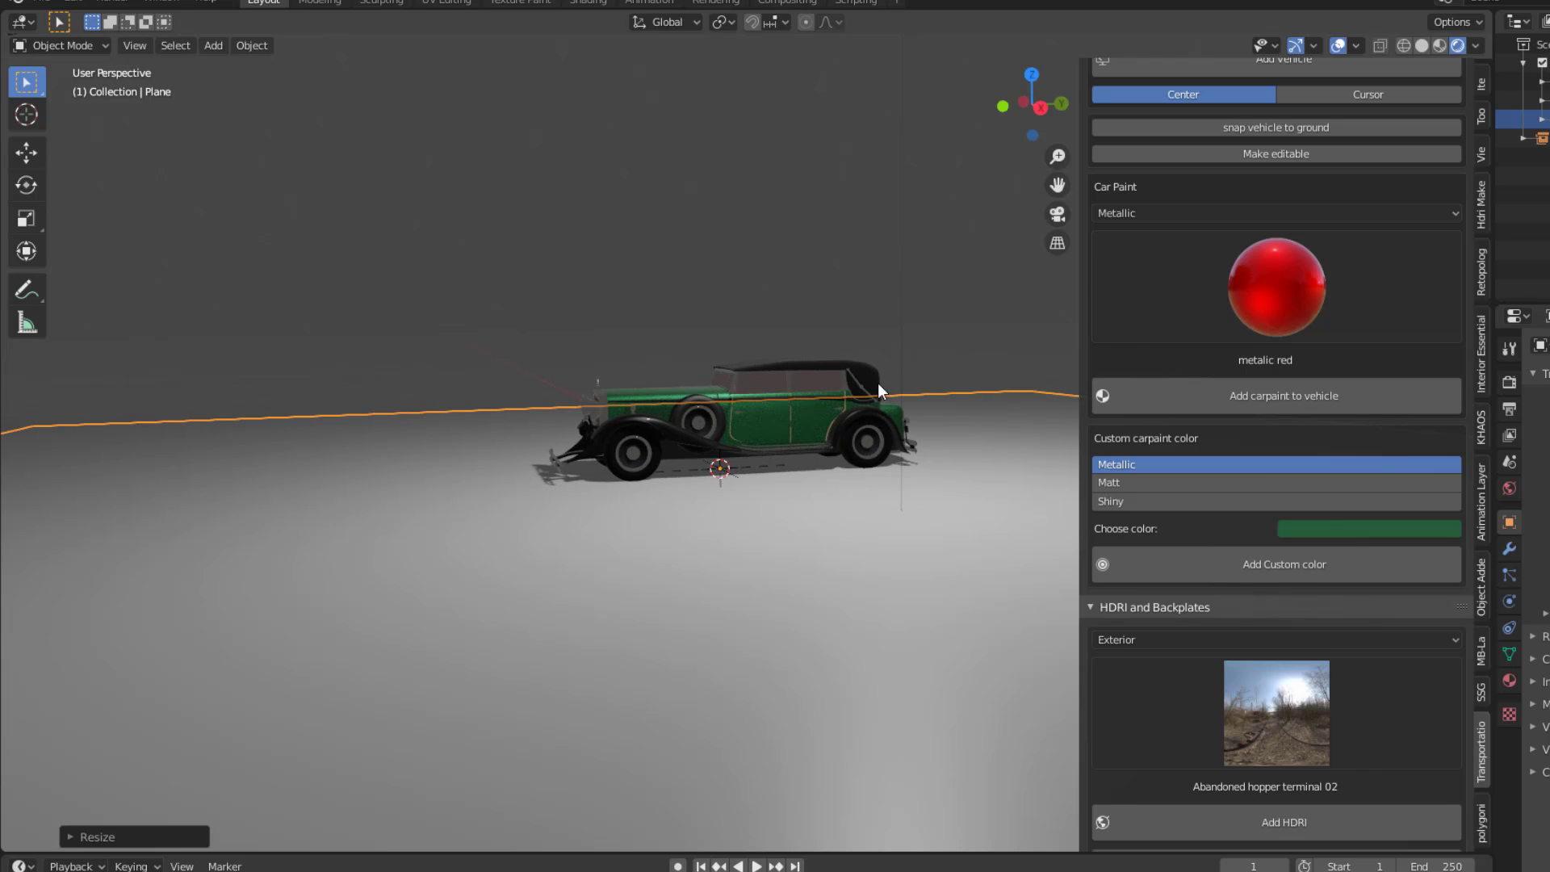
Move the green car left and back across the floor with the Move tool.
{"action": "middle_click_drag", "start_coordinate": [879, 382], "coordinate": [734, 428]}
{"action": "left_click", "coordinate": [734, 429]}
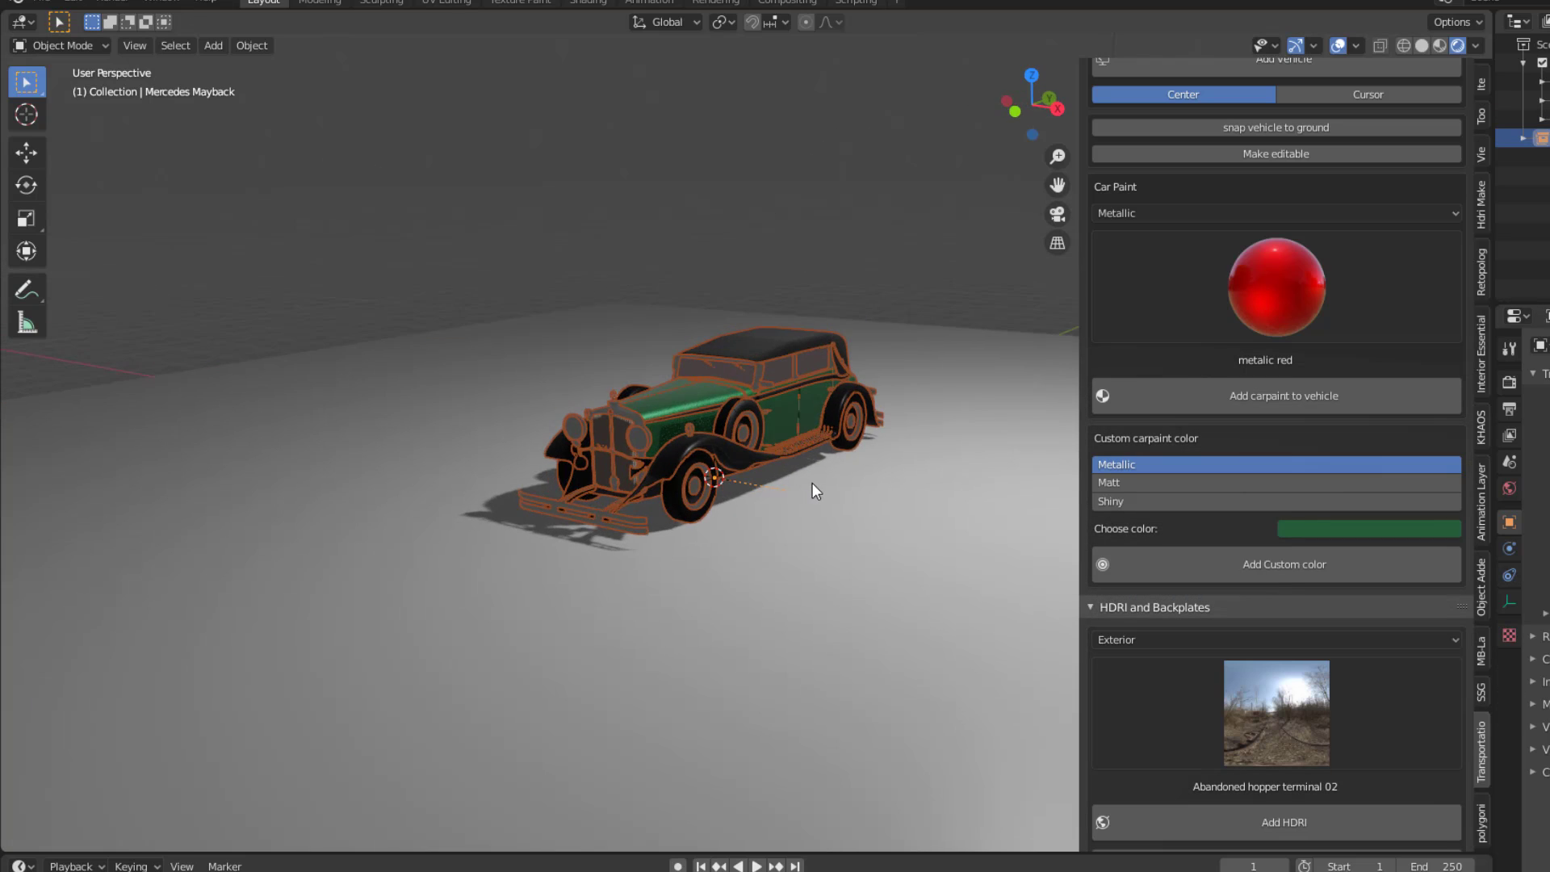
{"action": "left_click", "coordinate": [26, 151]}
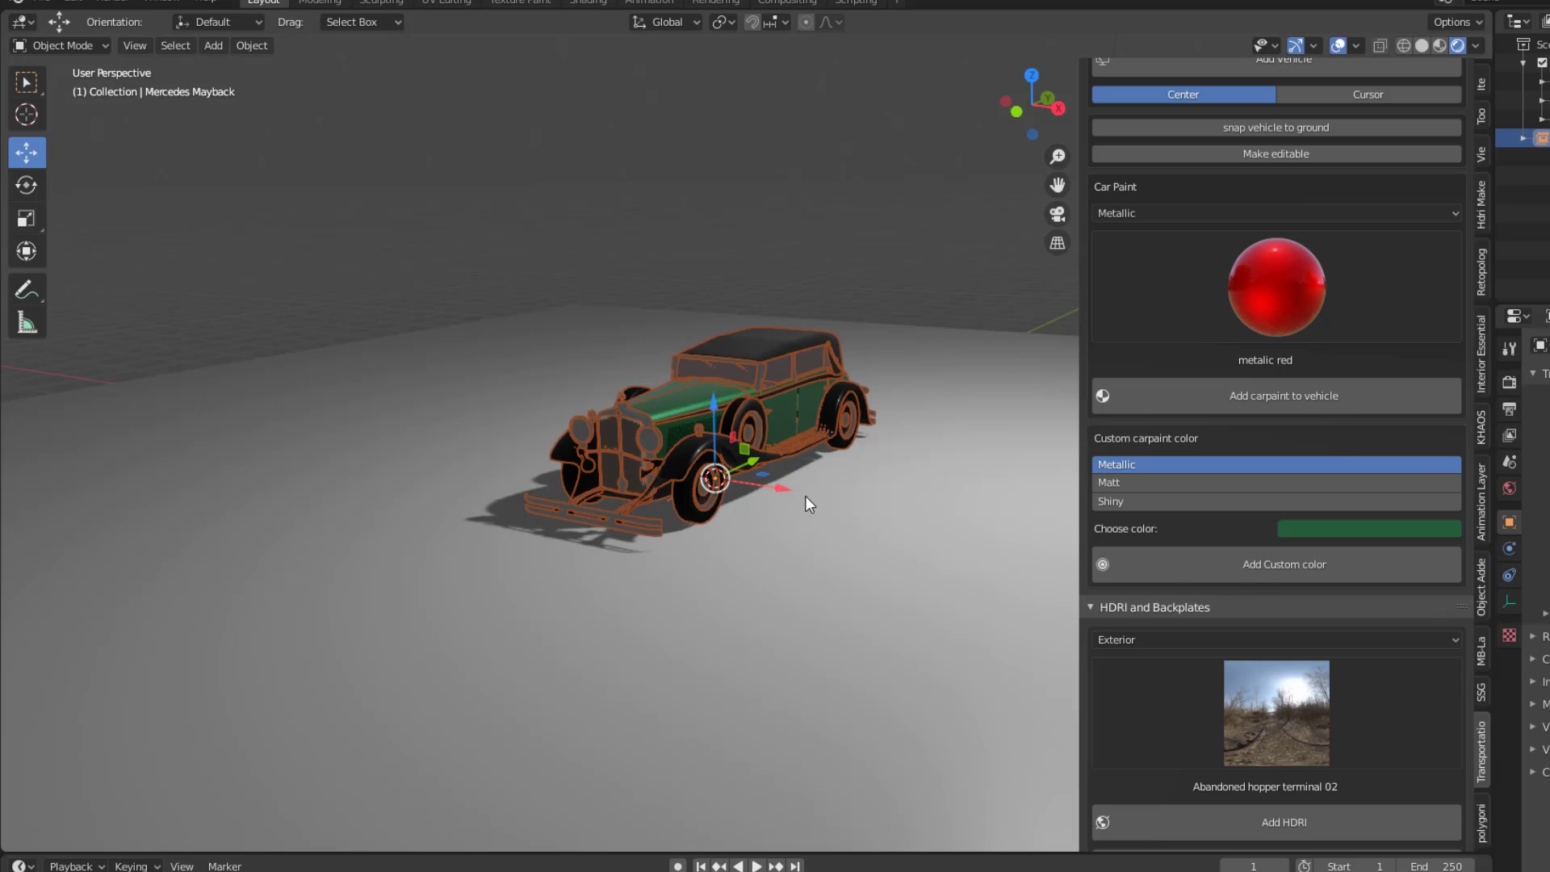
{"action": "left_click_drag", "start_coordinate": [758, 487], "coordinate": [547, 443]}
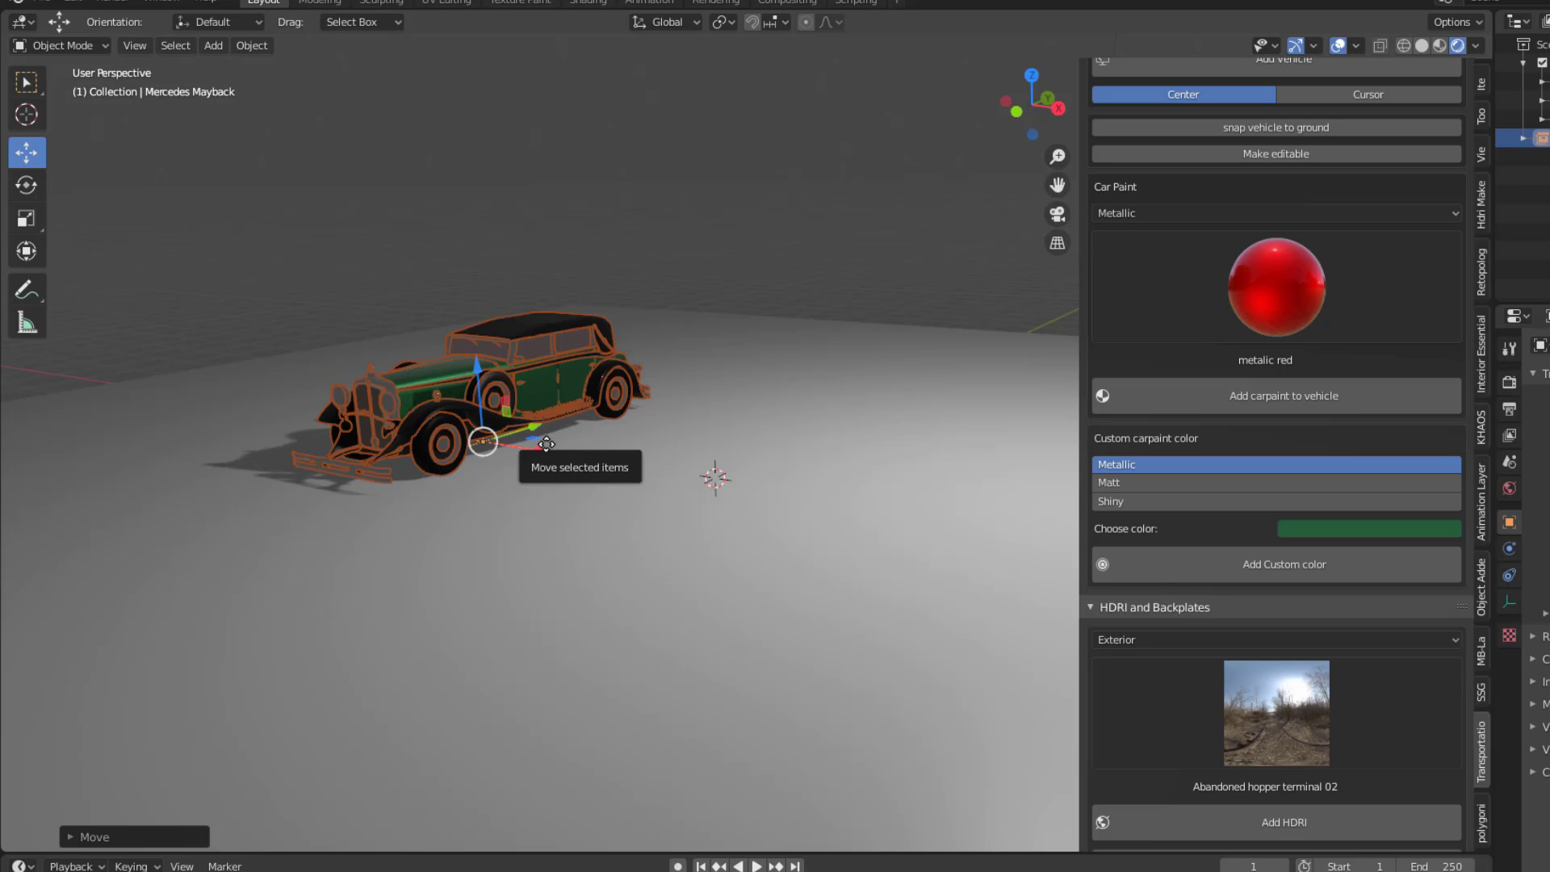
Reposition the 3D cursor in the scene and bring up the Classic car gallery.
{"action": "scroll", "coordinate": [1195, 321], "scroll_direction": "up", "scroll_amount": 5}
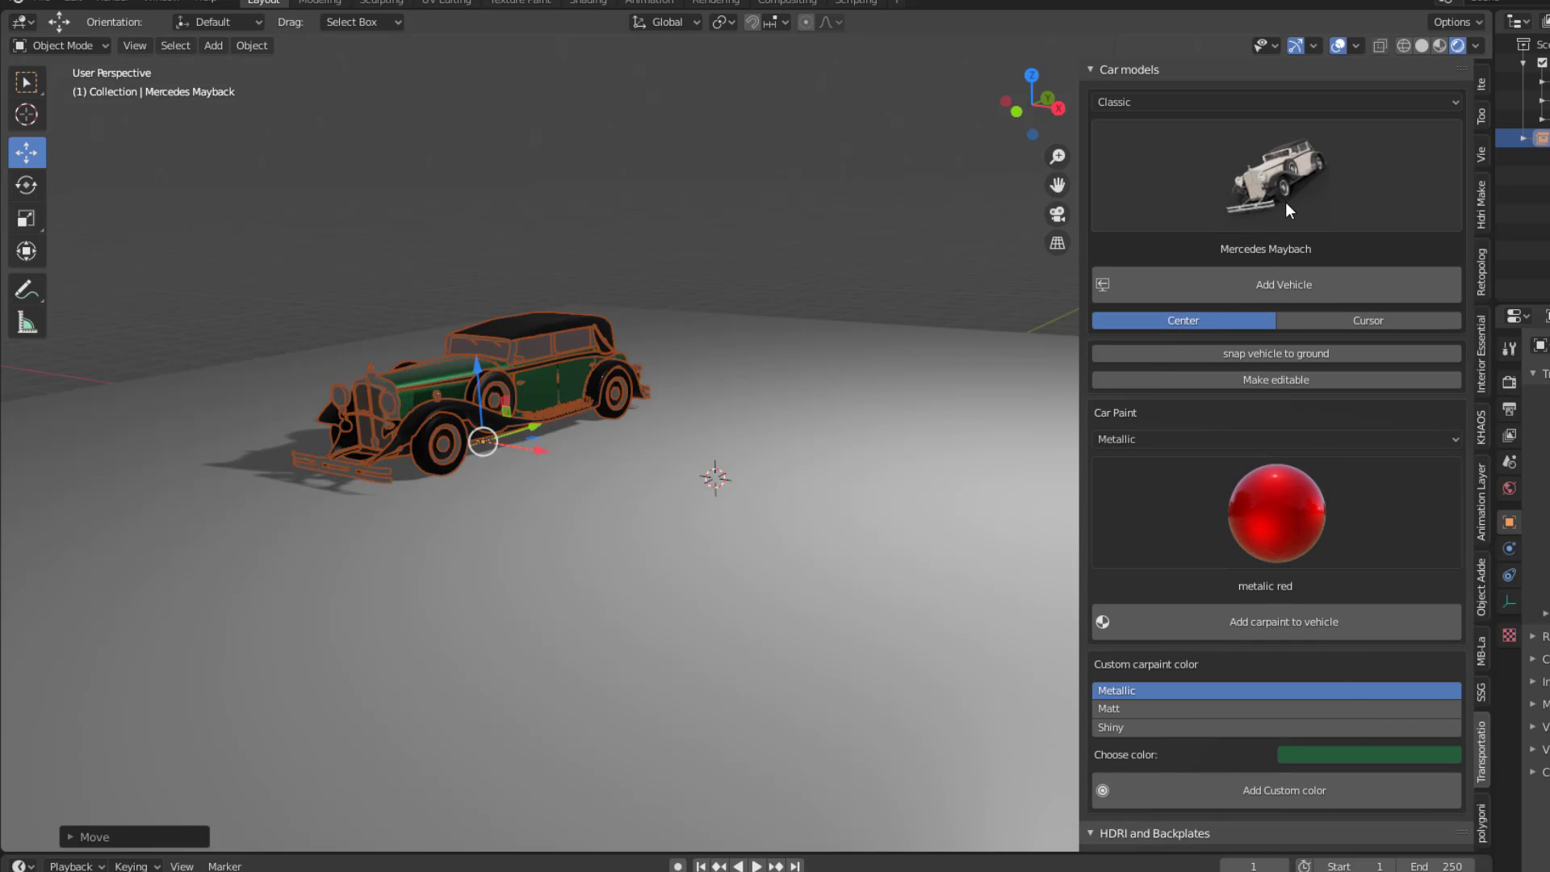
{"action": "left_click", "coordinate": [1231, 289]}
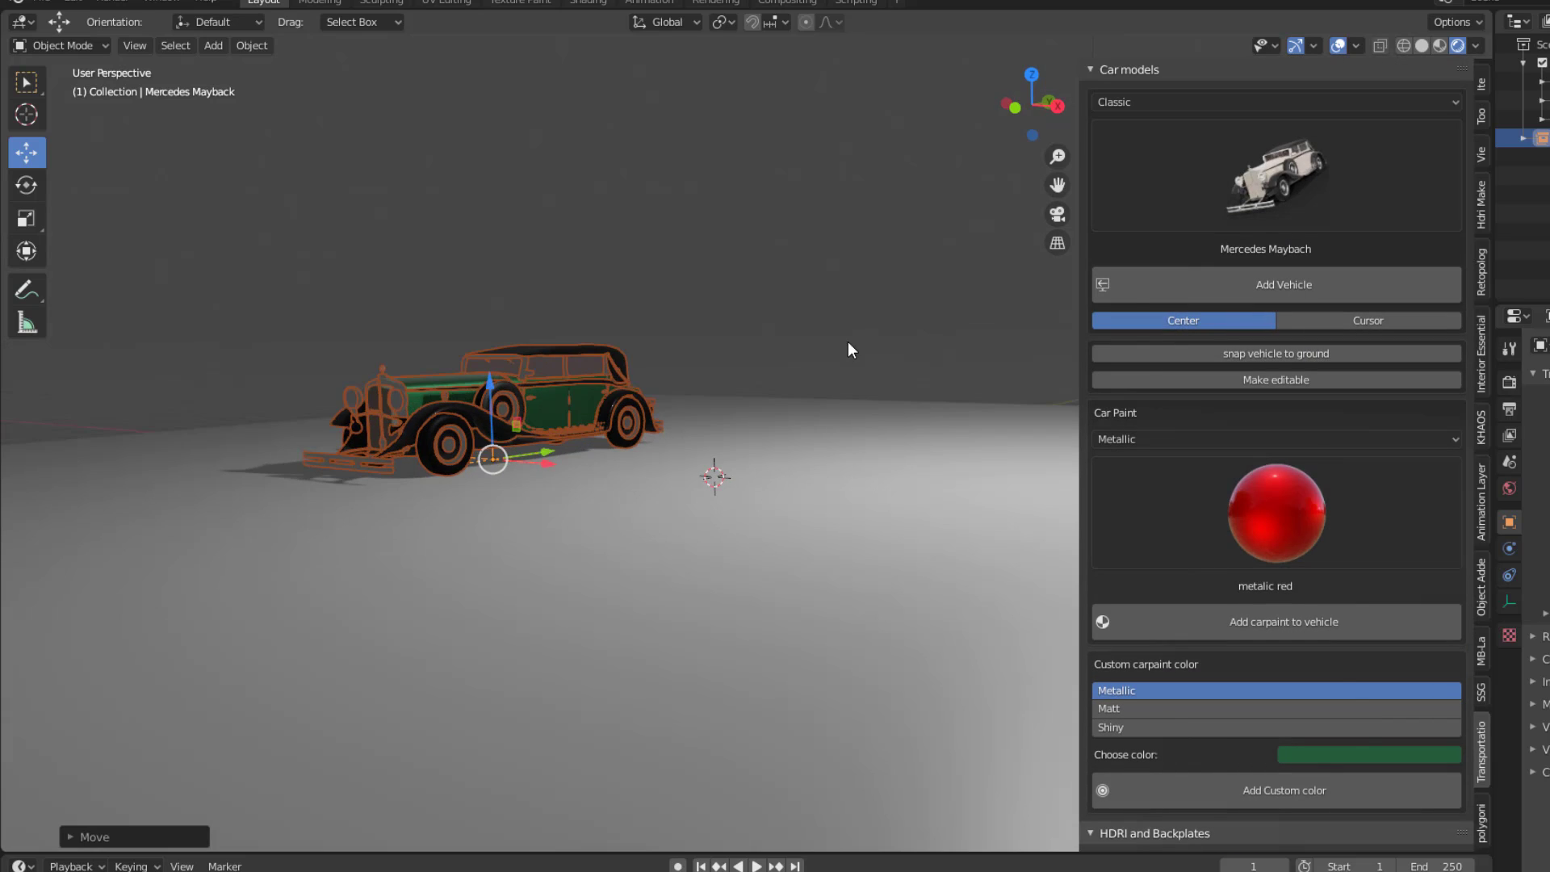
{"action": "right_click", "coordinate": [782, 282], "text": "shift"}
{"action": "middle_click_drag", "start_coordinate": [782, 283], "coordinate": [748, 163]}
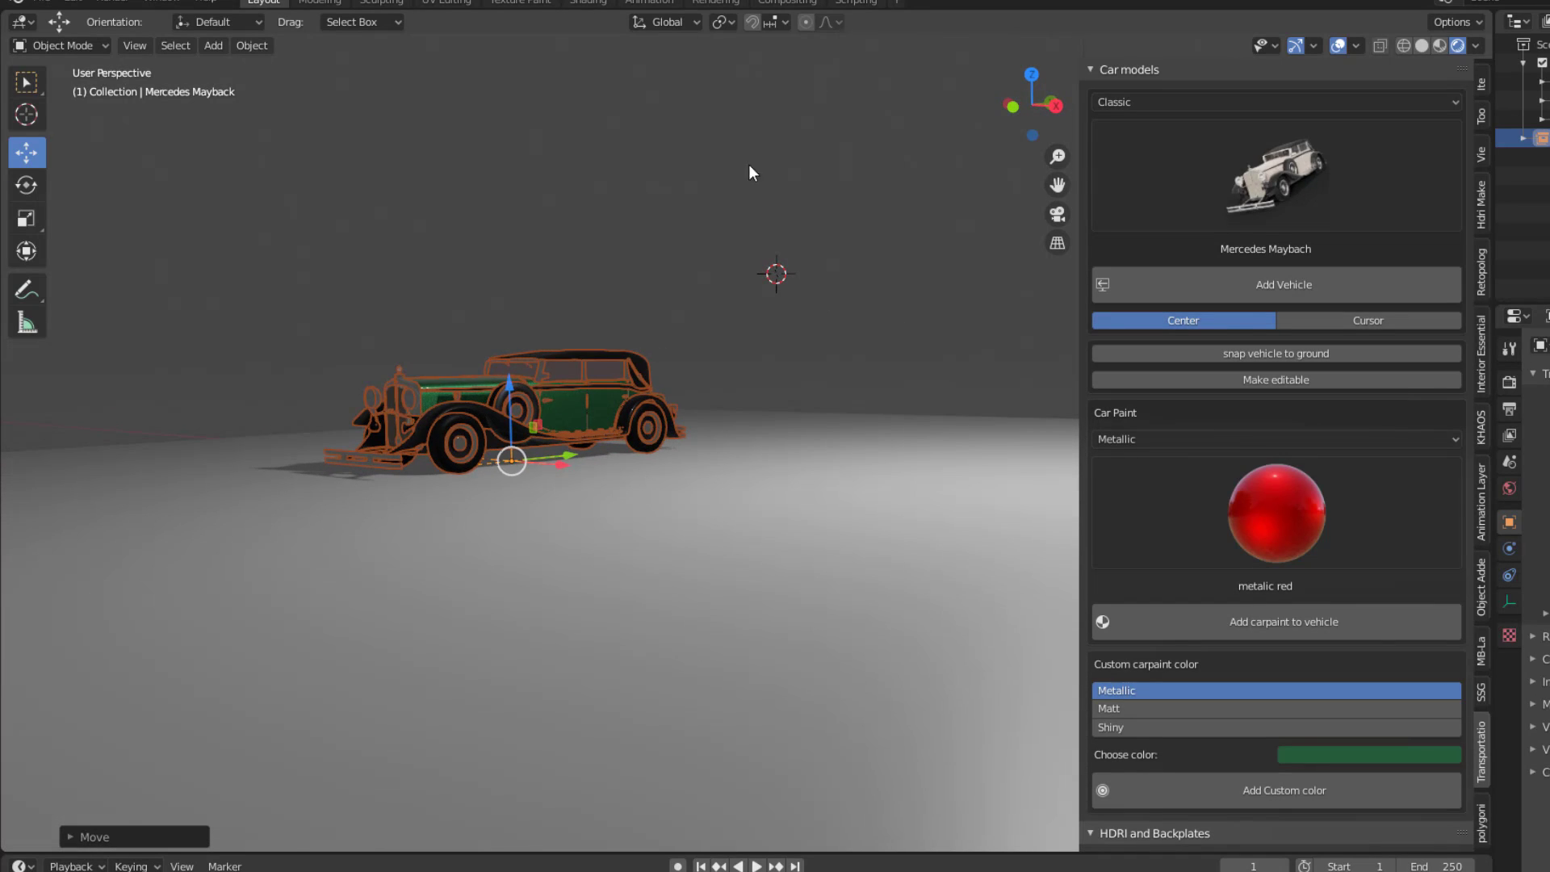
{"action": "left_click", "coordinate": [1249, 161]}
Add the Morgan Plus Six at the 3D cursor and snap it to the ground.
{"action": "left_click", "coordinate": [1239, 279]}
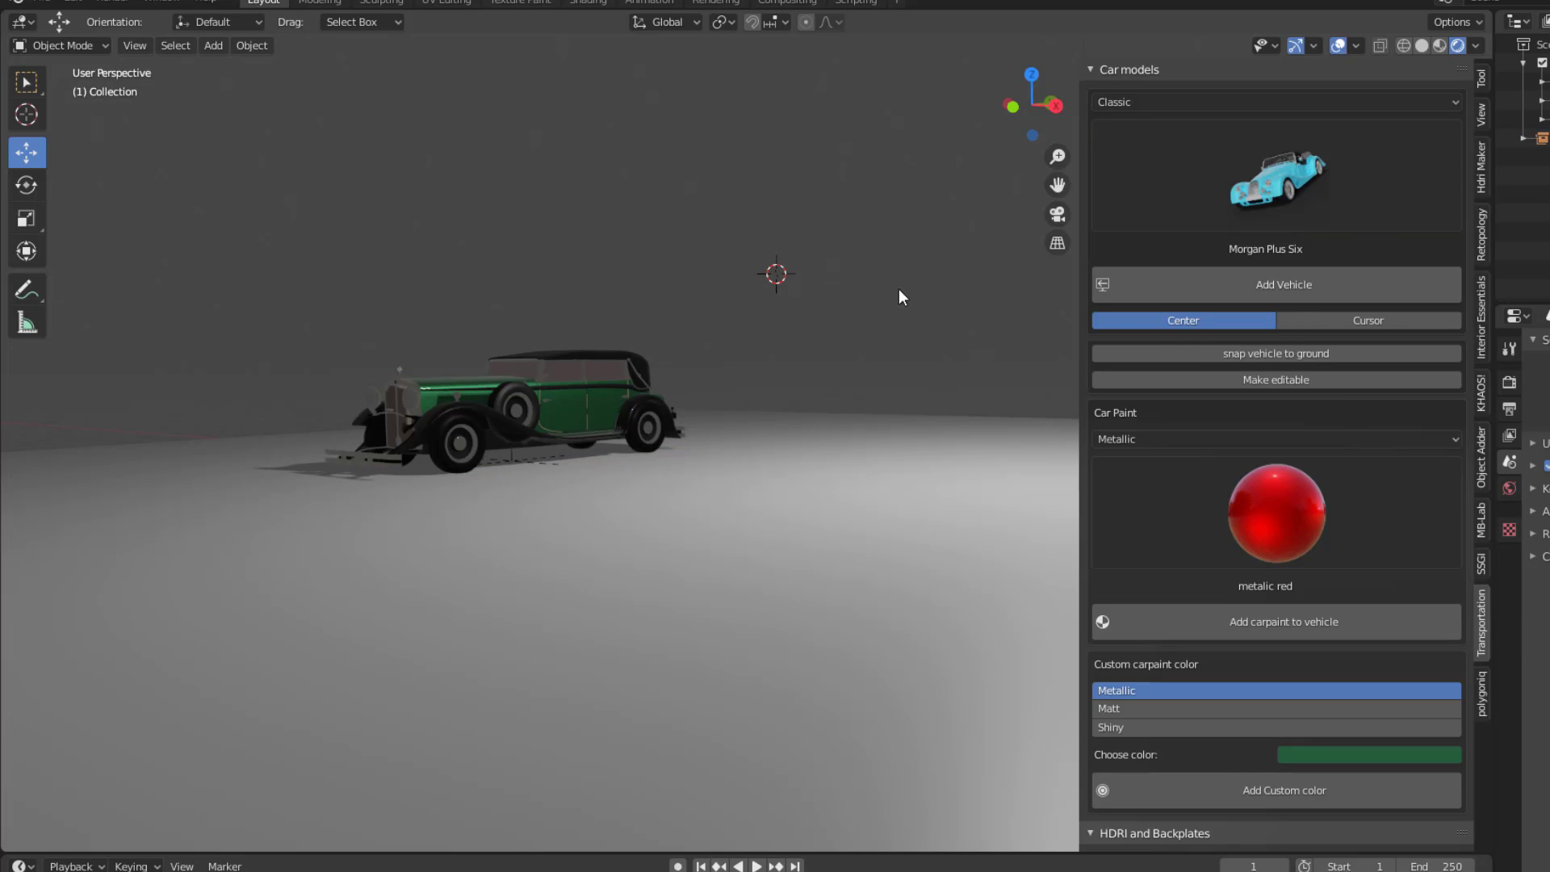
{"action": "left_click", "coordinate": [1350, 323]}
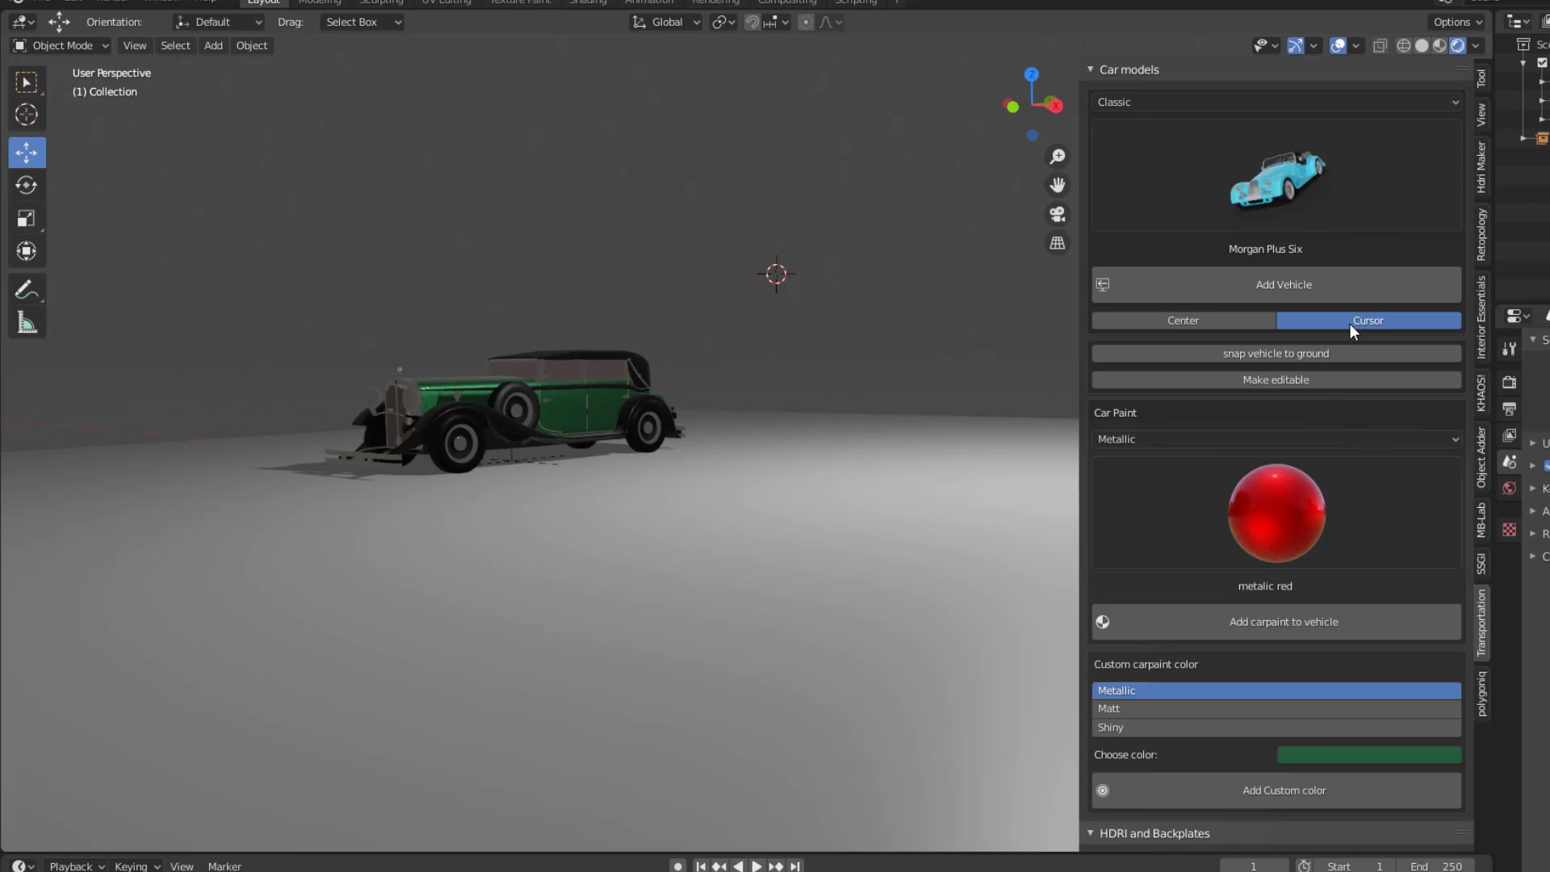
{"action": "left_click", "coordinate": [1316, 287]}
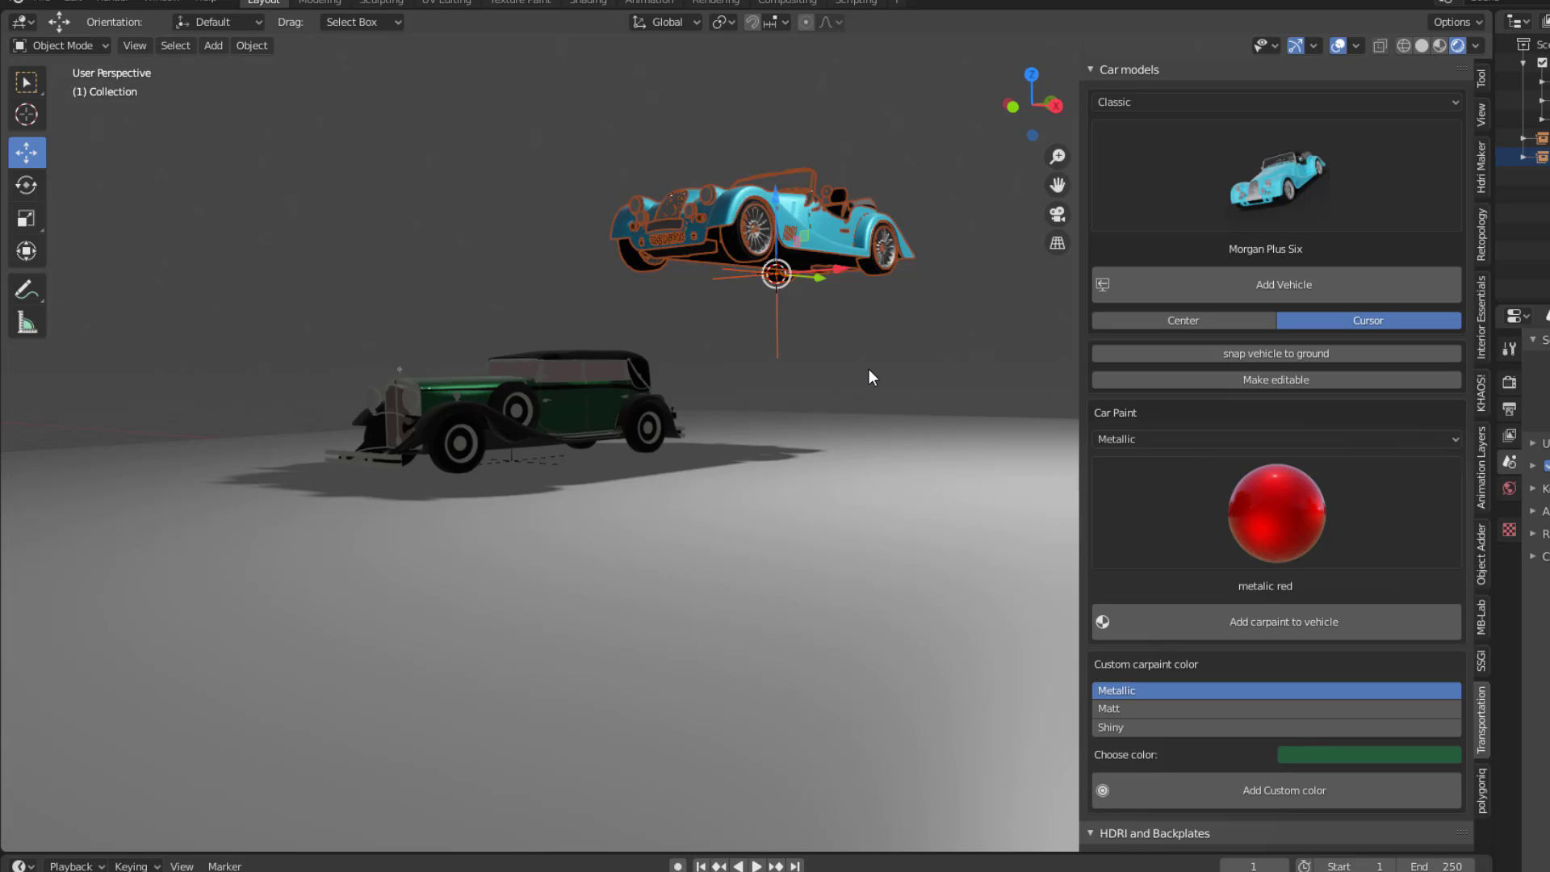
{"action": "left_click", "coordinate": [1300, 353]}
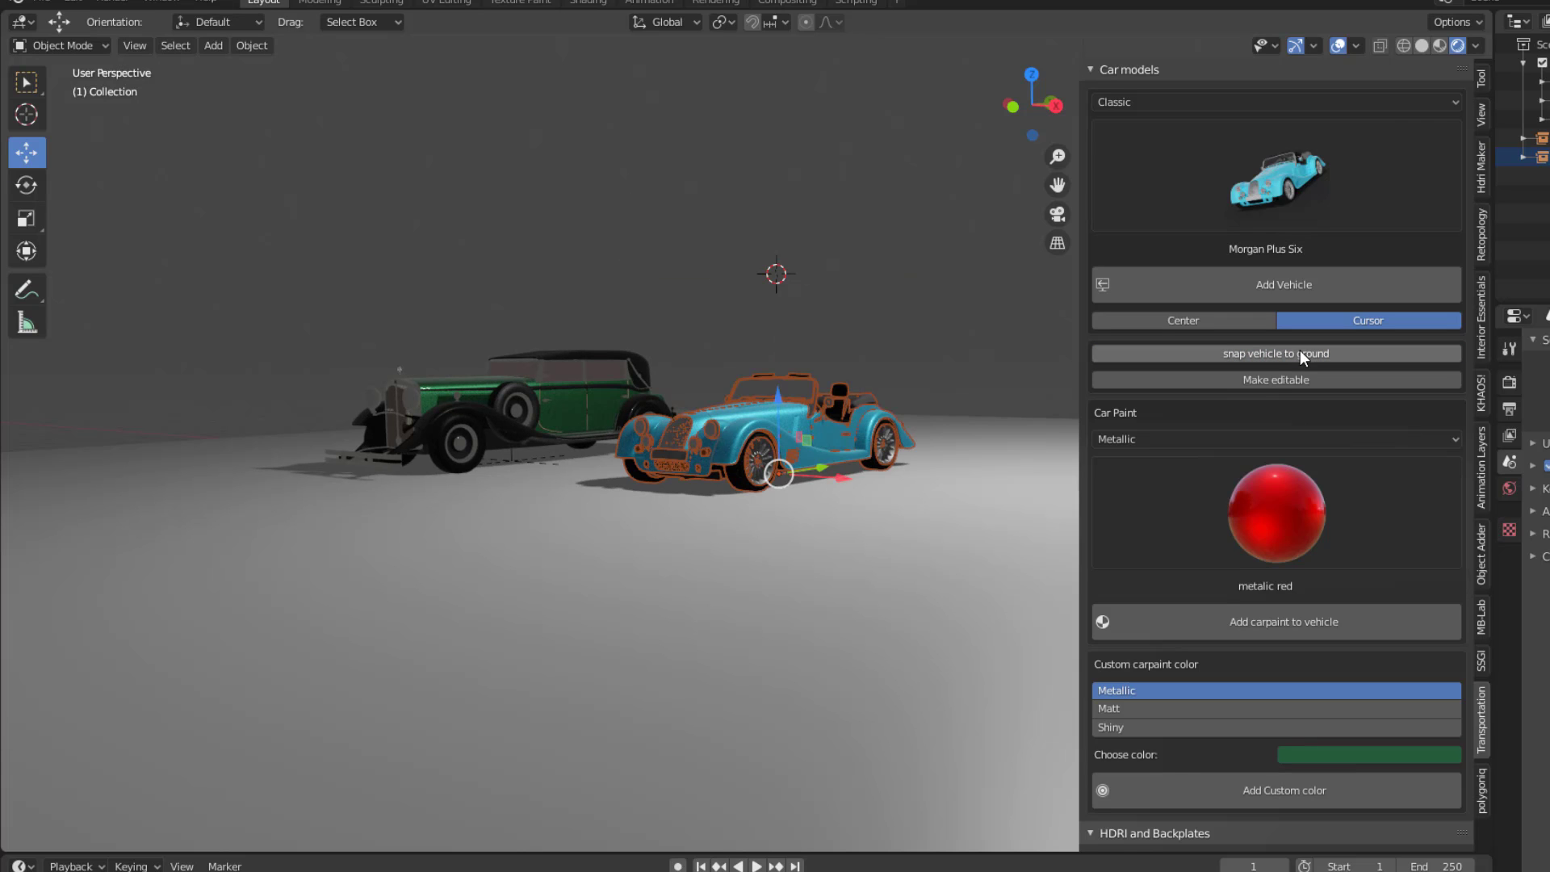
{"action": "scroll", "coordinate": [768, 429], "scroll_direction": "down", "scroll_amount": 3}
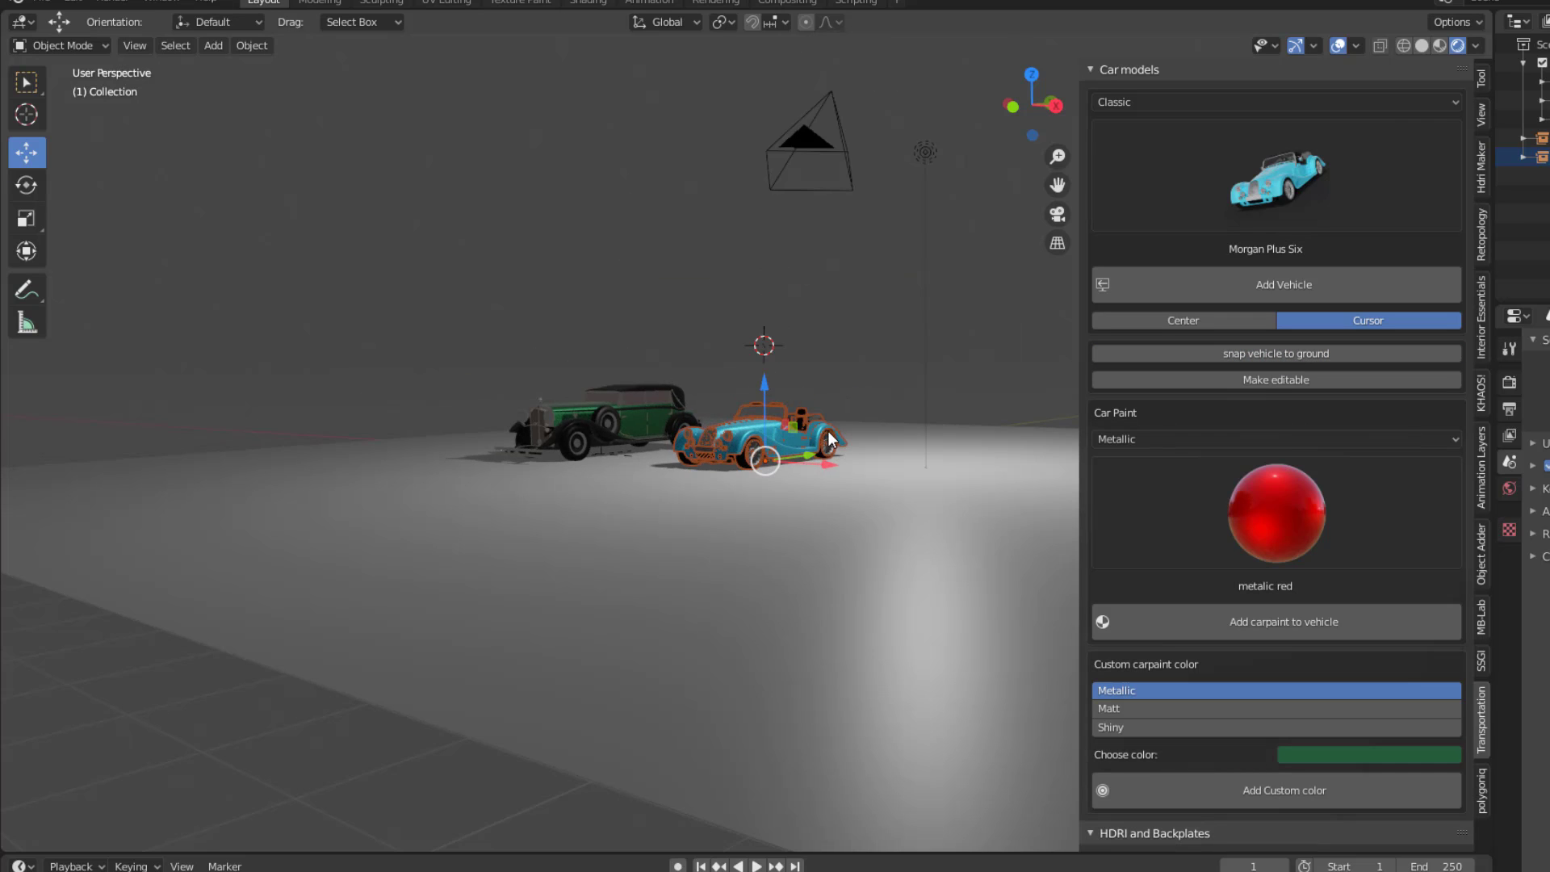
{"action": "middle_click_drag", "start_coordinate": [768, 429], "coordinate": [759, 434]}
{"action": "scroll", "coordinate": [694, 448], "scroll_direction": "up", "scroll_amount": 8}
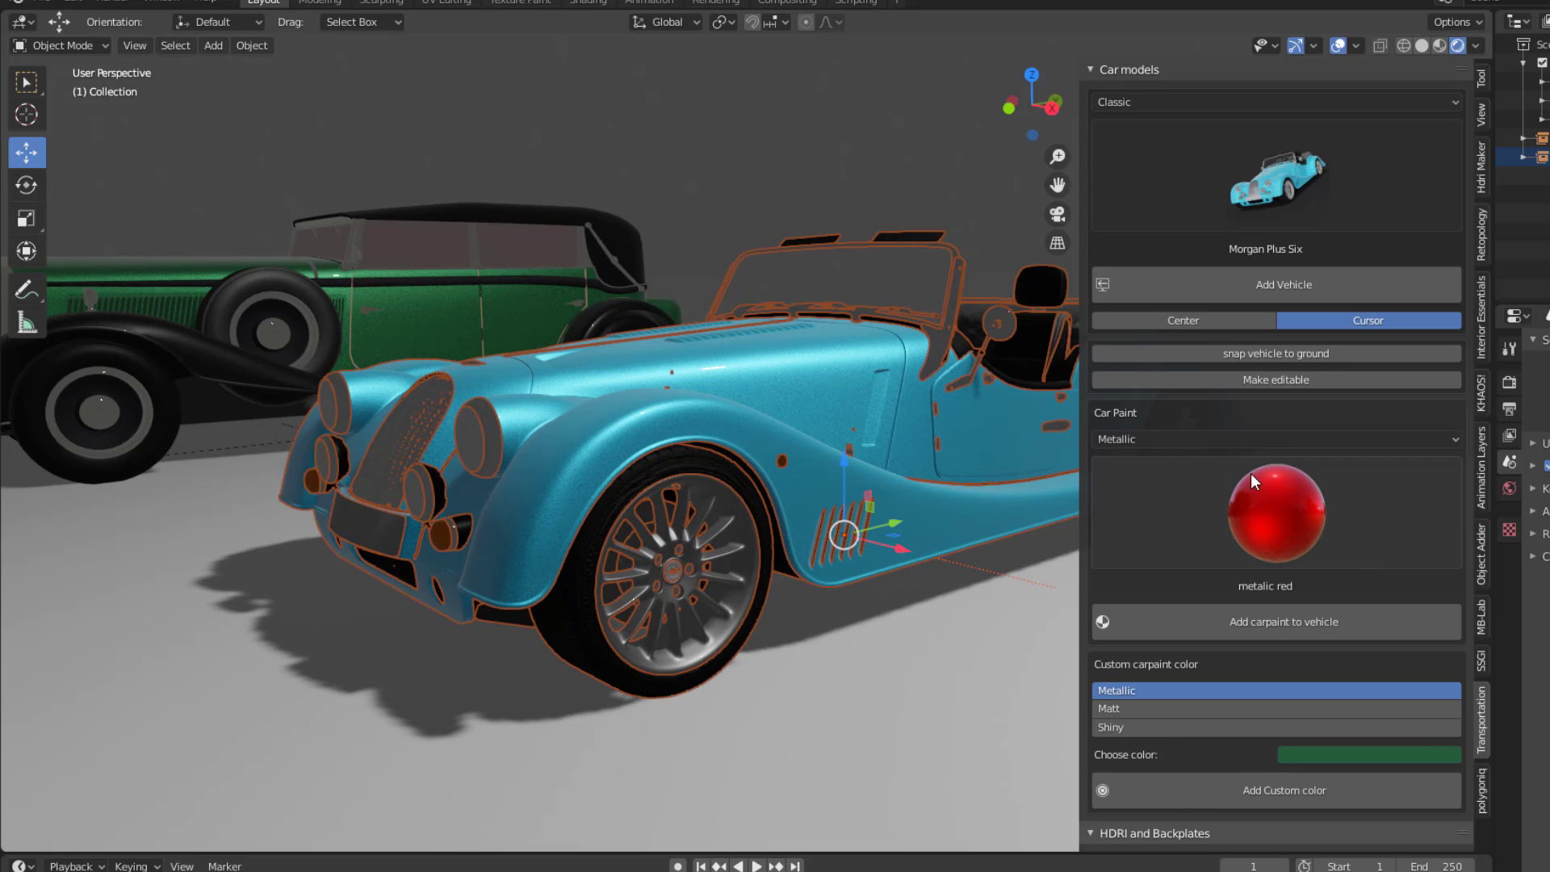
Try Matt car paints on the Morgan, ending with matt red dark.
{"action": "left_click", "coordinate": [1228, 436]}
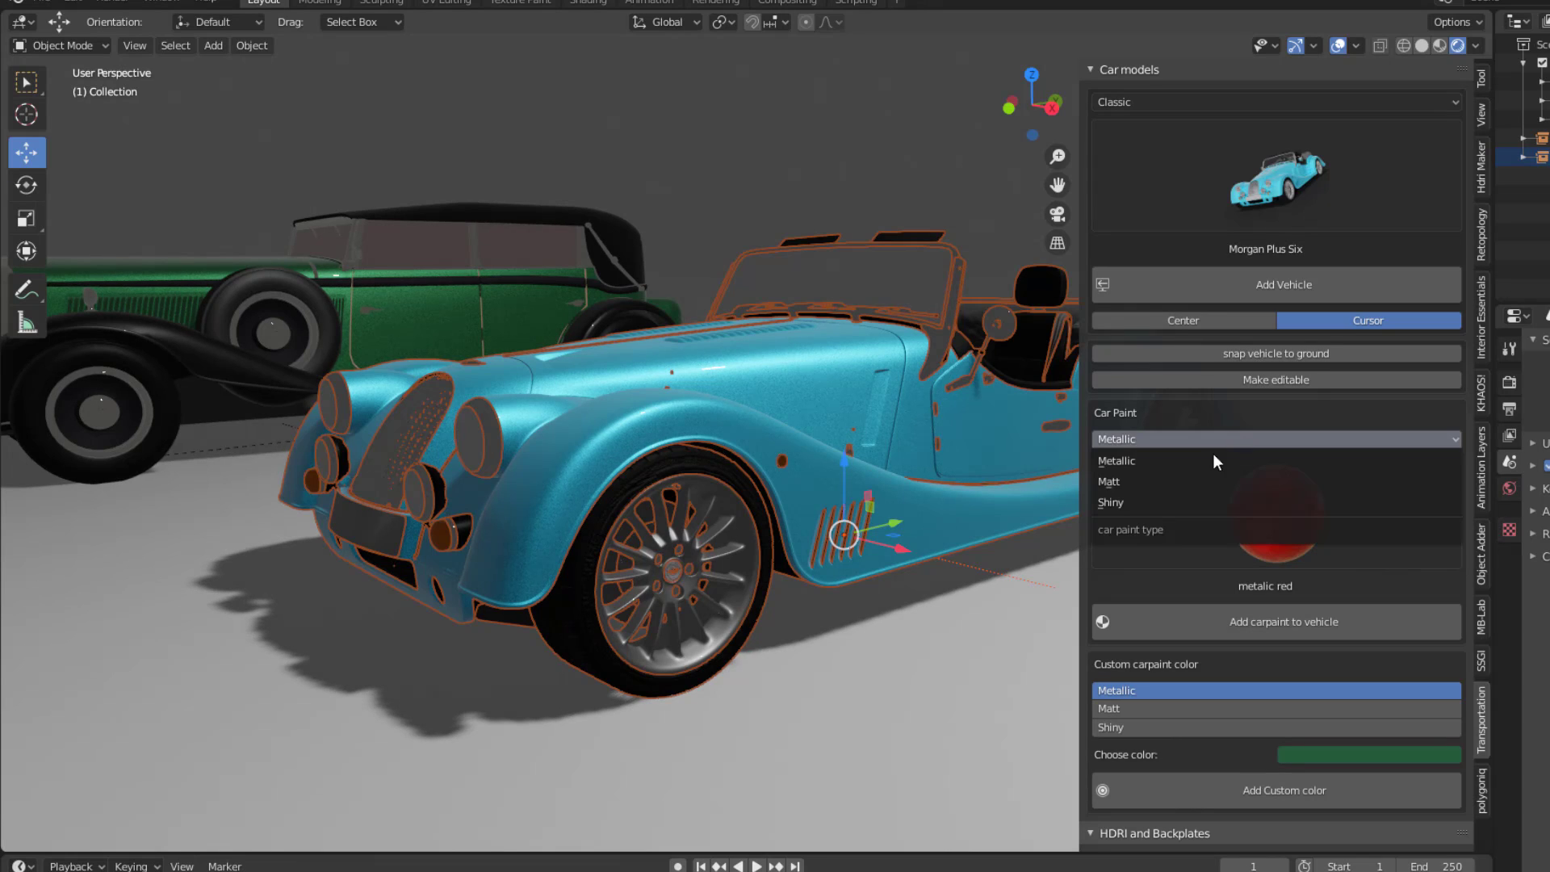
{"action": "left_click", "coordinate": [1137, 481]}
{"action": "left_click", "coordinate": [1291, 506]}
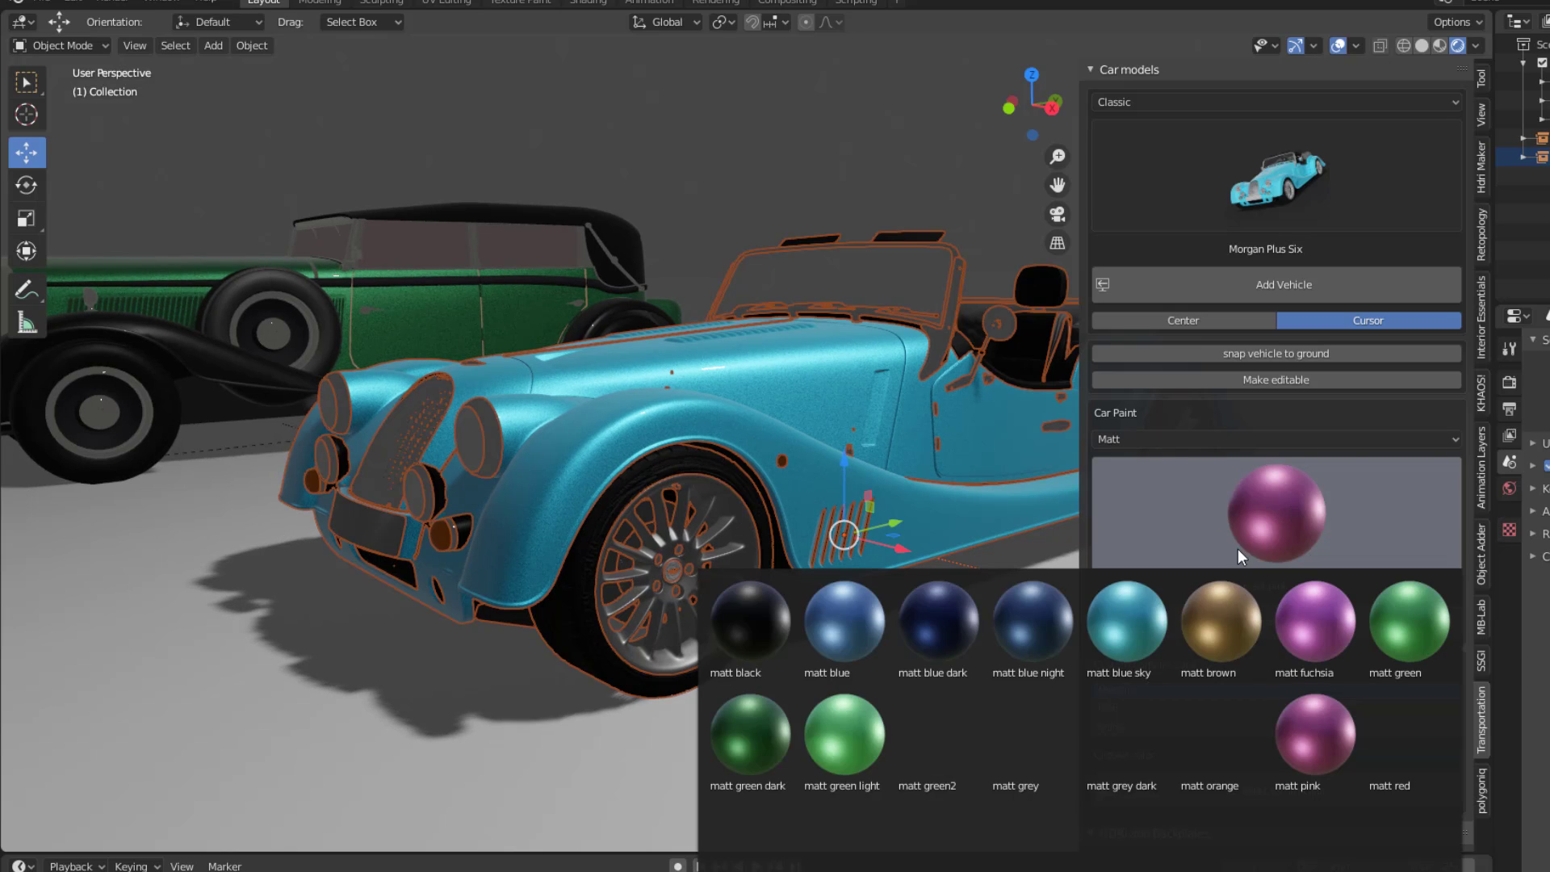
{"action": "left_click", "coordinate": [848, 732]}
{"action": "left_click", "coordinate": [1244, 631]}
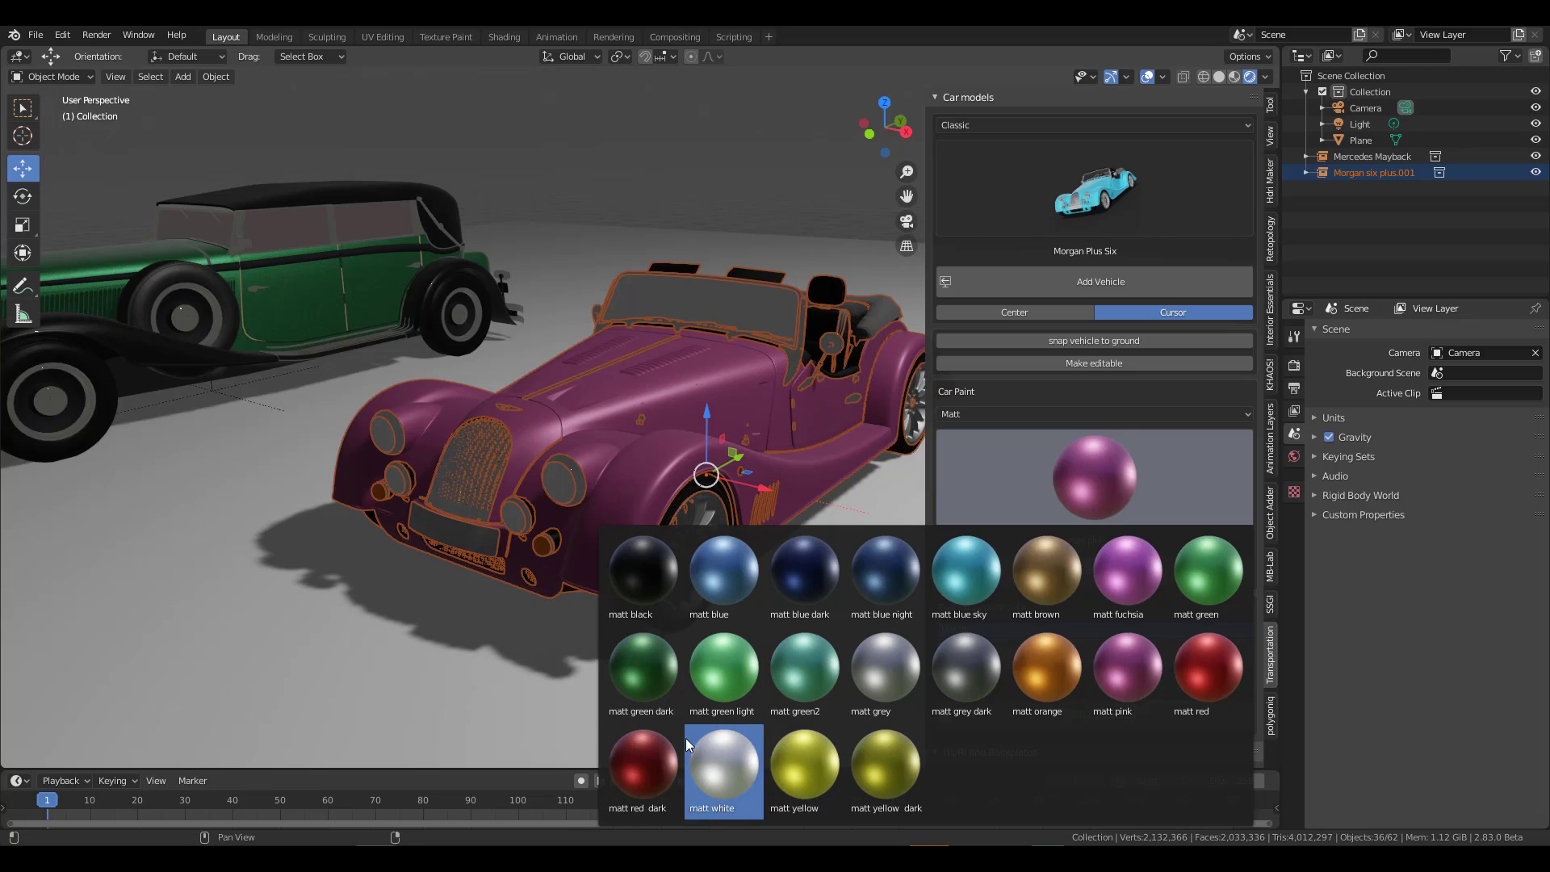
{"action": "left_click", "coordinate": [672, 750]}
{"action": "left_click", "coordinate": [1126, 570]}
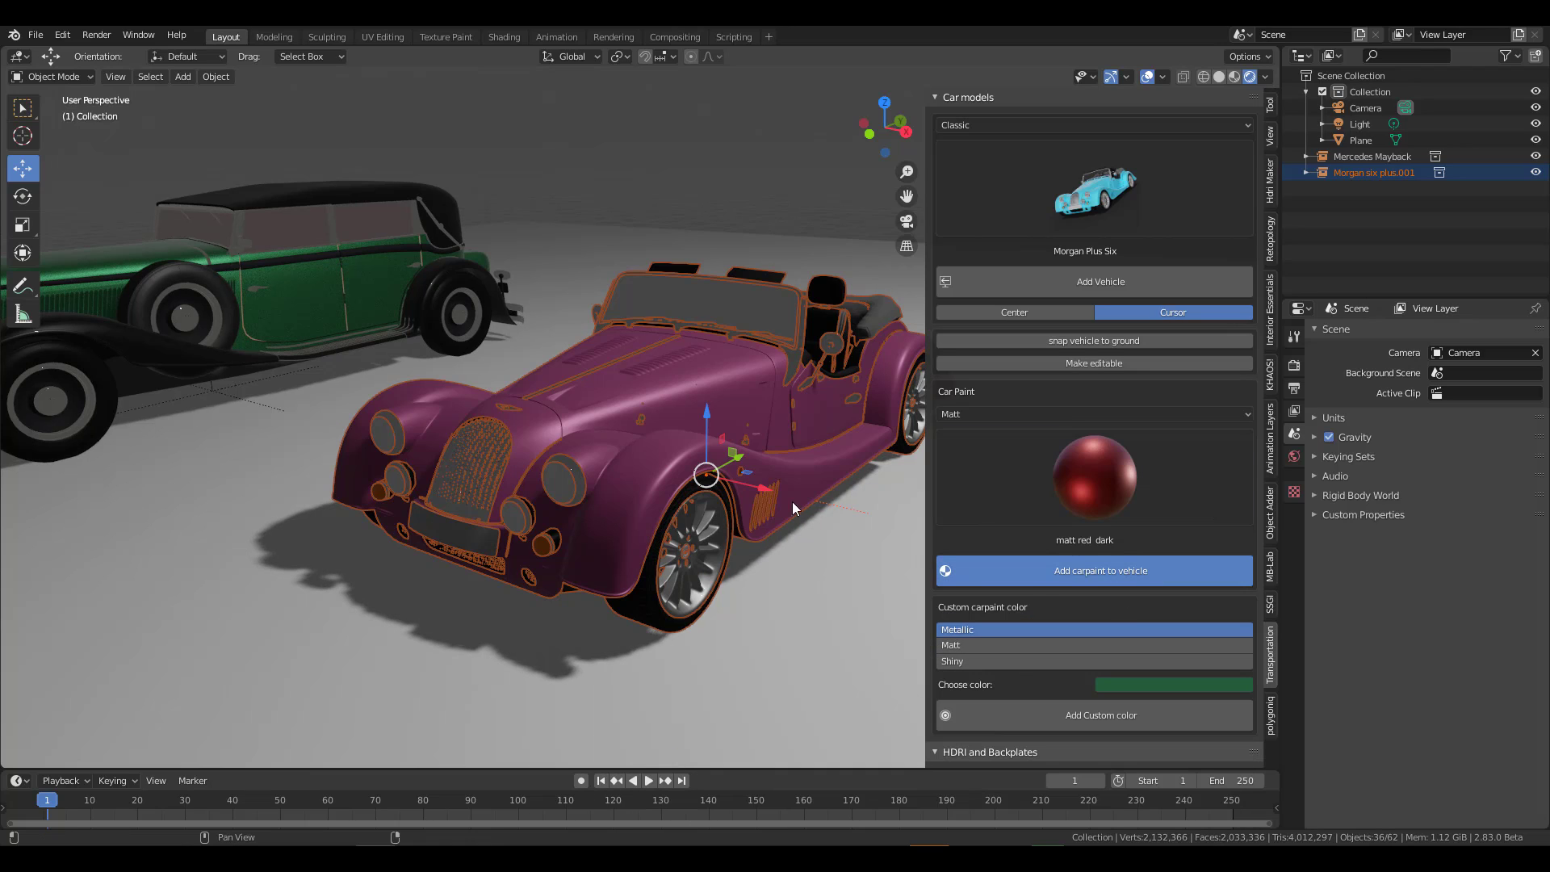
Apply Metallic 'metalic red dark' paint to the Morgan and inspect it from several angles.
{"action": "left_click", "coordinate": [1121, 415]}
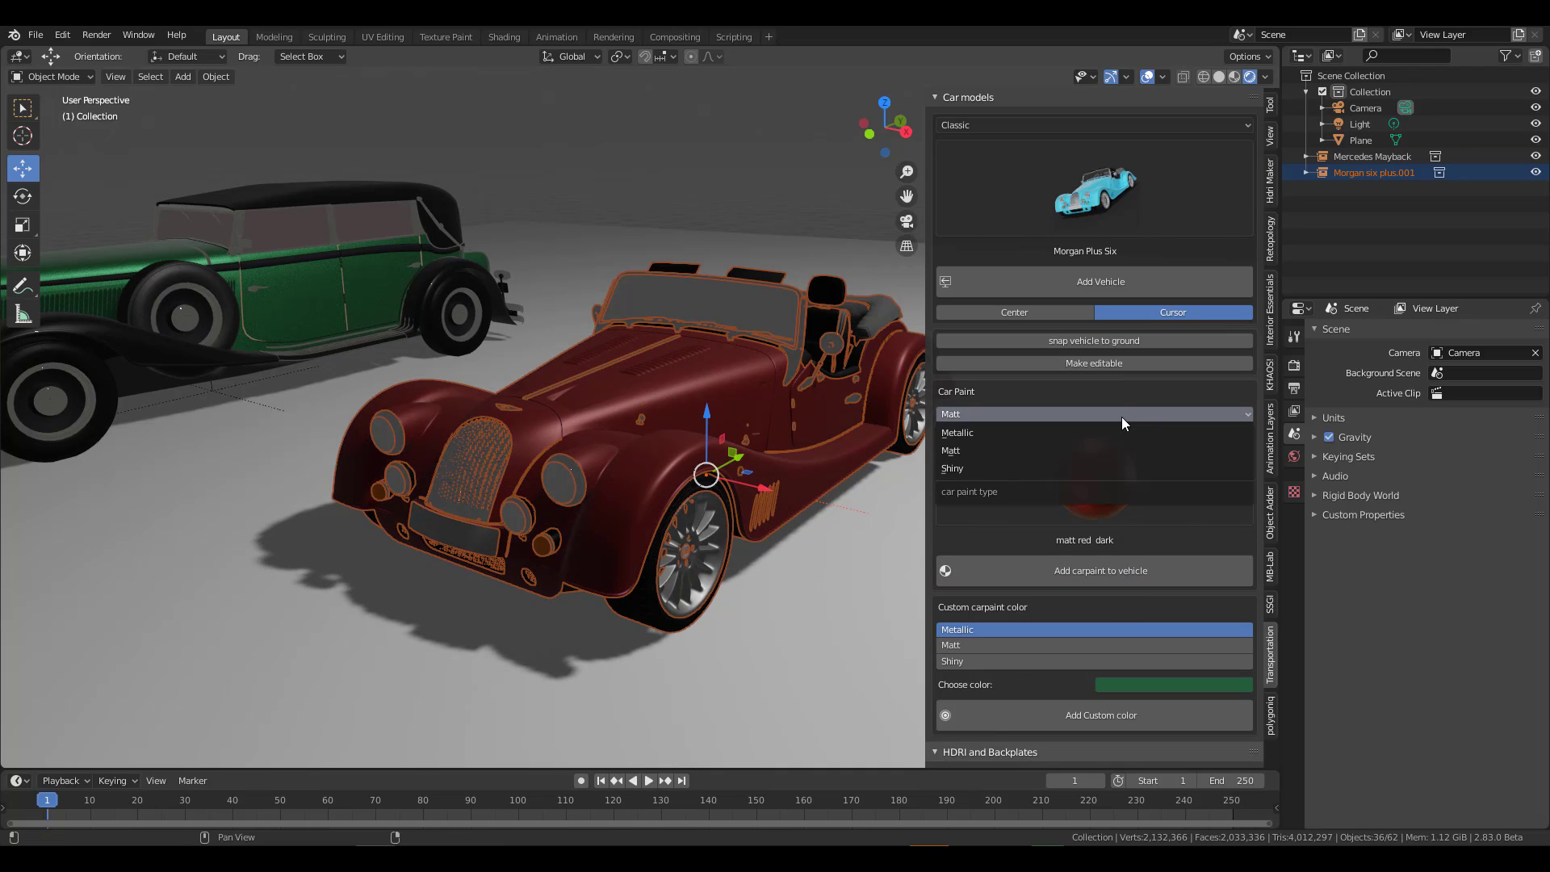
{"action": "left_click", "coordinate": [959, 433]}
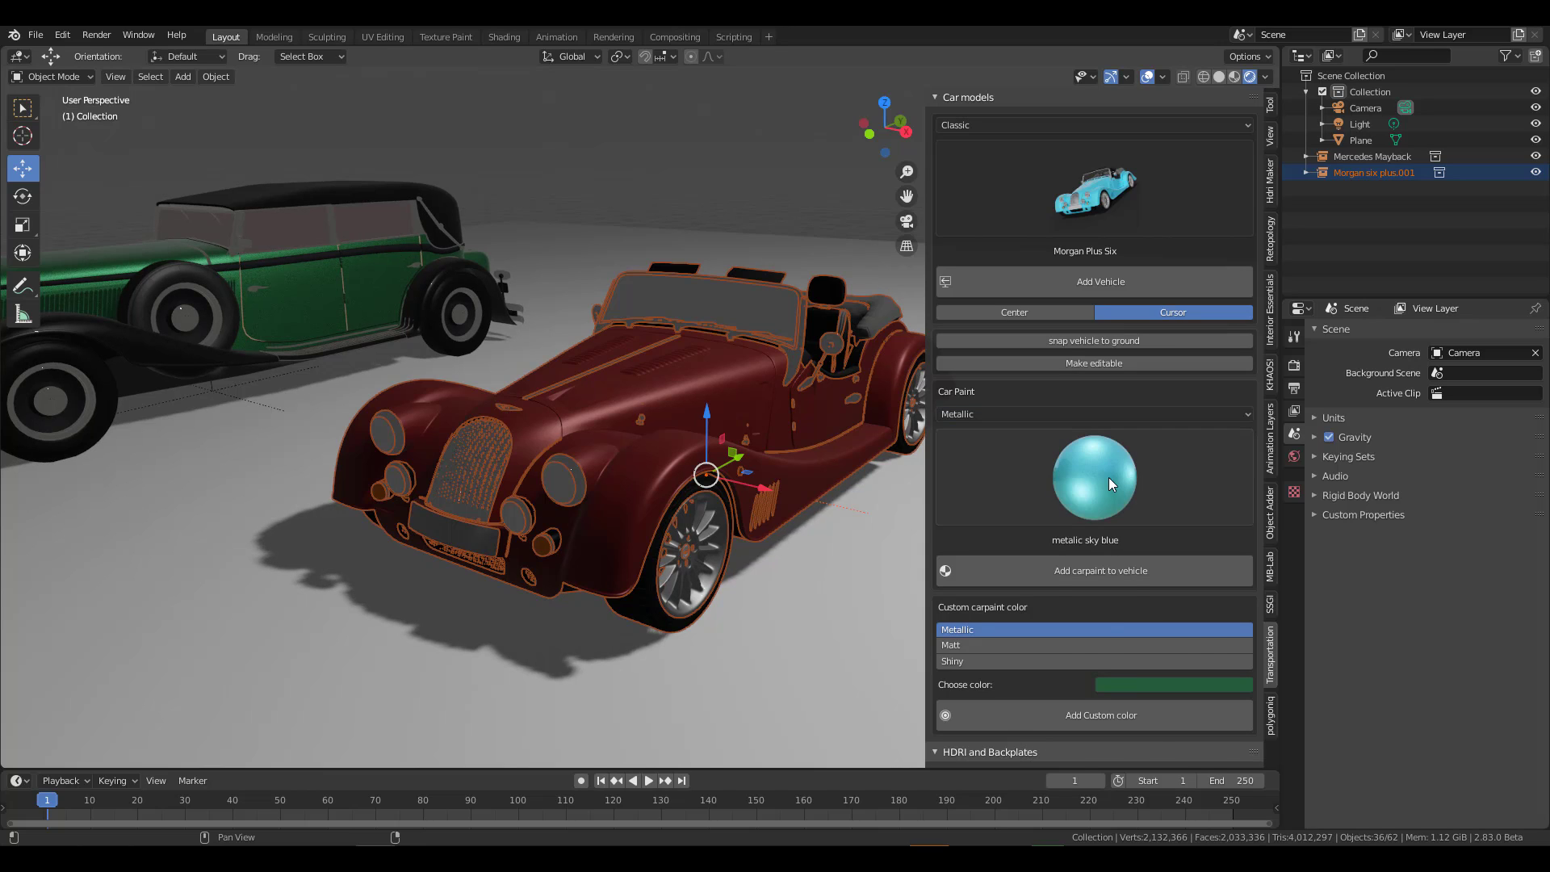
{"action": "left_click", "coordinate": [1108, 477]}
{"action": "left_click", "coordinate": [1127, 669]}
{"action": "left_click", "coordinate": [1083, 571]}
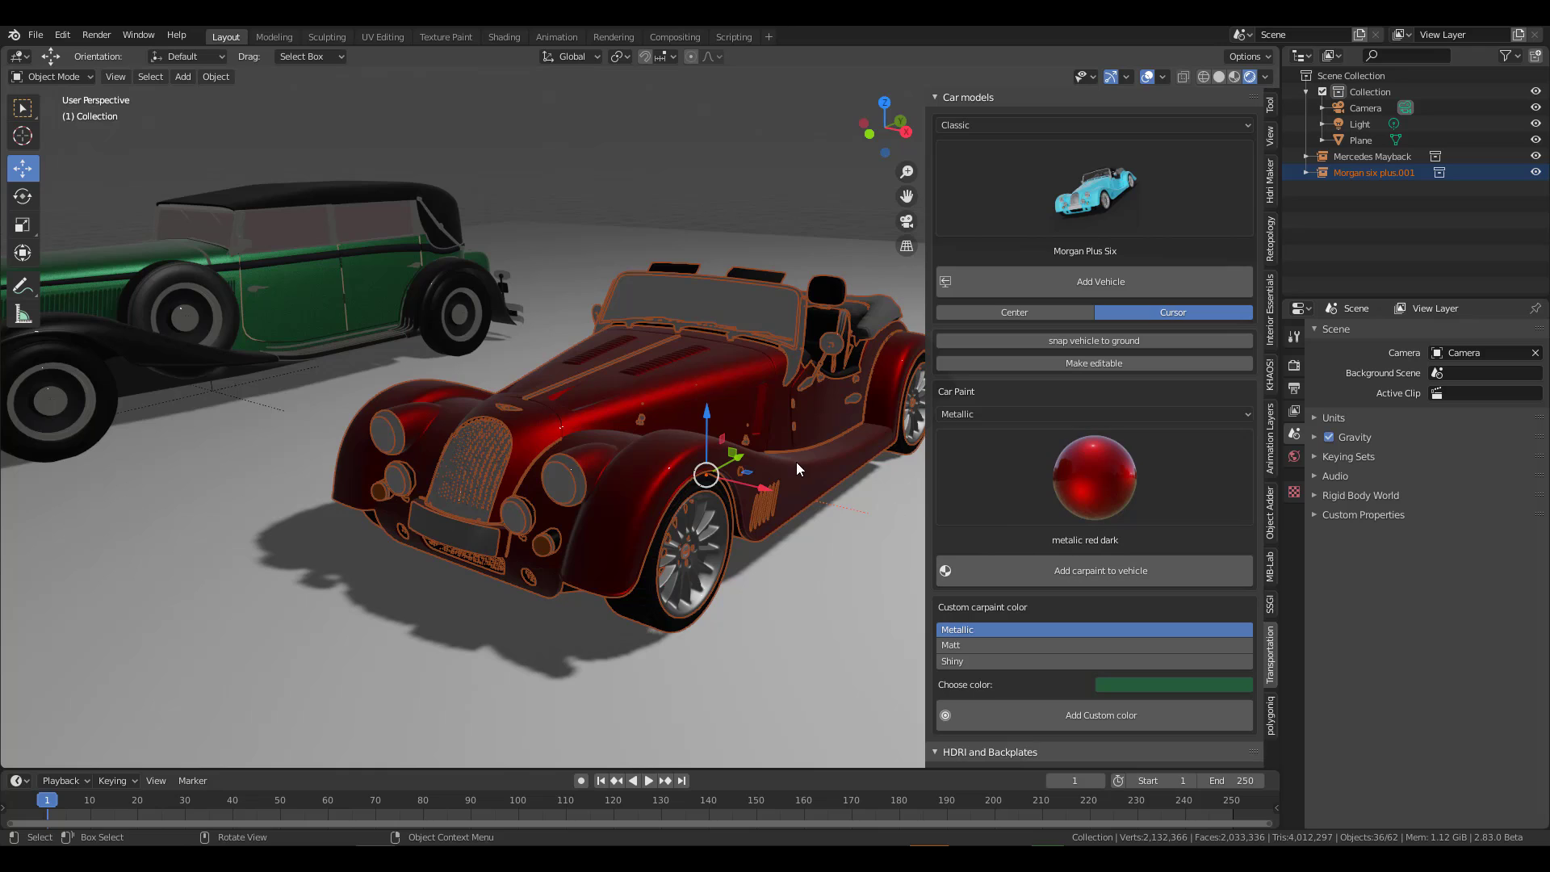
{"action": "middle_click_drag", "start_coordinate": [796, 462], "coordinate": [707, 434]}
{"action": "scroll", "coordinate": [707, 435], "scroll_direction": "up", "scroll_amount": 2}
{"action": "scroll", "coordinate": [675, 391], "scroll_direction": "down", "scroll_amount": 4}
{"action": "middle_click_drag", "start_coordinate": [545, 386], "coordinate": [727, 420]}
{"action": "scroll", "coordinate": [1112, 555], "scroll_direction": "down", "scroll_amount": 6}
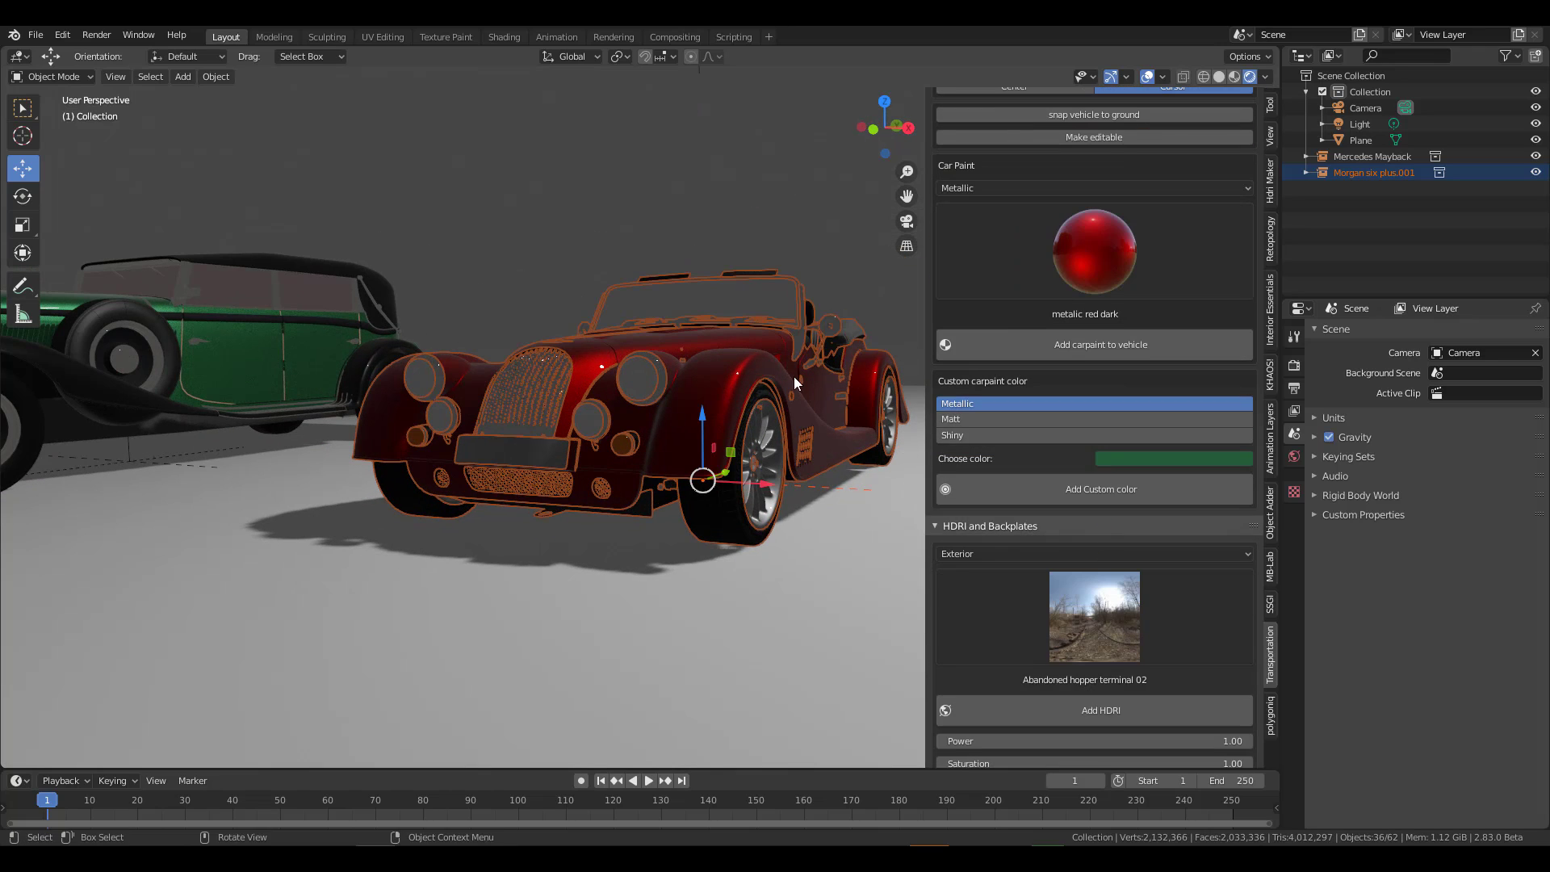
{"action": "middle_click_drag", "start_coordinate": [793, 376], "coordinate": [753, 380]}
{"action": "scroll", "coordinate": [753, 374], "scroll_direction": "down", "scroll_amount": 3}
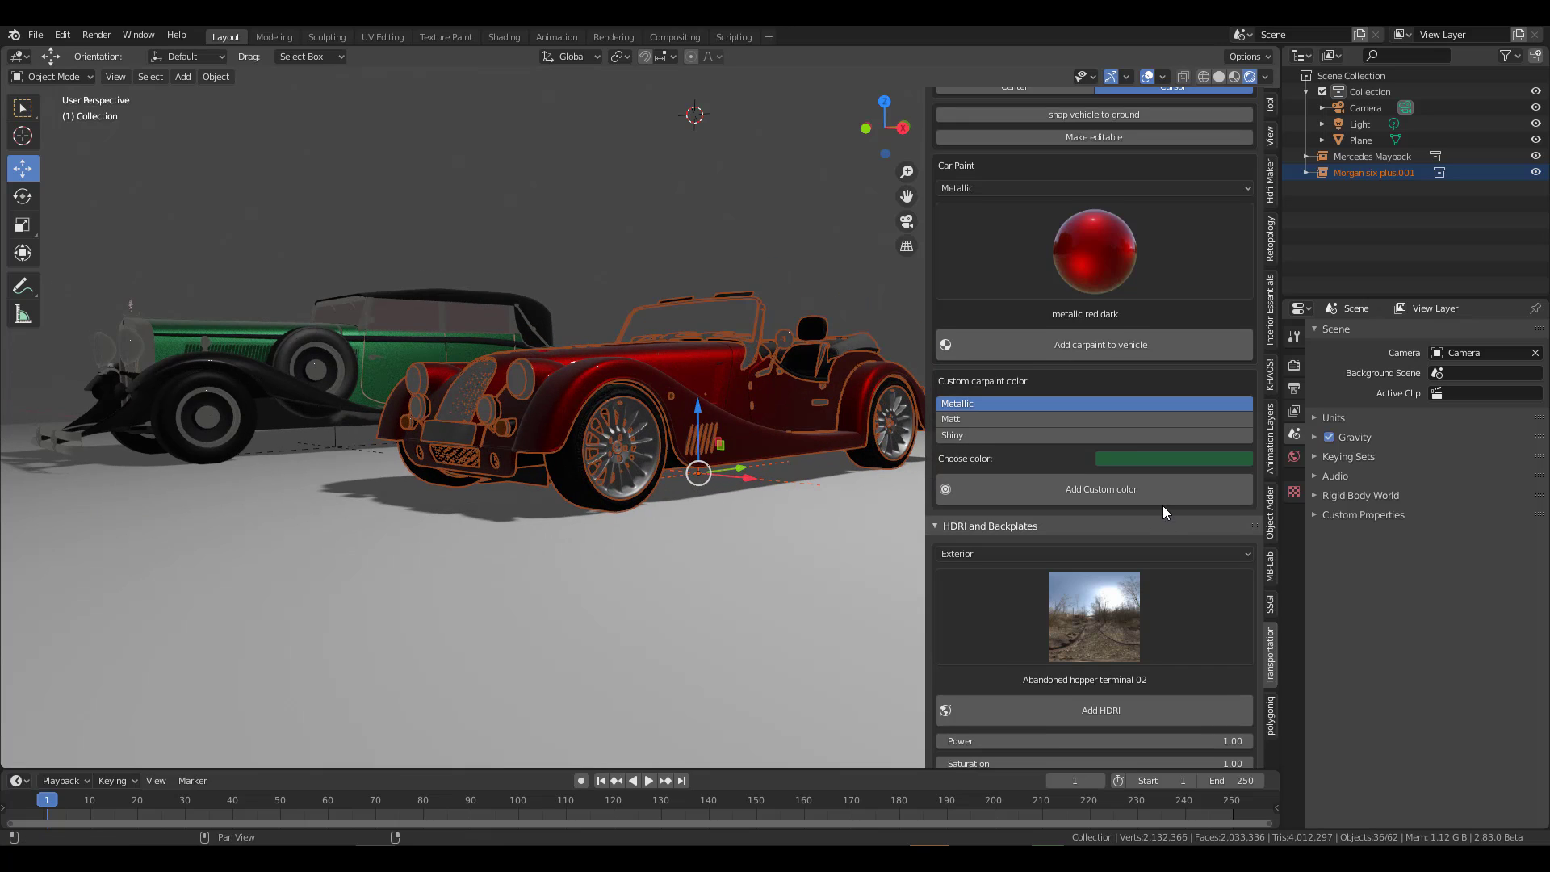
{"action": "scroll", "coordinate": [1162, 506], "scroll_direction": "down", "scroll_amount": 2}
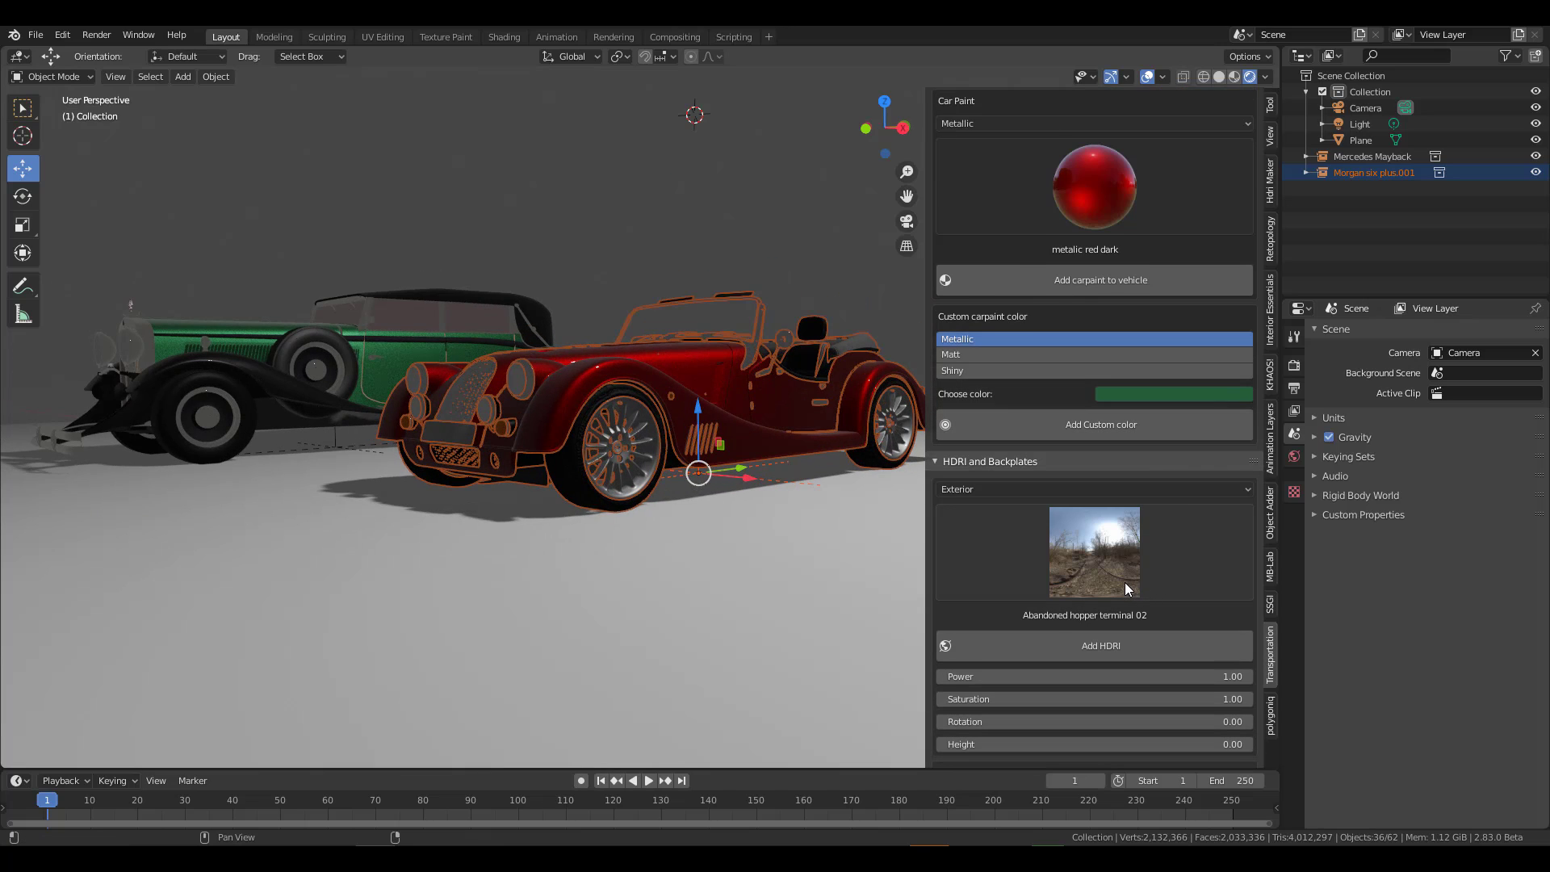
Switch the HDRI type to Interior and browse its gallery.
{"action": "left_click", "coordinate": [1126, 488]}
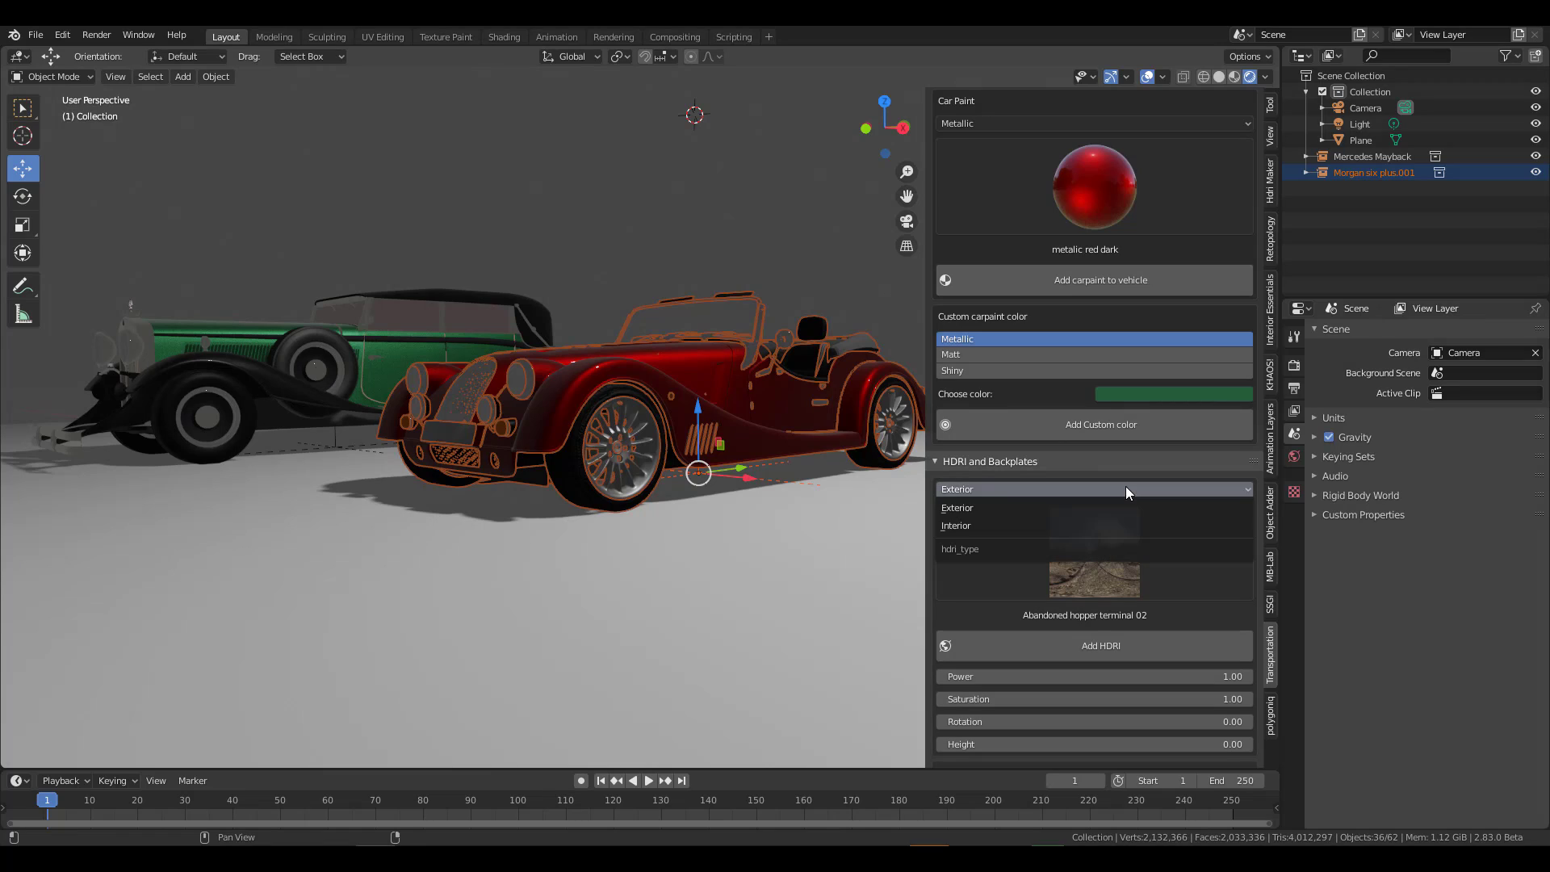
{"action": "left_click", "coordinate": [958, 527]}
{"action": "left_click", "coordinate": [1105, 576]}
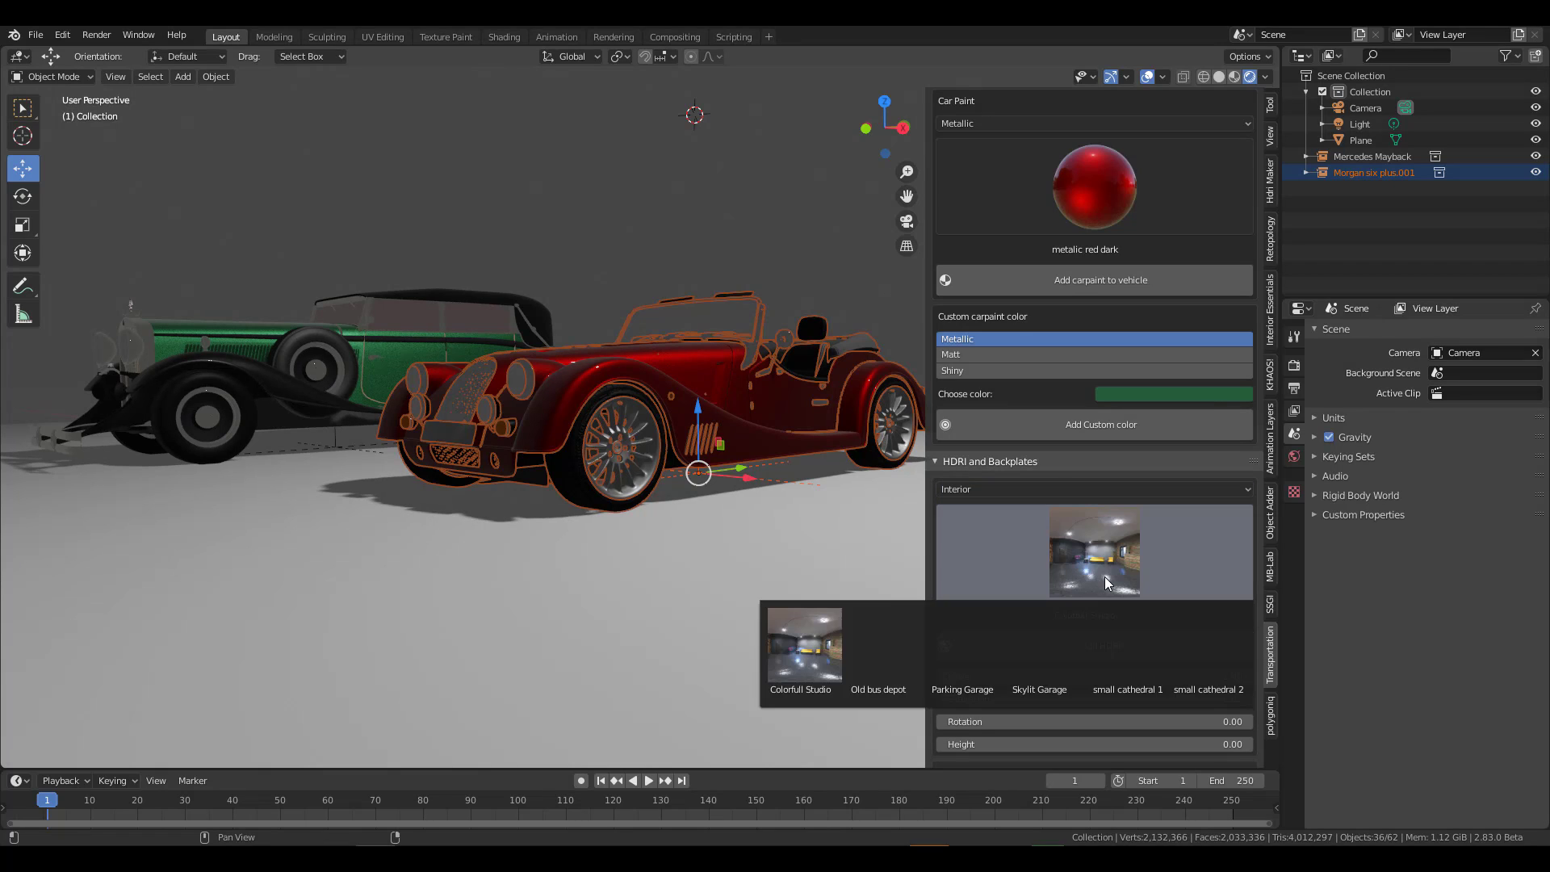
Return to Exterior HDRIs and add the beach parking HDRI behind the cars.
{"action": "left_click", "coordinate": [1058, 490]}
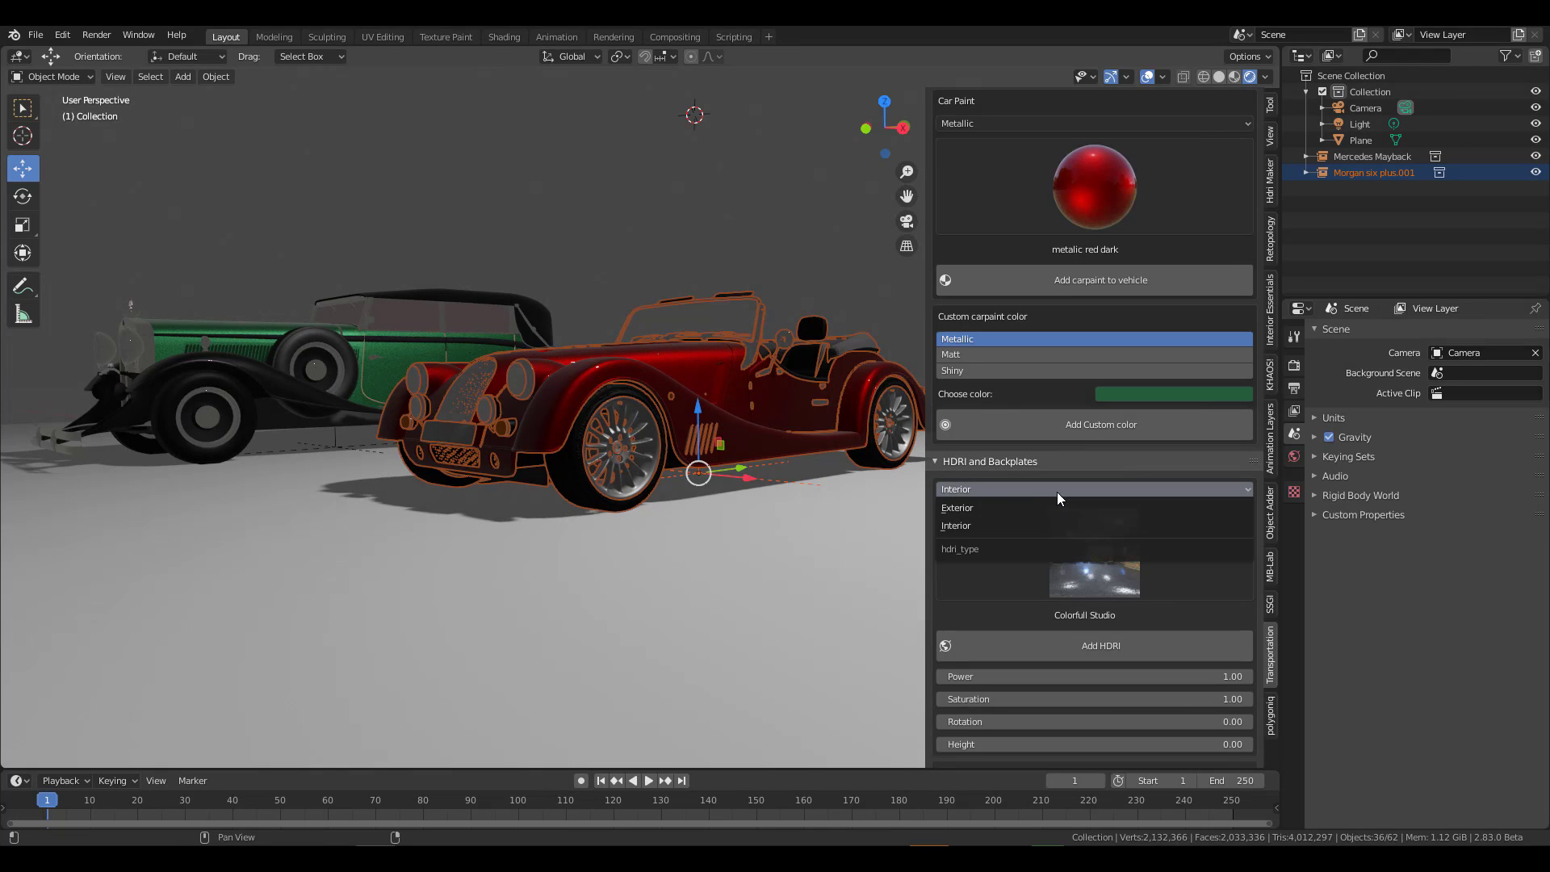
{"action": "left_click", "coordinate": [976, 509]}
{"action": "left_click", "coordinate": [1094, 573]}
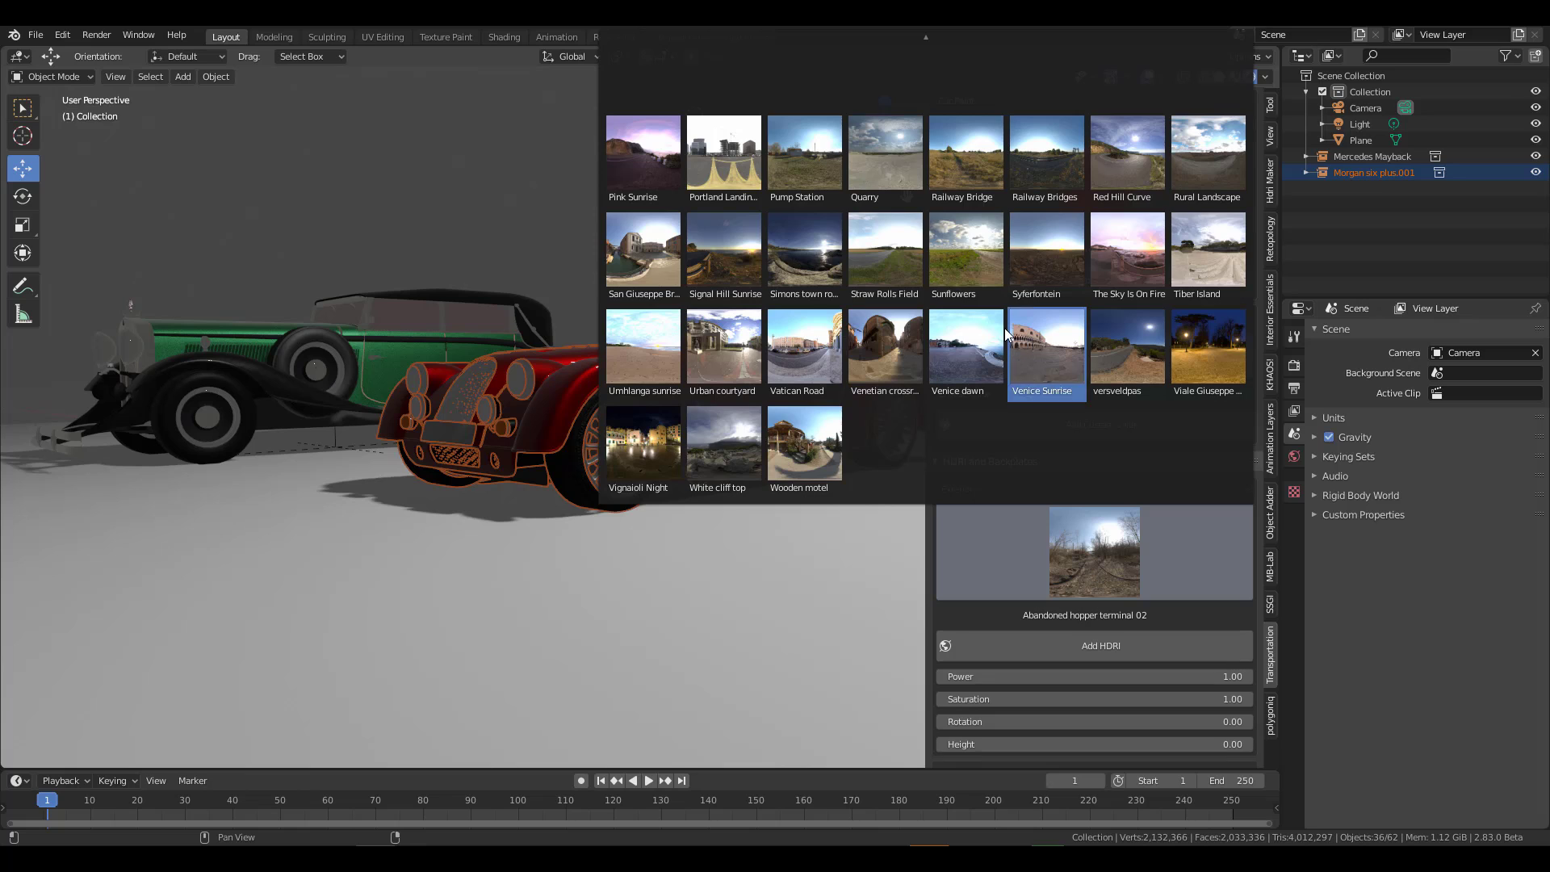
{"action": "scroll", "coordinate": [1047, 356], "scroll_direction": "up", "scroll_amount": 5}
{"action": "scroll", "coordinate": [1013, 168], "scroll_direction": "down", "scroll_amount": 3}
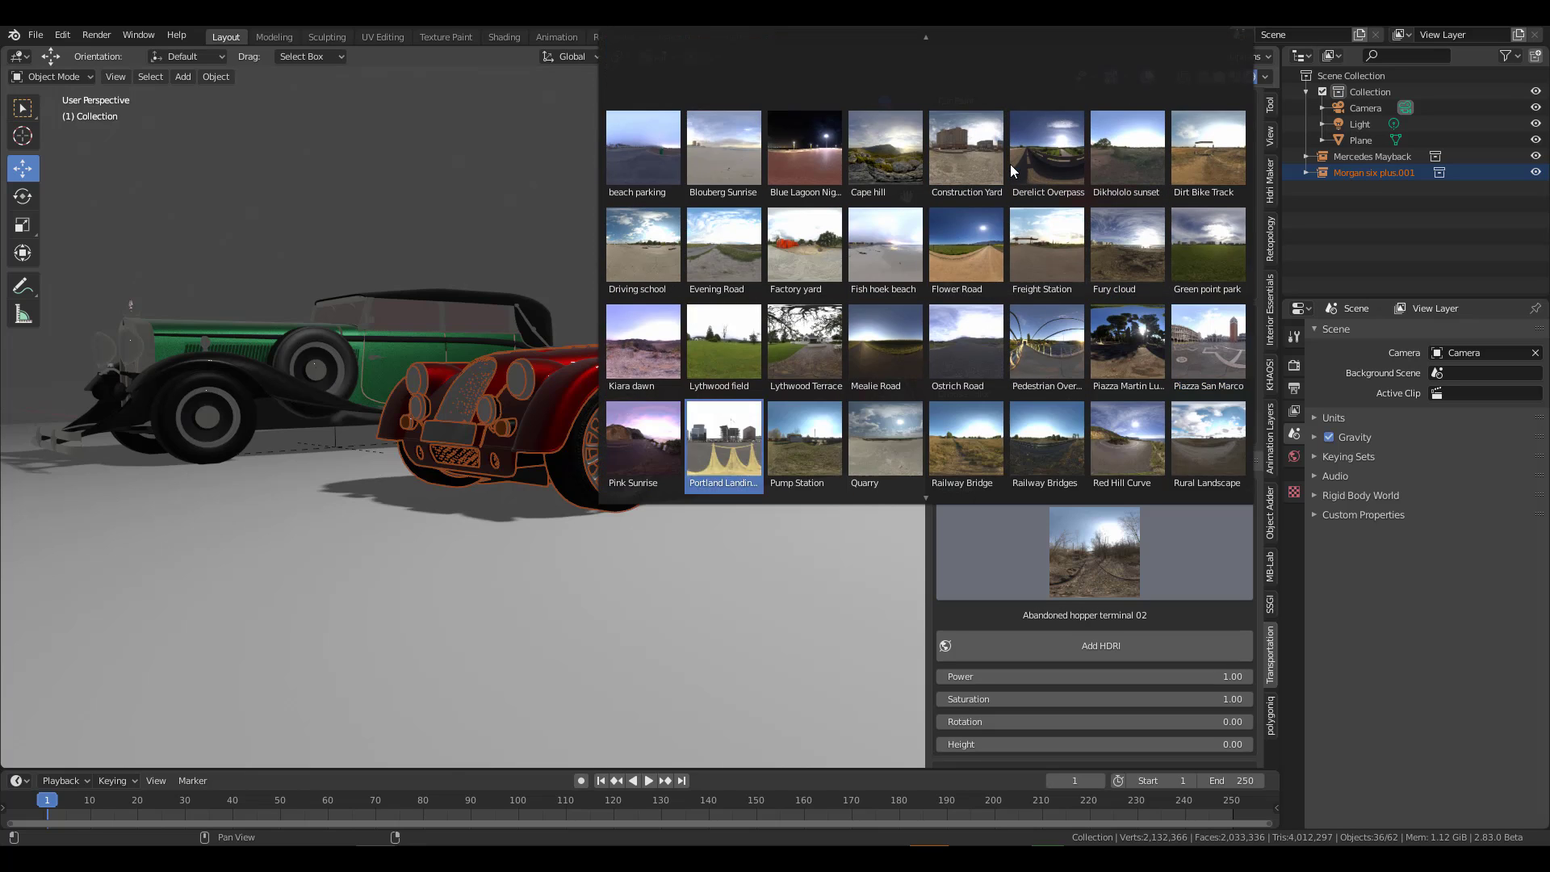
{"action": "scroll", "coordinate": [925, 41], "scroll_direction": "up", "scroll_amount": 3}
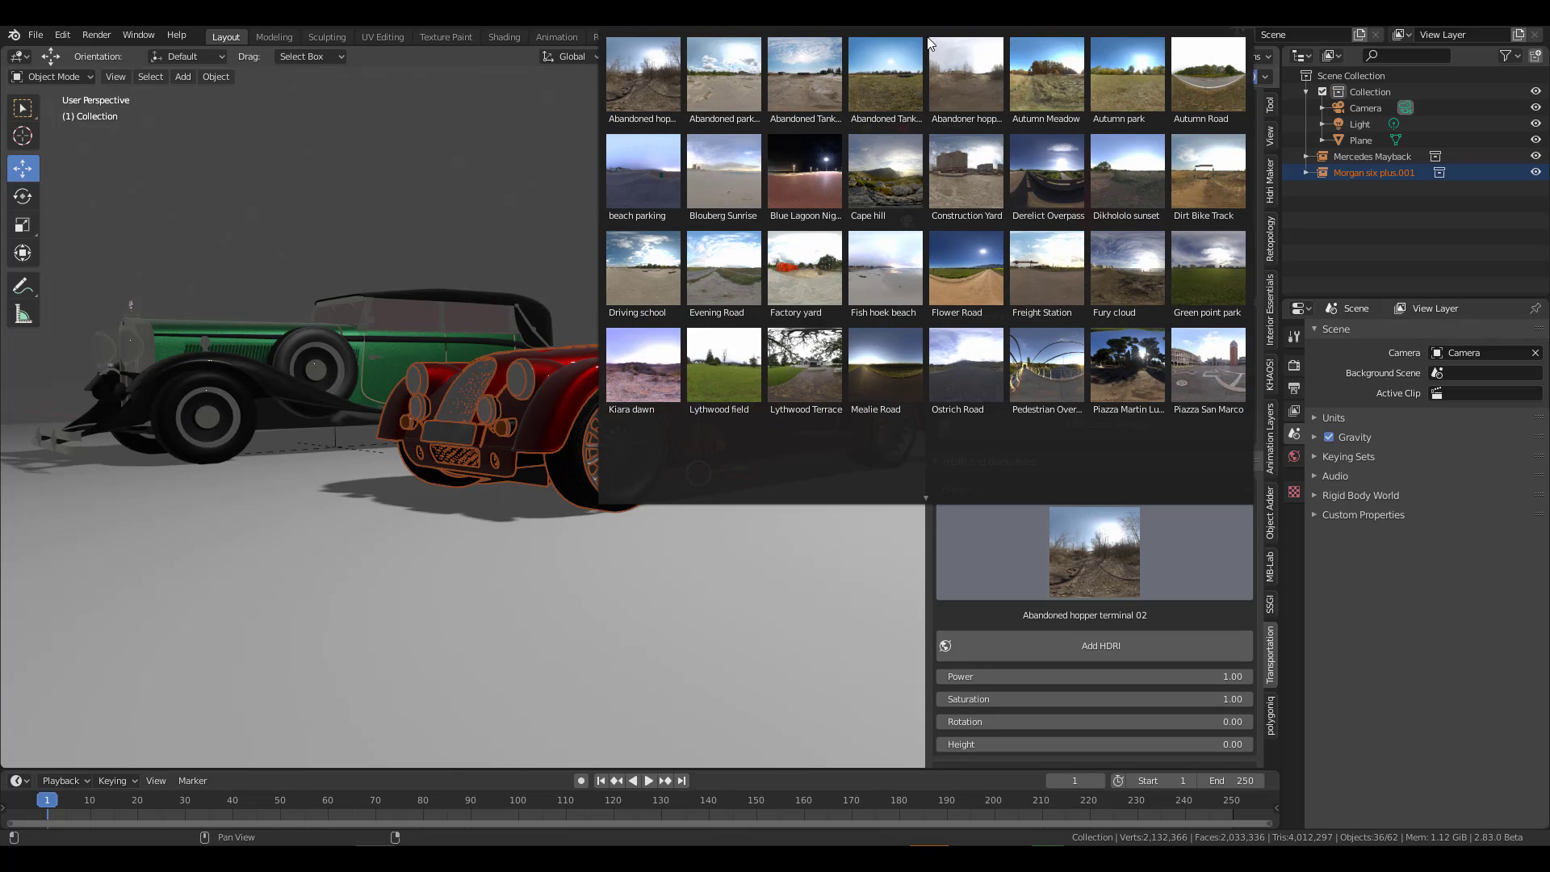
{"action": "left_click", "coordinate": [650, 167]}
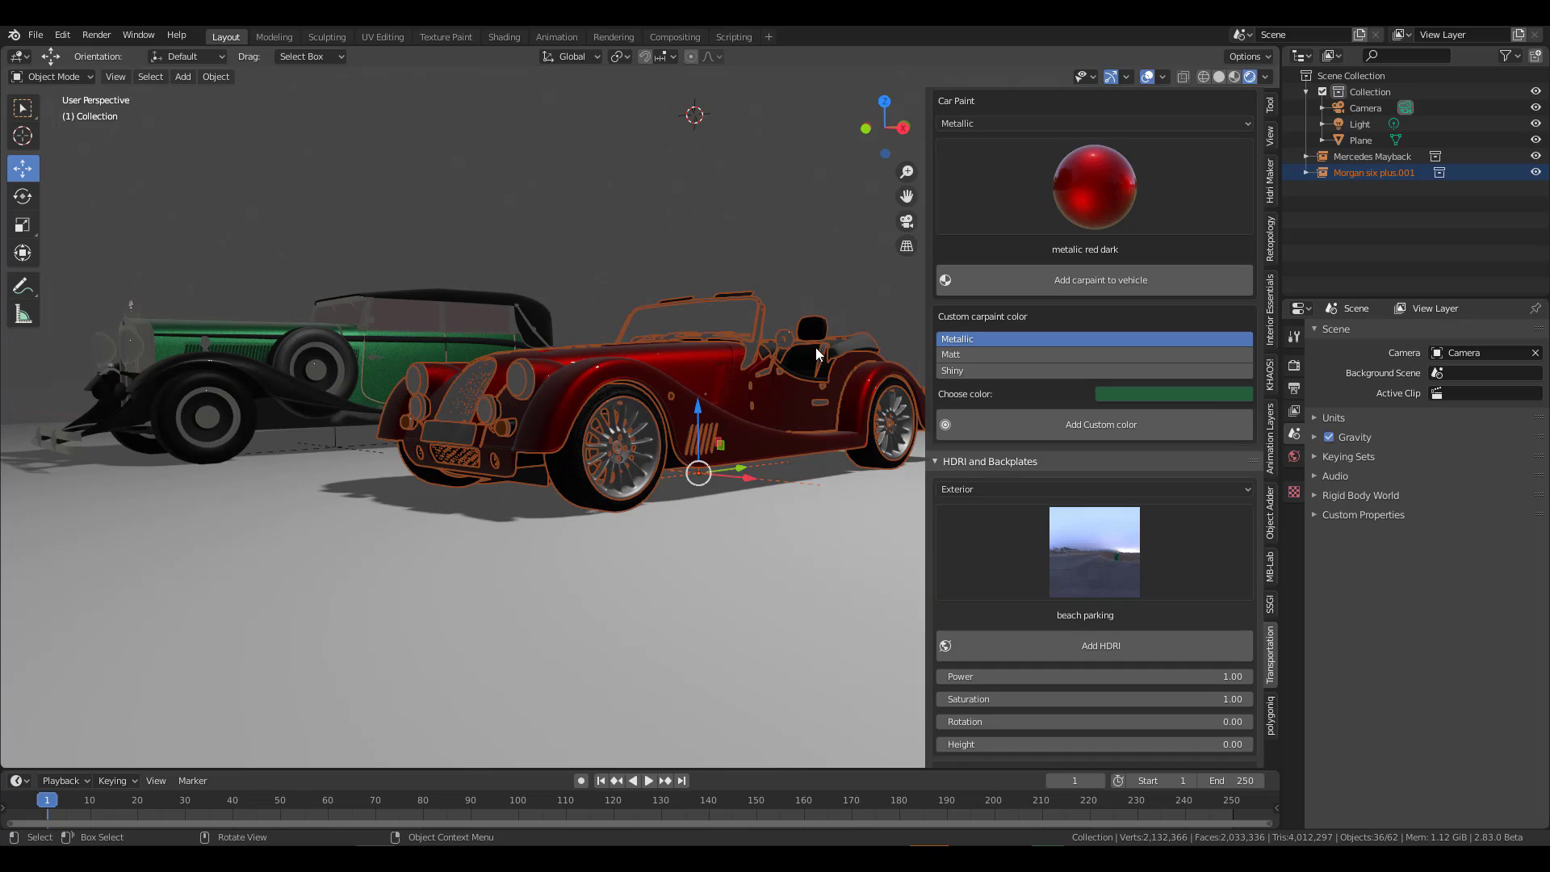
{"action": "left_click", "coordinate": [1100, 655]}
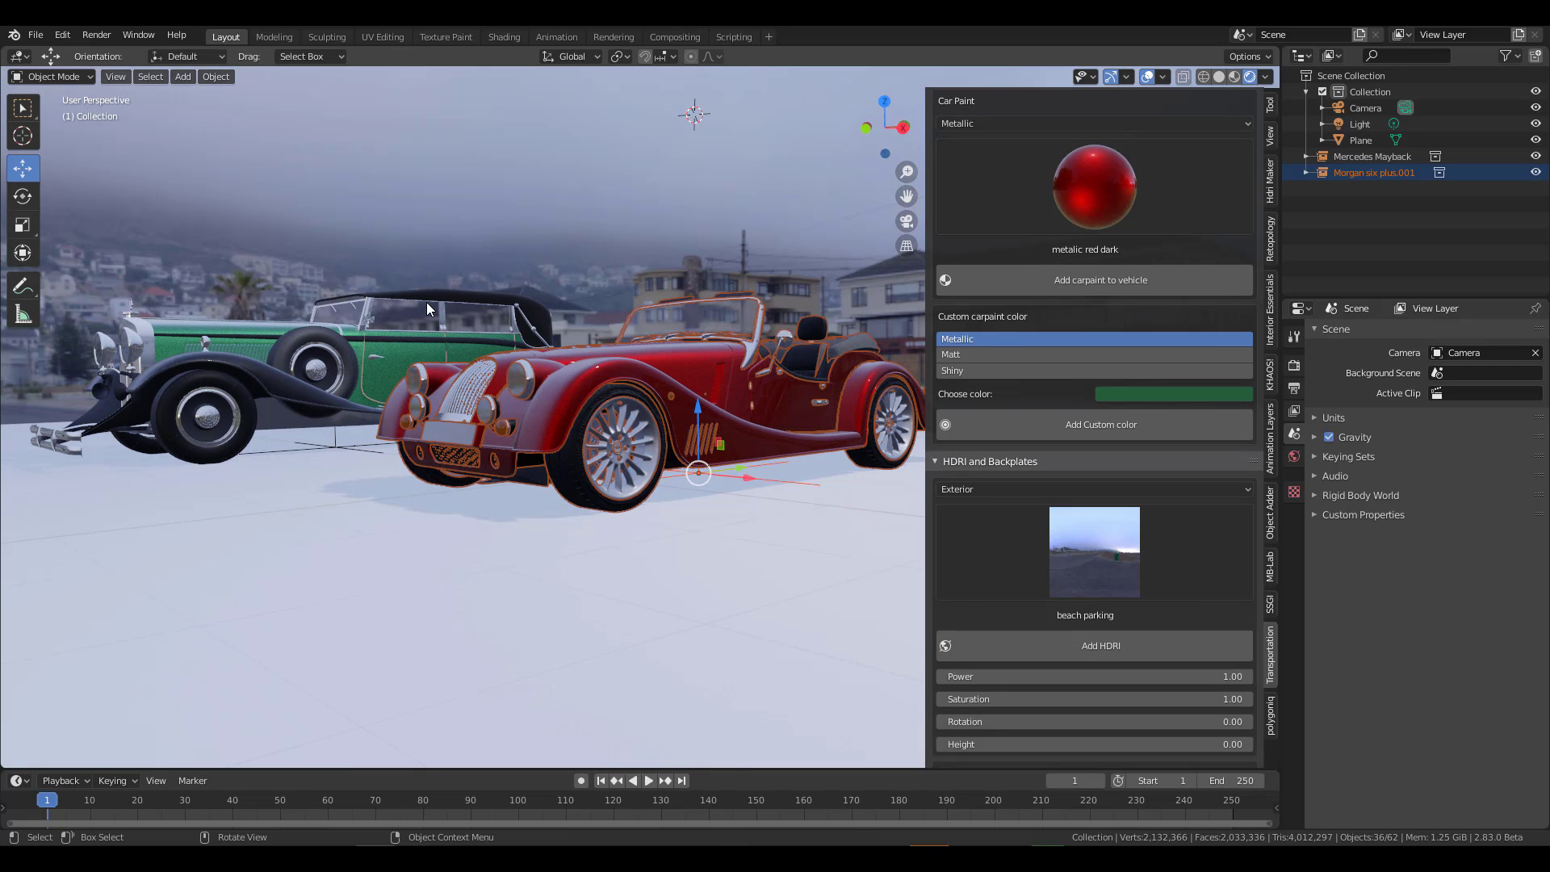
{"action": "mouse_move", "coordinate": [563, 364]}
{"action": "middle_mouse_down"}
{"action": "mouse_move", "coordinate": [606, 386]}
{"action": "mouse_move", "coordinate": [540, 367]}
{"action": "mouse_move", "coordinate": [565, 379]}
{"action": "middle_mouse_up"}
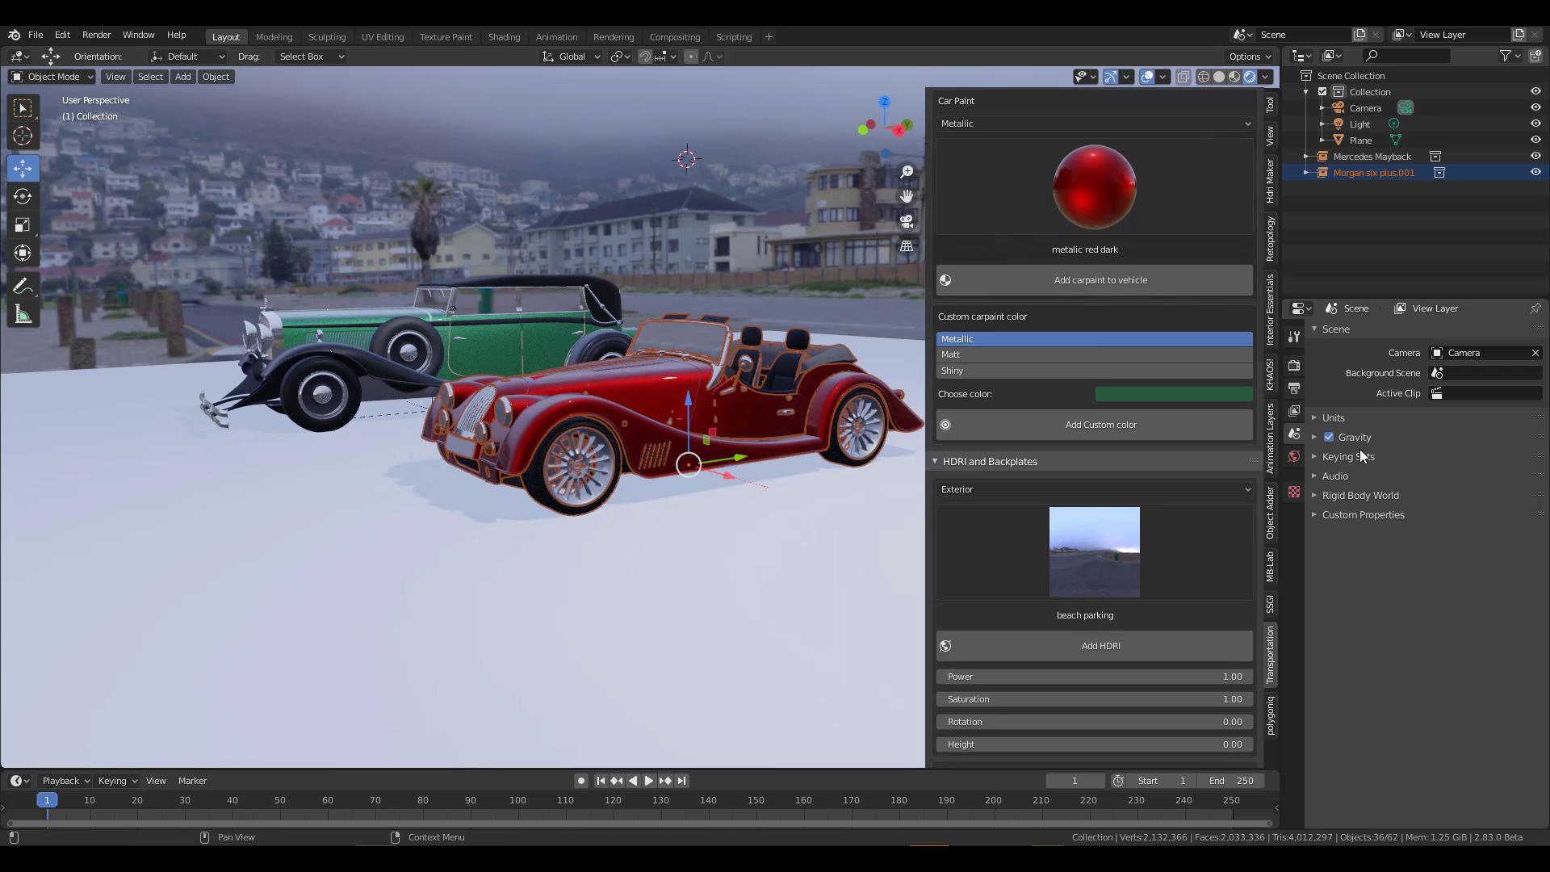
Set Cycles on GPU Compute with OptiX AI-Accelerated viewport denoising and Adaptive Sampling on.
{"action": "left_click", "coordinate": [1295, 365]}
{"action": "left_click", "coordinate": [1483, 334]}
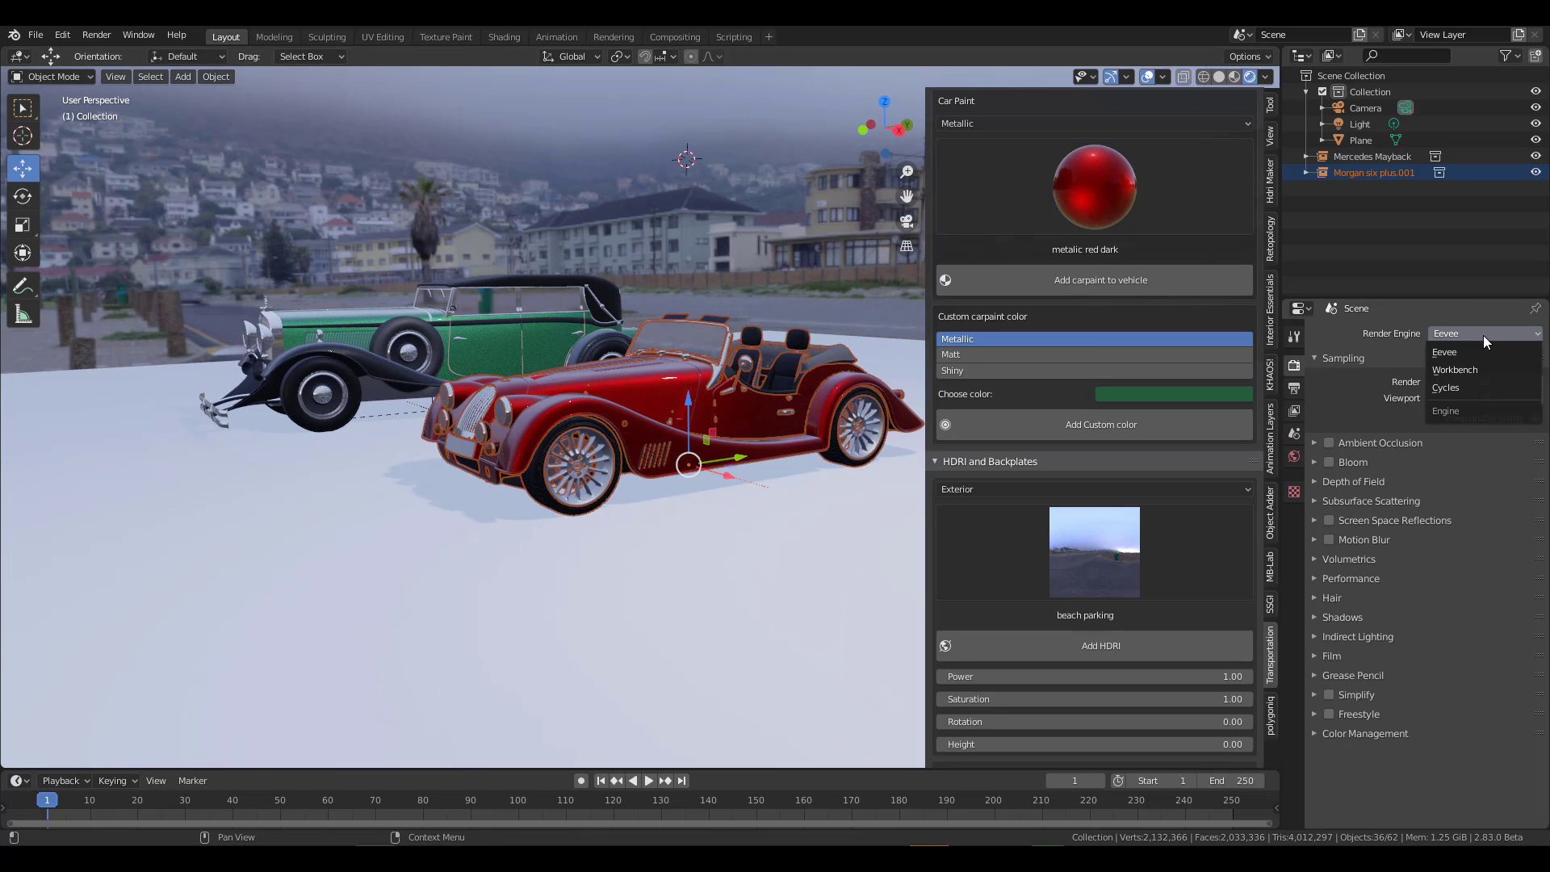
{"action": "left_click", "coordinate": [1482, 392]}
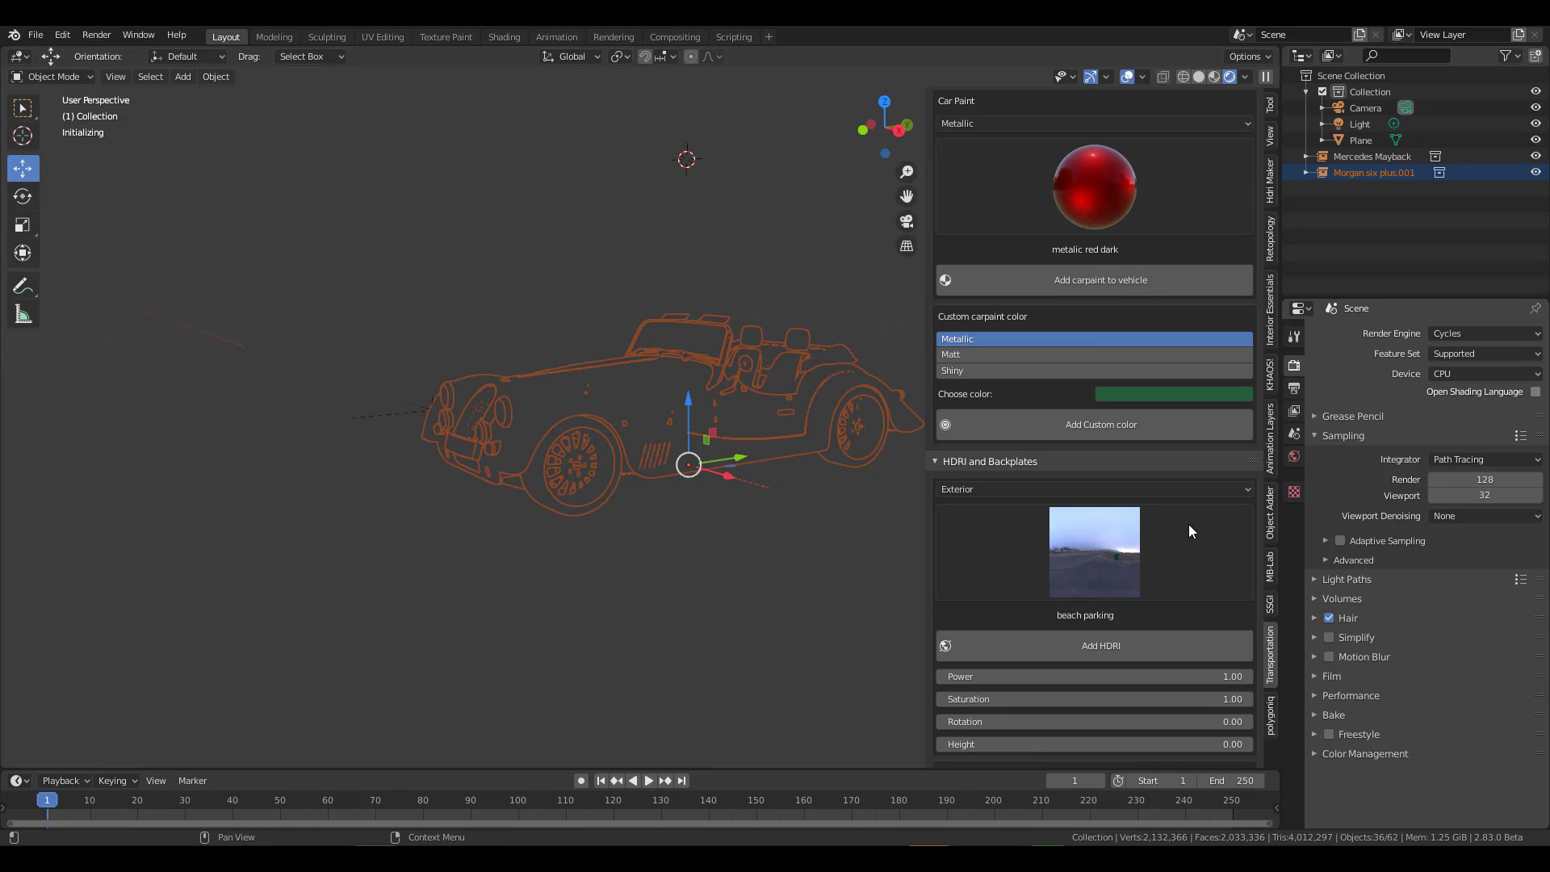
{"action": "left_click", "coordinate": [1484, 374]}
{"action": "left_click", "coordinate": [1484, 392]}
{"action": "left_click", "coordinate": [1481, 479]}
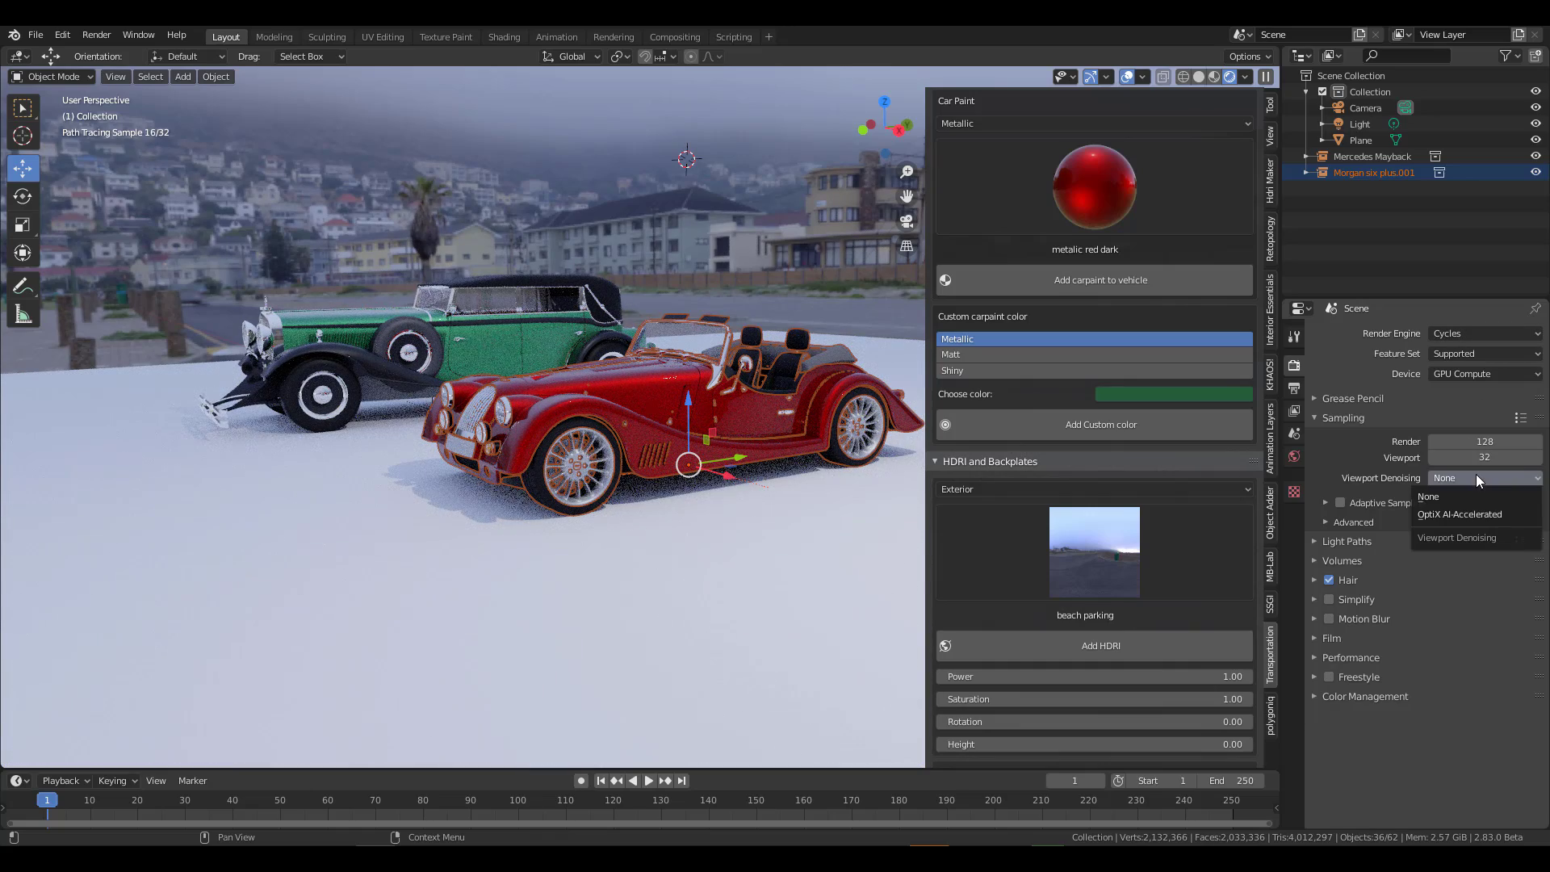
{"action": "left_click", "coordinate": [1460, 515]}
{"action": "left_click", "coordinate": [1341, 502]}
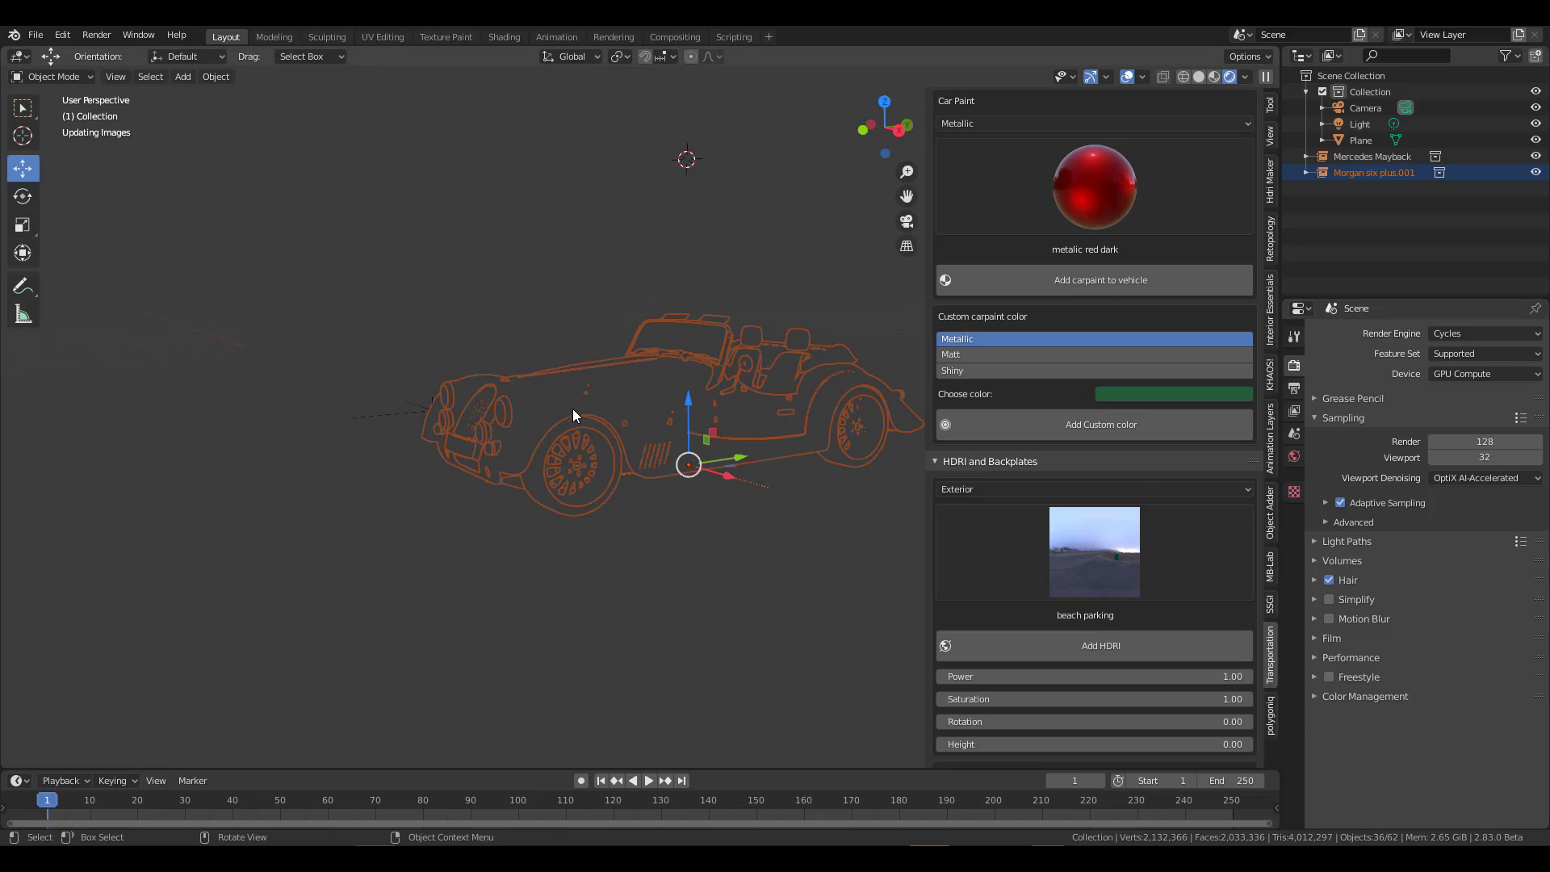
Add the Urban courtyard HDRI to the scene.
{"action": "scroll", "coordinate": [710, 503], "scroll_direction": "up", "scroll_amount": 3}
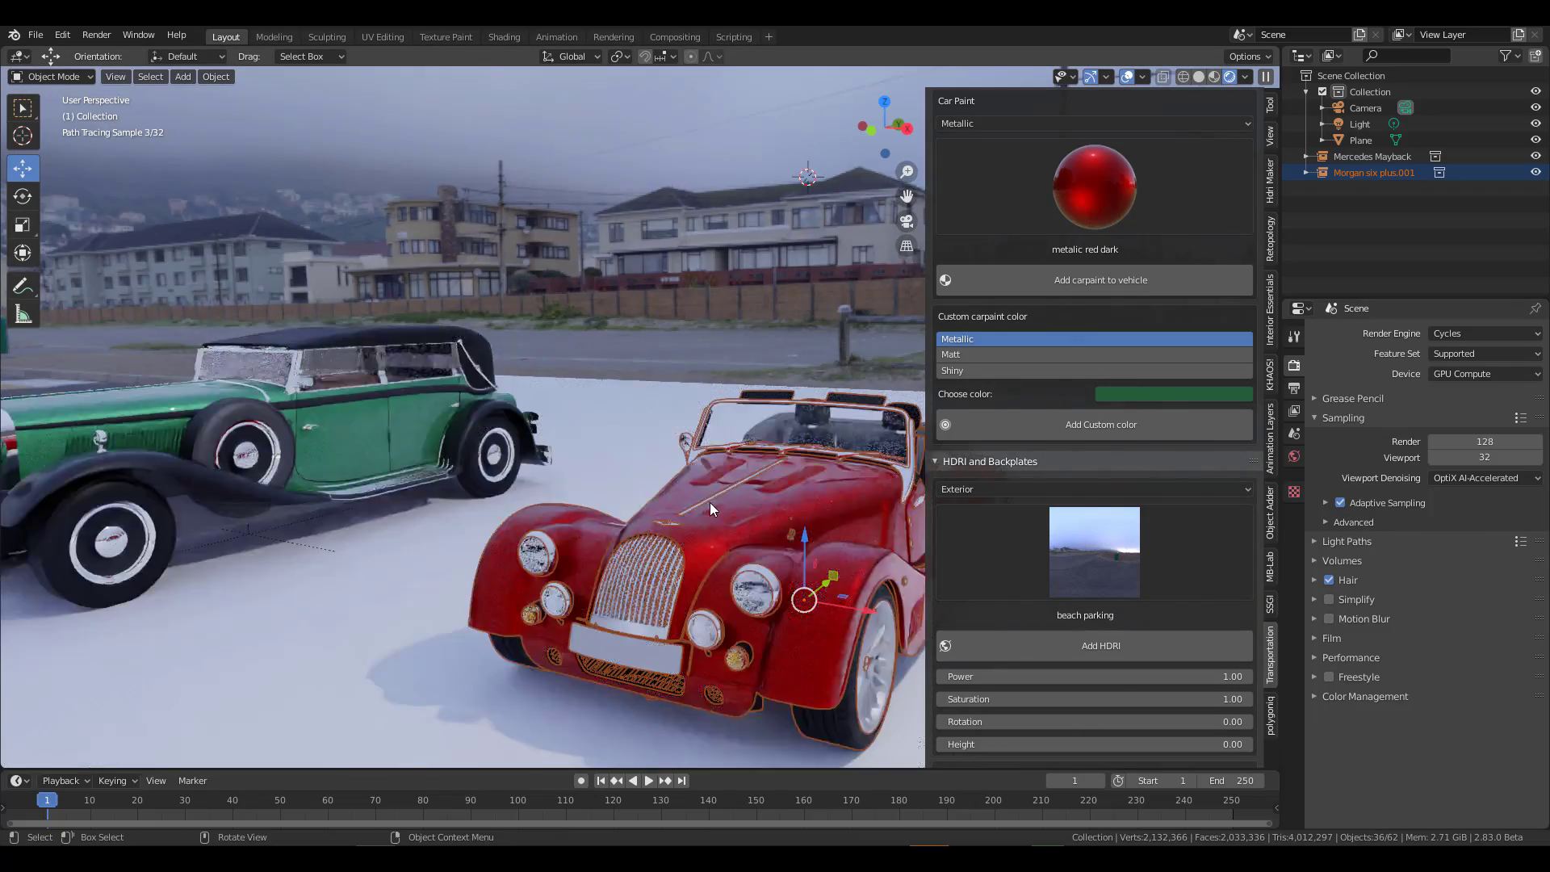
{"action": "scroll", "coordinate": [710, 502], "scroll_direction": "down", "scroll_amount": 3}
{"action": "left_click", "coordinate": [1094, 553]}
{"action": "left_click", "coordinate": [723, 347]}
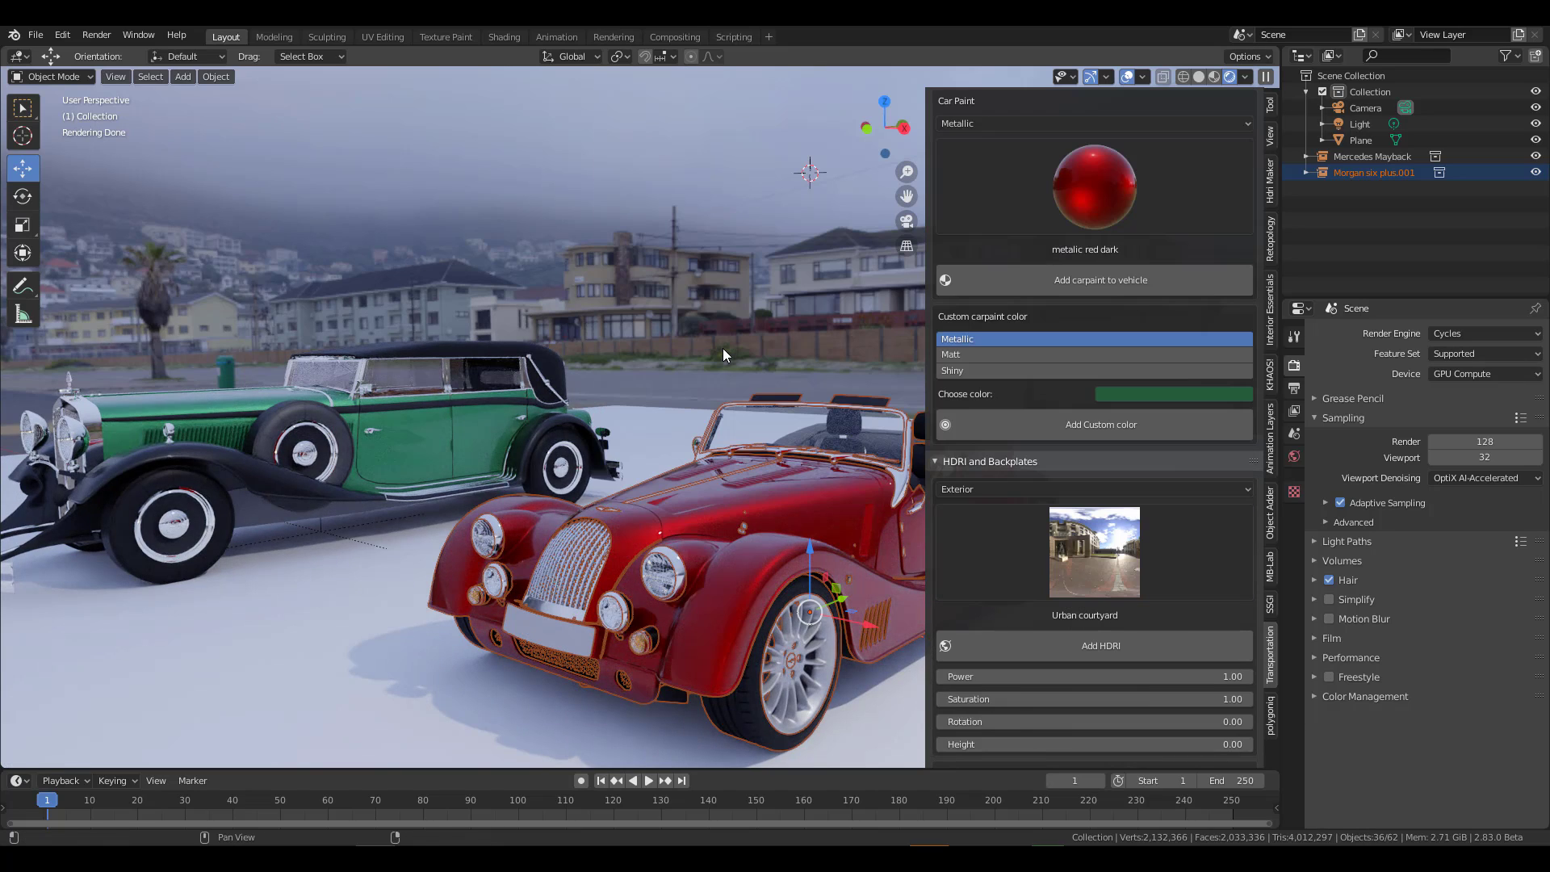
{"action": "left_click", "coordinate": [1111, 653]}
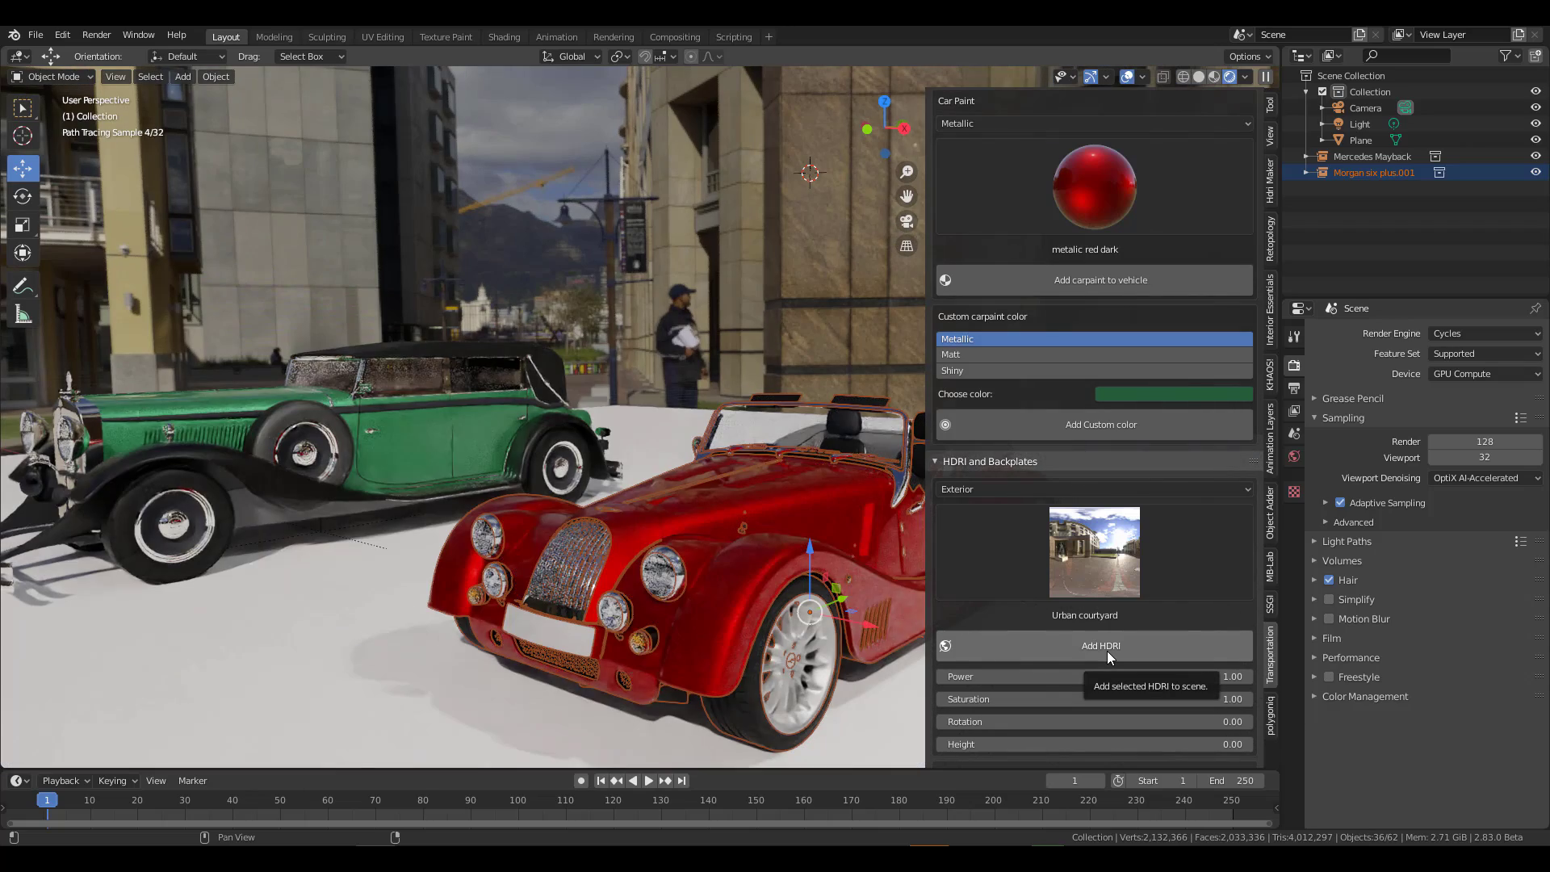
Replace it with the Flower Road HDRI.
{"action": "left_click", "coordinate": [1106, 578]}
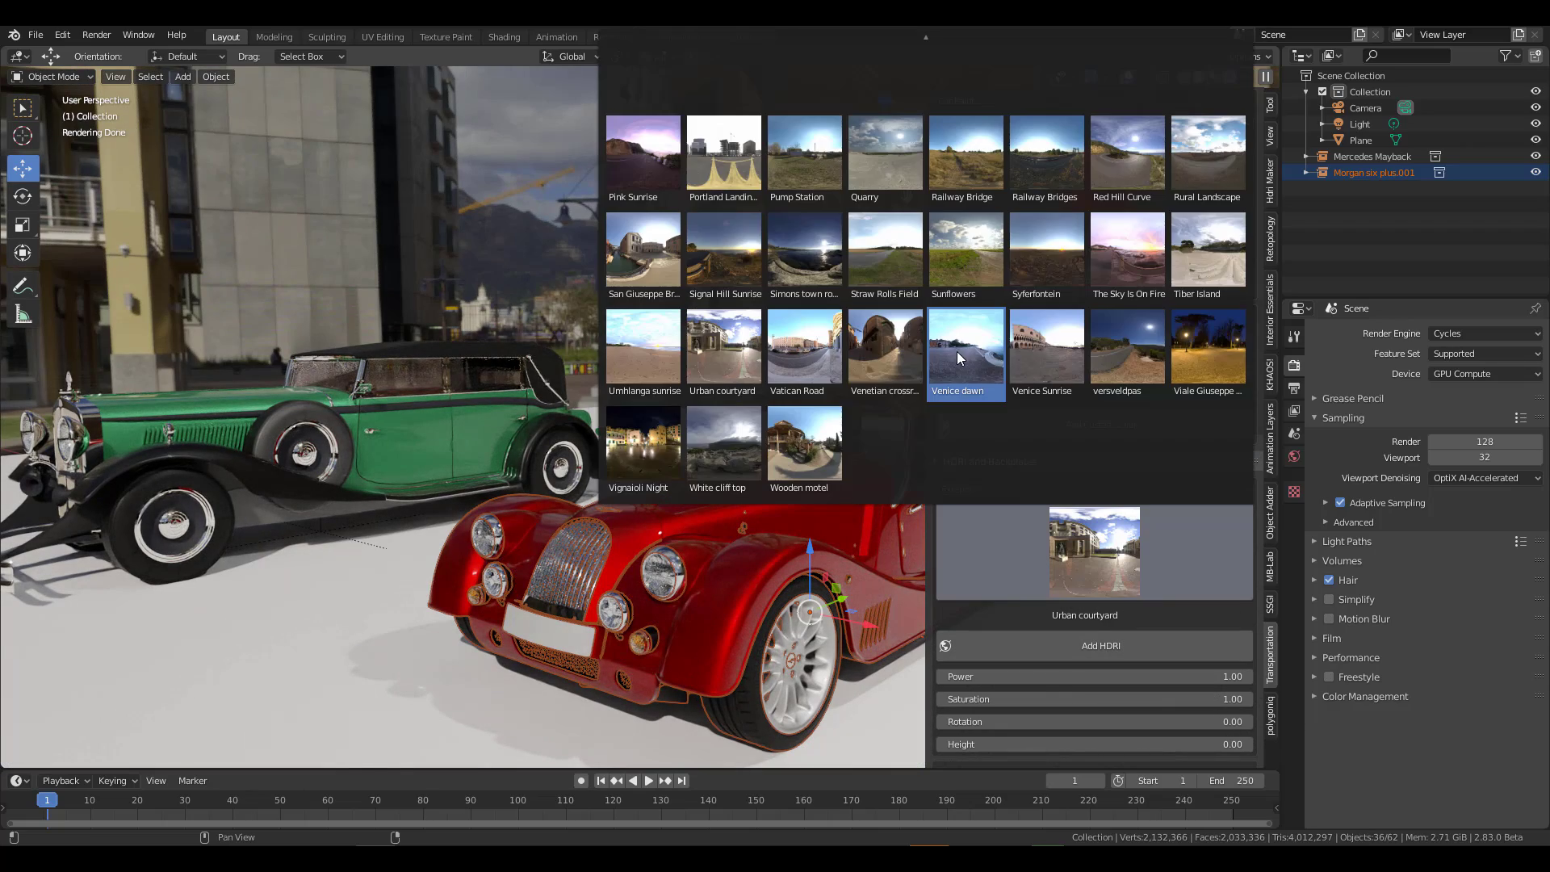
{"action": "scroll", "coordinate": [947, 365], "scroll_direction": "up", "scroll_amount": 3}
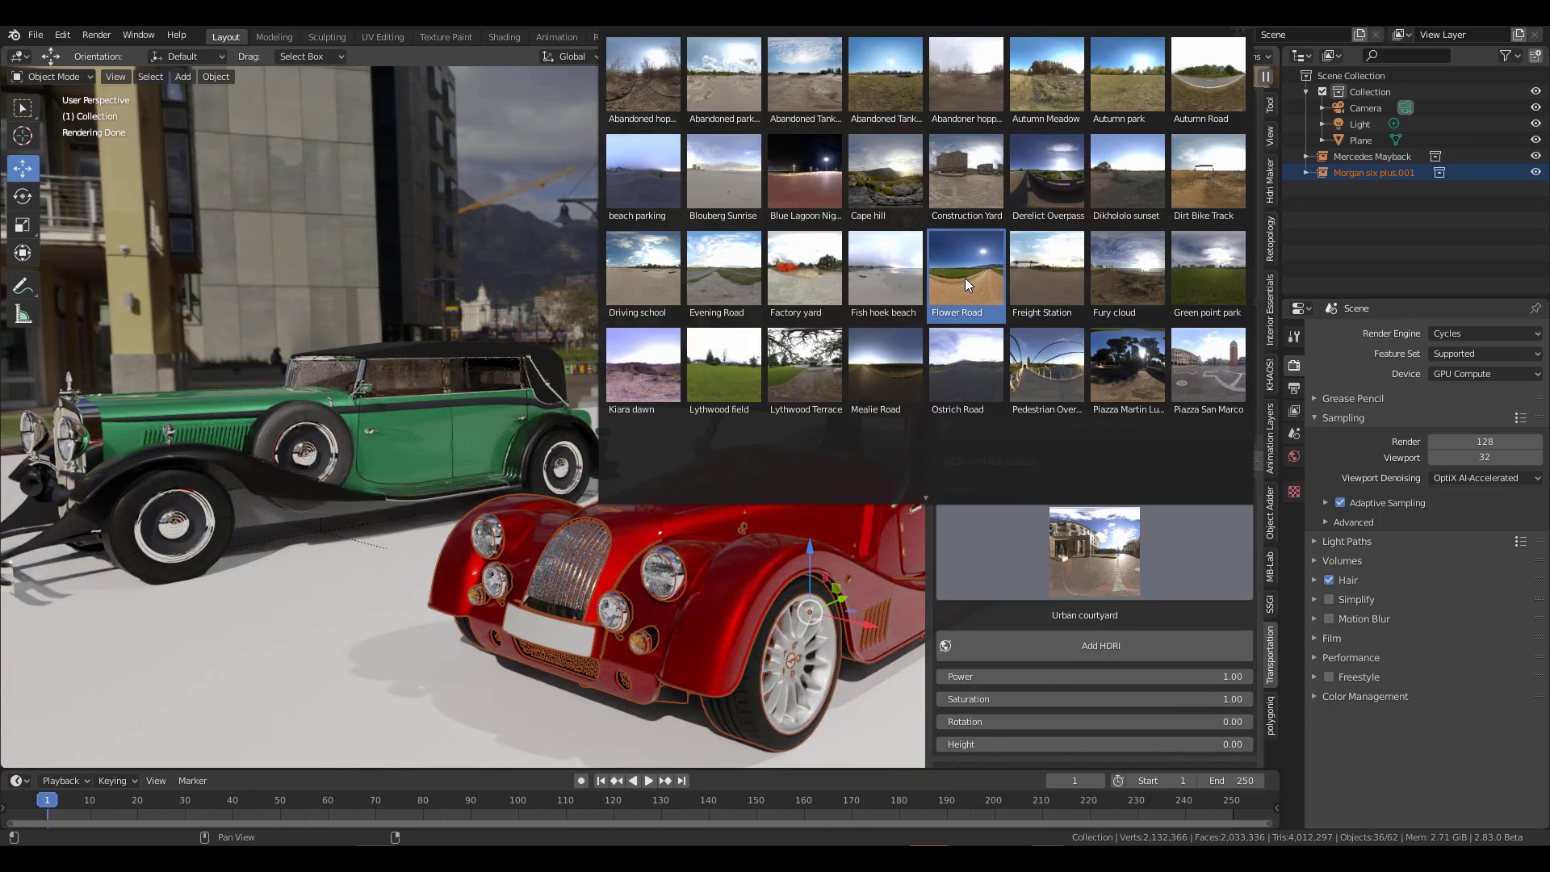
{"action": "left_click", "coordinate": [966, 278]}
{"action": "left_click", "coordinate": [1123, 647]}
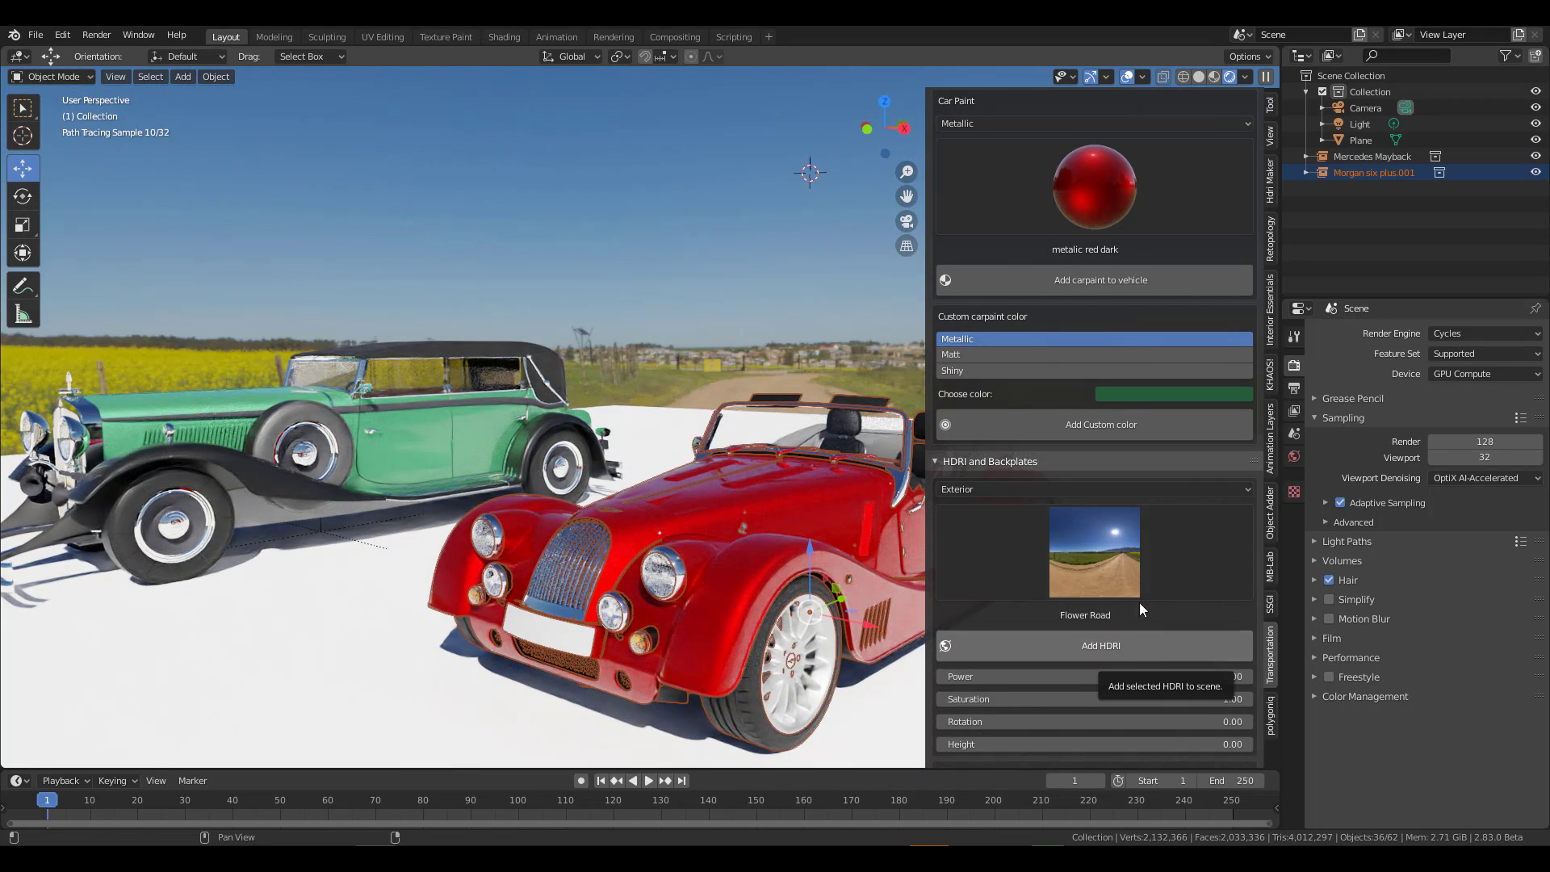
Apply the Viale Giuseppe Garibaldi night-street HDRI instead.
{"action": "left_click", "coordinate": [1113, 546]}
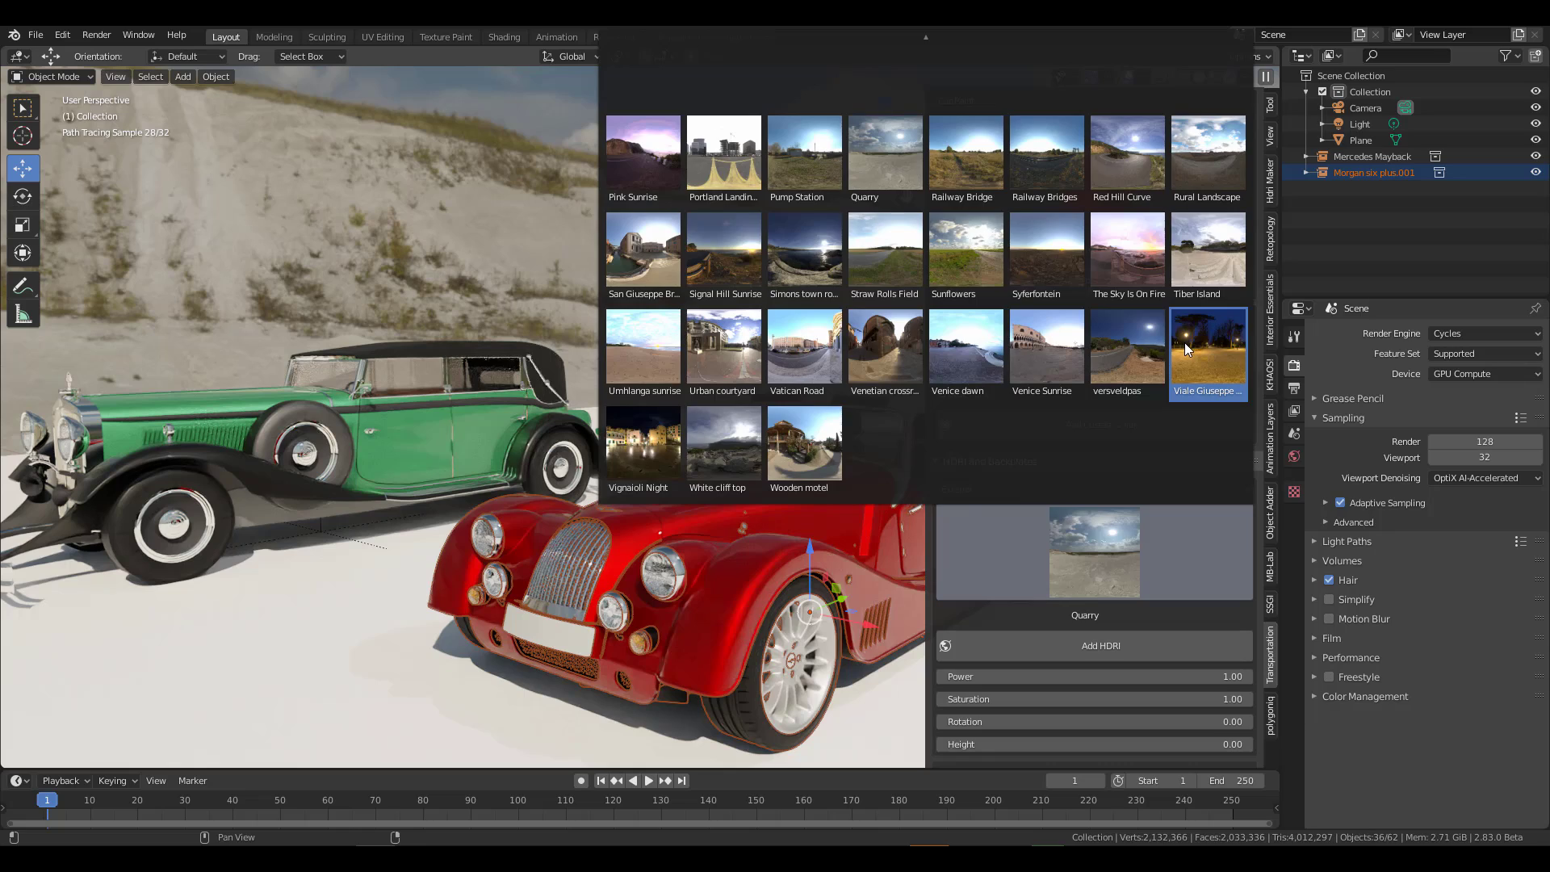
{"action": "left_click", "coordinate": [1185, 342]}
{"action": "left_click", "coordinate": [1099, 646]}
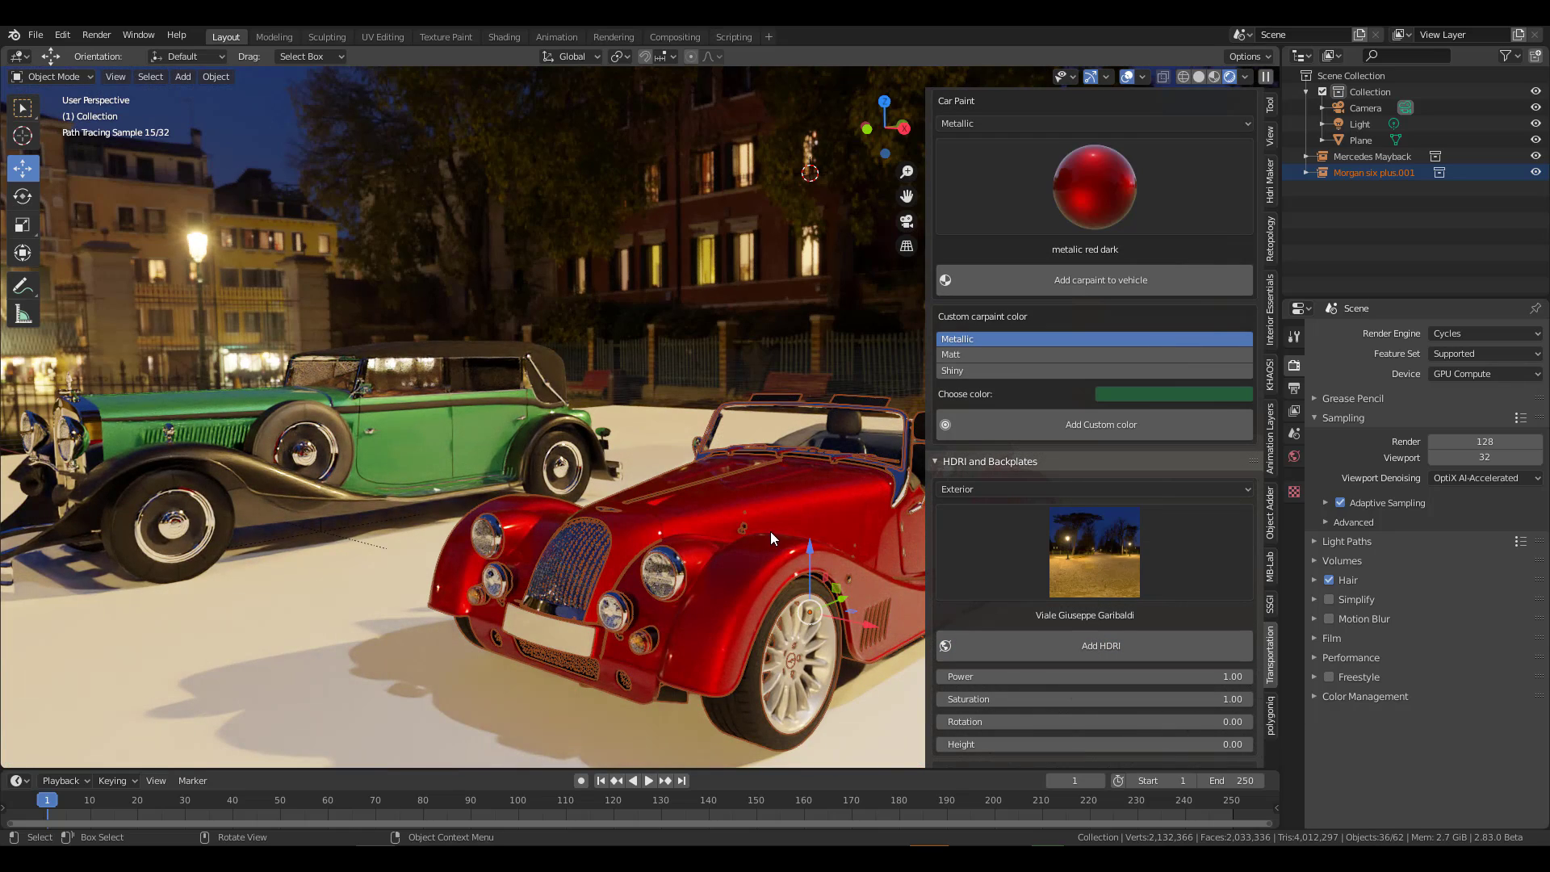
{"action": "scroll", "coordinate": [771, 537], "scroll_direction": "down", "scroll_amount": 5}
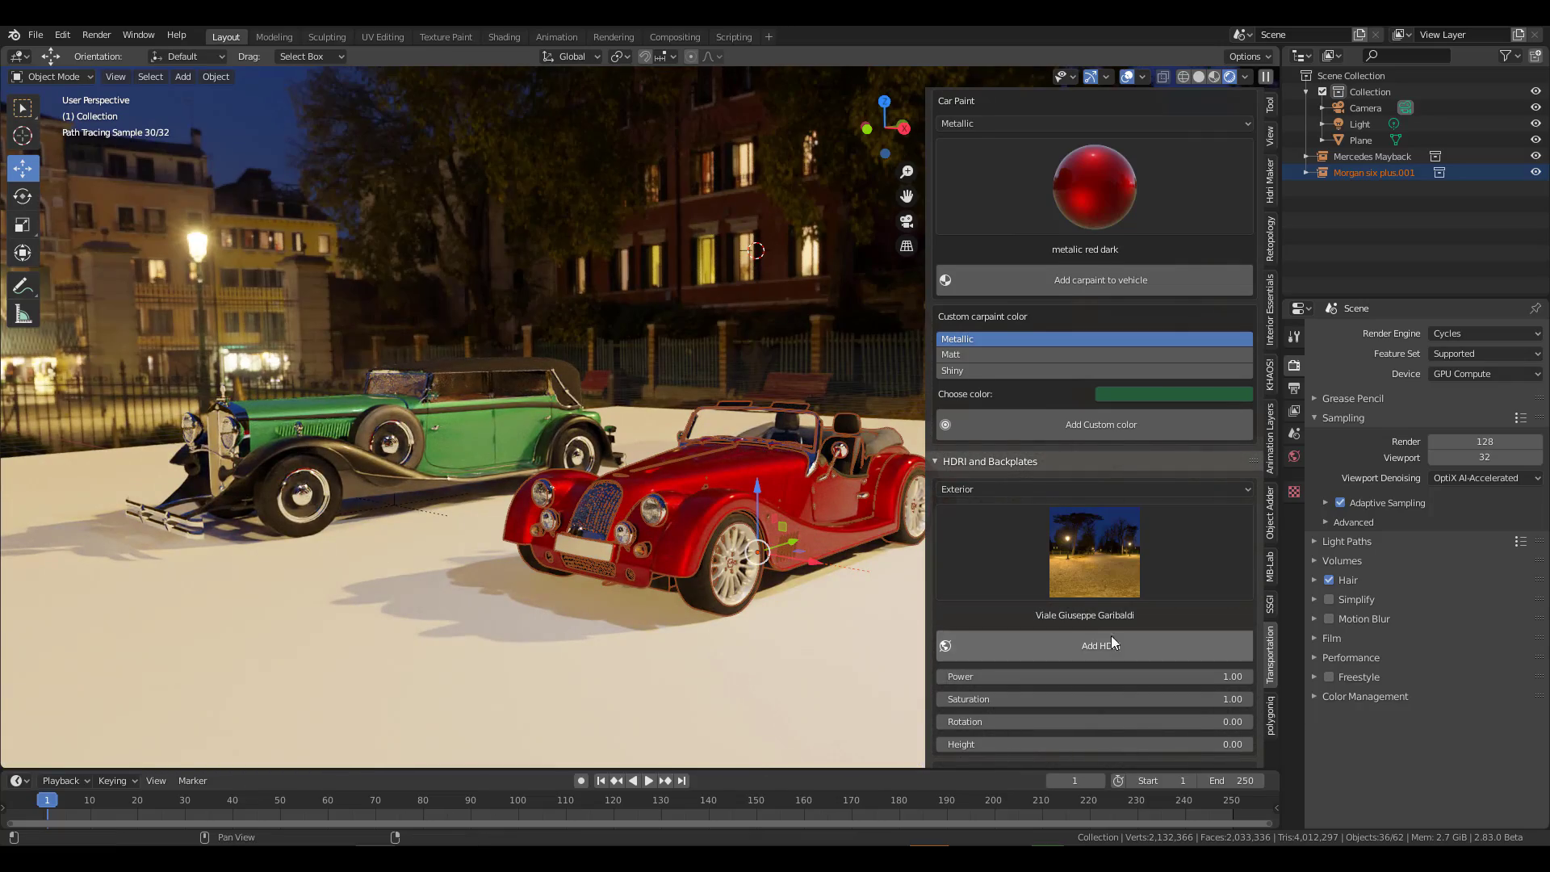
{"action": "scroll", "coordinate": [1111, 637], "scroll_direction": "down", "scroll_amount": 3}
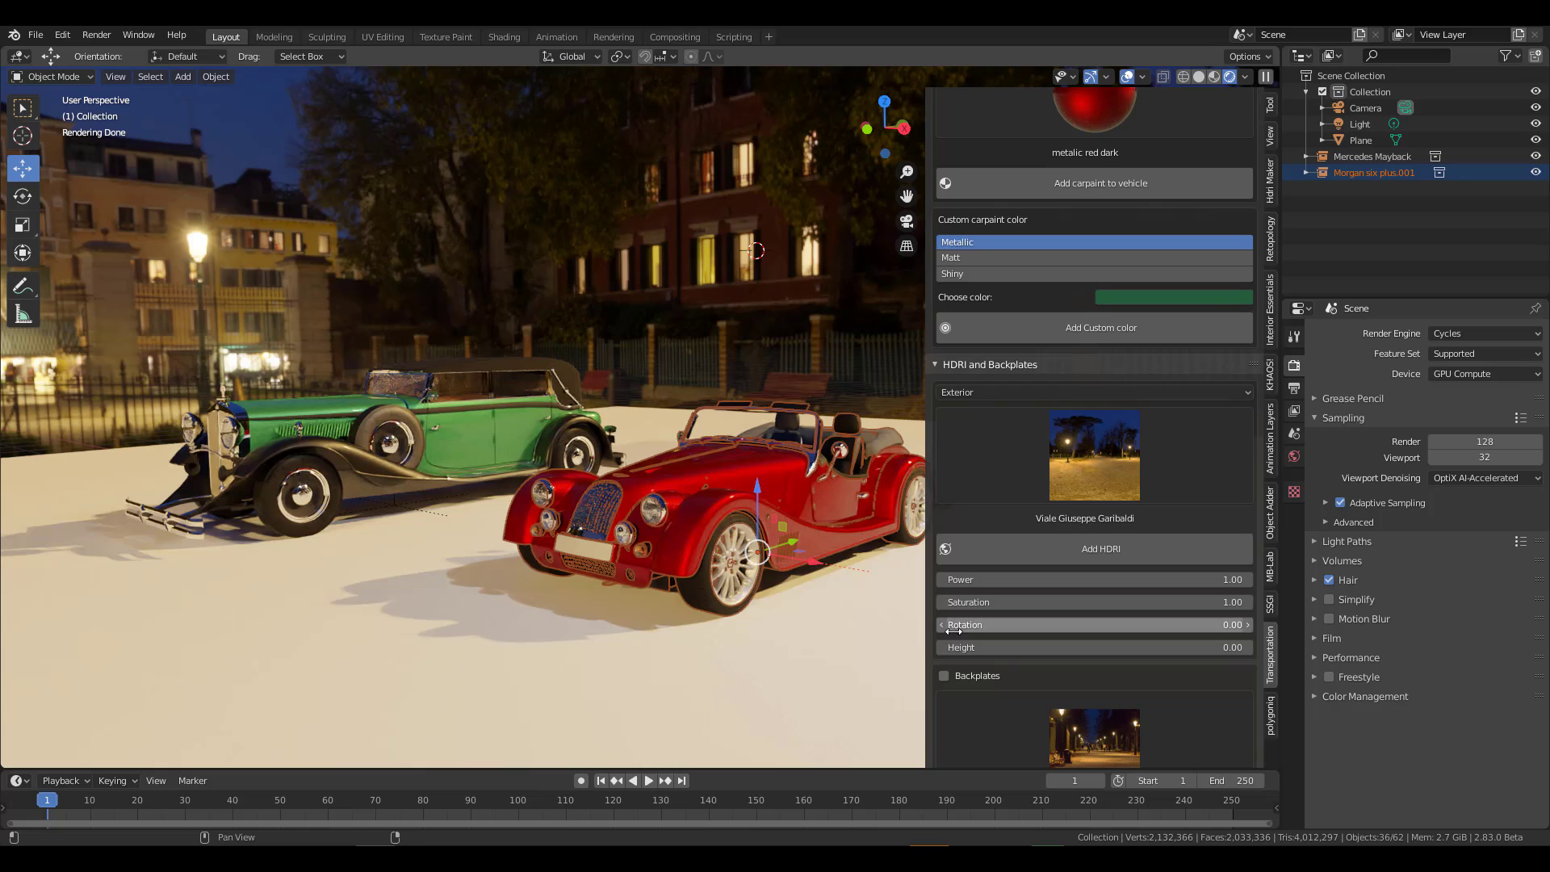
Pick an image from the backplate list.
{"action": "scroll", "coordinate": [1201, 599], "scroll_direction": "down", "scroll_amount": 4}
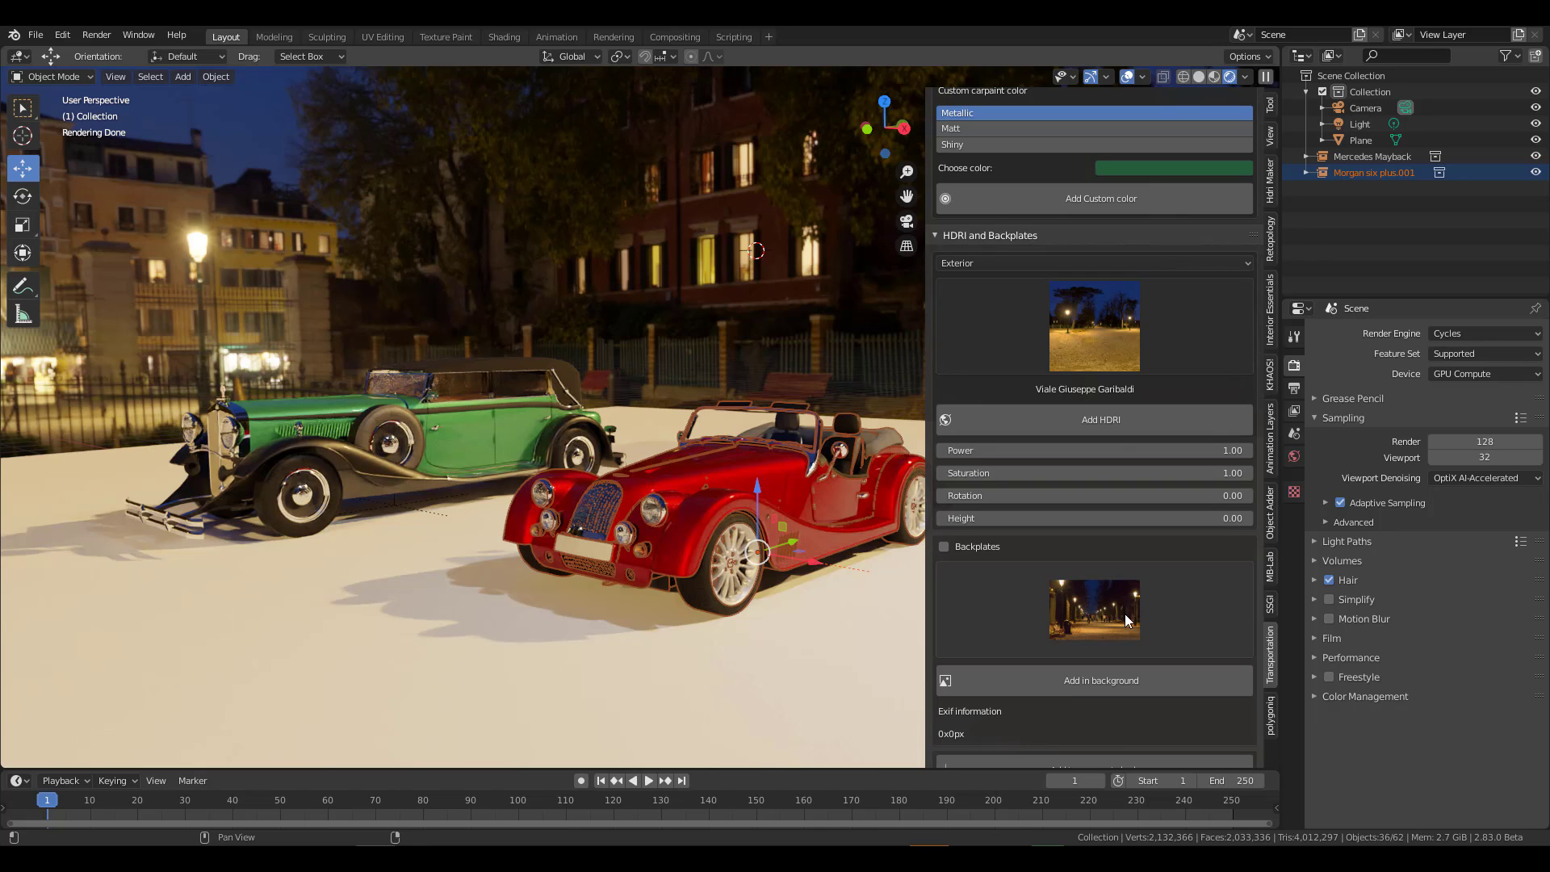
{"action": "left_click", "coordinate": [1101, 630]}
{"action": "left_click", "coordinate": [1243, 706]}
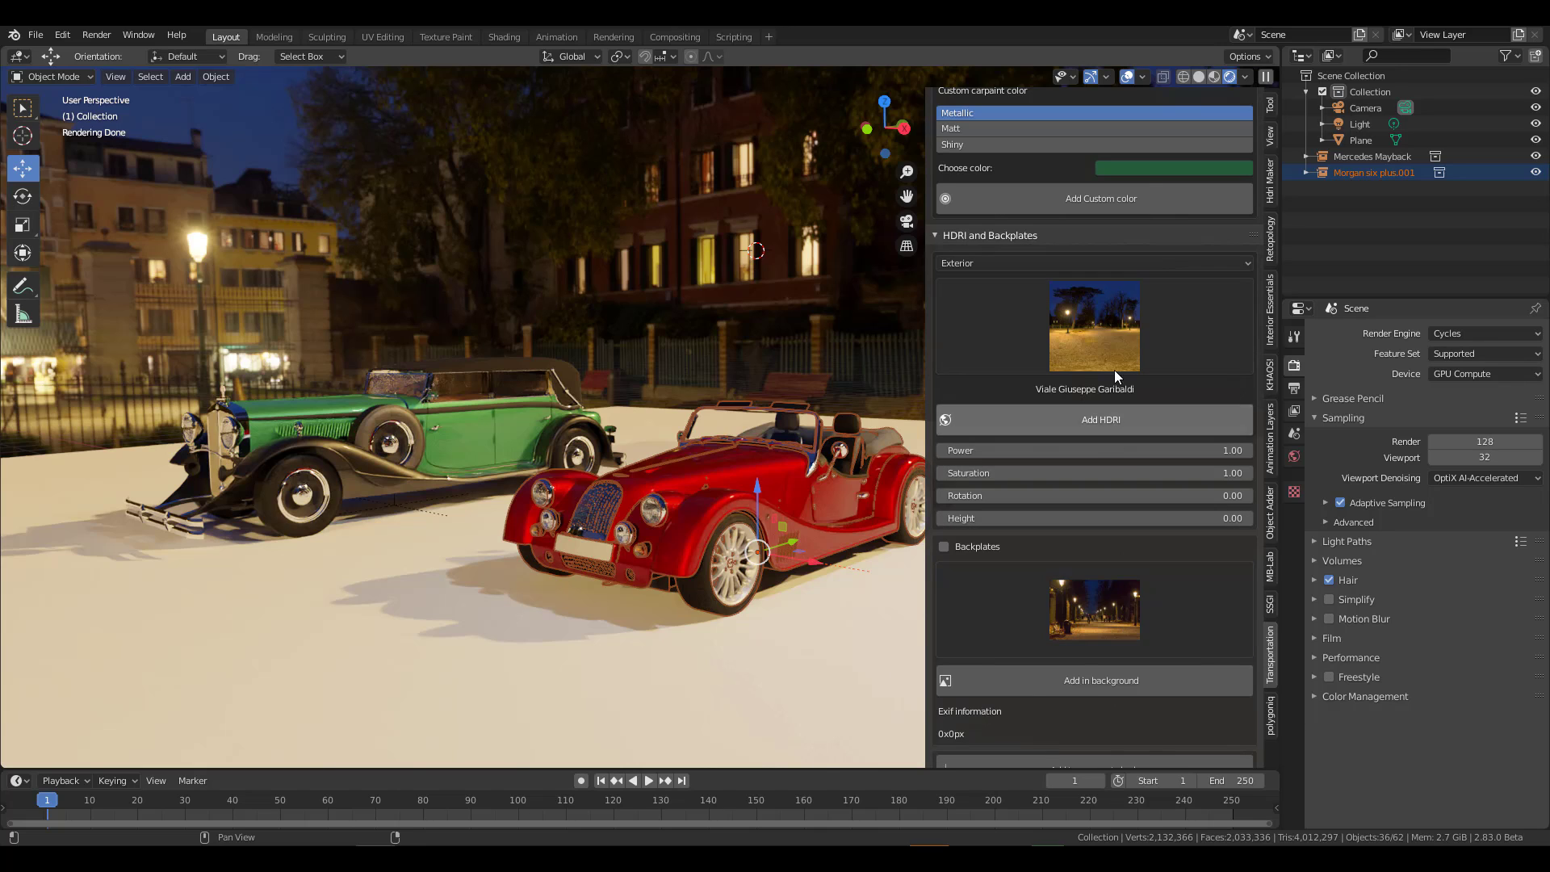
Add the Dikhololo sunset HDRI and choose its fourth savanna backplate.
{"action": "left_click", "coordinate": [1103, 318]}
{"action": "left_click", "coordinate": [1119, 520]}
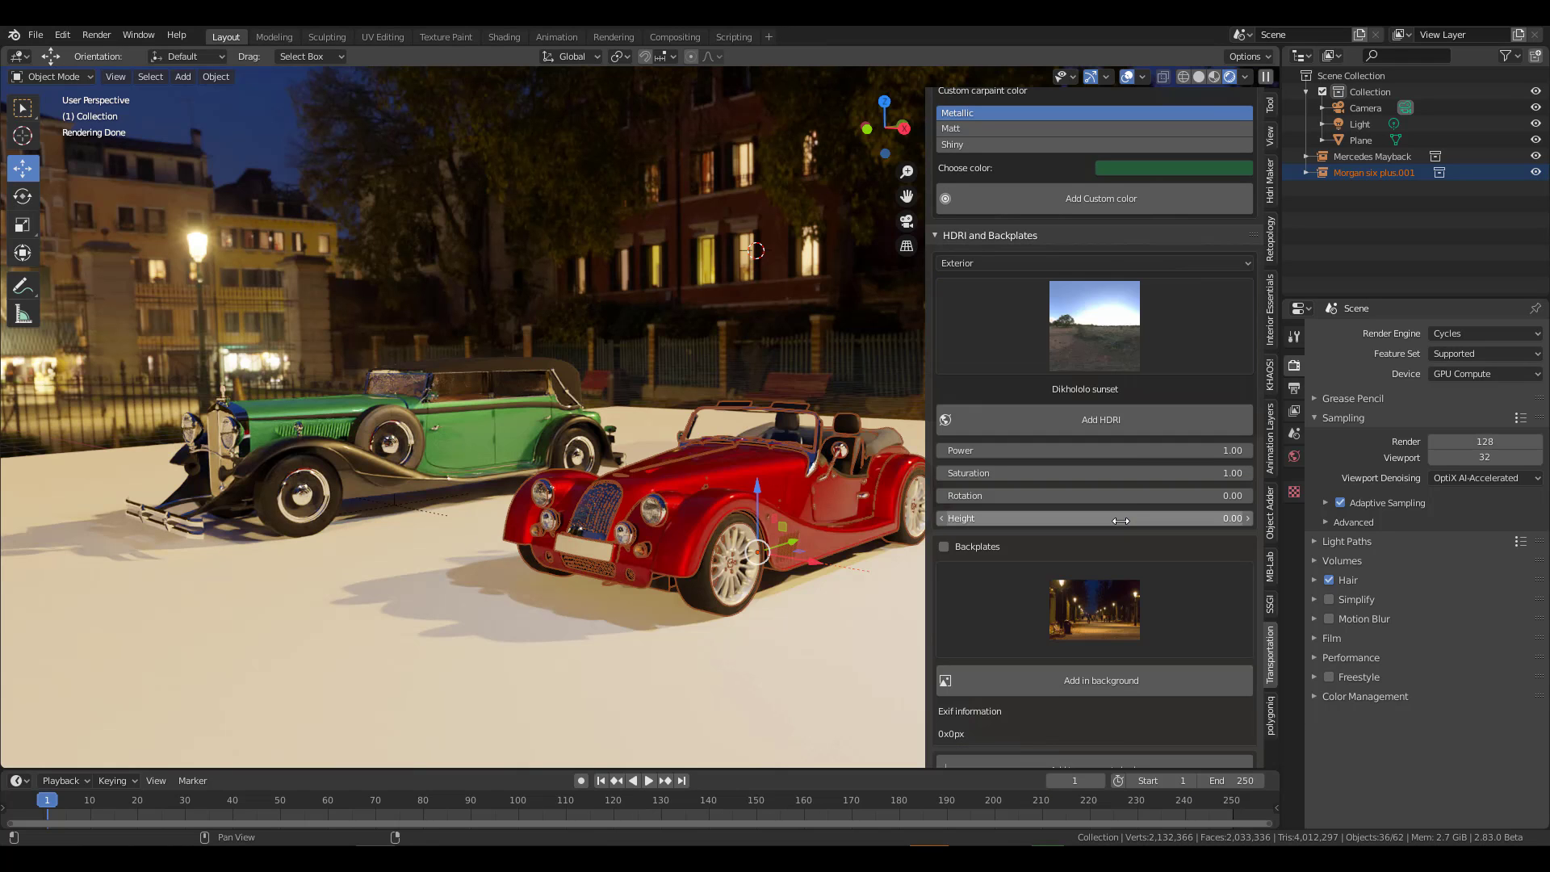
{"action": "left_click", "coordinate": [1113, 423]}
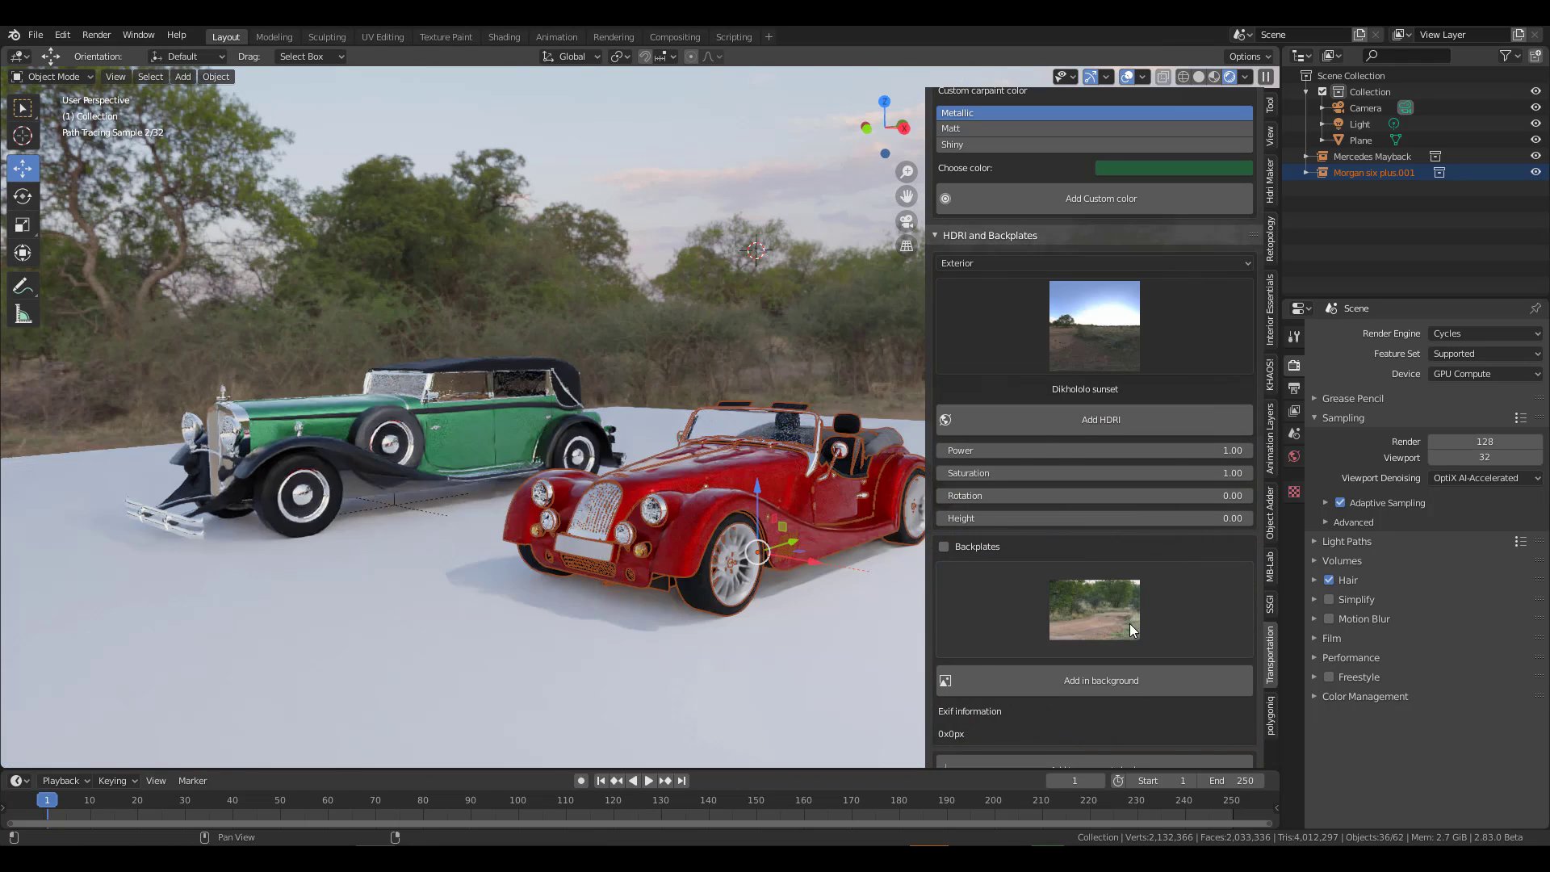
{"action": "left_click", "coordinate": [1131, 625]}
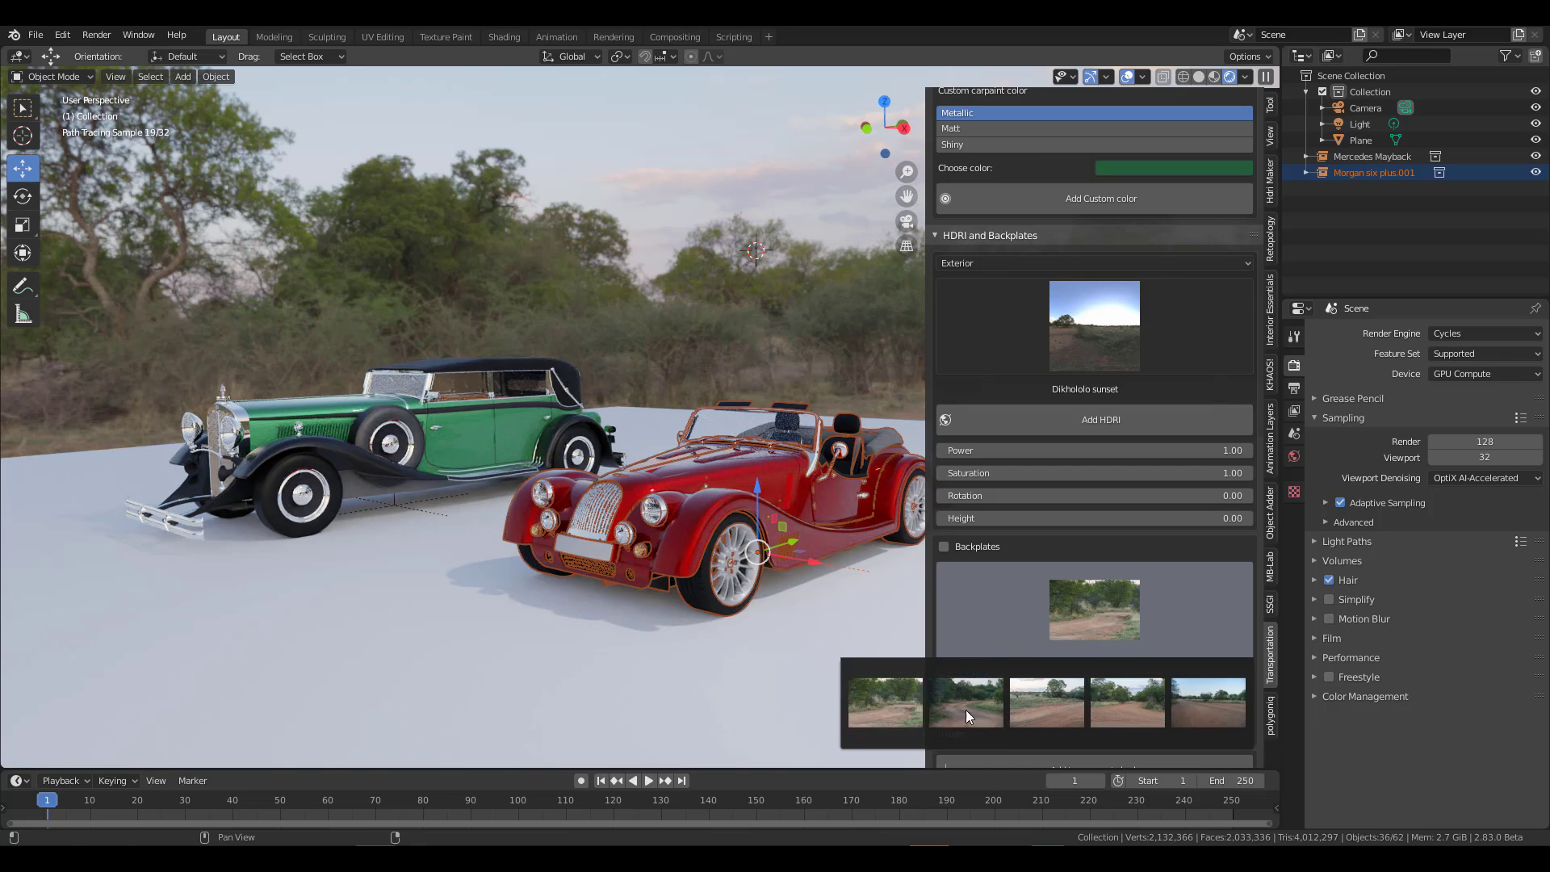
{"action": "left_click", "coordinate": [1110, 714]}
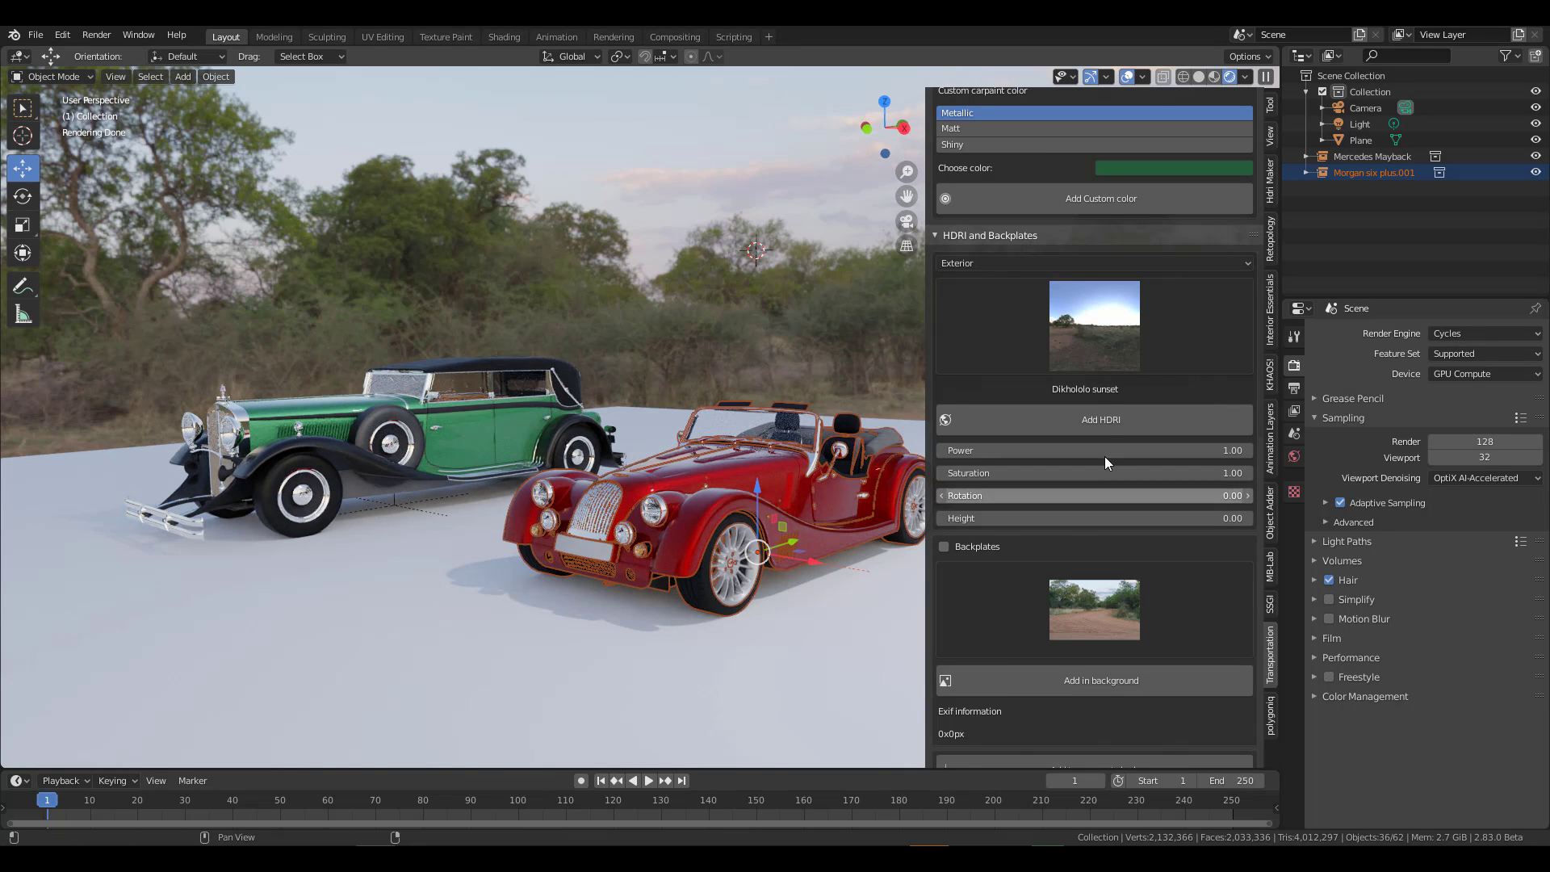
Add the Ostrich Road HDRI and choose the third road backplate image.
{"action": "left_click", "coordinate": [1101, 324]}
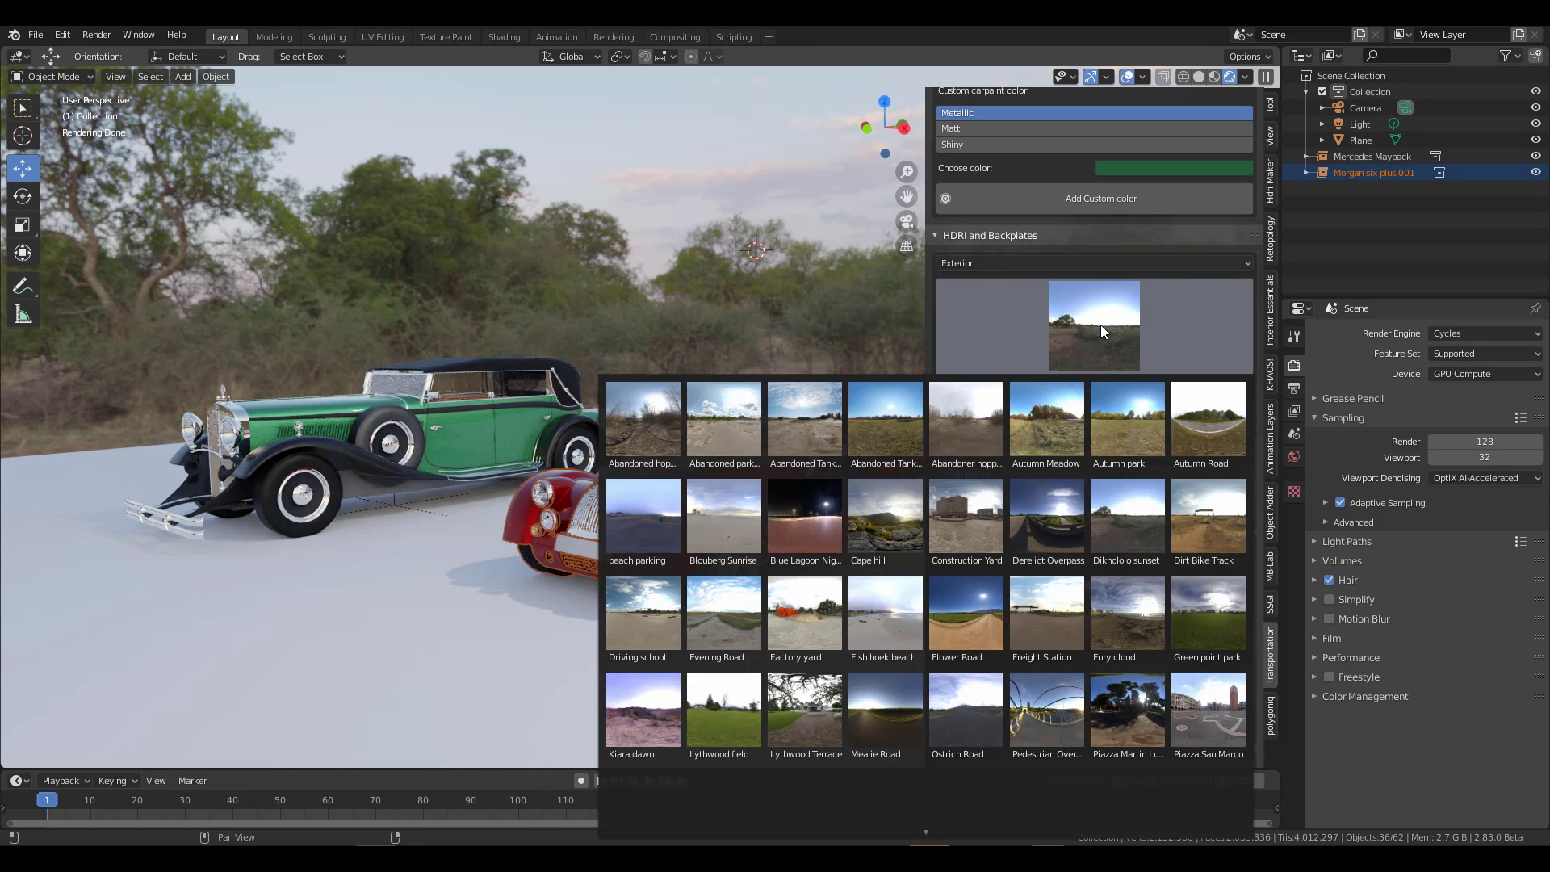
{"action": "left_click", "coordinate": [993, 714]}
{"action": "left_click", "coordinate": [1104, 420]}
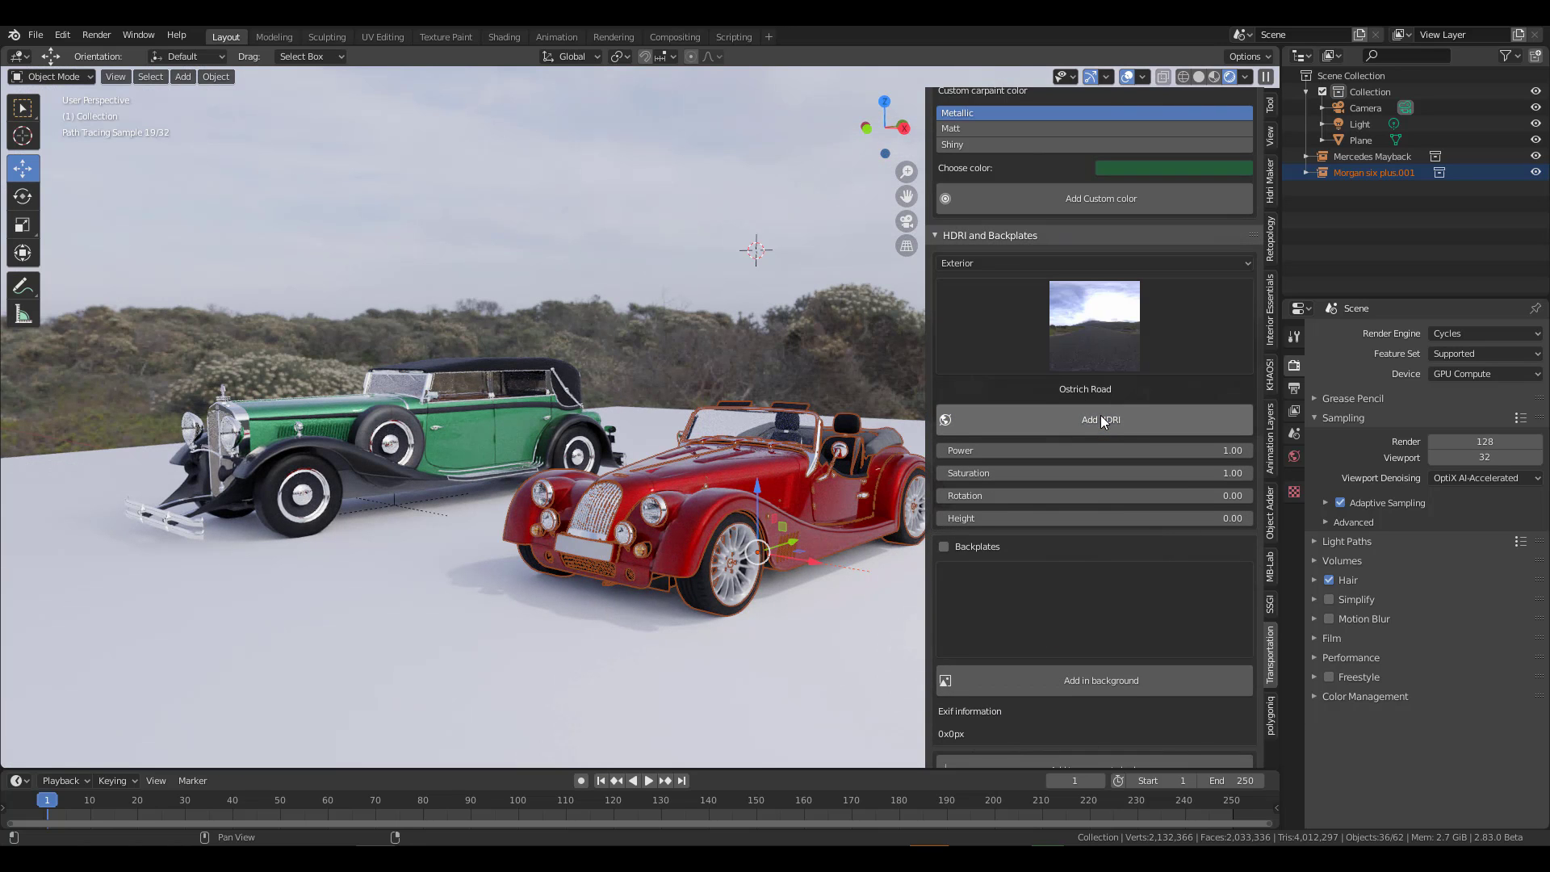
{"action": "left_click", "coordinate": [1074, 594]}
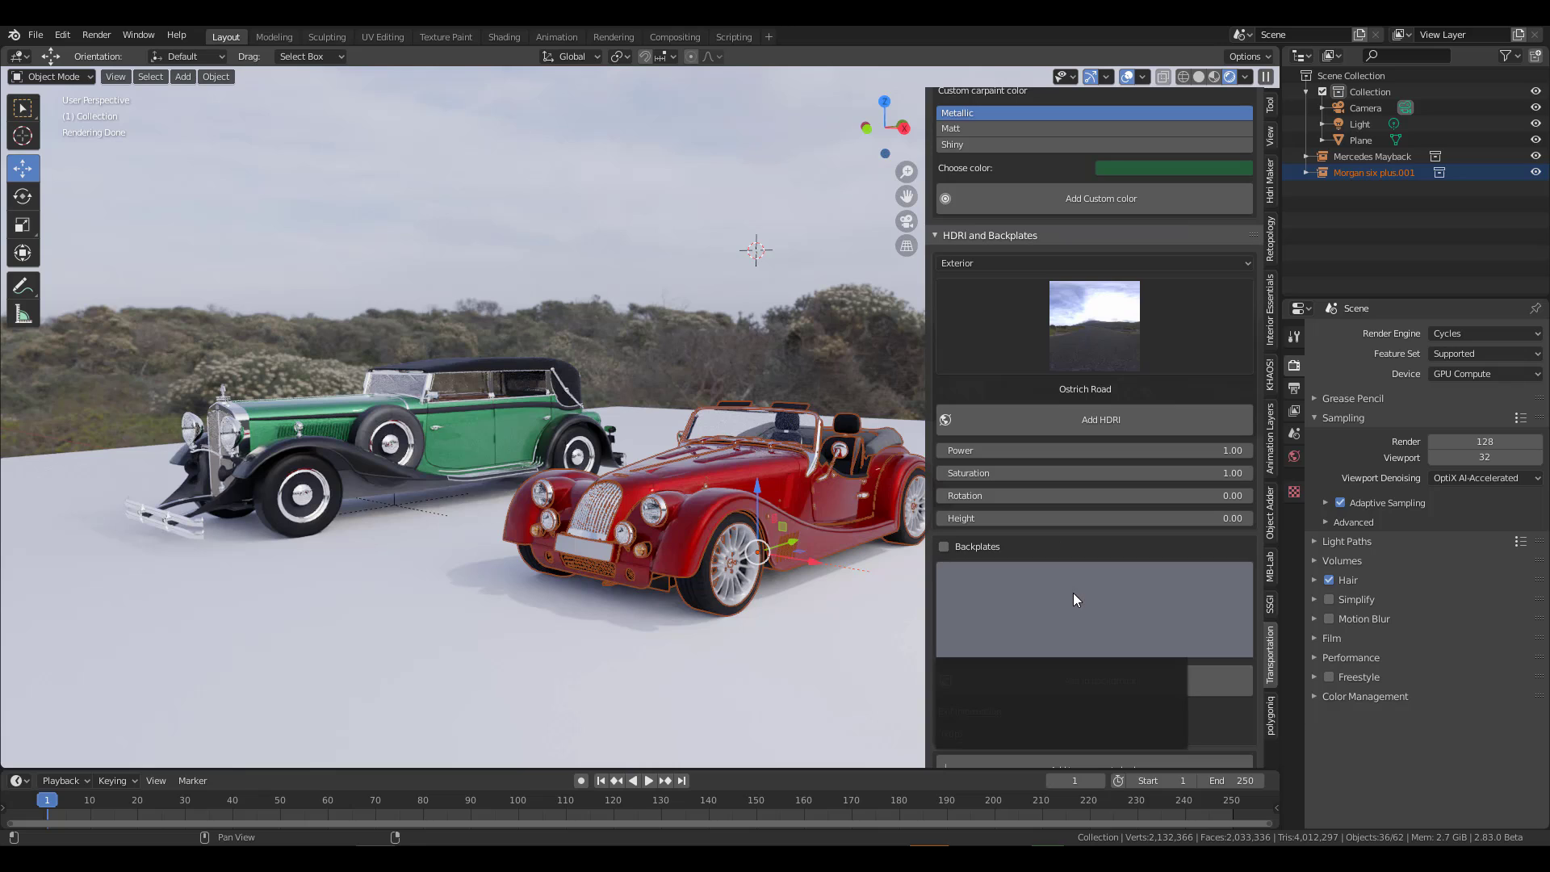
{"action": "left_click", "coordinate": [1146, 710]}
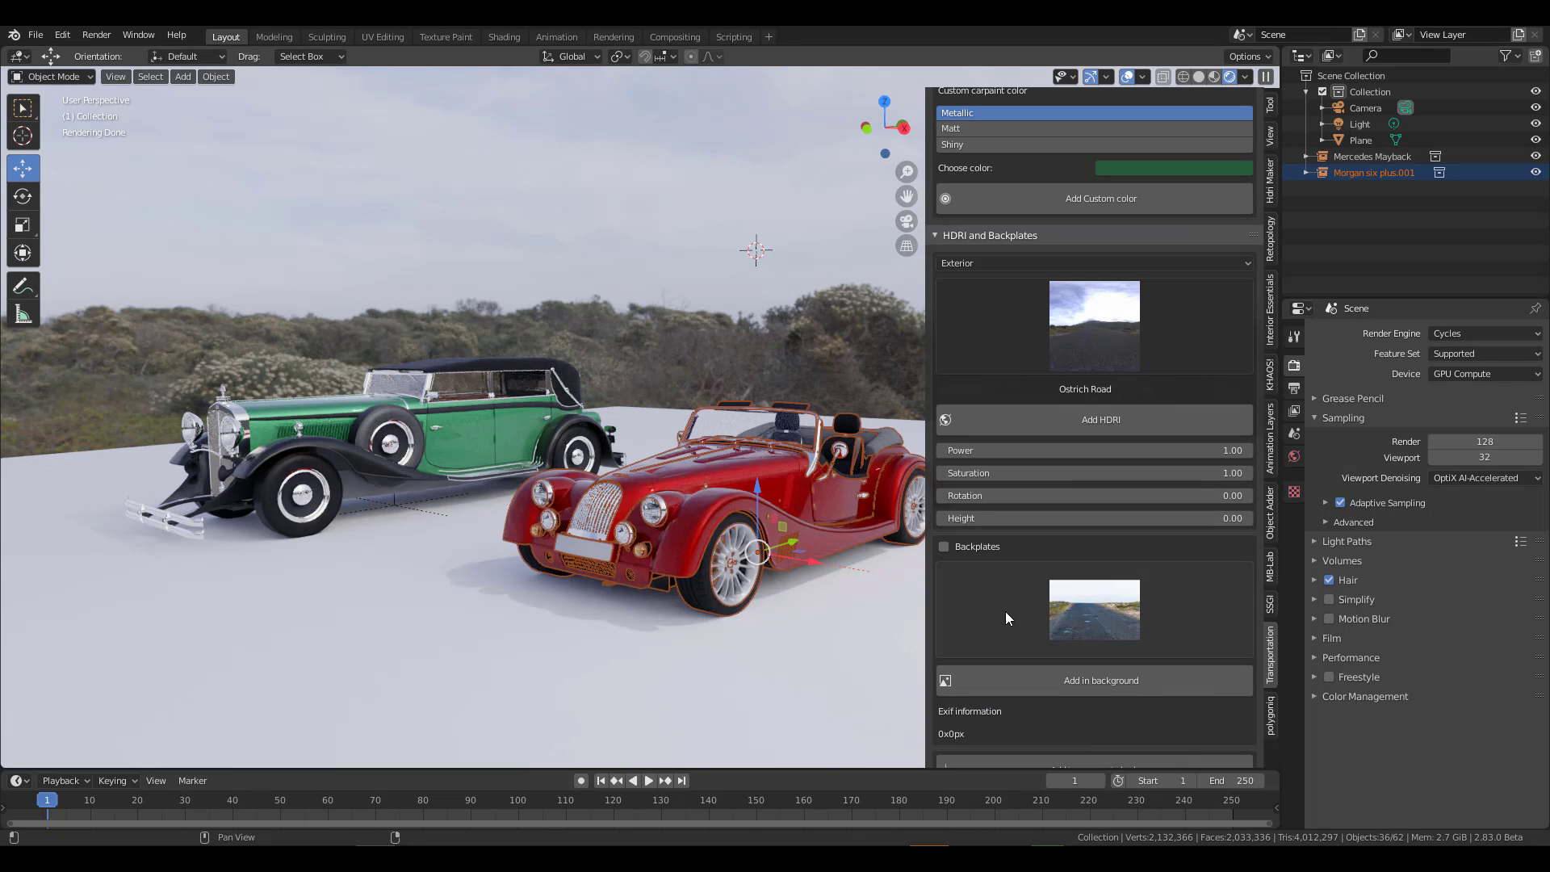
Enable the backplate, look through the camera, and turn on Lock Camera to View.
{"action": "left_click", "coordinate": [944, 549]}
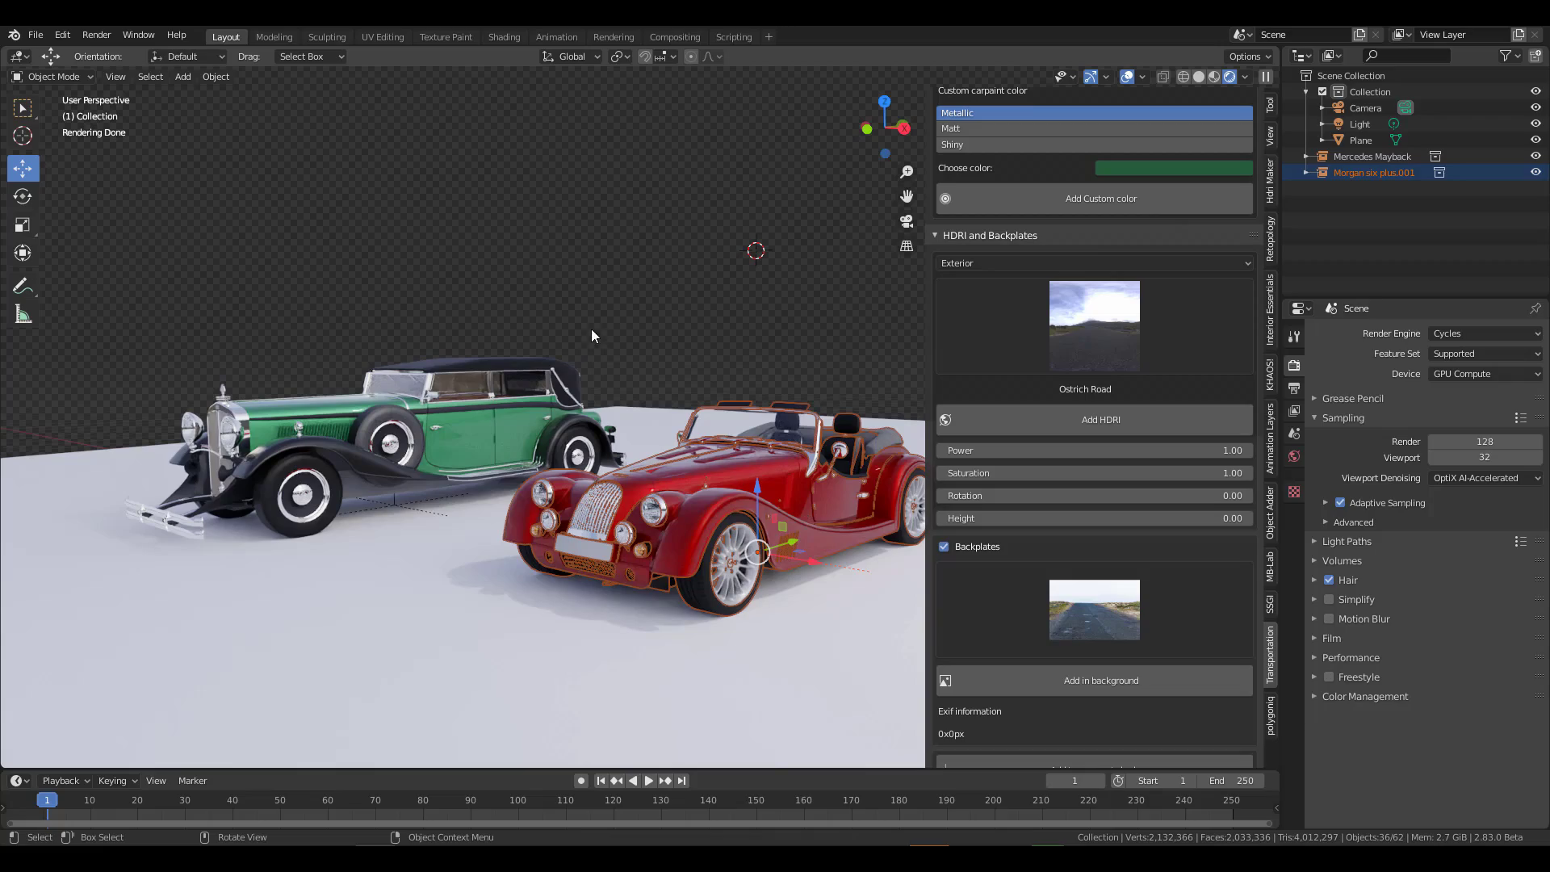
{"action": "key", "text": "KP_0"}
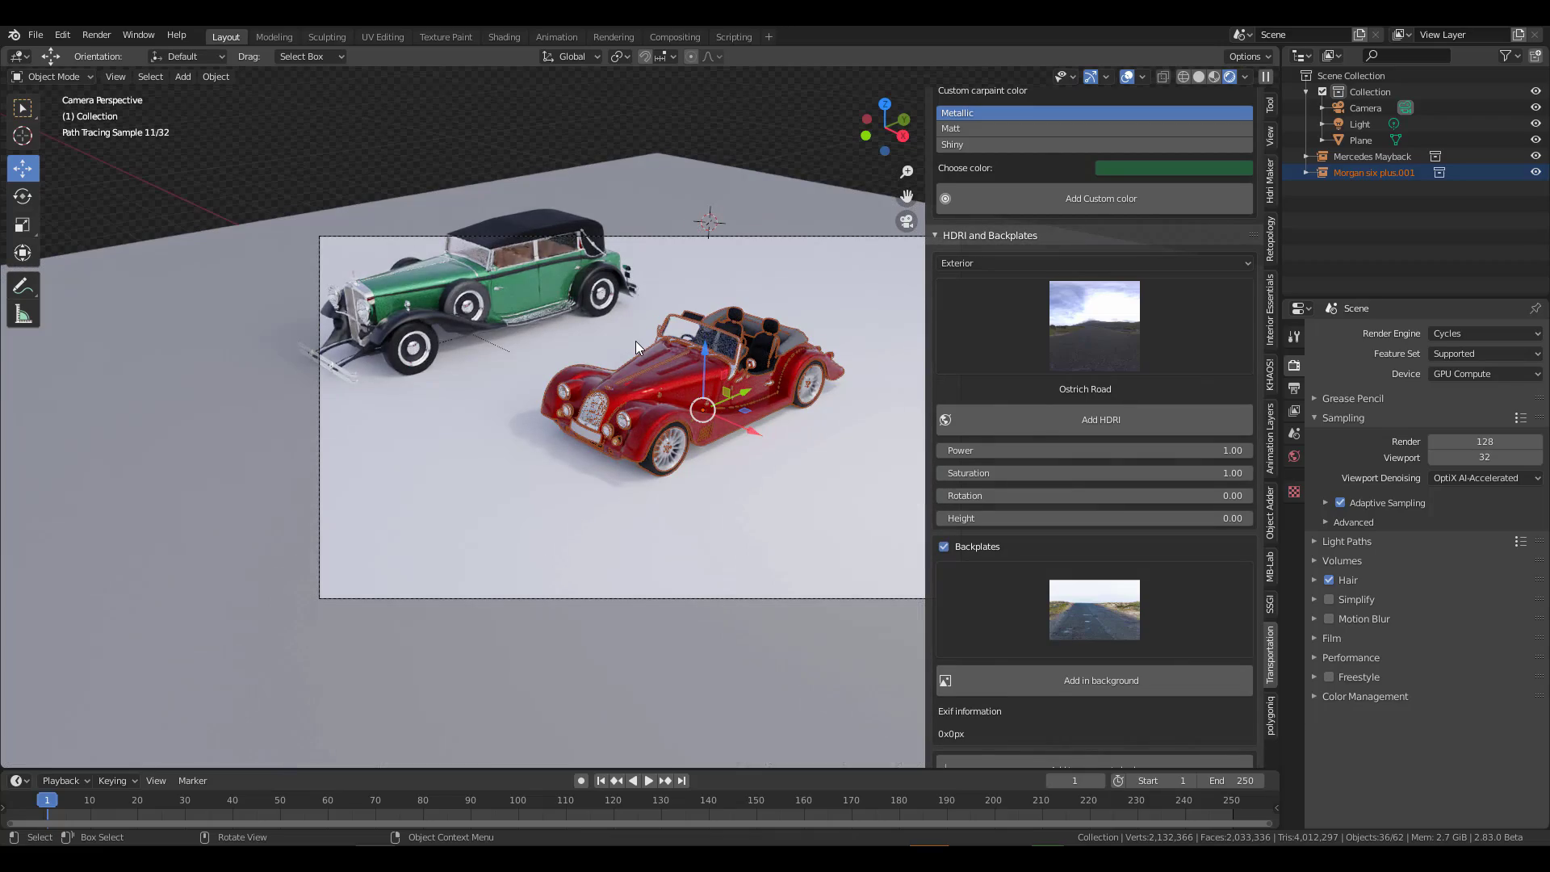
{"action": "scroll", "coordinate": [637, 341], "scroll_direction": "up", "scroll_amount": 4}
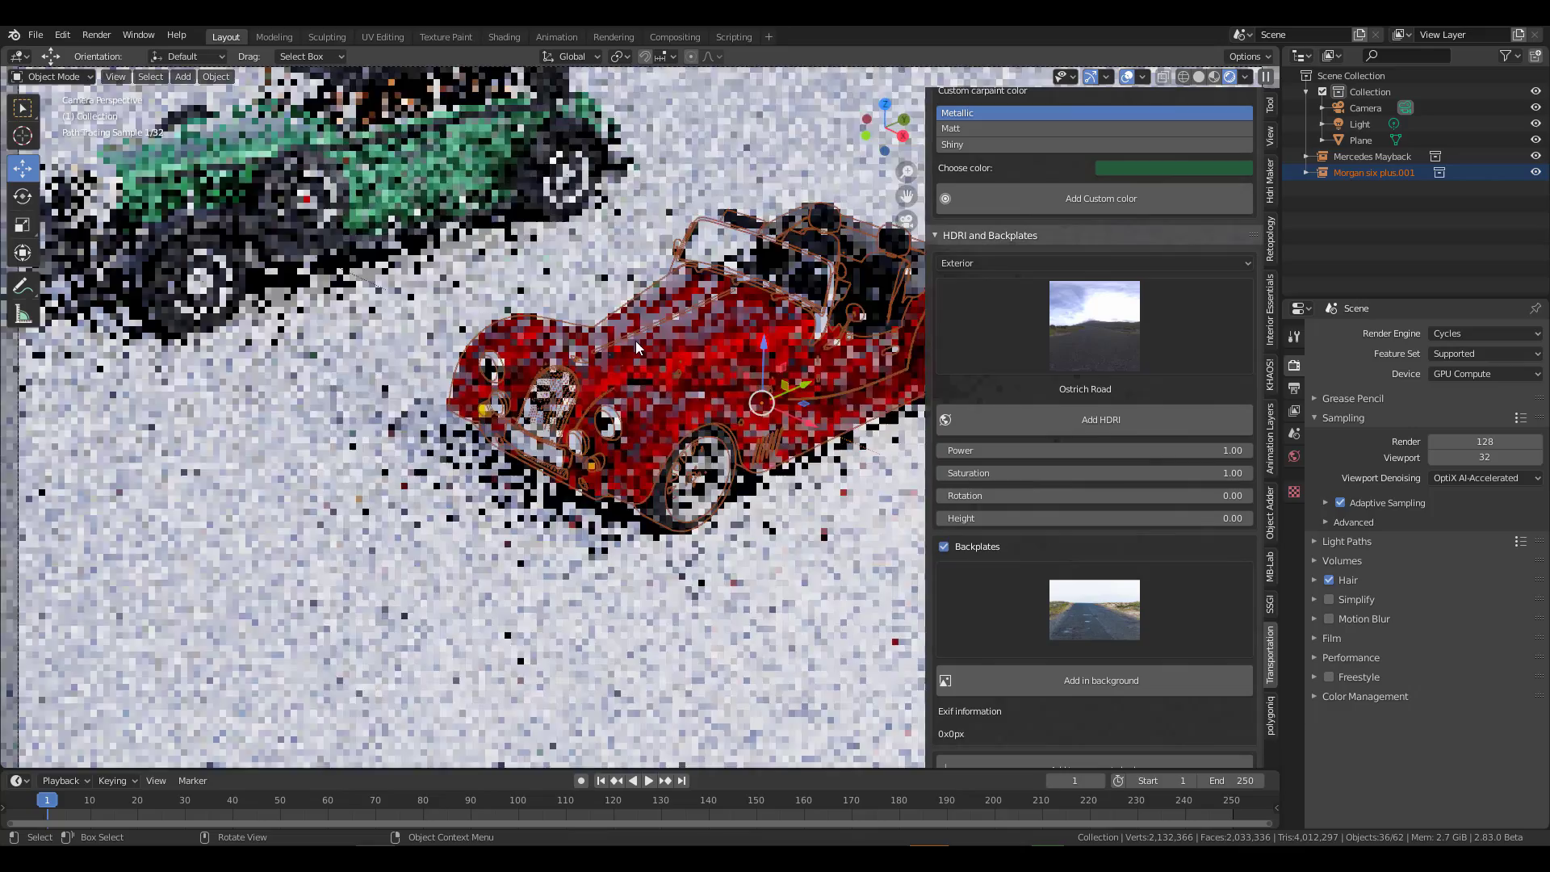
{"action": "left_click", "coordinate": [1271, 136]}
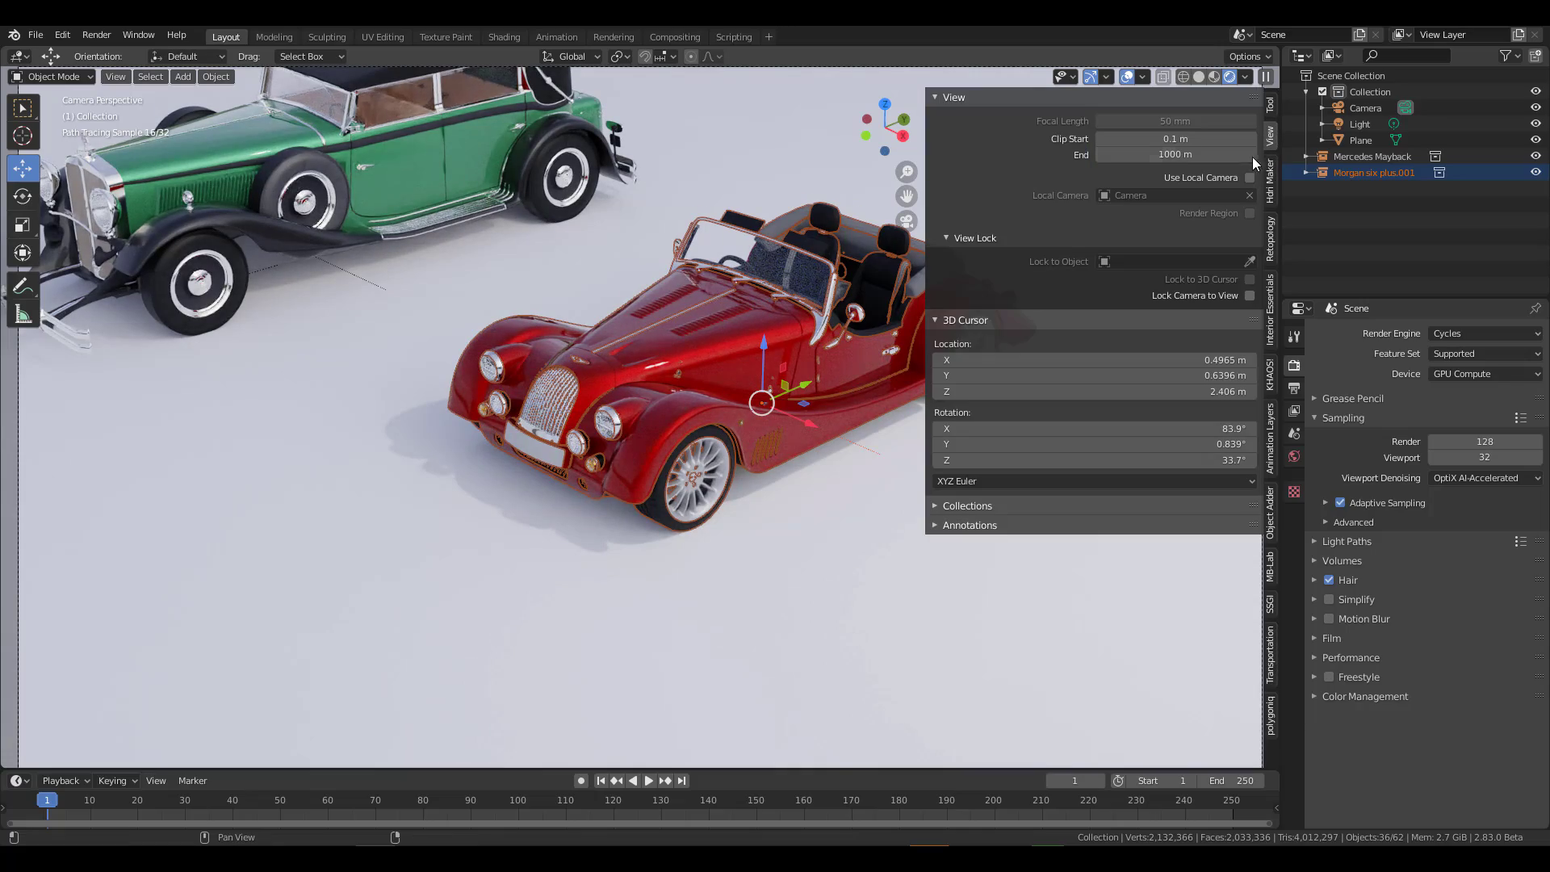
{"action": "left_click", "coordinate": [1250, 294]}
{"action": "middle_click_drag", "start_coordinate": [718, 423], "coordinate": [722, 573]}
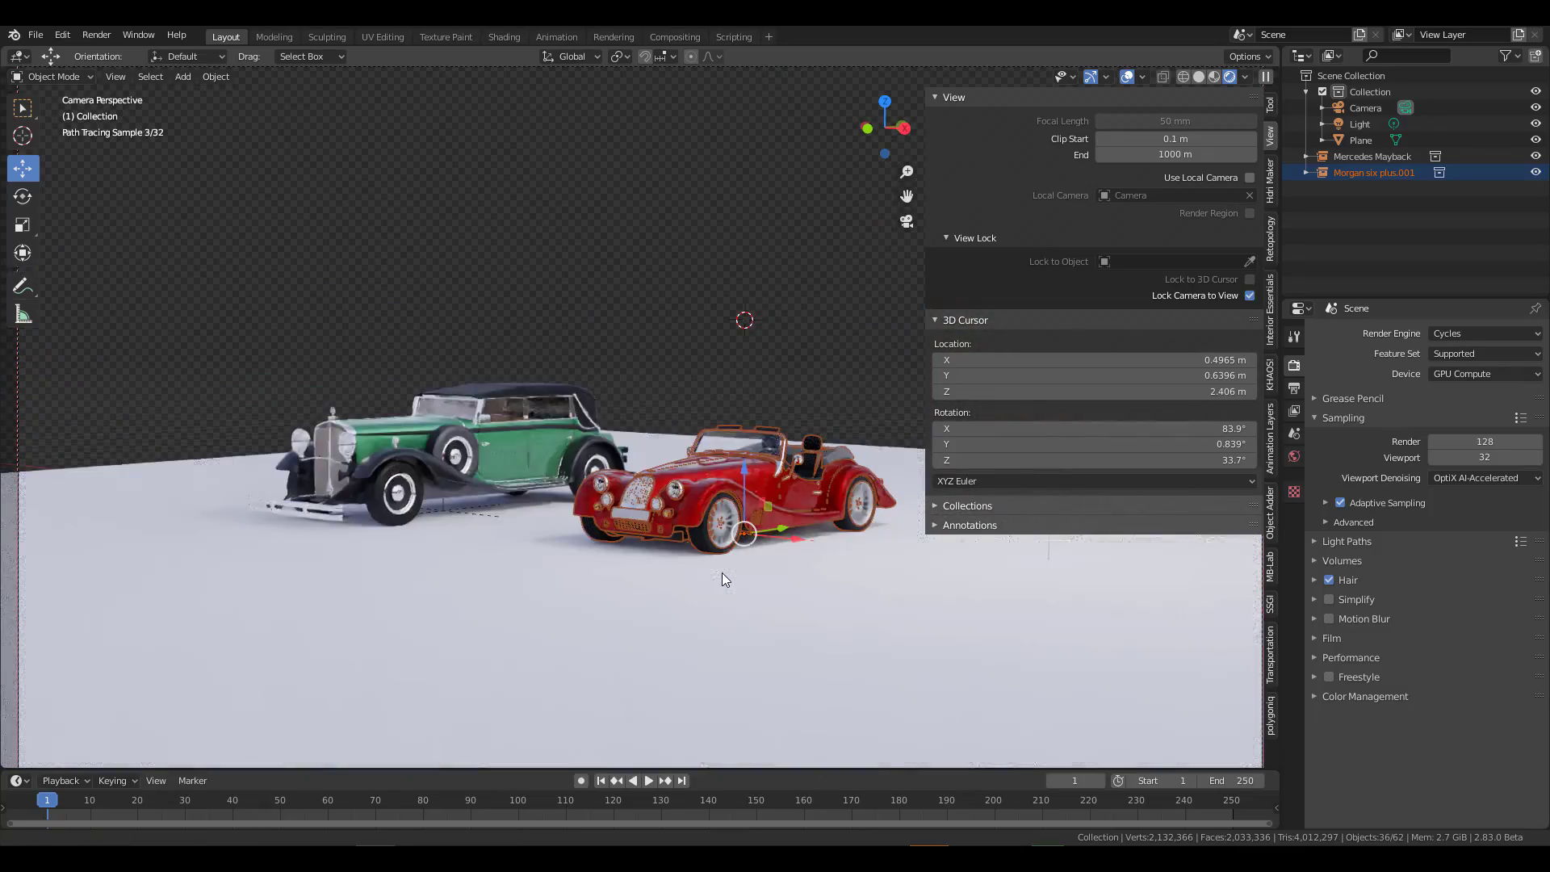
Select the ground plane, add the road backplate in background, and face the cars head-on.
{"action": "left_click", "coordinate": [763, 694]}
{"action": "left_click", "coordinate": [1271, 656]}
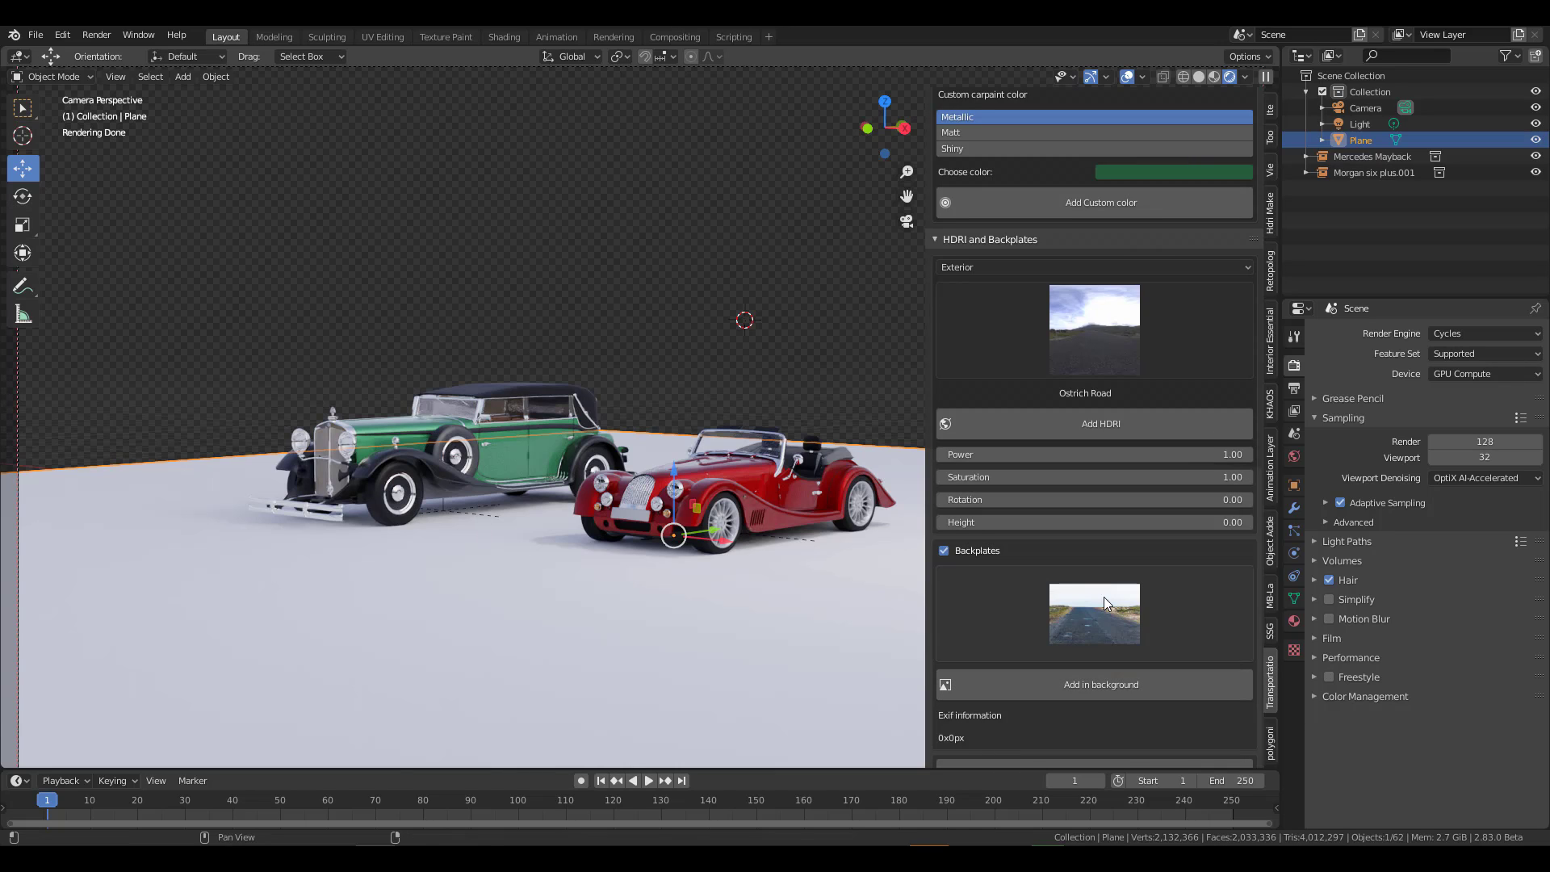
{"action": "left_click", "coordinate": [1078, 685]}
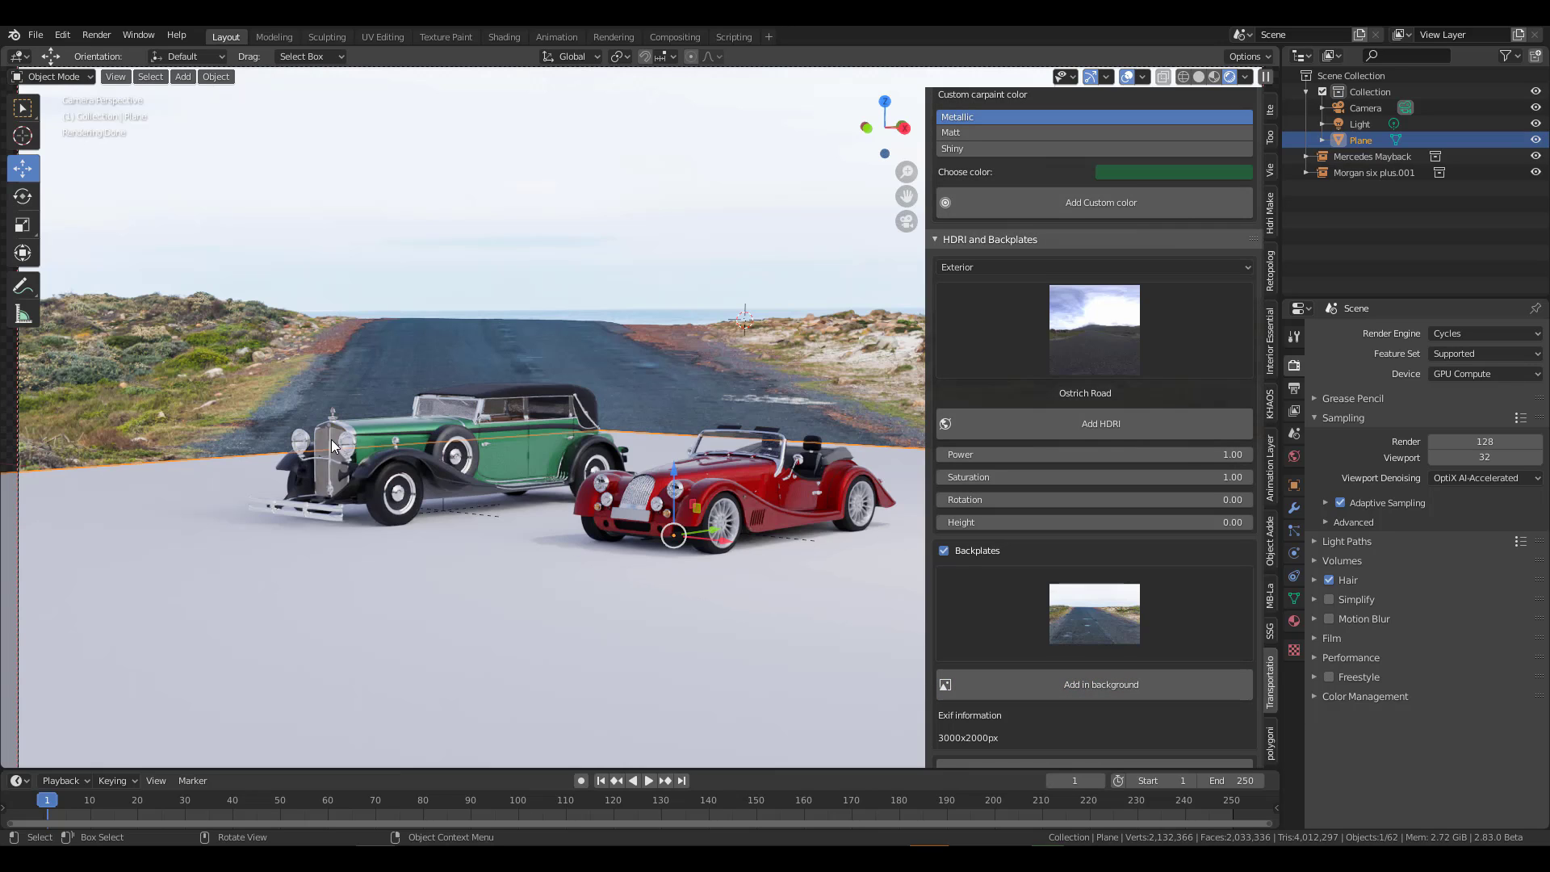
{"action": "middle_click_drag", "start_coordinate": [467, 574], "coordinate": [690, 597]}
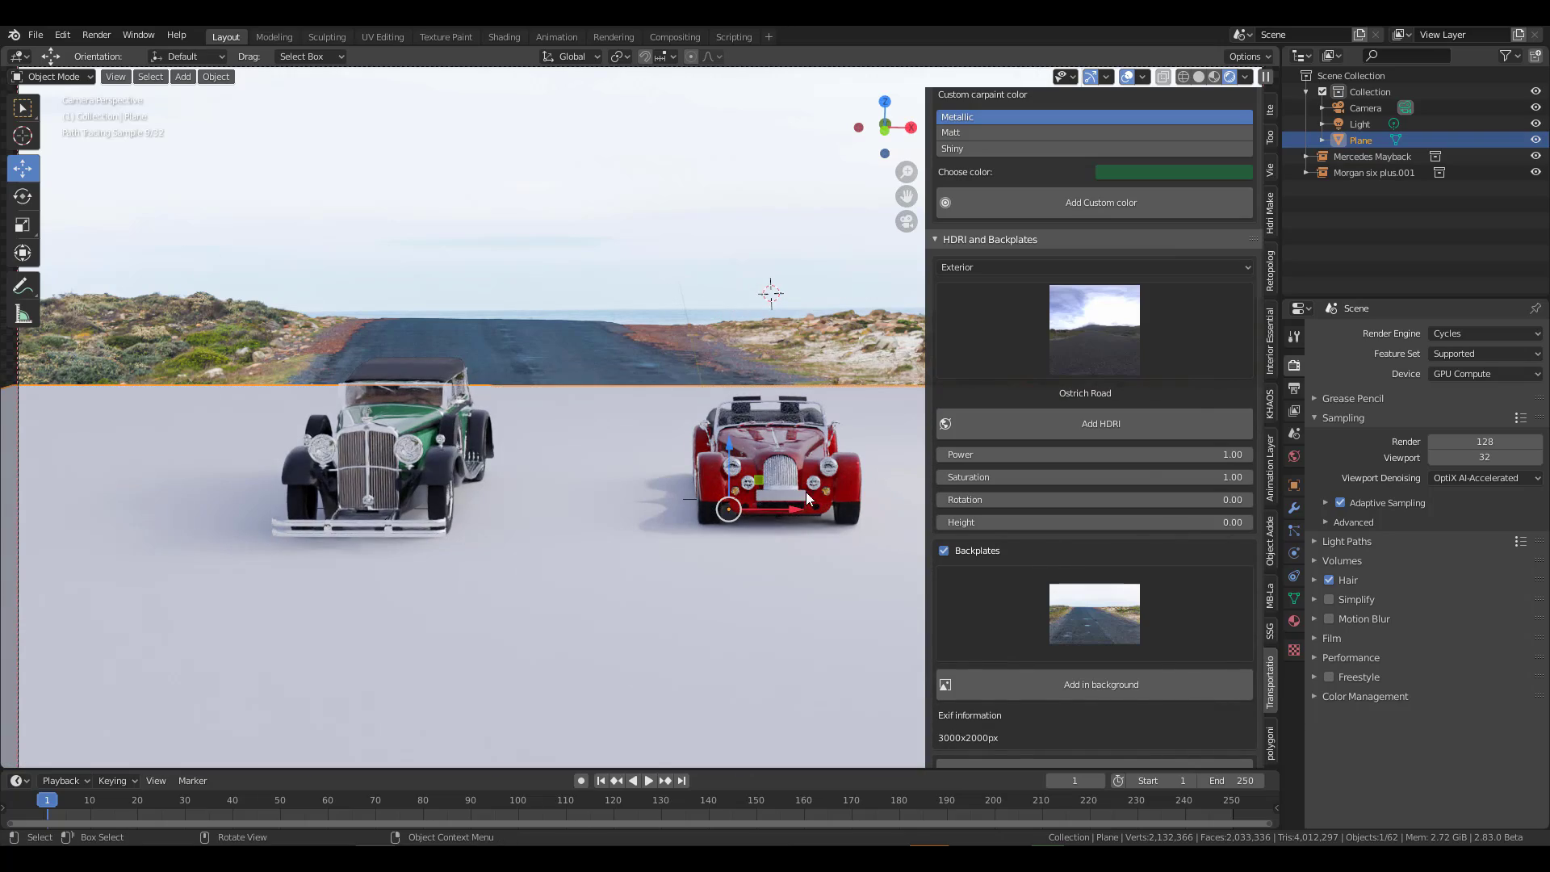
Shift the red Morgan and the Mercedes Maybach along X to sit side by side.
{"action": "left_click", "coordinate": [800, 490]}
{"action": "key", "text": "shift+d"}
{"action": "key", "text": "x"}
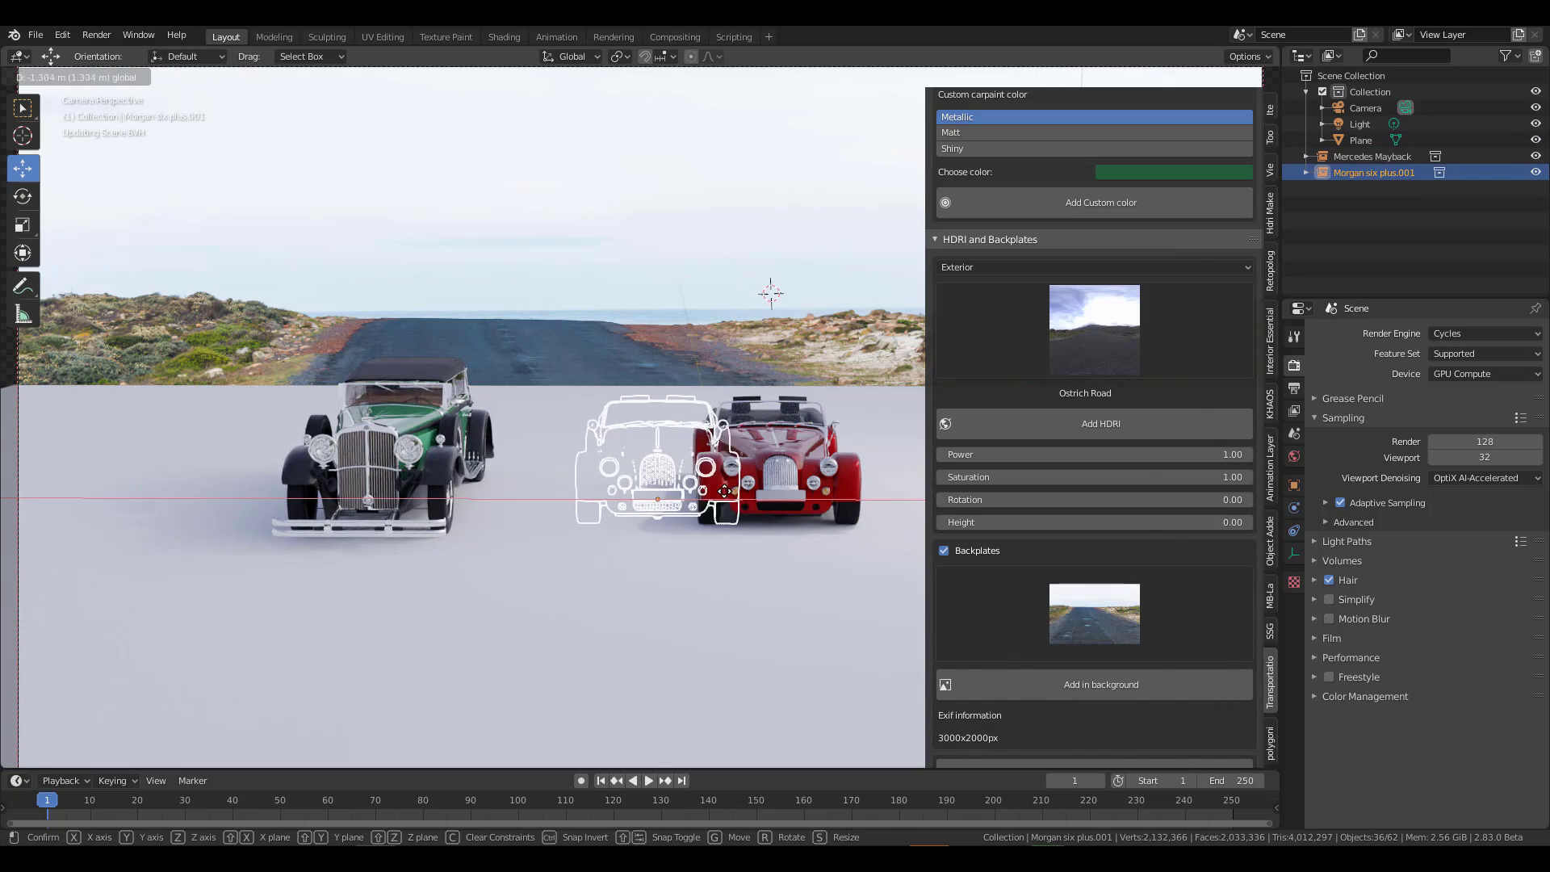
{"action": "left_click", "coordinate": [703, 510]}
{"action": "left_click", "coordinate": [430, 487]}
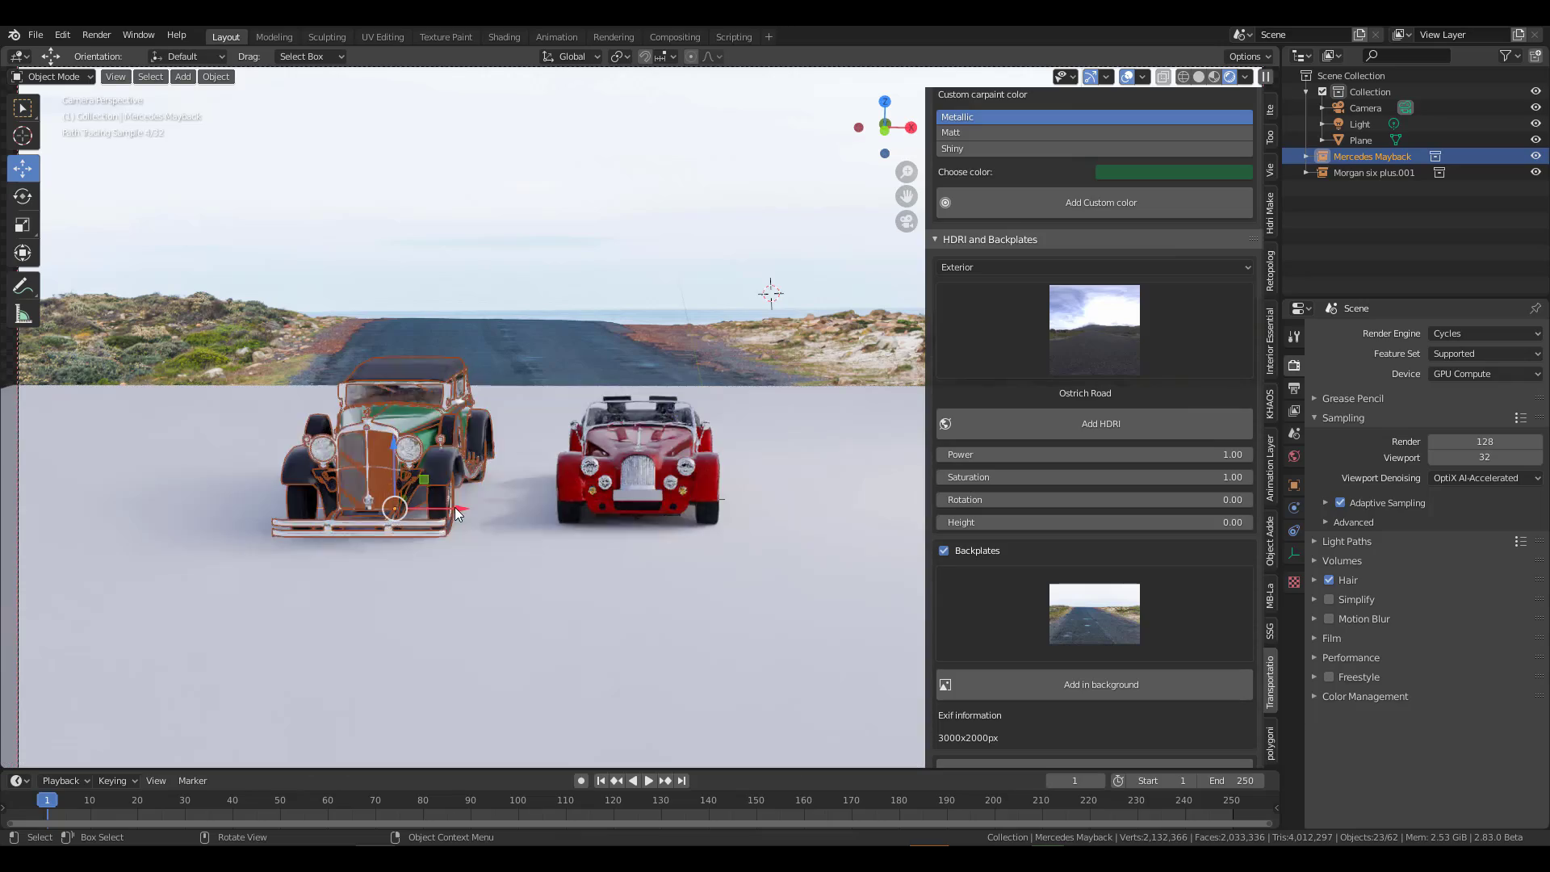
{"action": "key", "text": "g"}
{"action": "key", "text": "x"}
{"action": "left_click", "coordinate": [498, 510]}
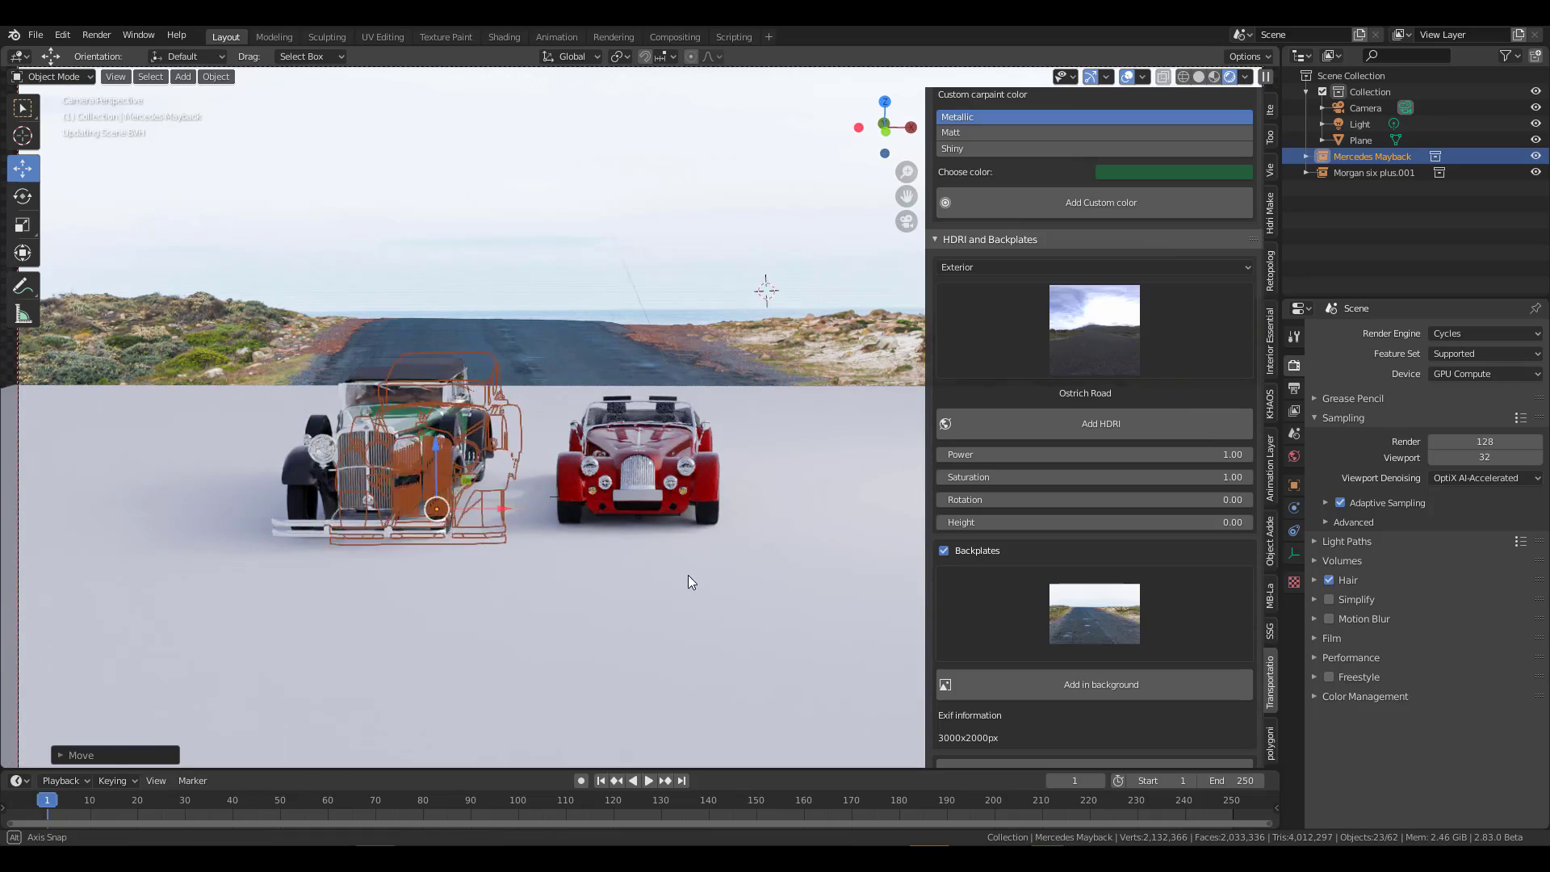
{"action": "middle_click_drag", "start_coordinate": [714, 574], "coordinate": [701, 585]}
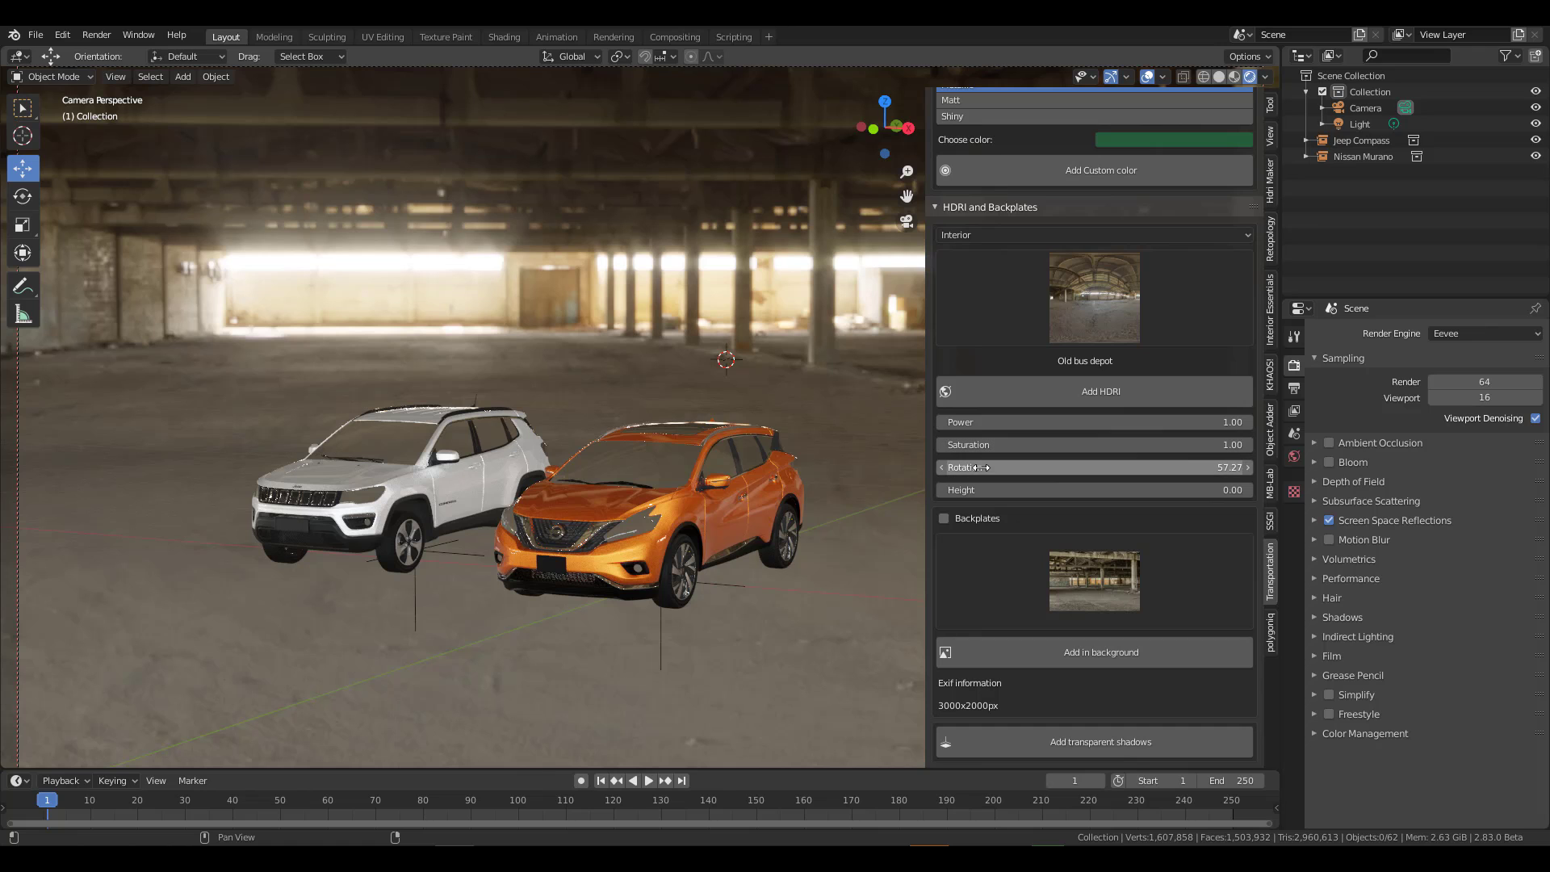
Rotate the Old bus depot HDRI and orbit to a front view of both cars.
{"action": "mouse_move", "coordinate": [977, 468]}
{"action": "left_mouse_down"}
{"action": "mouse_move", "coordinate": [1033, 467]}
{"action": "mouse_move", "coordinate": [995, 468]}
{"action": "left_mouse_up"}
{"action": "middle_click_drag", "start_coordinate": [544, 555], "coordinate": [732, 504]}
{"action": "scroll", "coordinate": [695, 565], "scroll_direction": "up", "scroll_amount": 3}
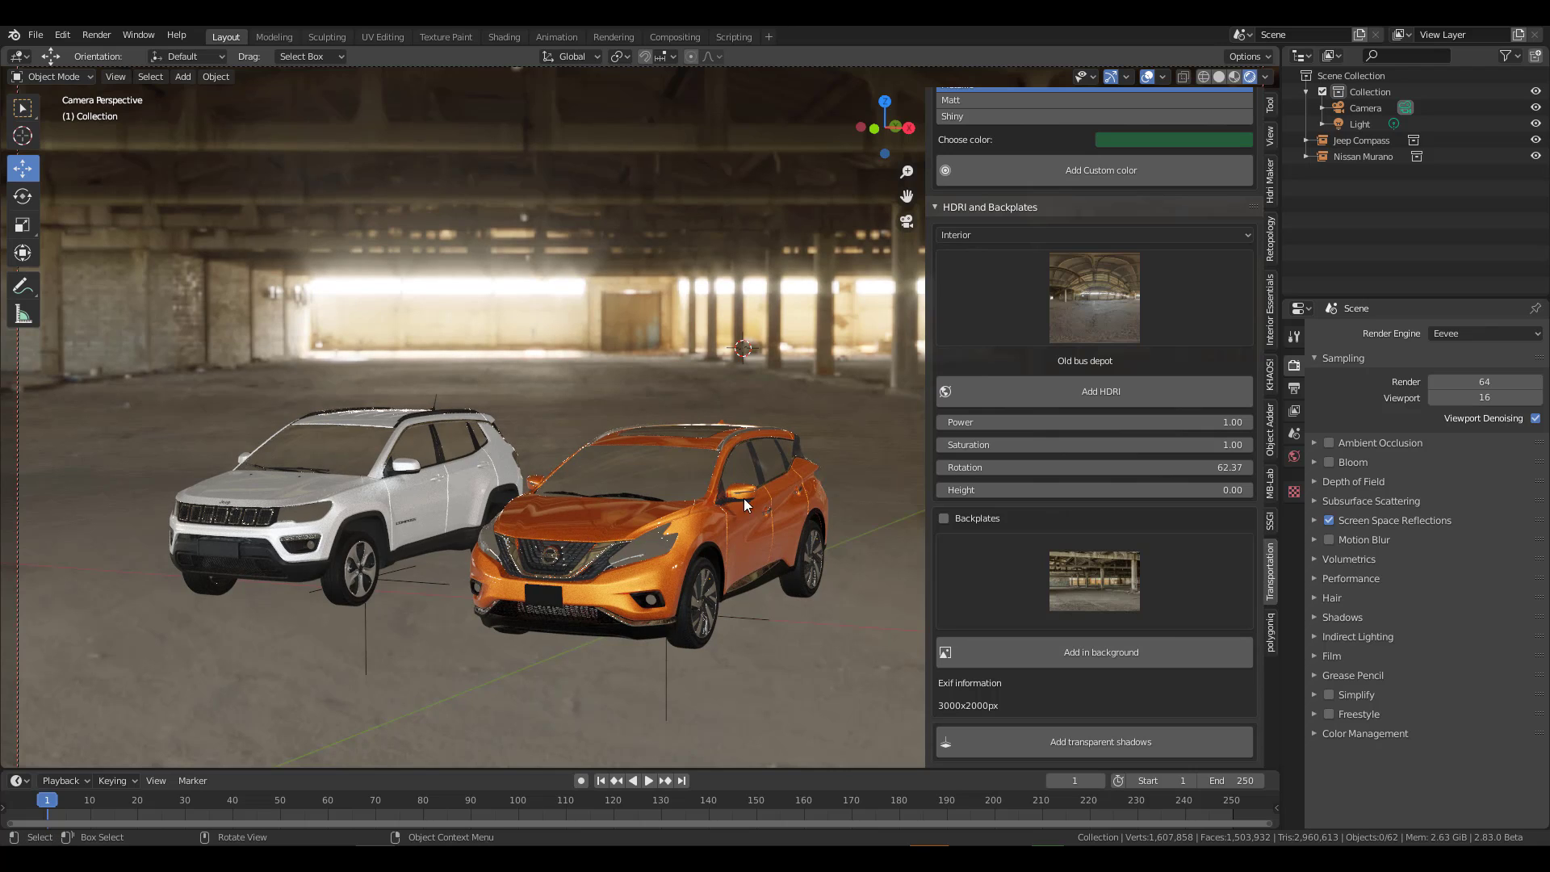
{"action": "left_click_drag", "start_coordinate": [1090, 468], "coordinate": [1155, 468]}
{"action": "mouse_move", "coordinate": [662, 516]}
{"action": "middle_mouse_down"}
{"action": "mouse_move", "coordinate": [689, 570]}
{"action": "mouse_move", "coordinate": [661, 567]}
{"action": "mouse_move", "coordinate": [651, 538]}
{"action": "mouse_move", "coordinate": [633, 558]}
{"action": "mouse_move", "coordinate": [657, 531]}
{"action": "middle_mouse_up"}
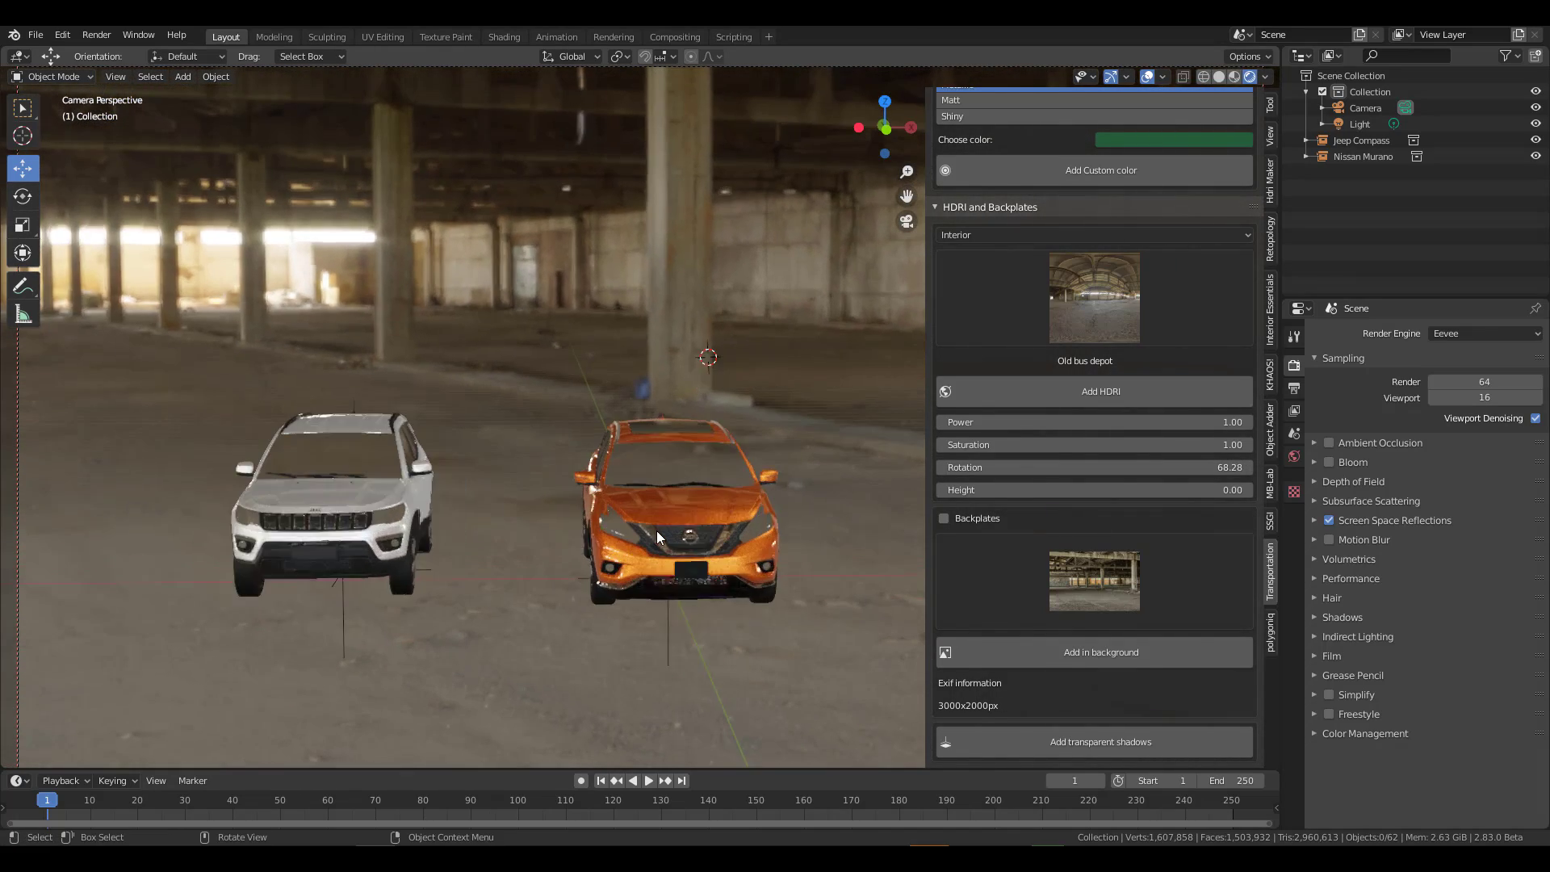
{"action": "scroll", "coordinate": [656, 531], "scroll_direction": "up", "scroll_amount": 2}
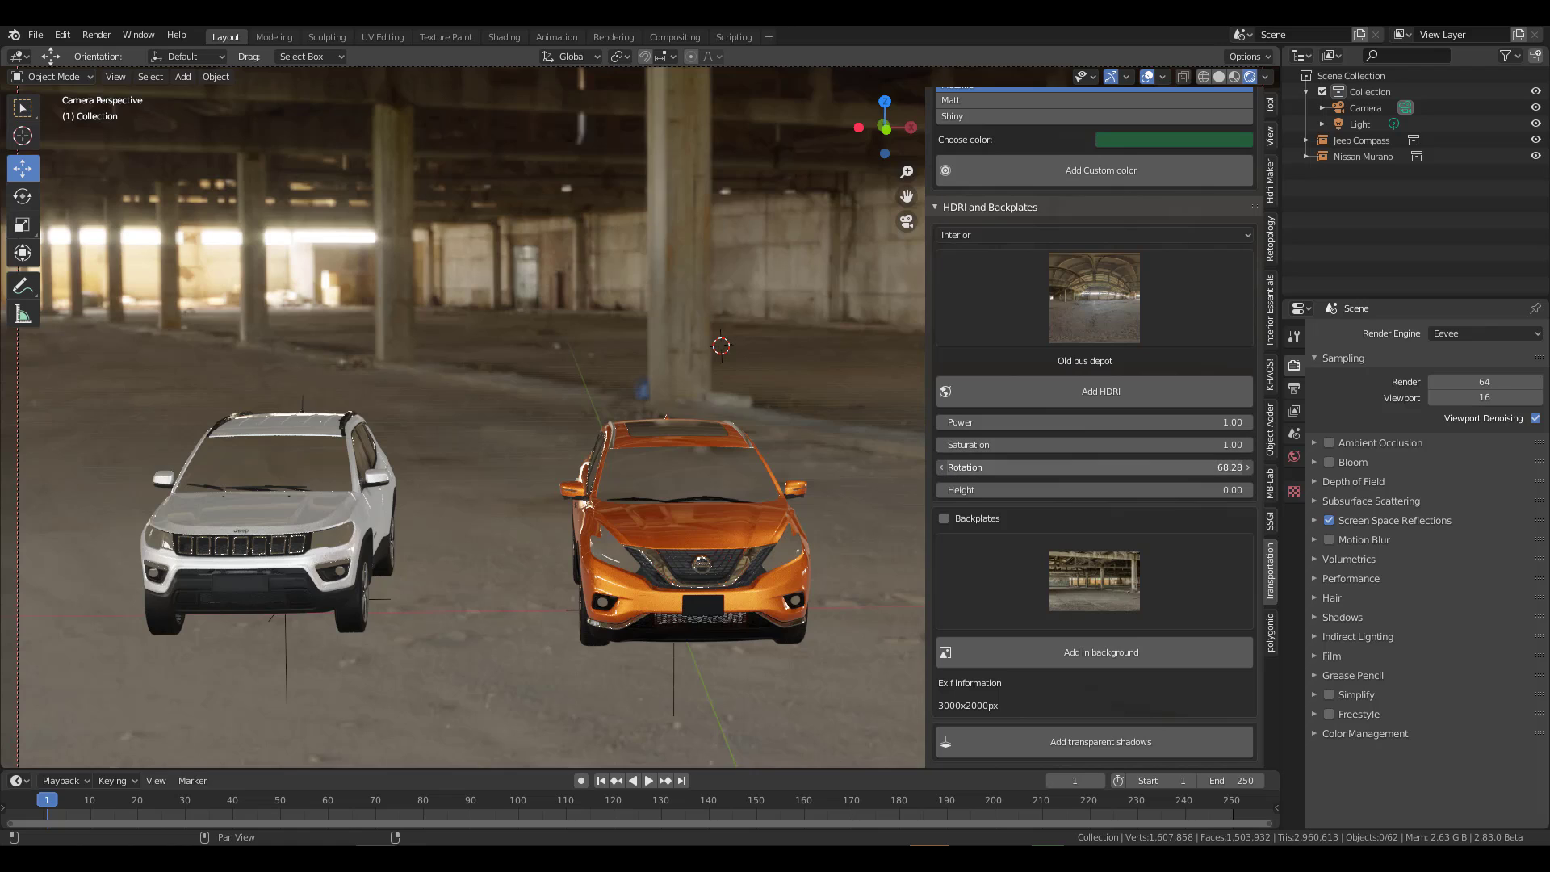
Set the depot HDRI rotation to 89.28, reframe the cars higher, and select the Nissan.
{"action": "left_click_drag", "start_coordinate": [979, 467], "coordinate": [1162, 468]}
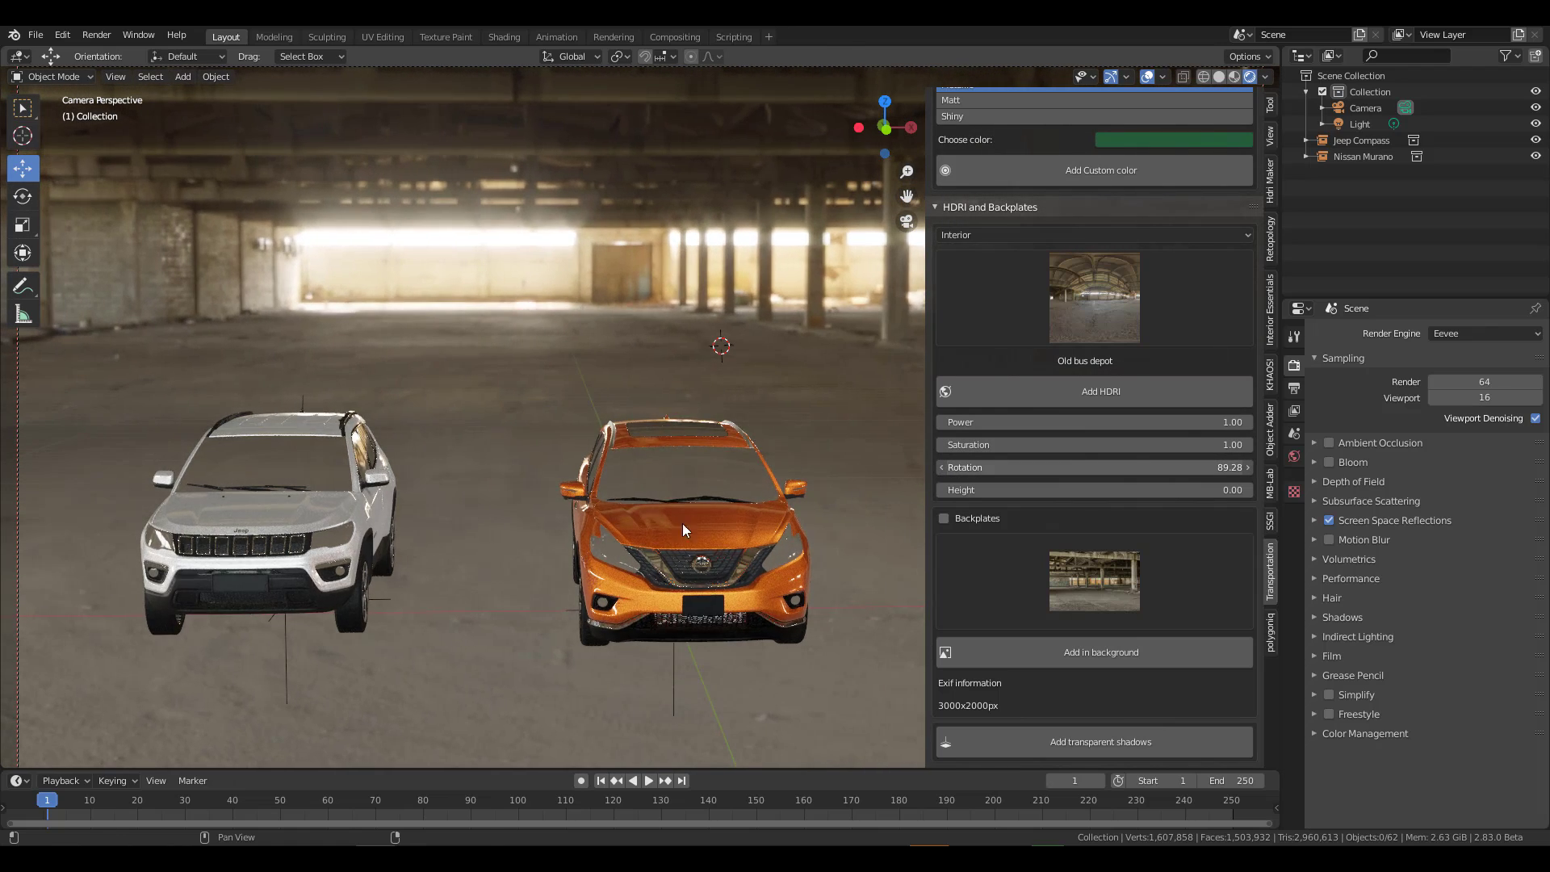
{"action": "scroll", "coordinate": [516, 520], "scroll_direction": "down", "scroll_amount": 2}
{"action": "scroll", "coordinate": [516, 520], "scroll_direction": "up", "scroll_amount": 1}
{"action": "middle_click_drag", "start_coordinate": [512, 493], "coordinate": [531, 419]}
{"action": "scroll", "coordinate": [500, 425], "scroll_direction": "down", "scroll_amount": 2}
{"action": "scroll", "coordinate": [510, 430], "scroll_direction": "up", "scroll_amount": 2}
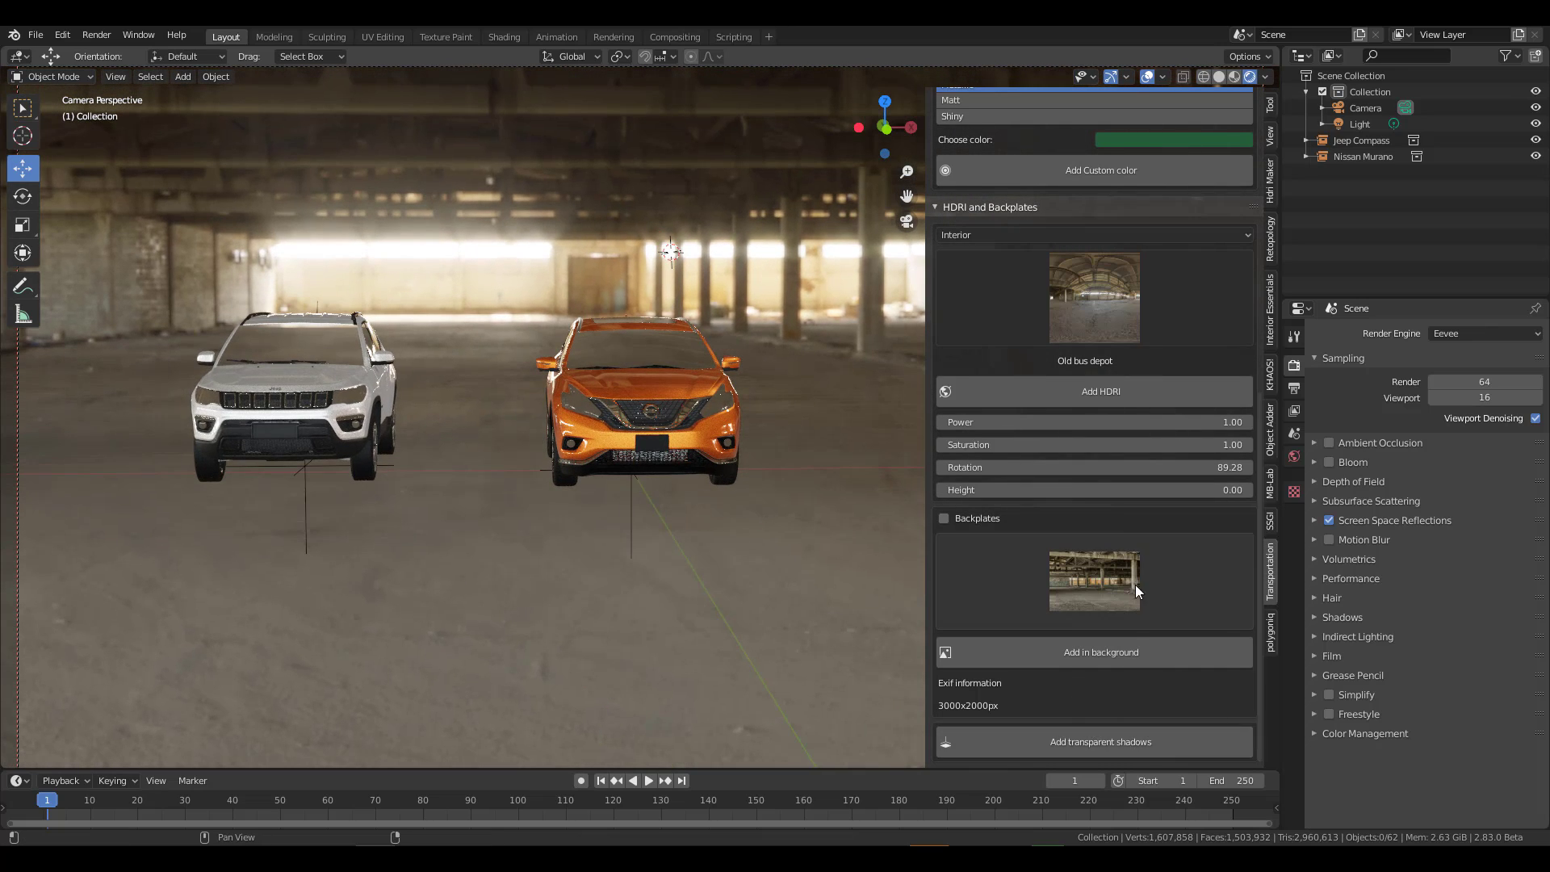
{"action": "left_click", "coordinate": [1140, 749]}
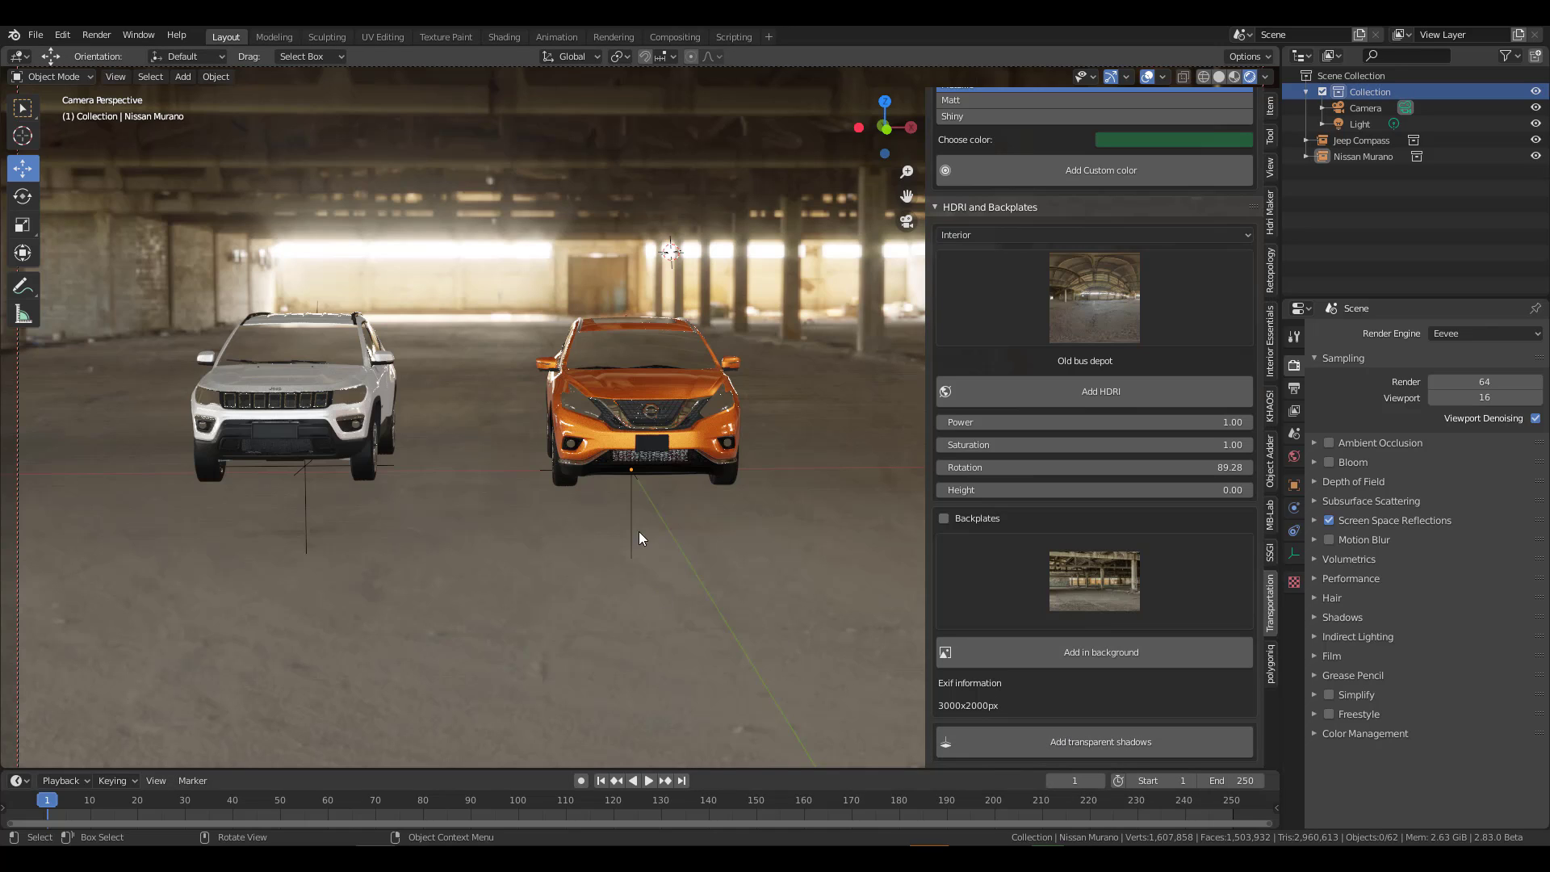
Switch the render engine to Cycles and deselect the Nissan Murano.
{"action": "left_click", "coordinate": [1471, 334]}
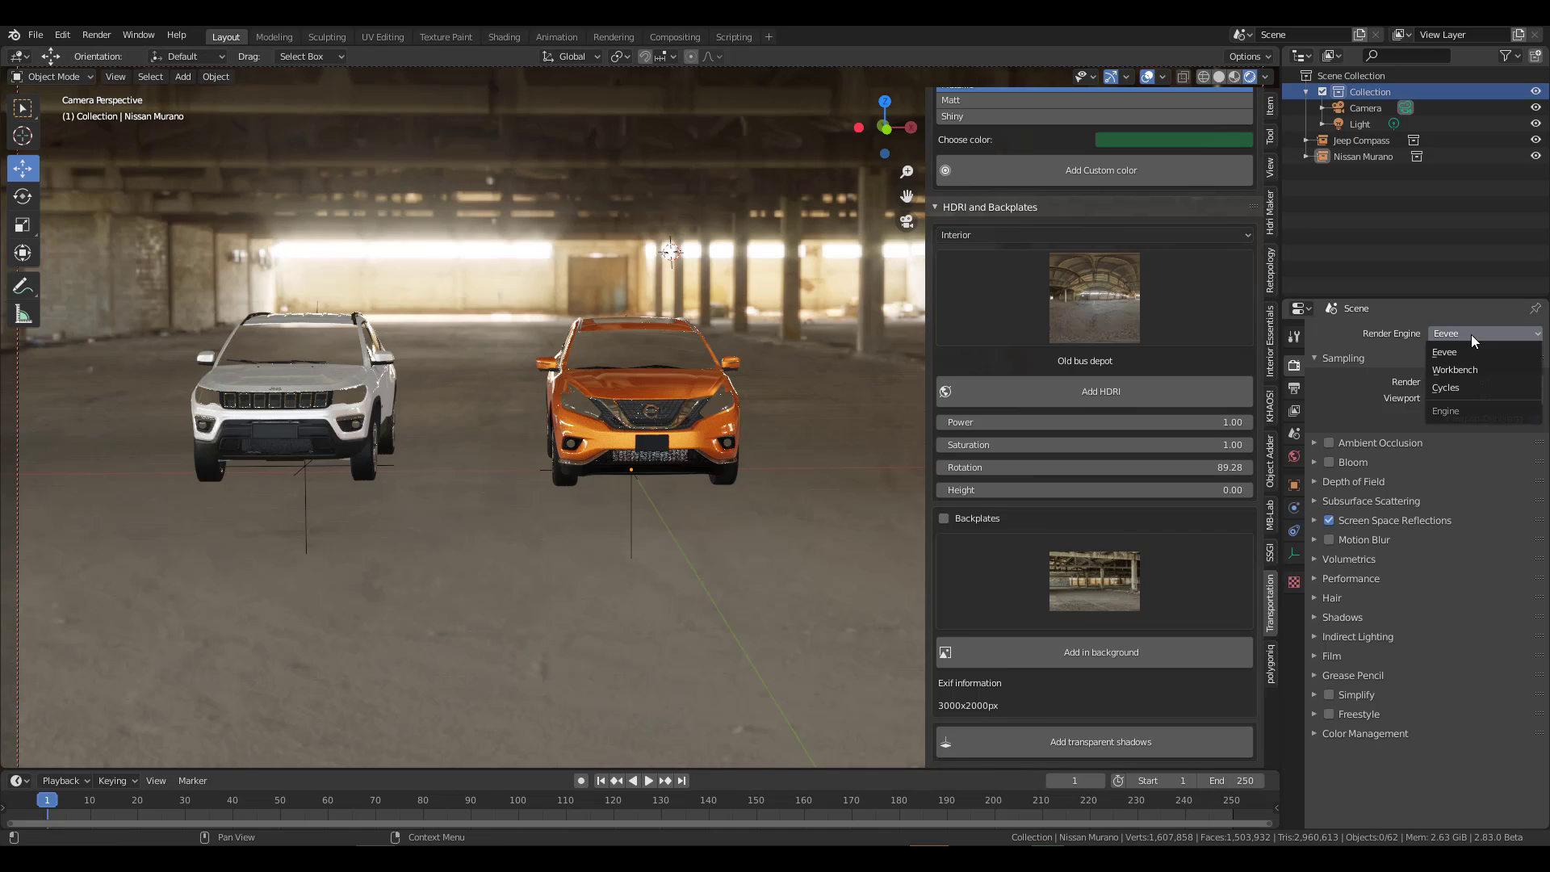
{"action": "left_click", "coordinate": [1476, 389]}
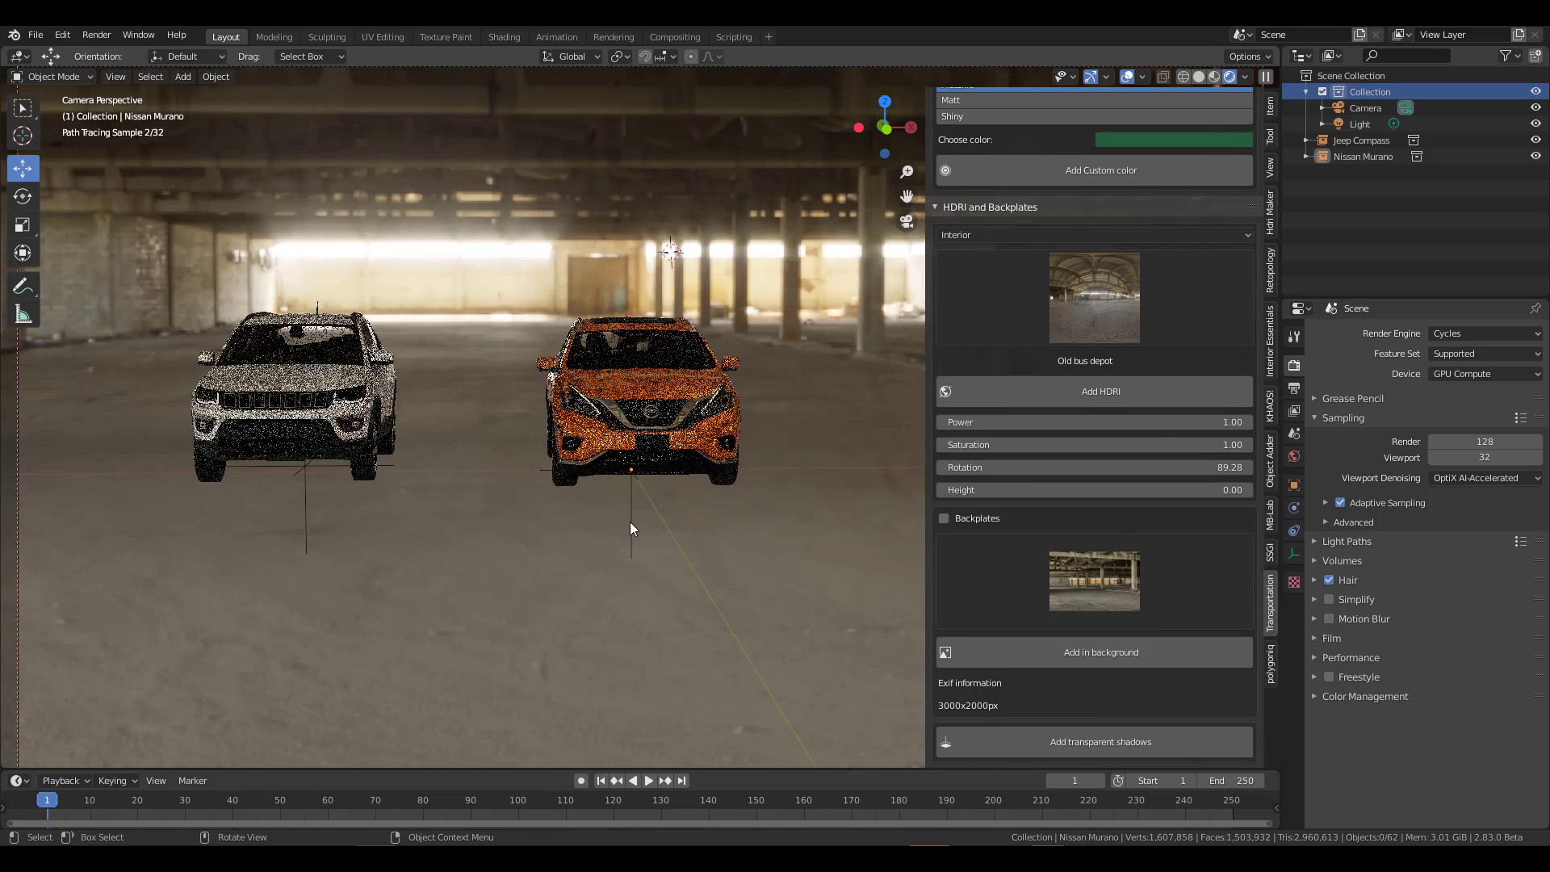
{"action": "left_click", "coordinate": [656, 507]}
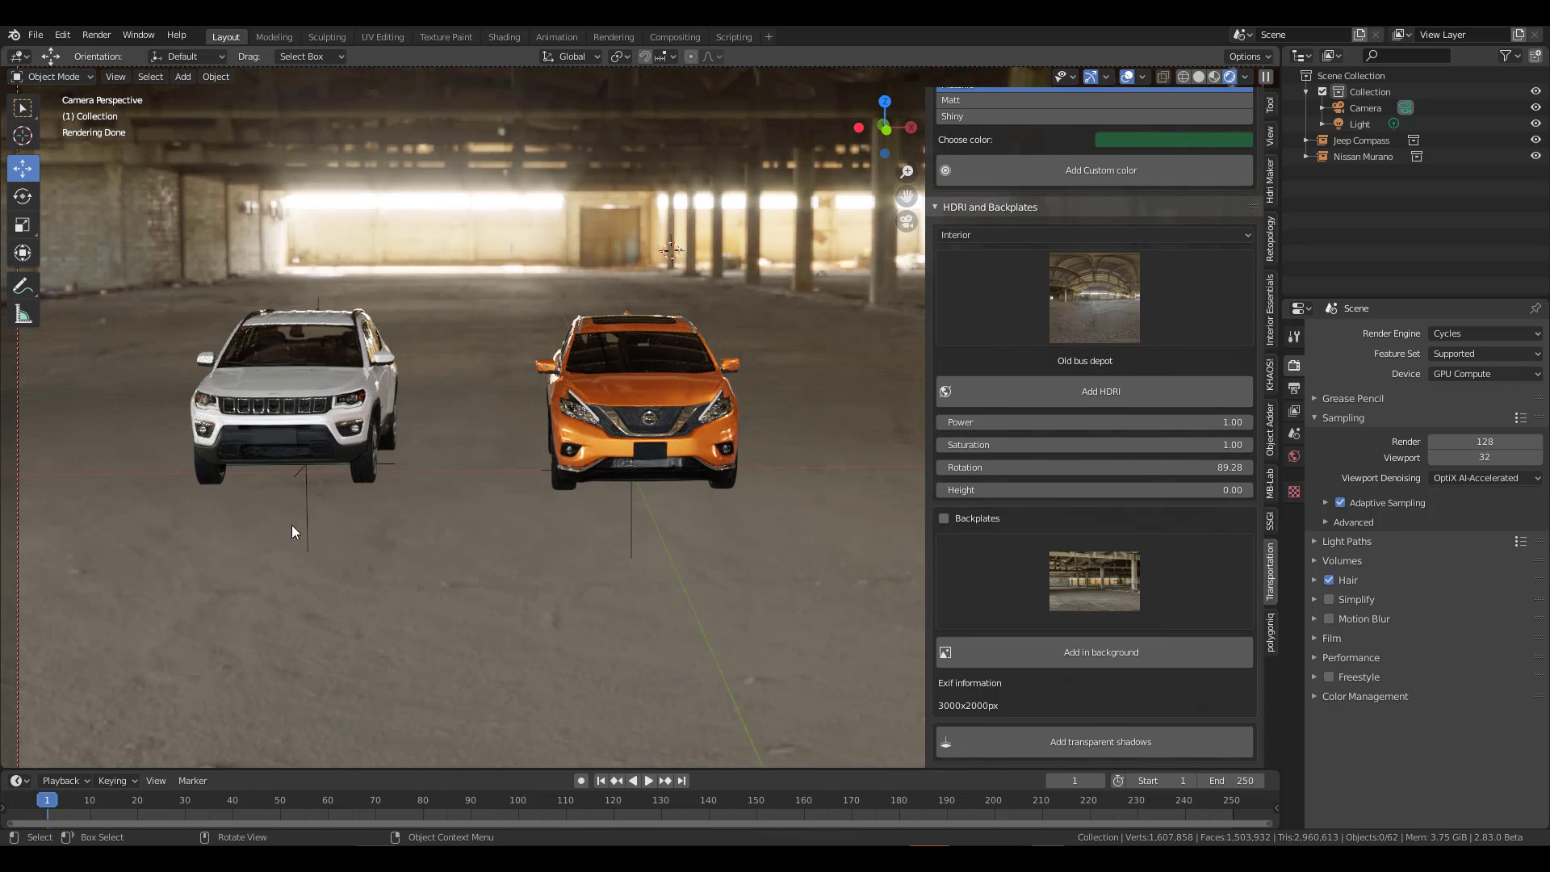
Add a transparent shadow catcher under the Jeep Compass and deselect it.
{"action": "left_click", "coordinate": [336, 552]}
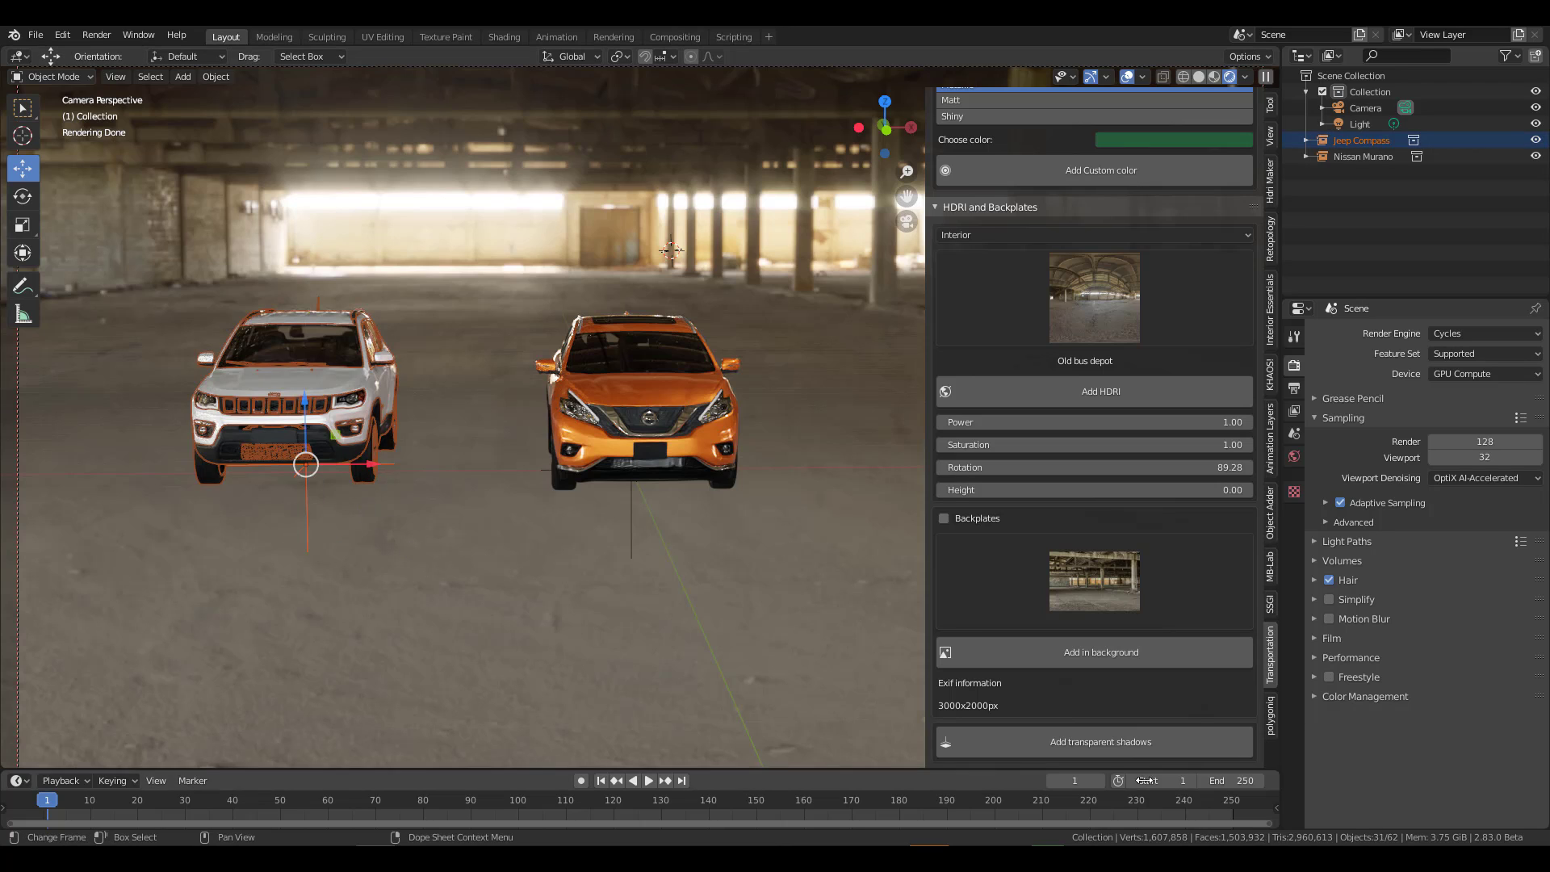
{"action": "left_click", "coordinate": [1122, 748]}
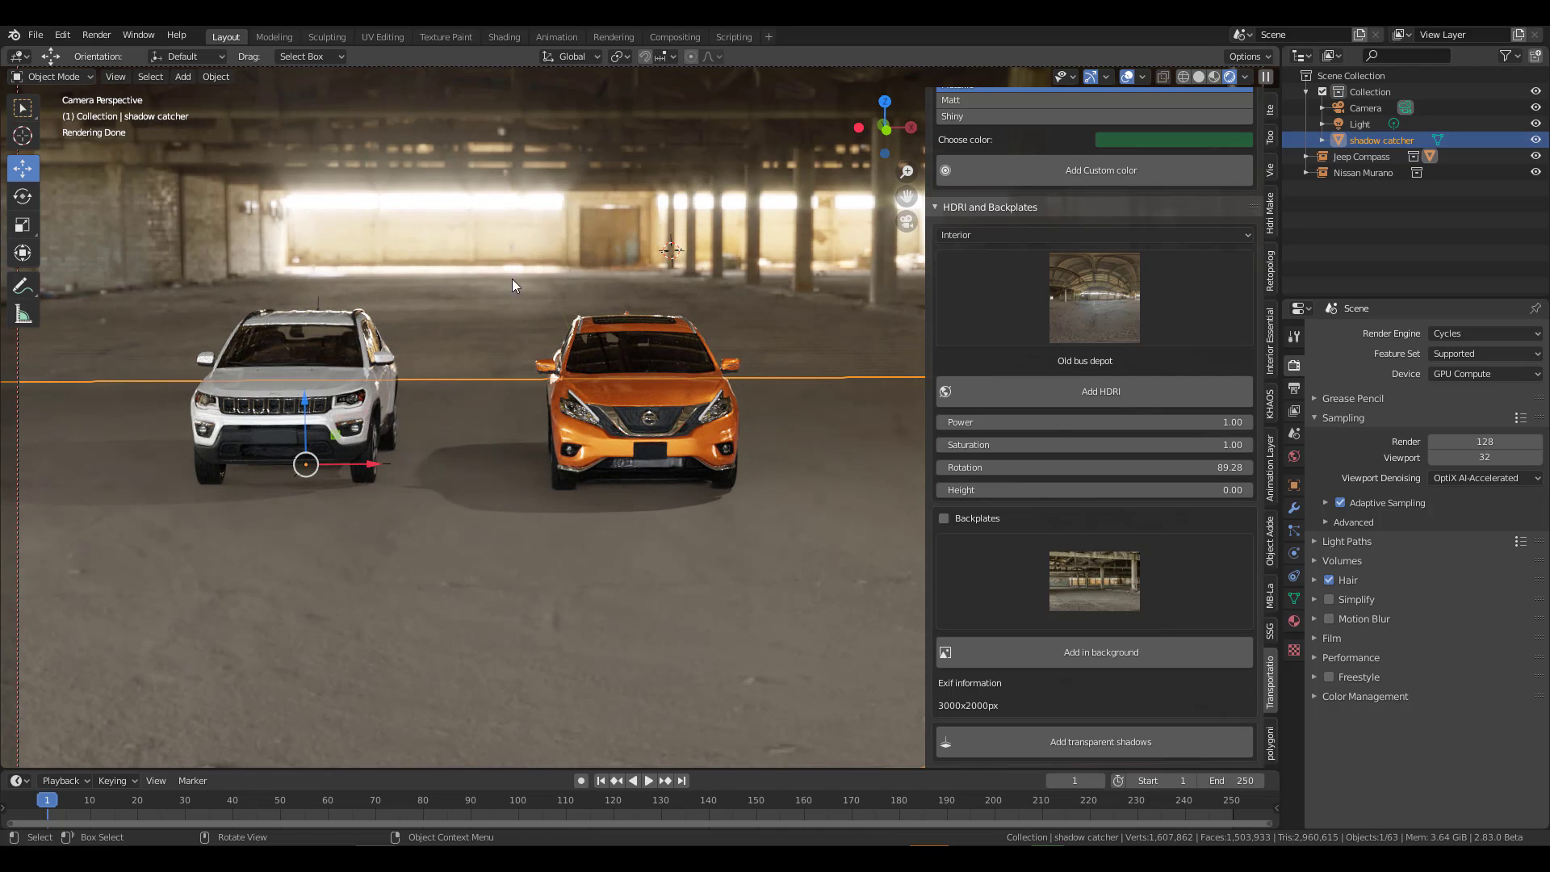
{"action": "left_click", "coordinate": [541, 280]}
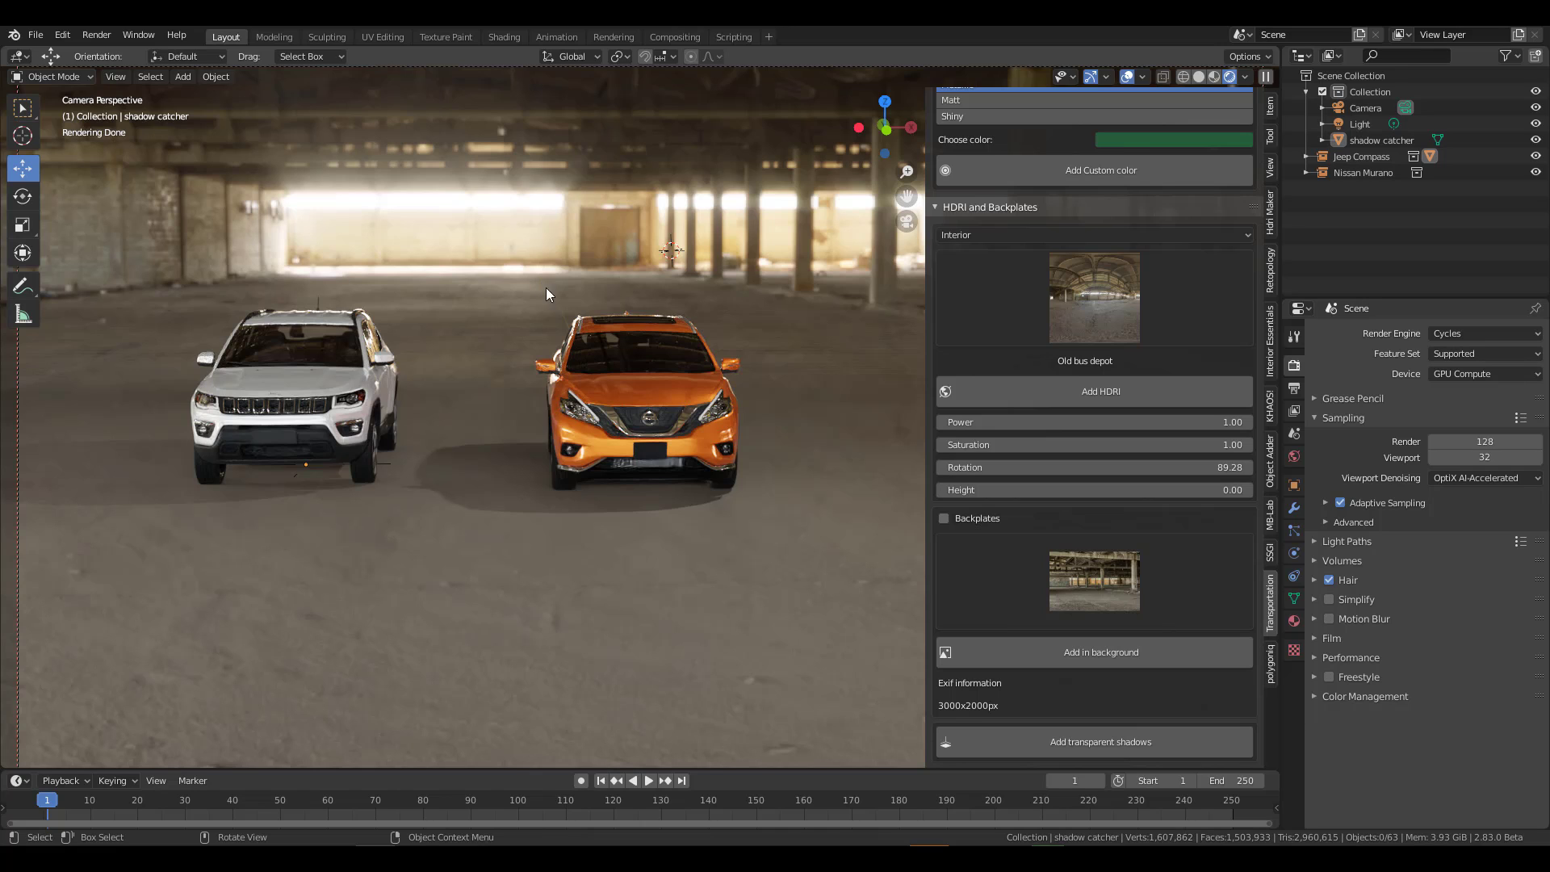
{"action": "scroll", "coordinate": [1042, 396], "scroll_direction": "up", "scroll_amount": 8}
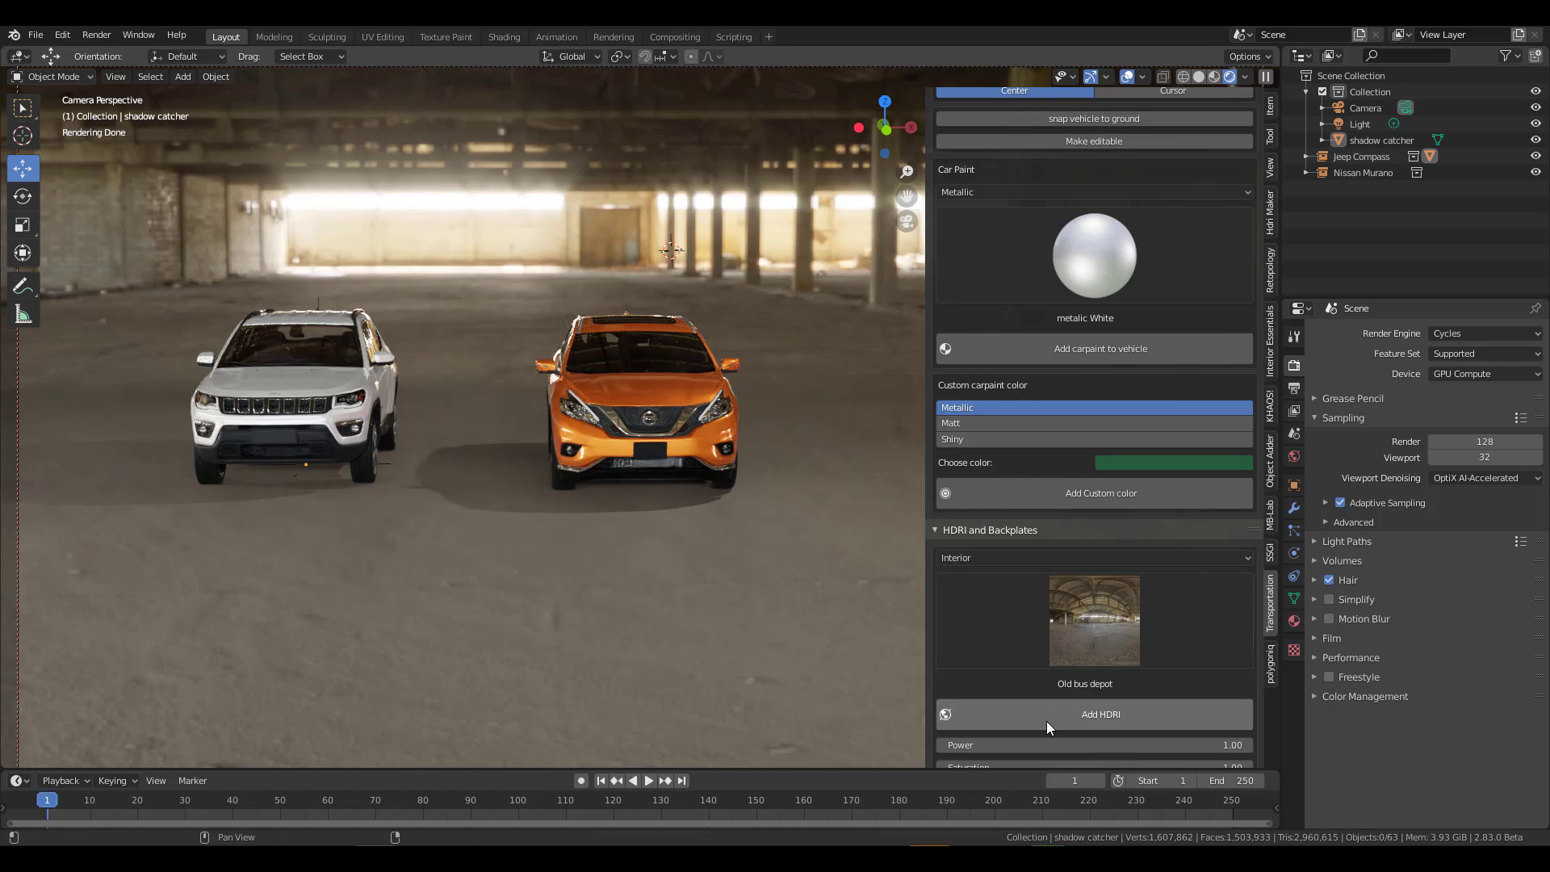
Enable Backplates, add the depot photo in background, and frame both cars on its floor.
{"action": "scroll", "coordinate": [1050, 694], "scroll_direction": "down", "scroll_amount": 6}
{"action": "left_click", "coordinate": [973, 585]}
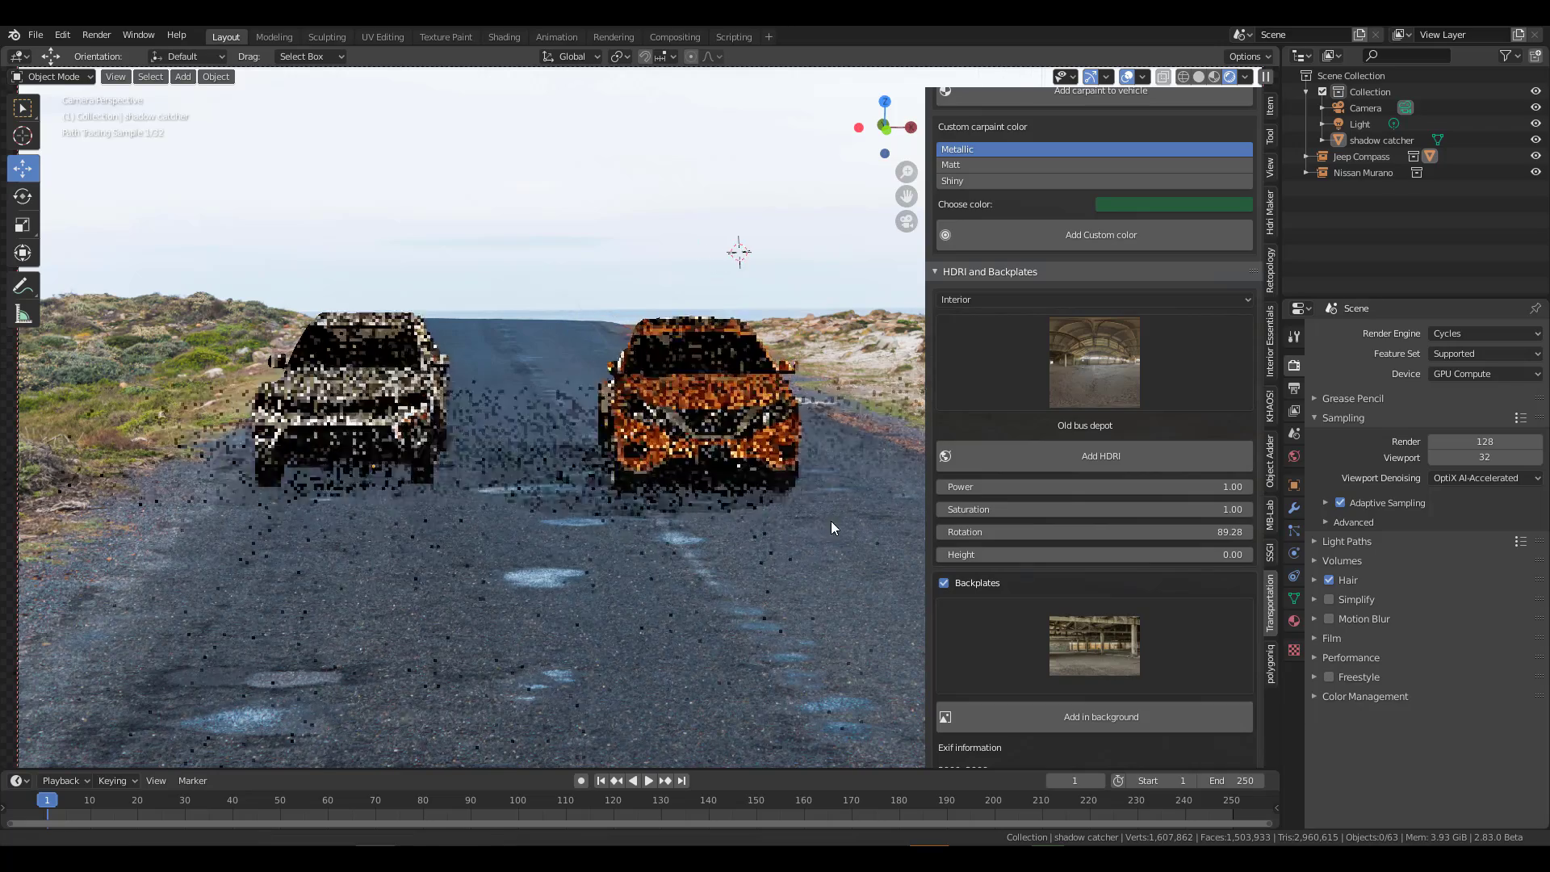
{"action": "middle_click_drag", "start_coordinate": [791, 583], "coordinate": [794, 569]}
{"action": "scroll", "coordinate": [795, 562], "scroll_direction": "up", "scroll_amount": 3}
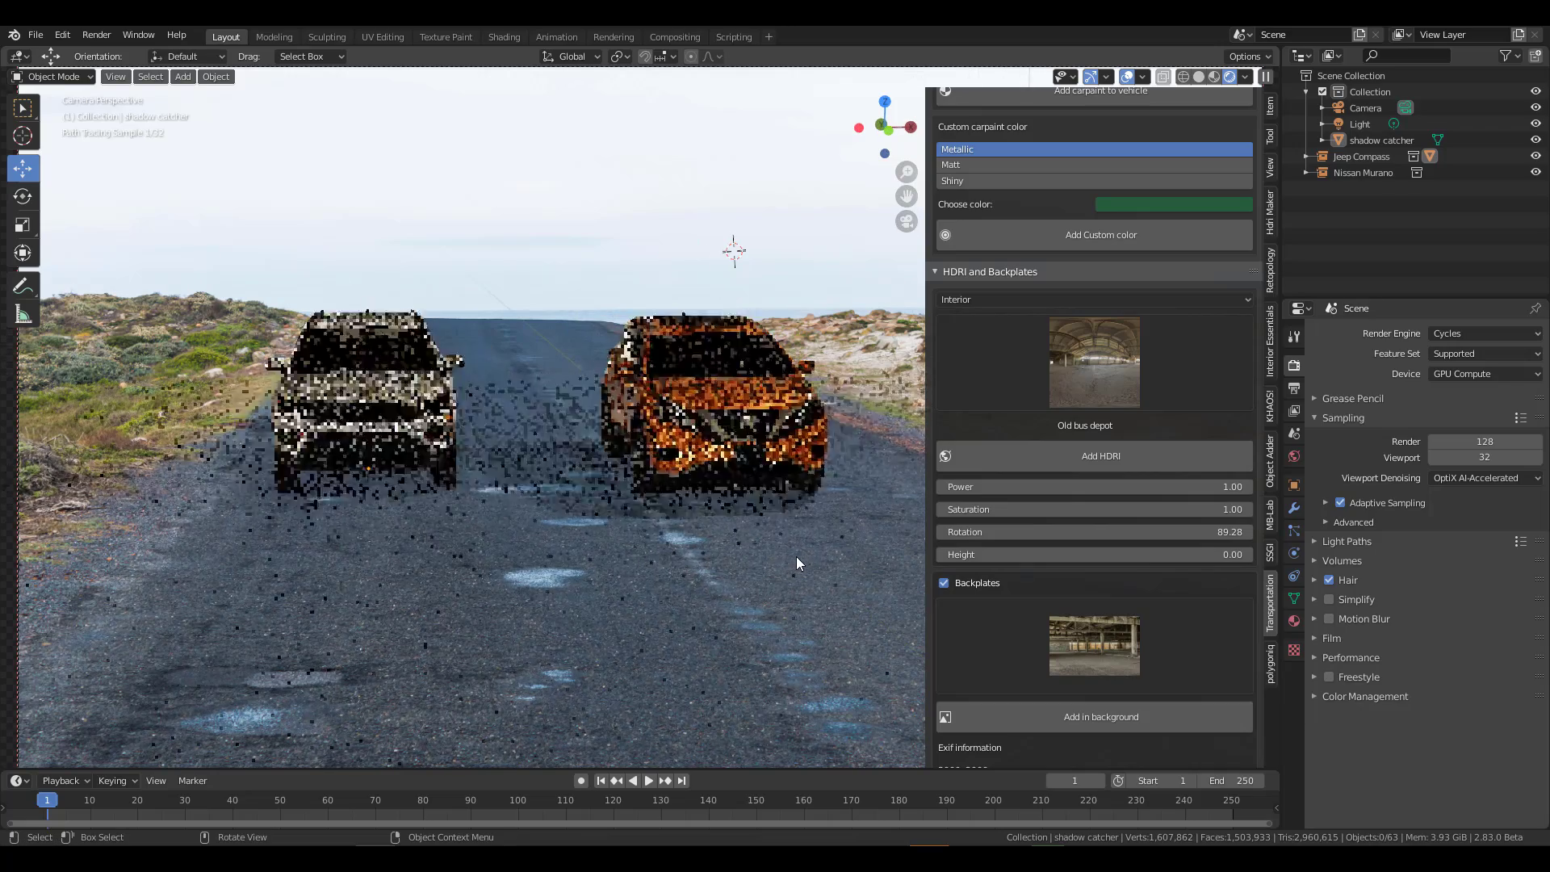
{"action": "scroll", "coordinate": [801, 557], "scroll_direction": "down", "scroll_amount": 1}
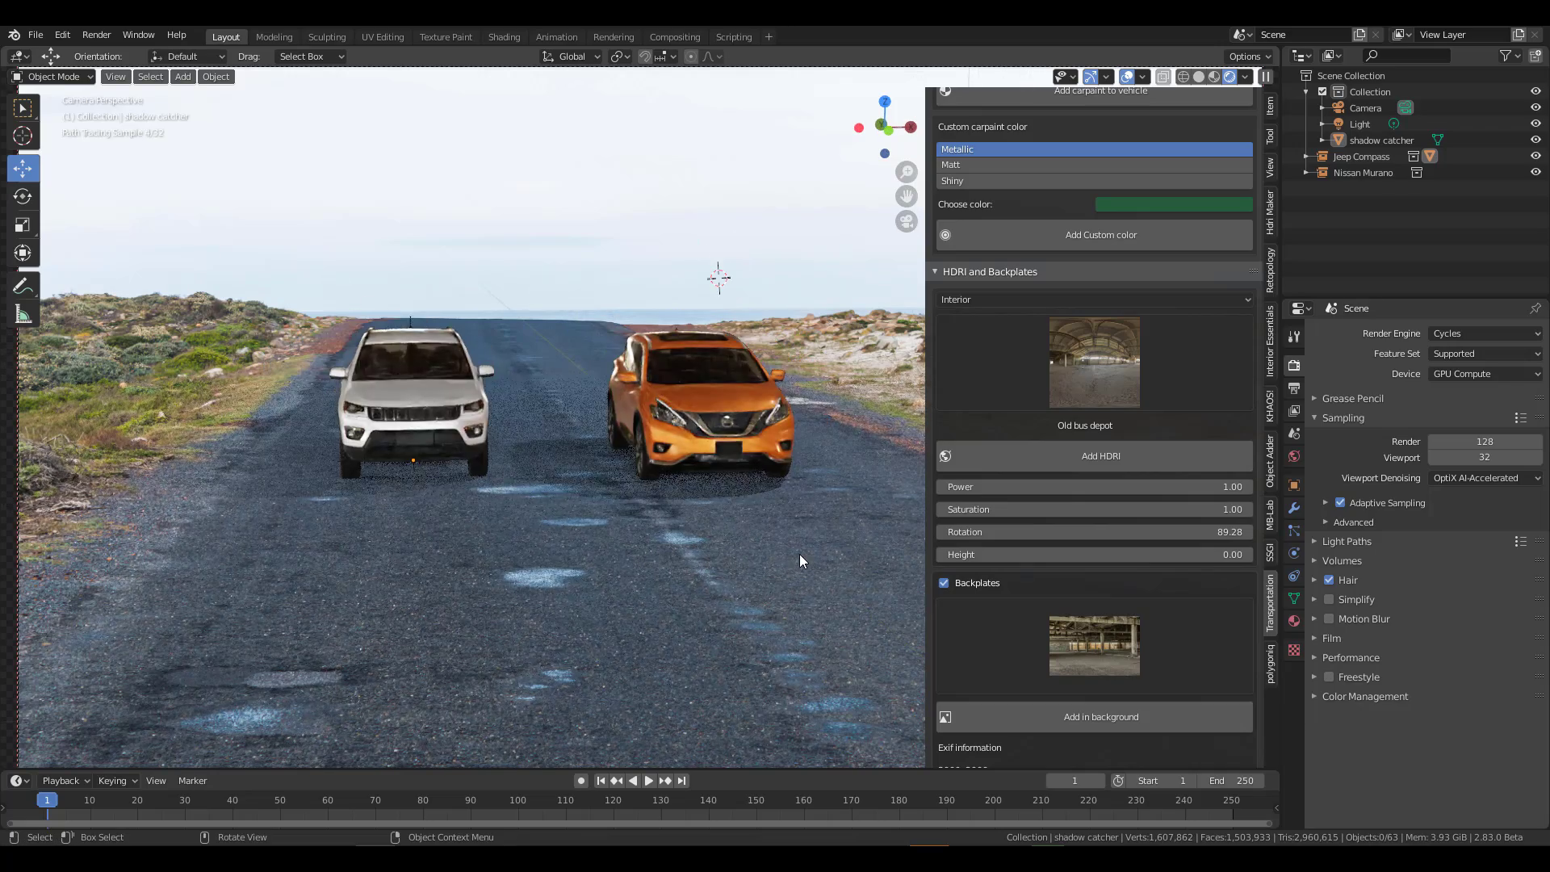
{"action": "left_click", "coordinate": [1119, 720]}
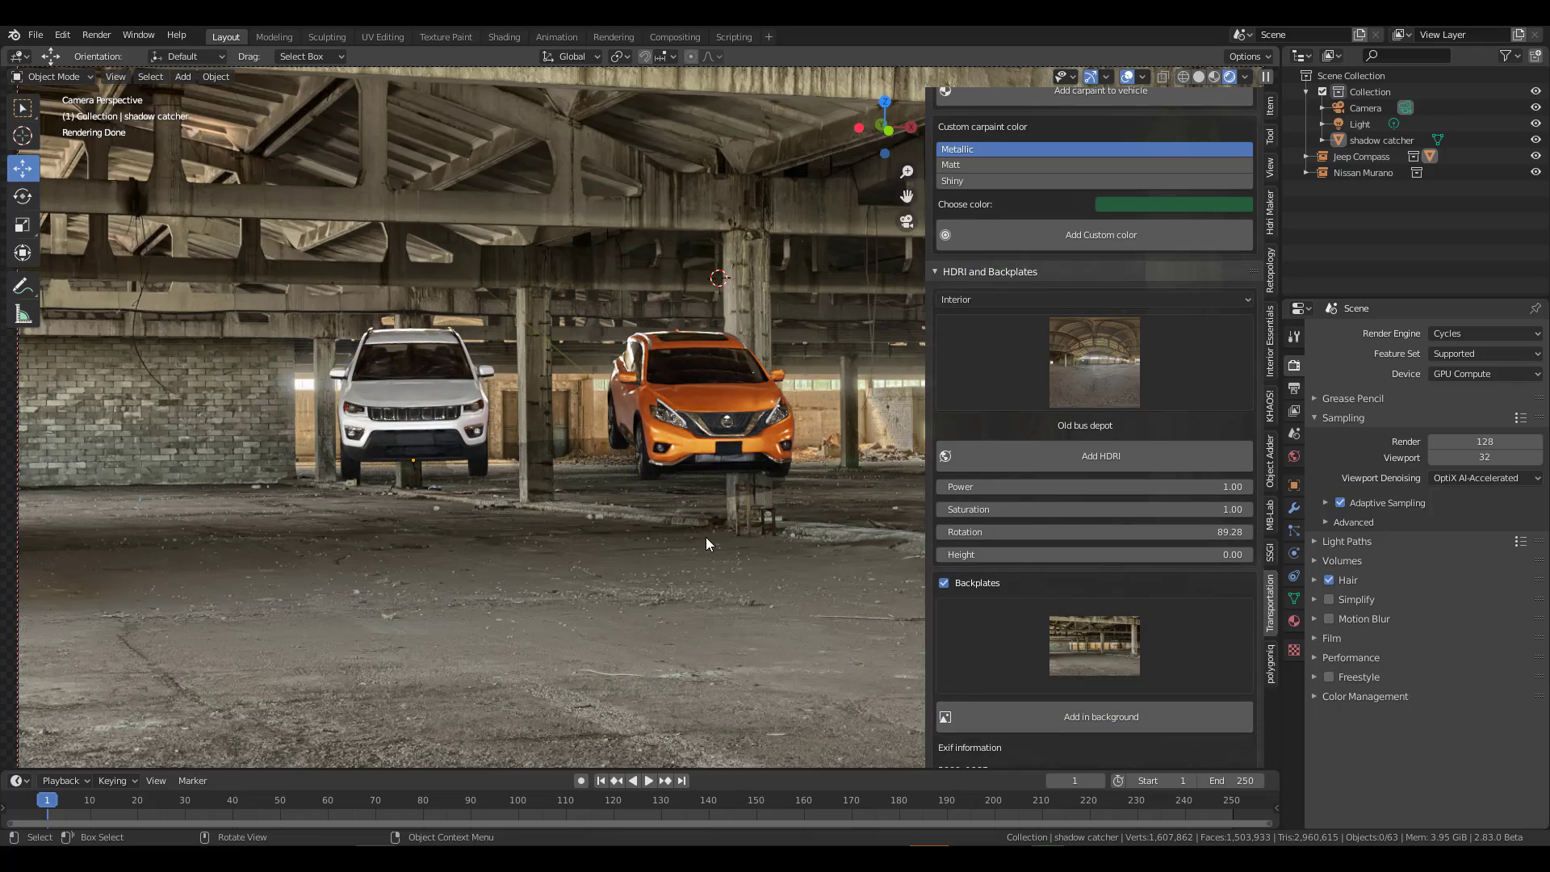
{"action": "middle_click_drag", "start_coordinate": [706, 536], "coordinate": [727, 631]}
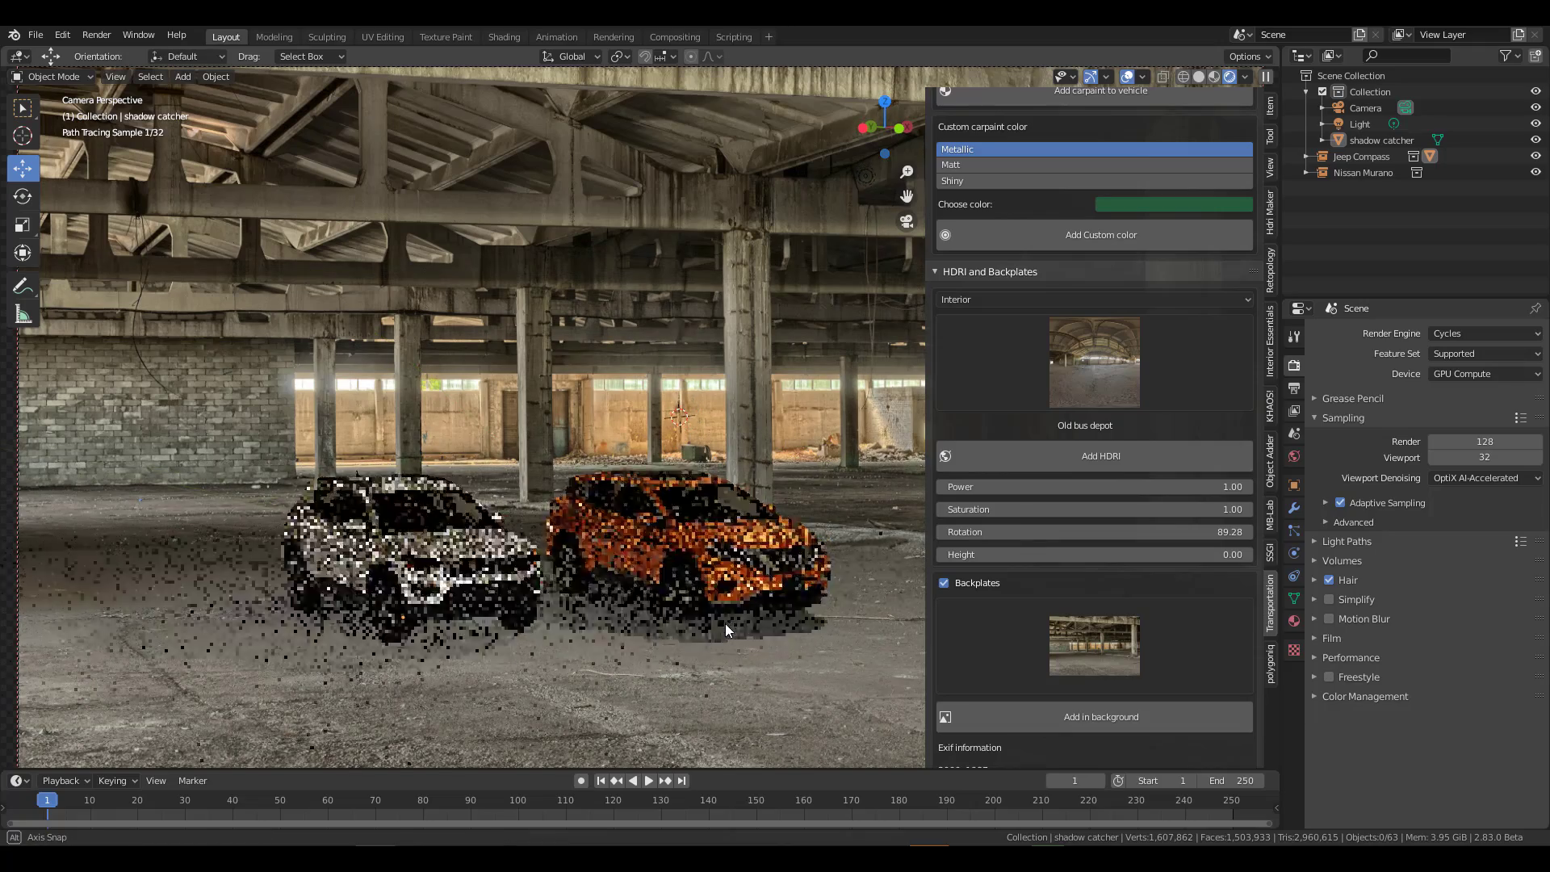
{"action": "scroll", "coordinate": [724, 622], "scroll_direction": "down", "scroll_amount": 5}
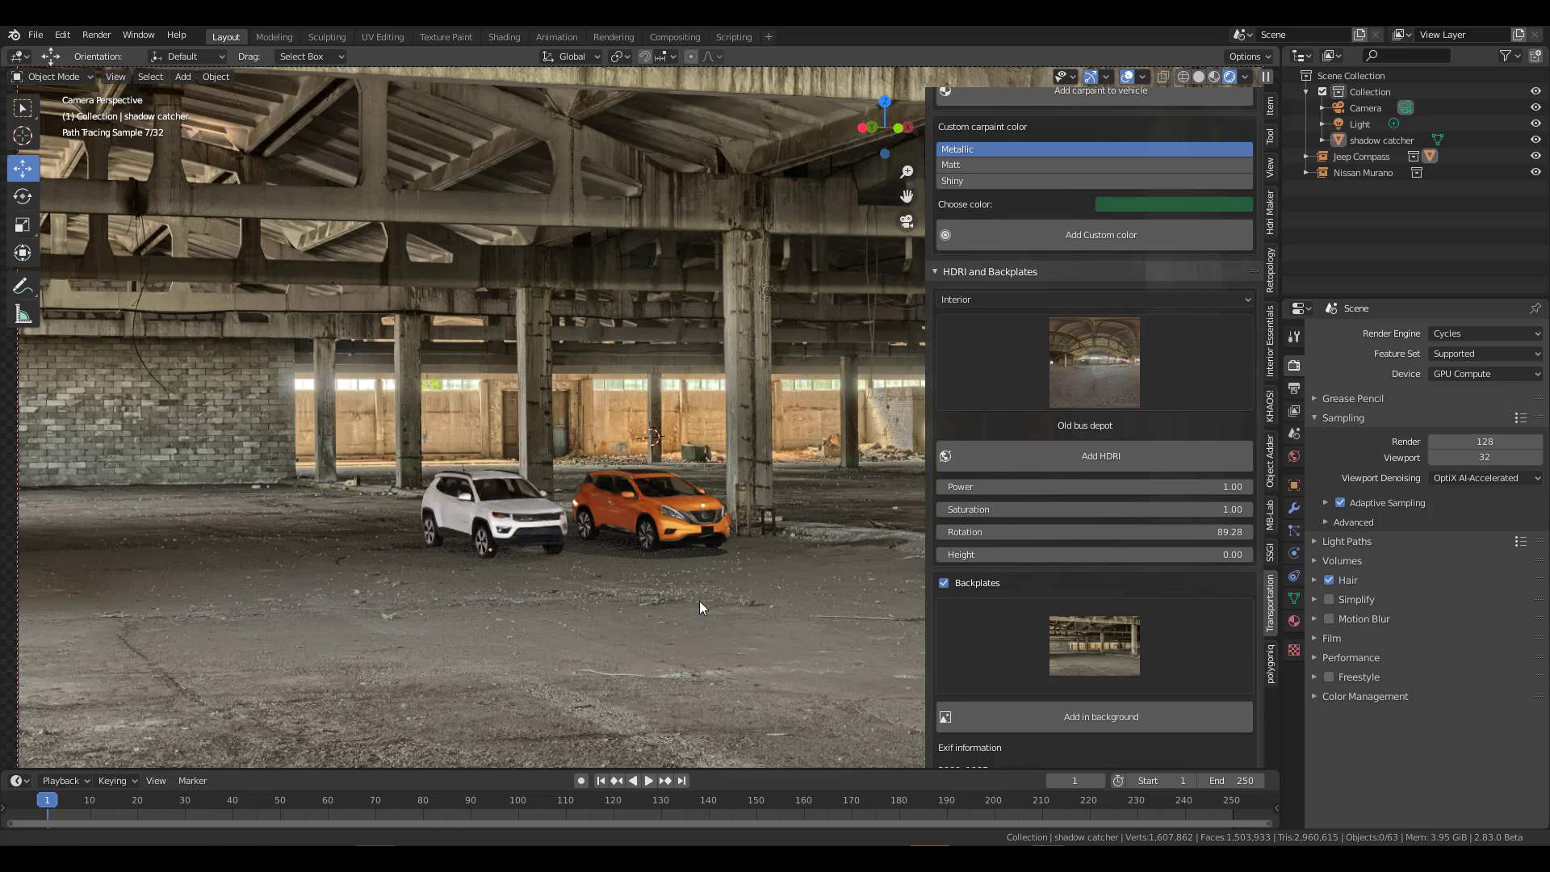
{"action": "middle_click_drag", "start_coordinate": [700, 601], "coordinate": [674, 599]}
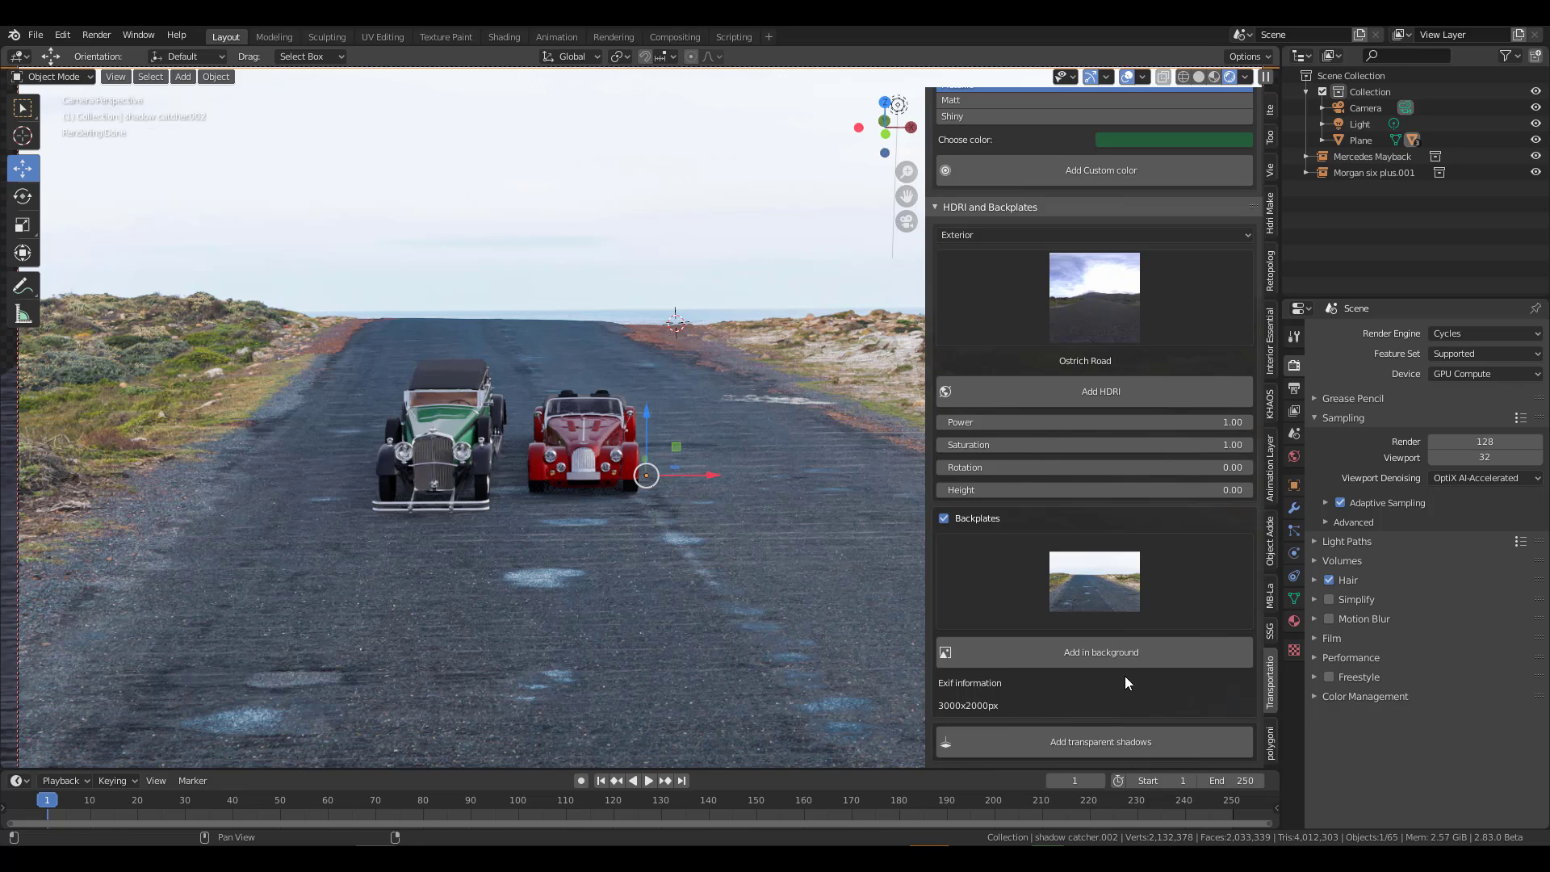
Slide the red Morgan right along X and rotate it slightly around Z.
{"action": "left_click", "coordinate": [603, 447]}
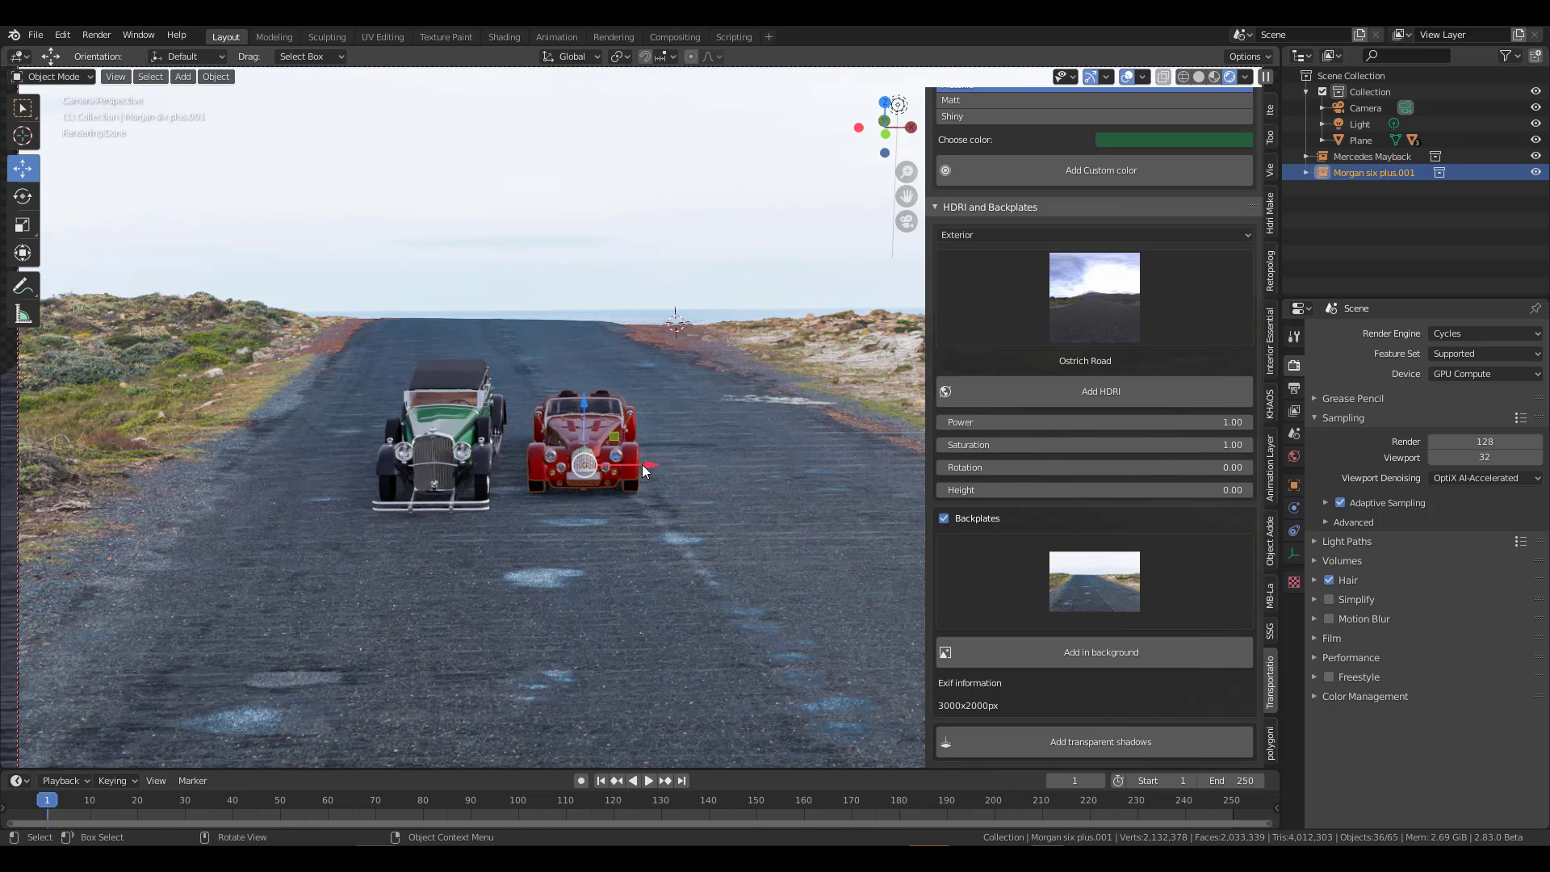
{"action": "left_click_drag", "start_coordinate": [642, 463], "coordinate": [759, 470]}
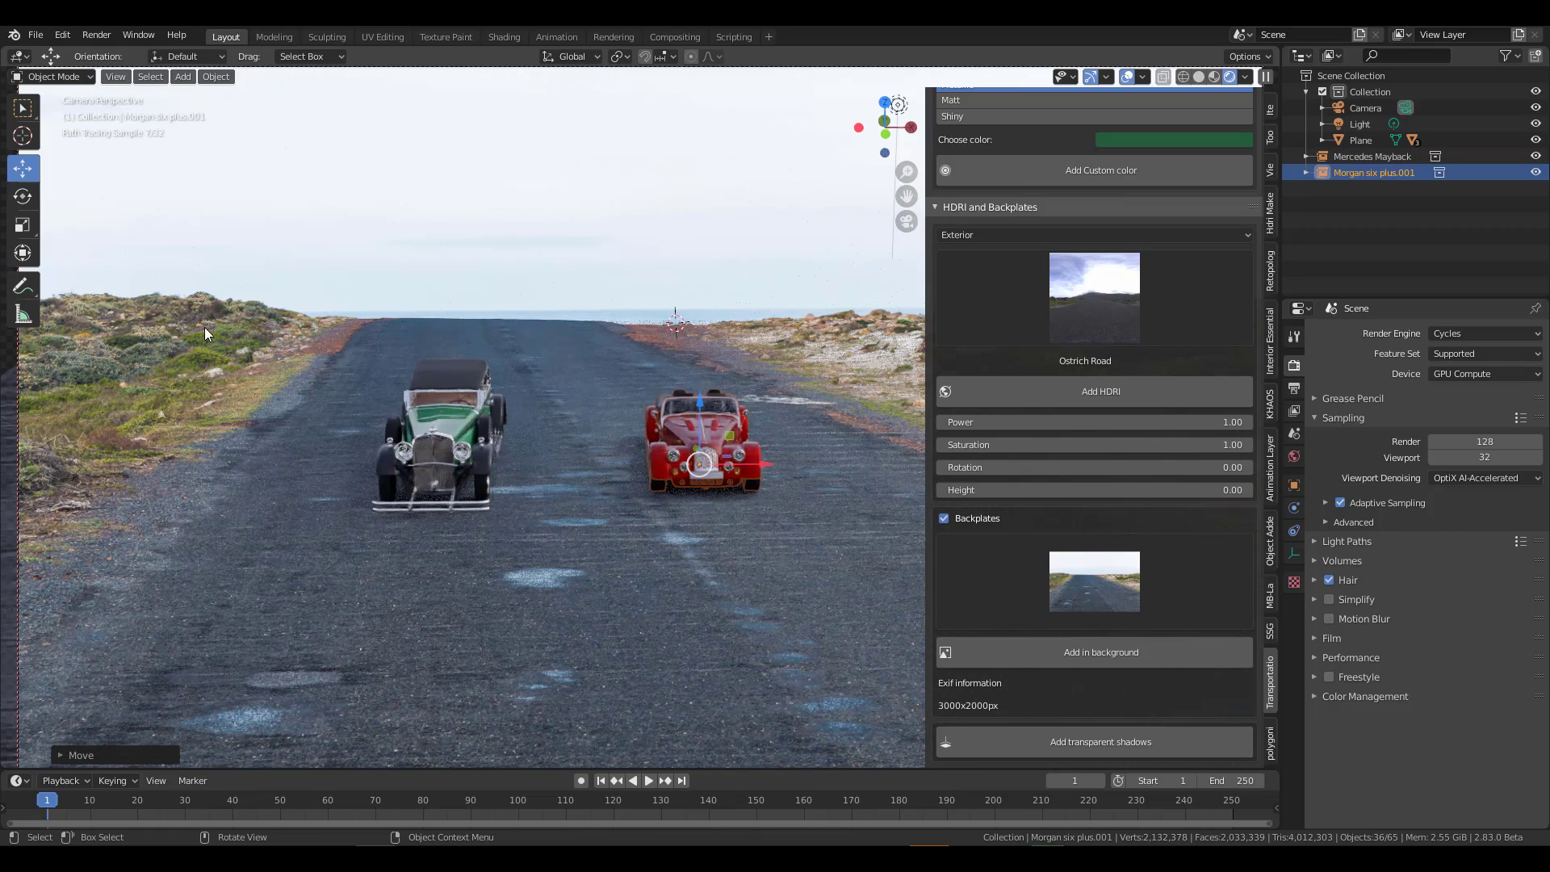
{"action": "left_click", "coordinate": [22, 197]}
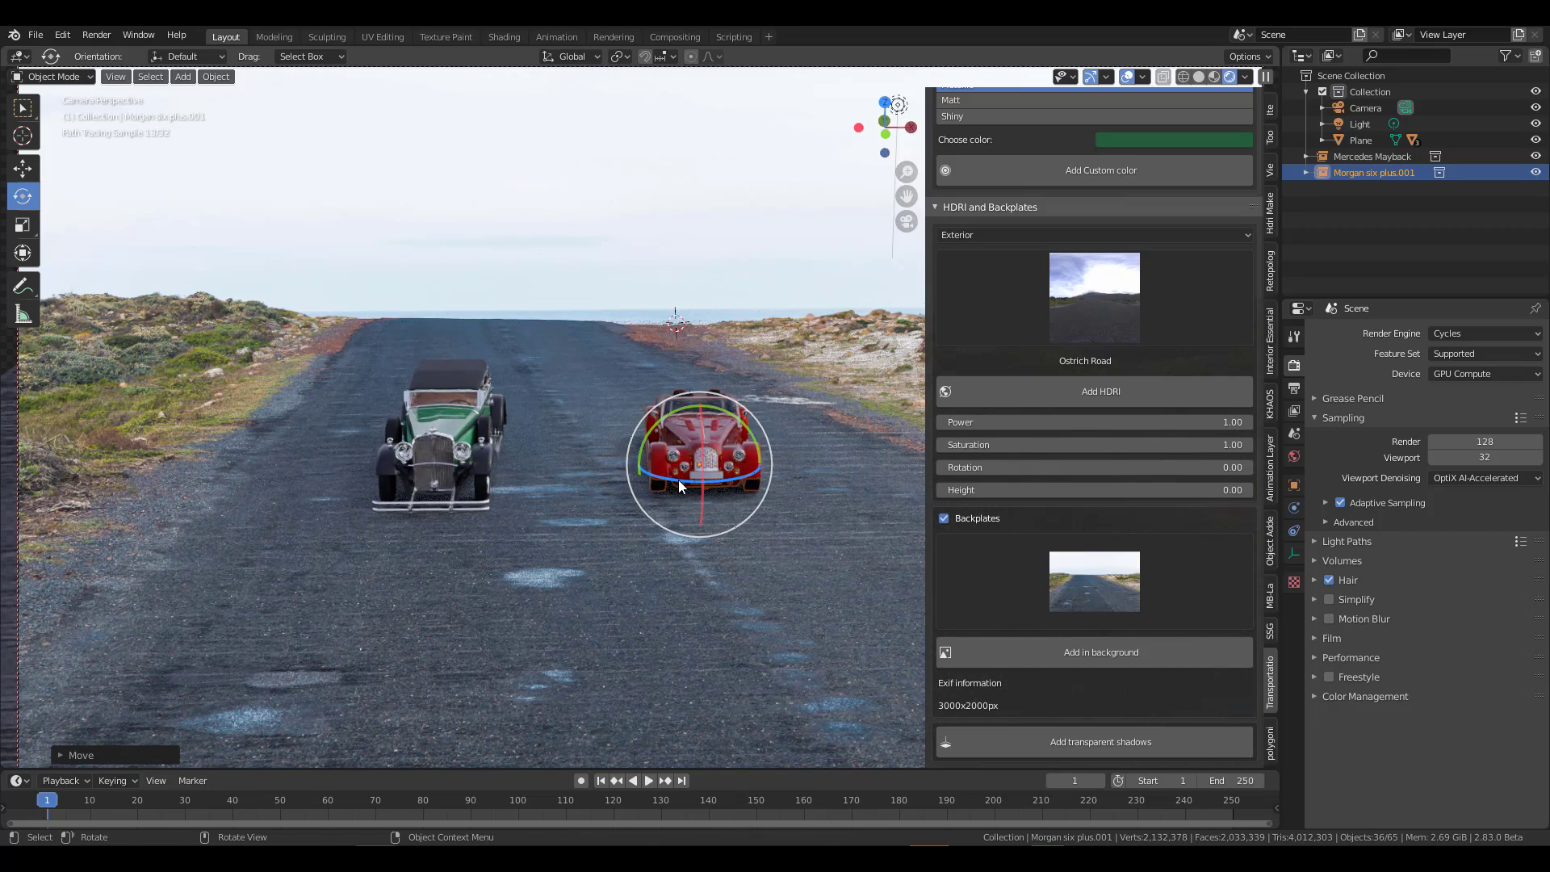
{"action": "left_click_drag", "start_coordinate": [678, 480], "coordinate": [715, 525]}
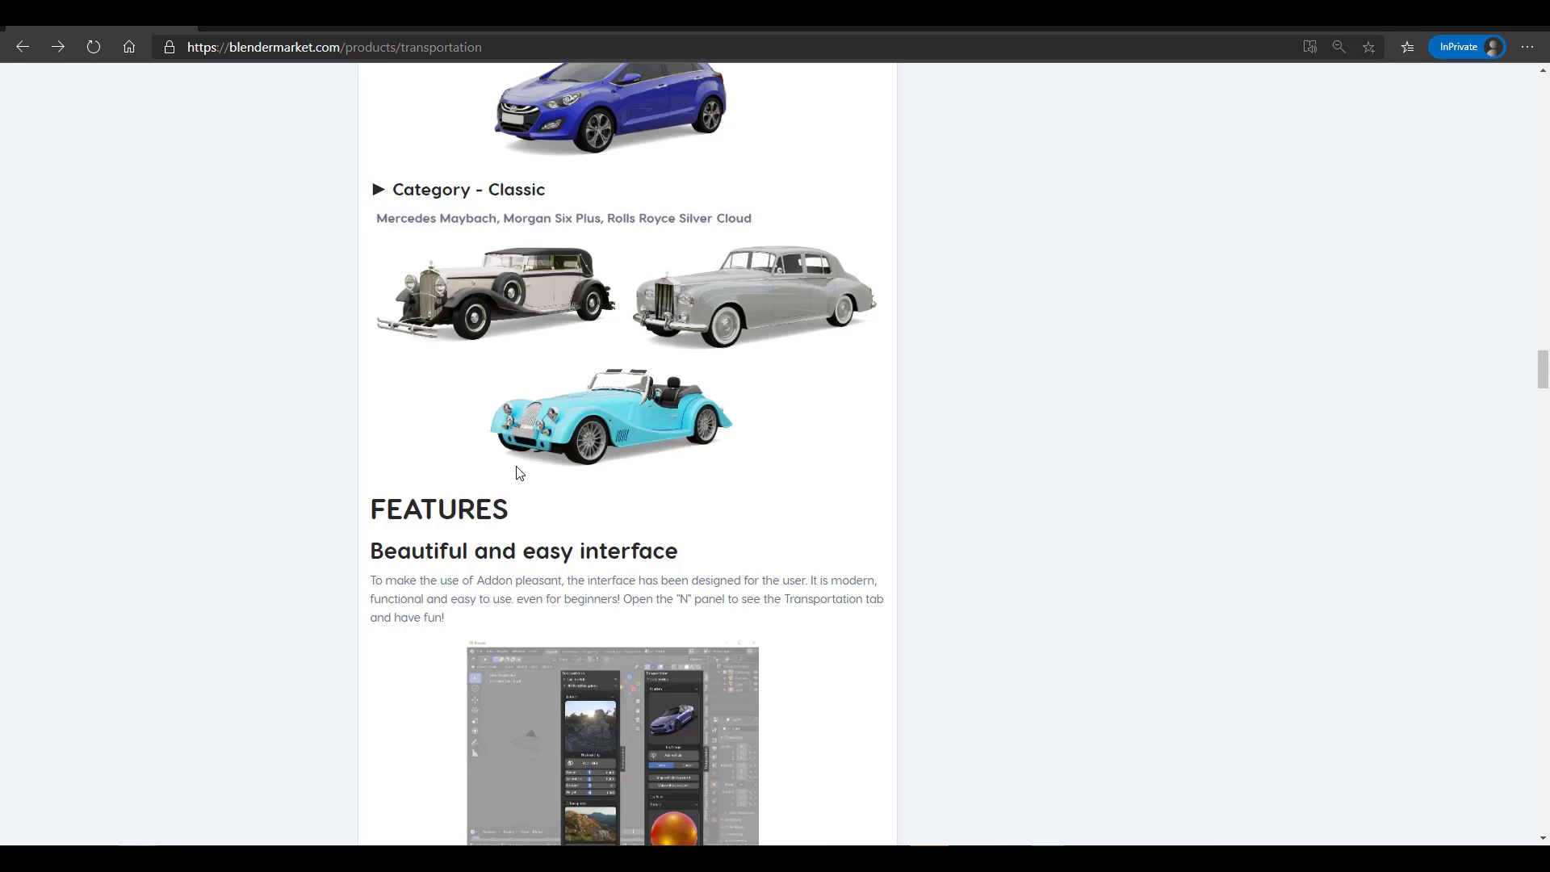
Scroll the Transportation product page past the Lite vs Pro comparison to the Blender Foundation section.
{"action": "scroll", "coordinate": [516, 470], "scroll_direction": "down", "scroll_amount": 10}
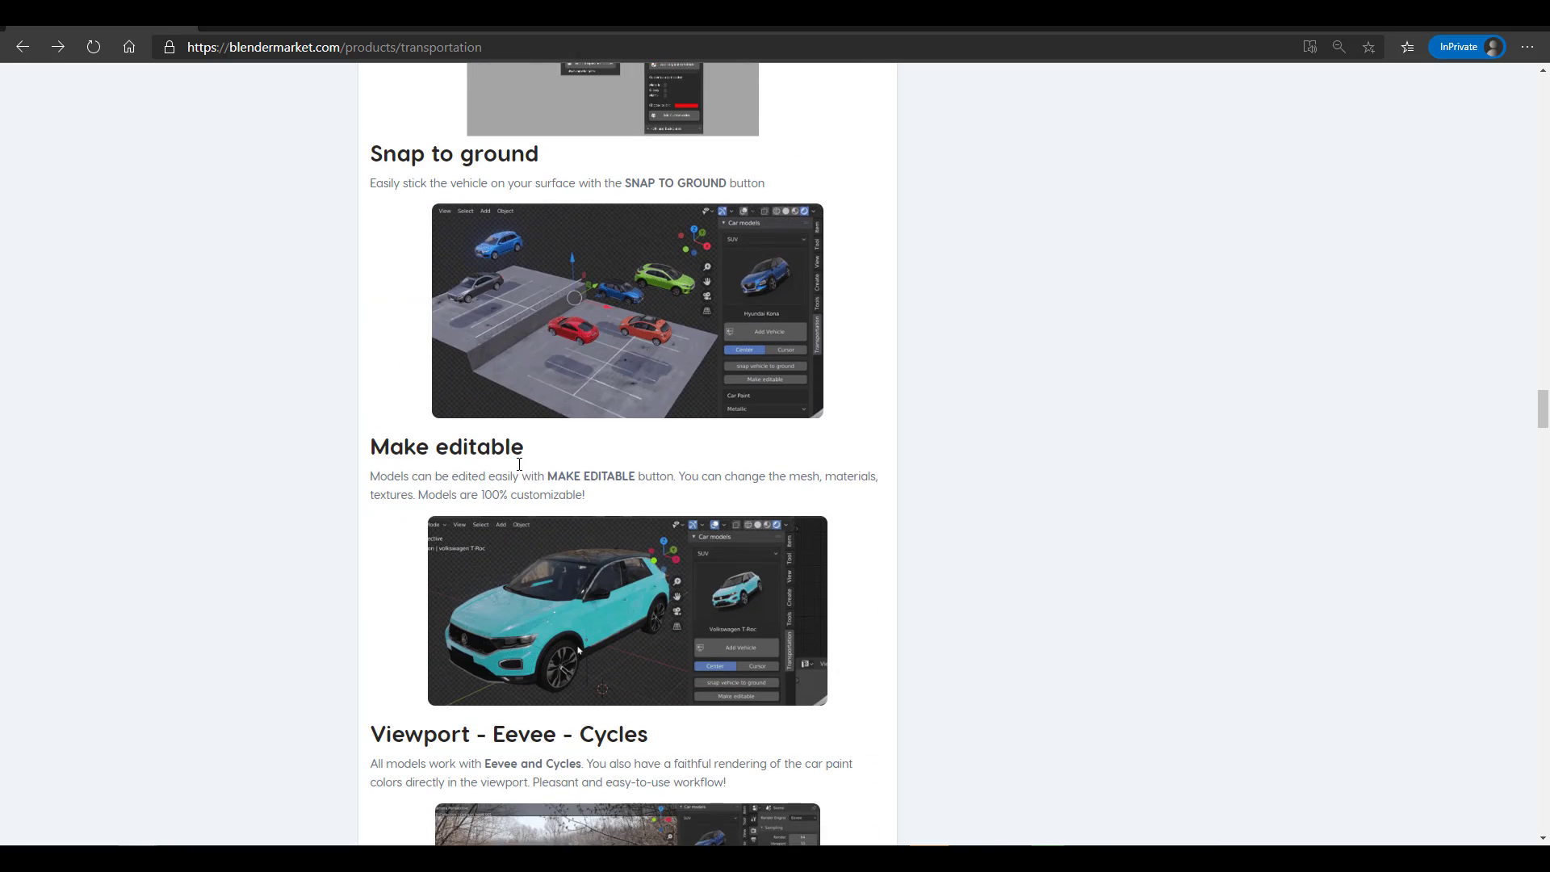
{"action": "scroll", "coordinate": [518, 461], "scroll_direction": "down", "scroll_amount": 10}
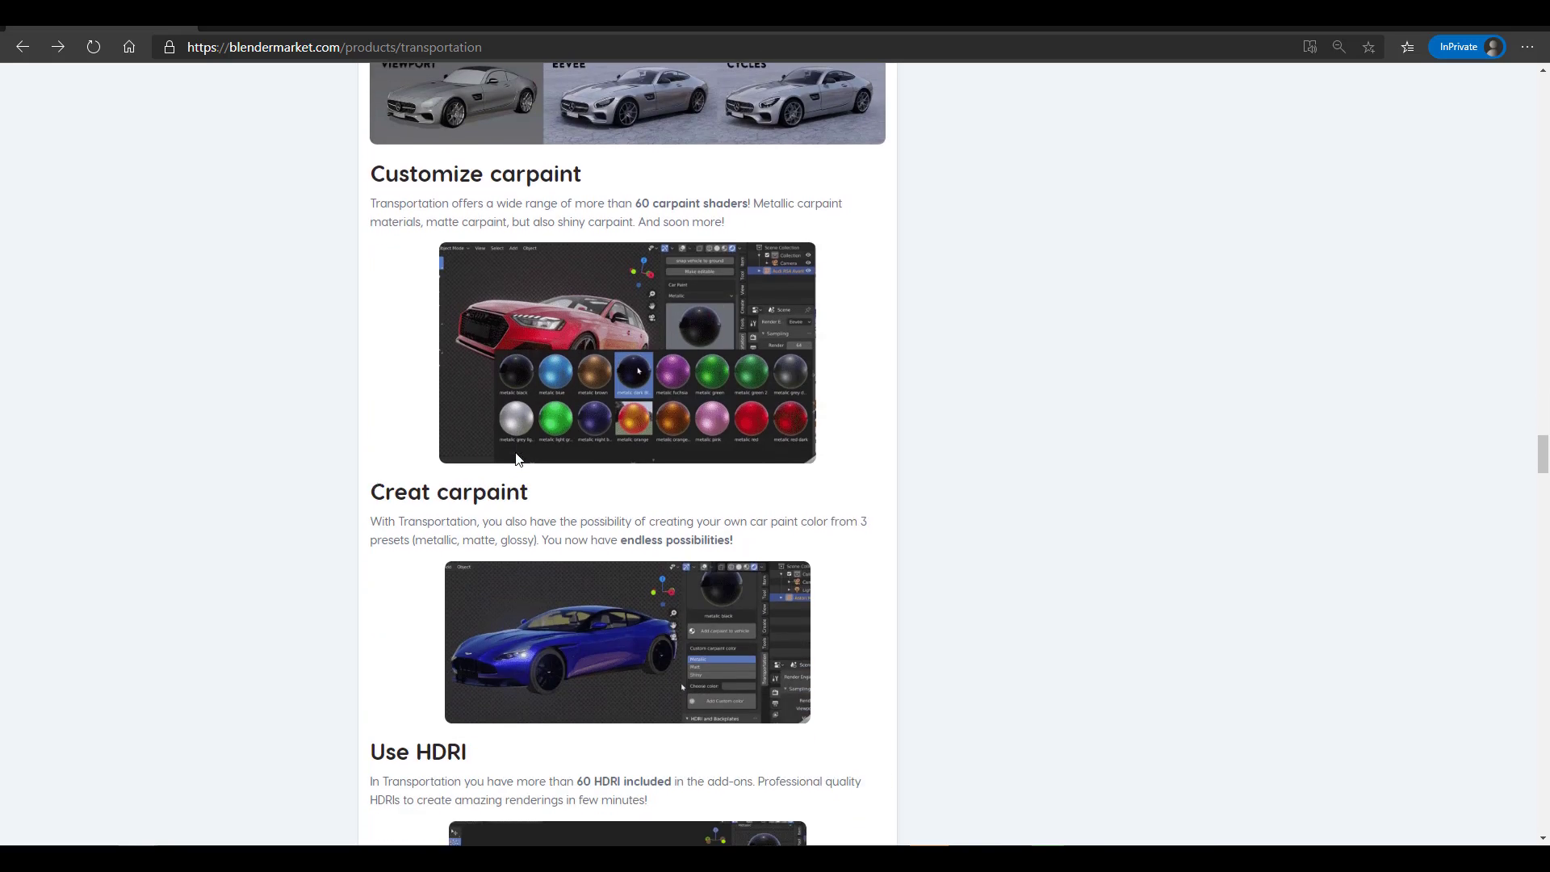
{"action": "scroll", "coordinate": [518, 460], "scroll_direction": "down", "scroll_amount": 9}
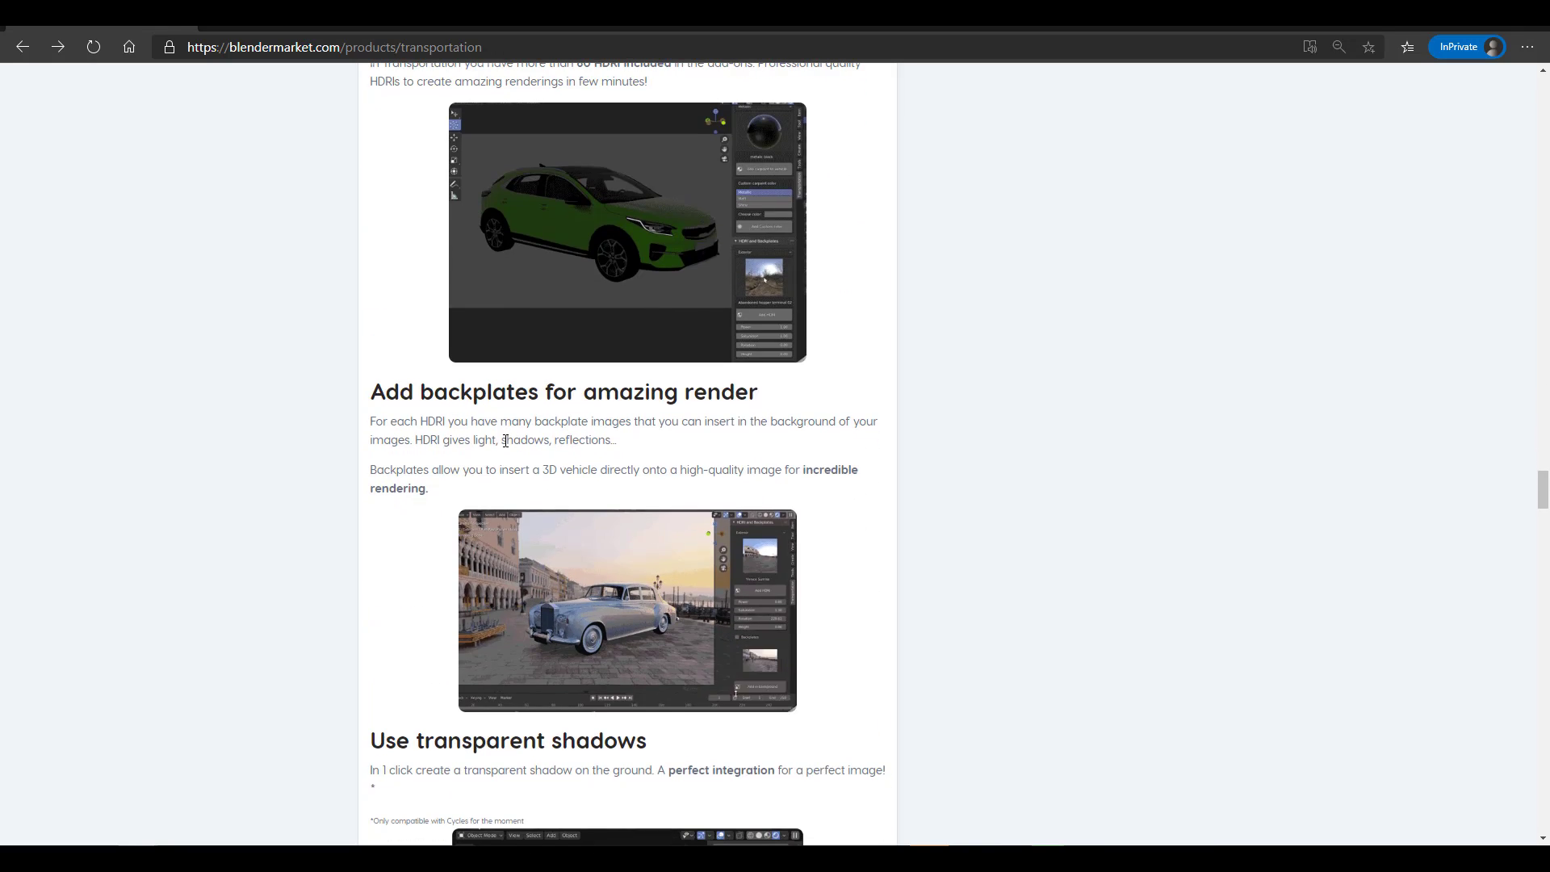
{"action": "scroll", "coordinate": [505, 440], "scroll_direction": "down", "scroll_amount": 15}
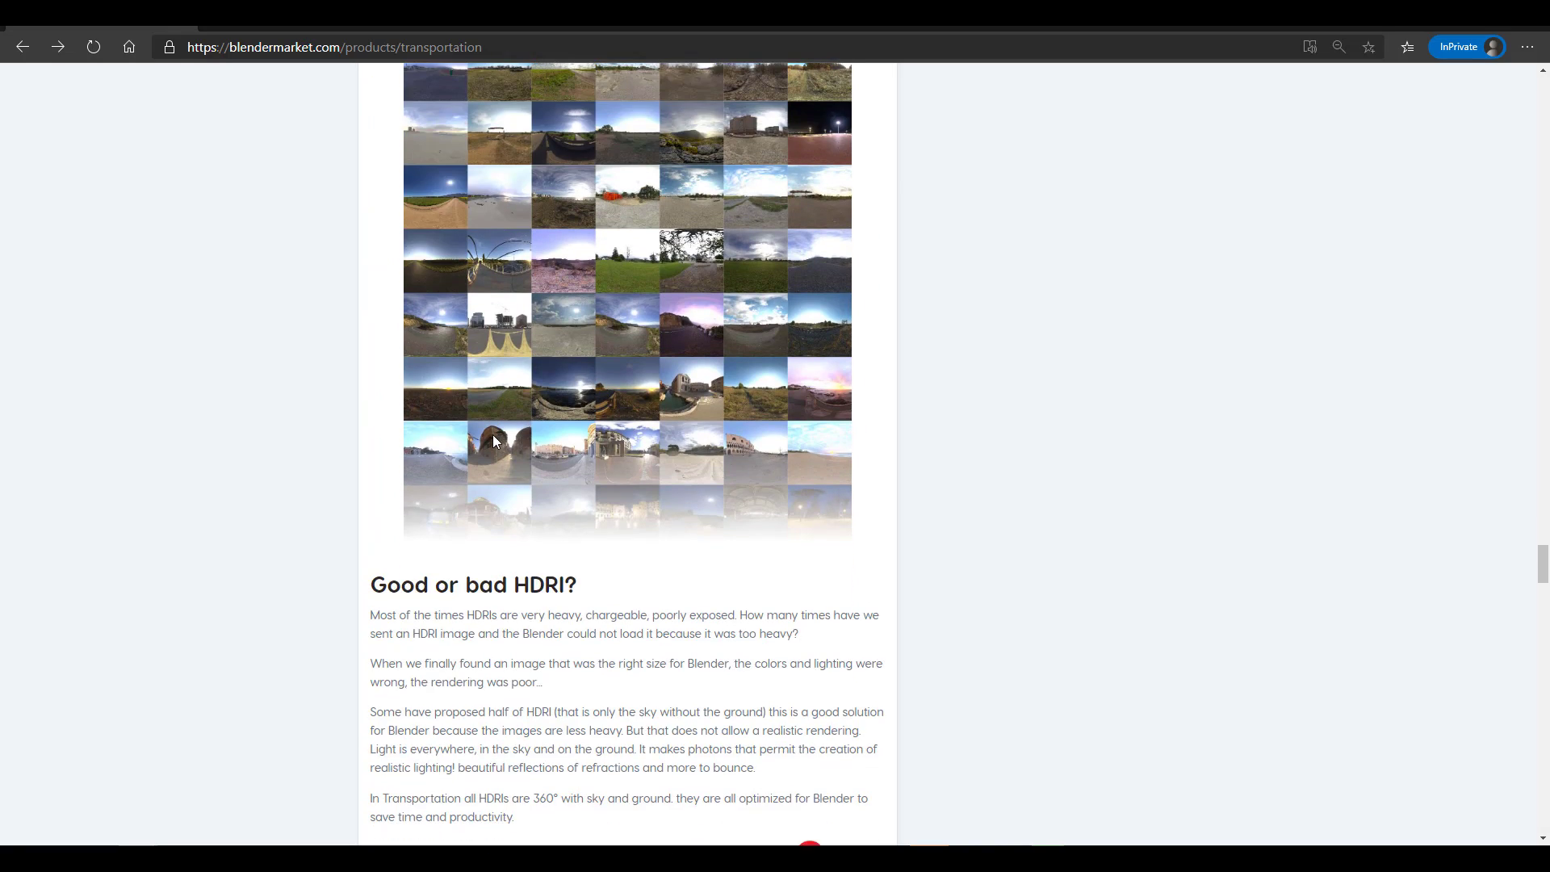
{"action": "scroll", "coordinate": [494, 436], "scroll_direction": "down", "scroll_amount": 12}
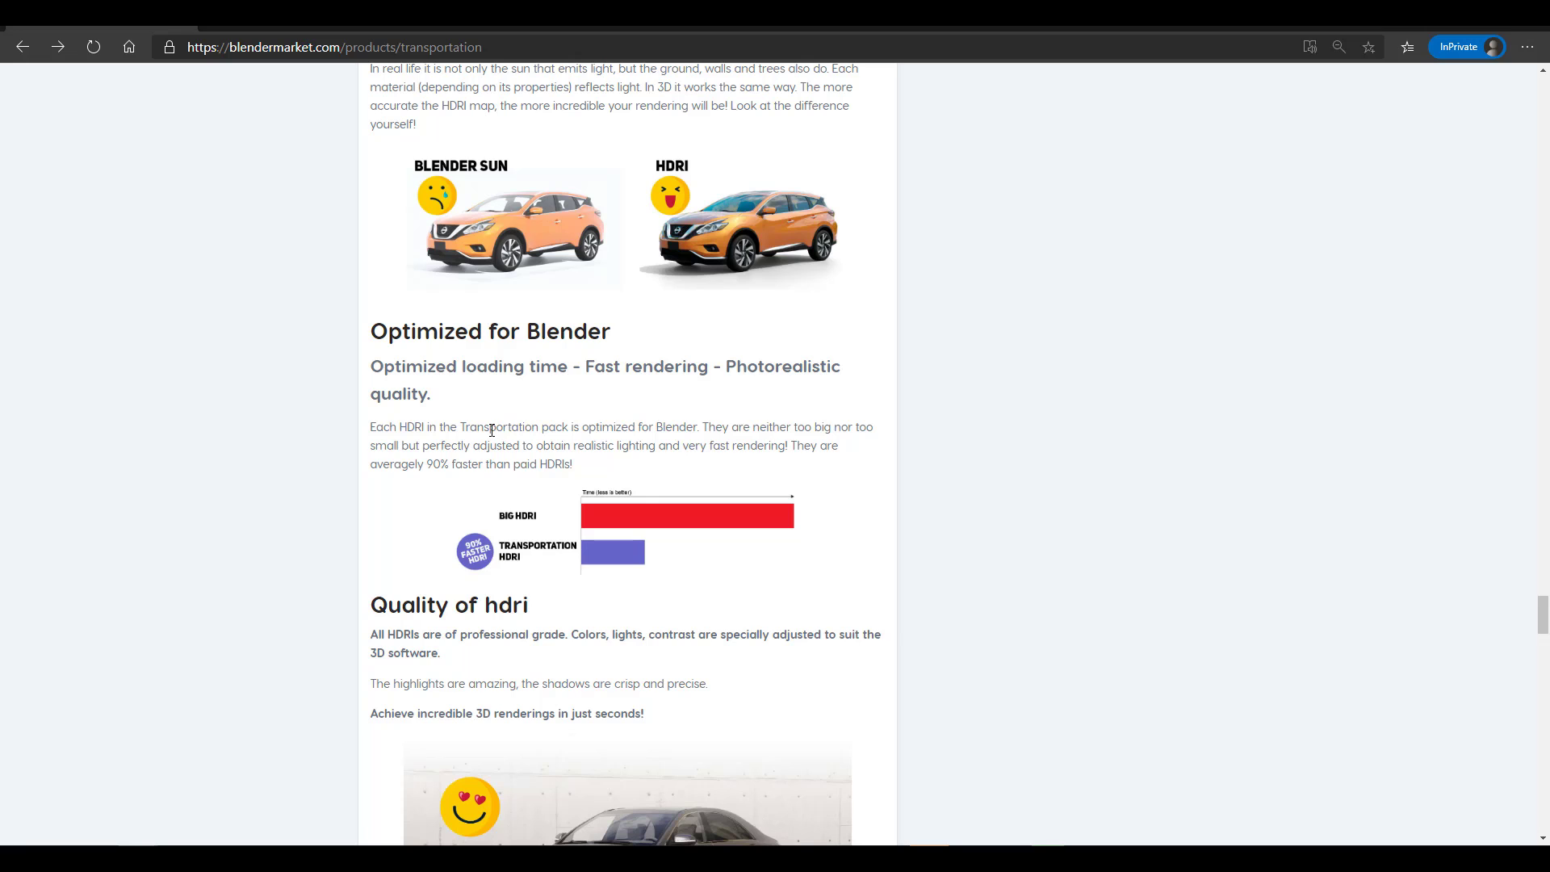
{"action": "scroll", "coordinate": [491, 431], "scroll_direction": "down", "scroll_amount": 7}
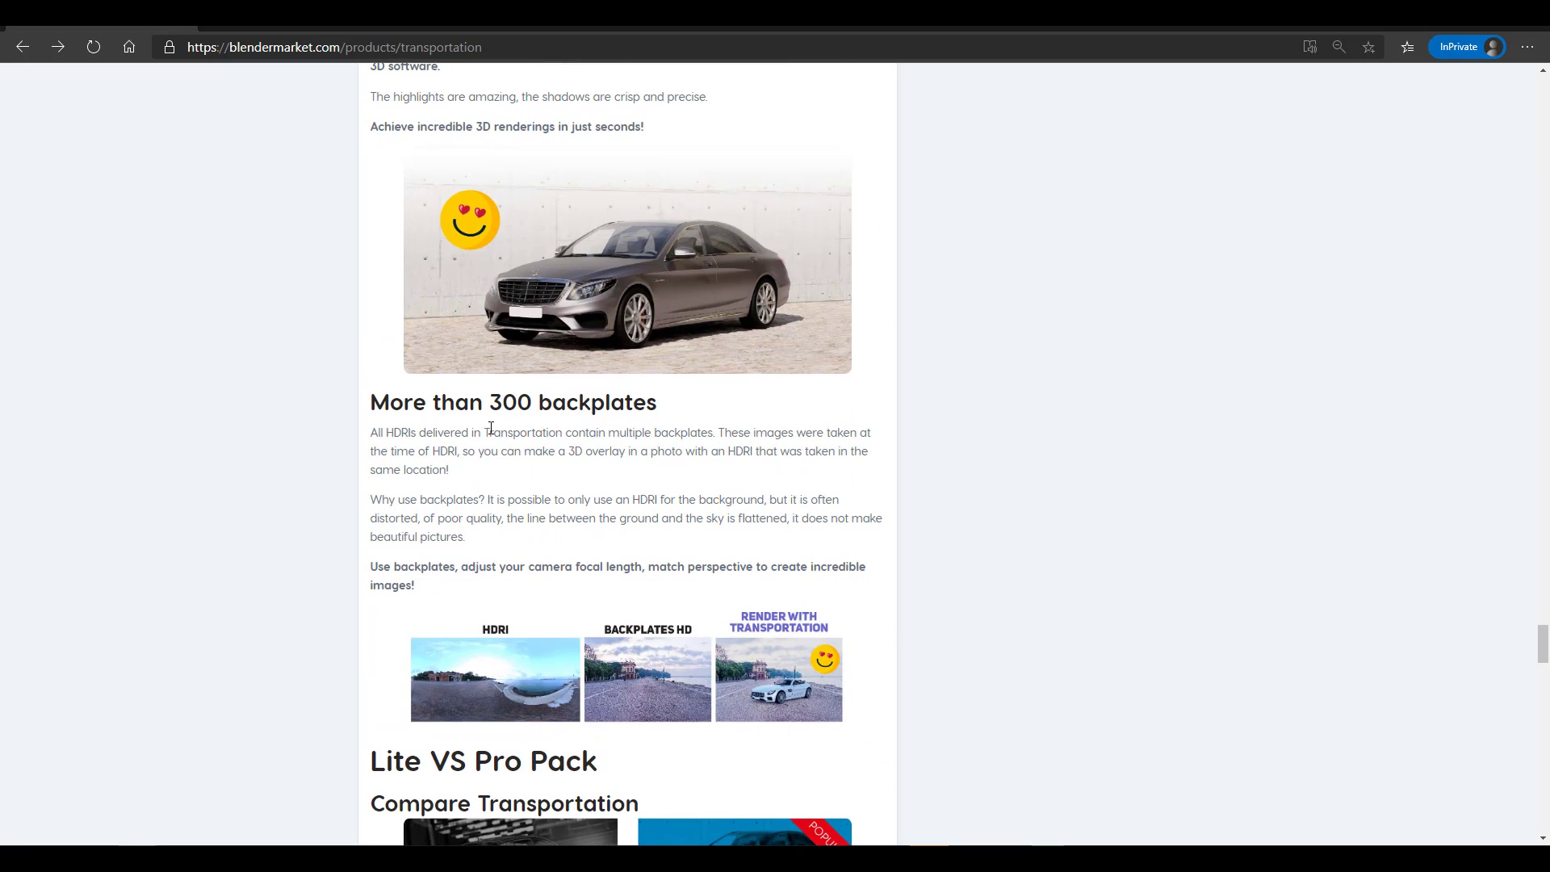
{"action": "scroll", "coordinate": [491, 429], "scroll_direction": "down", "scroll_amount": 7}
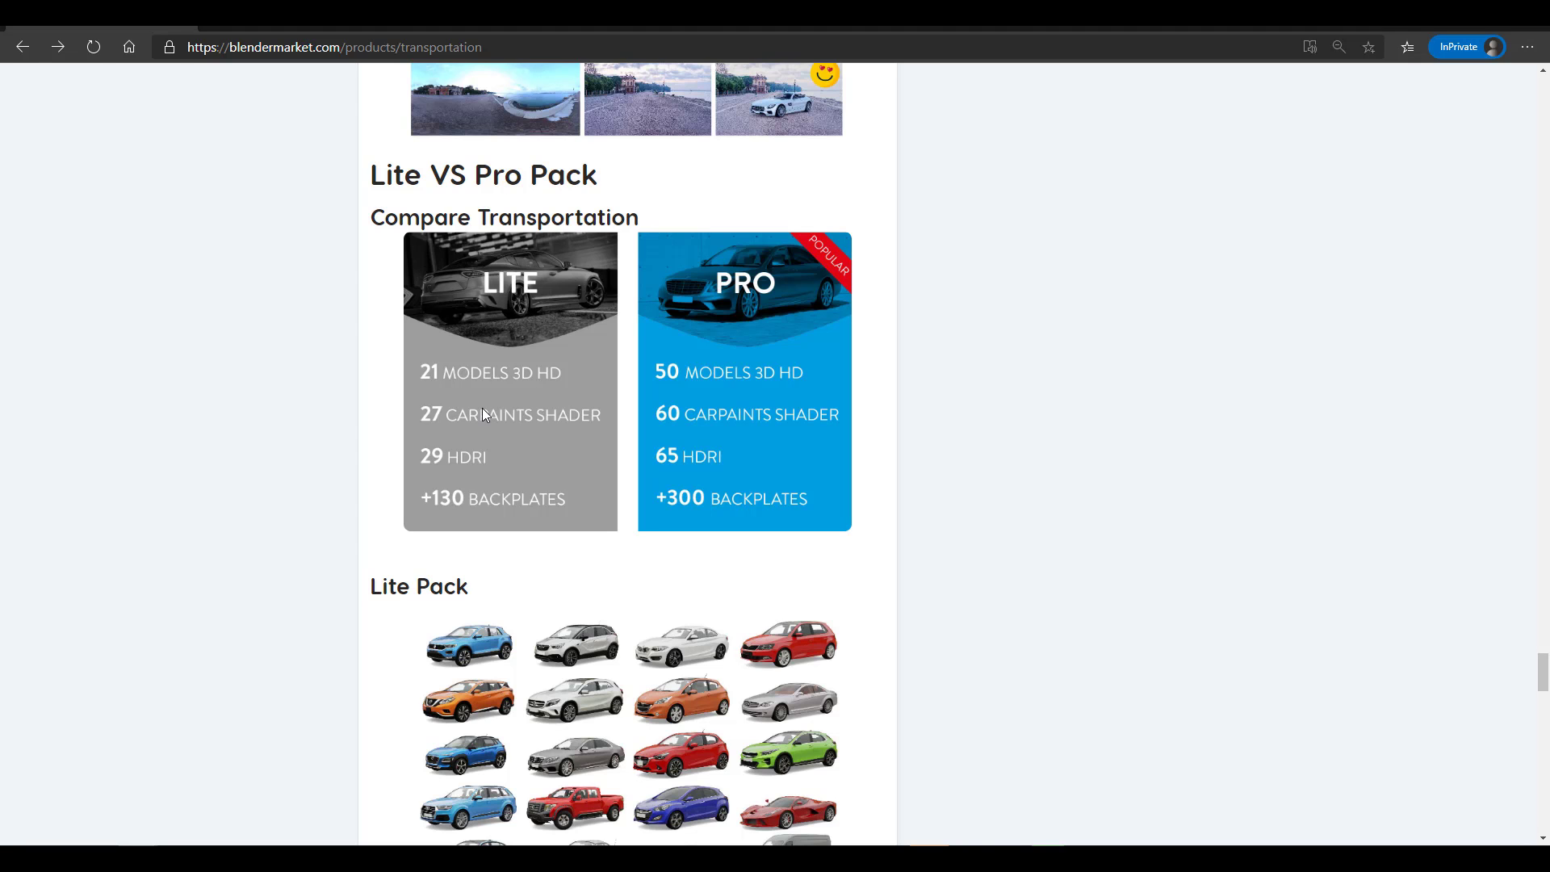
{"action": "scroll", "coordinate": [496, 420], "scroll_direction": "down", "scroll_amount": 20}
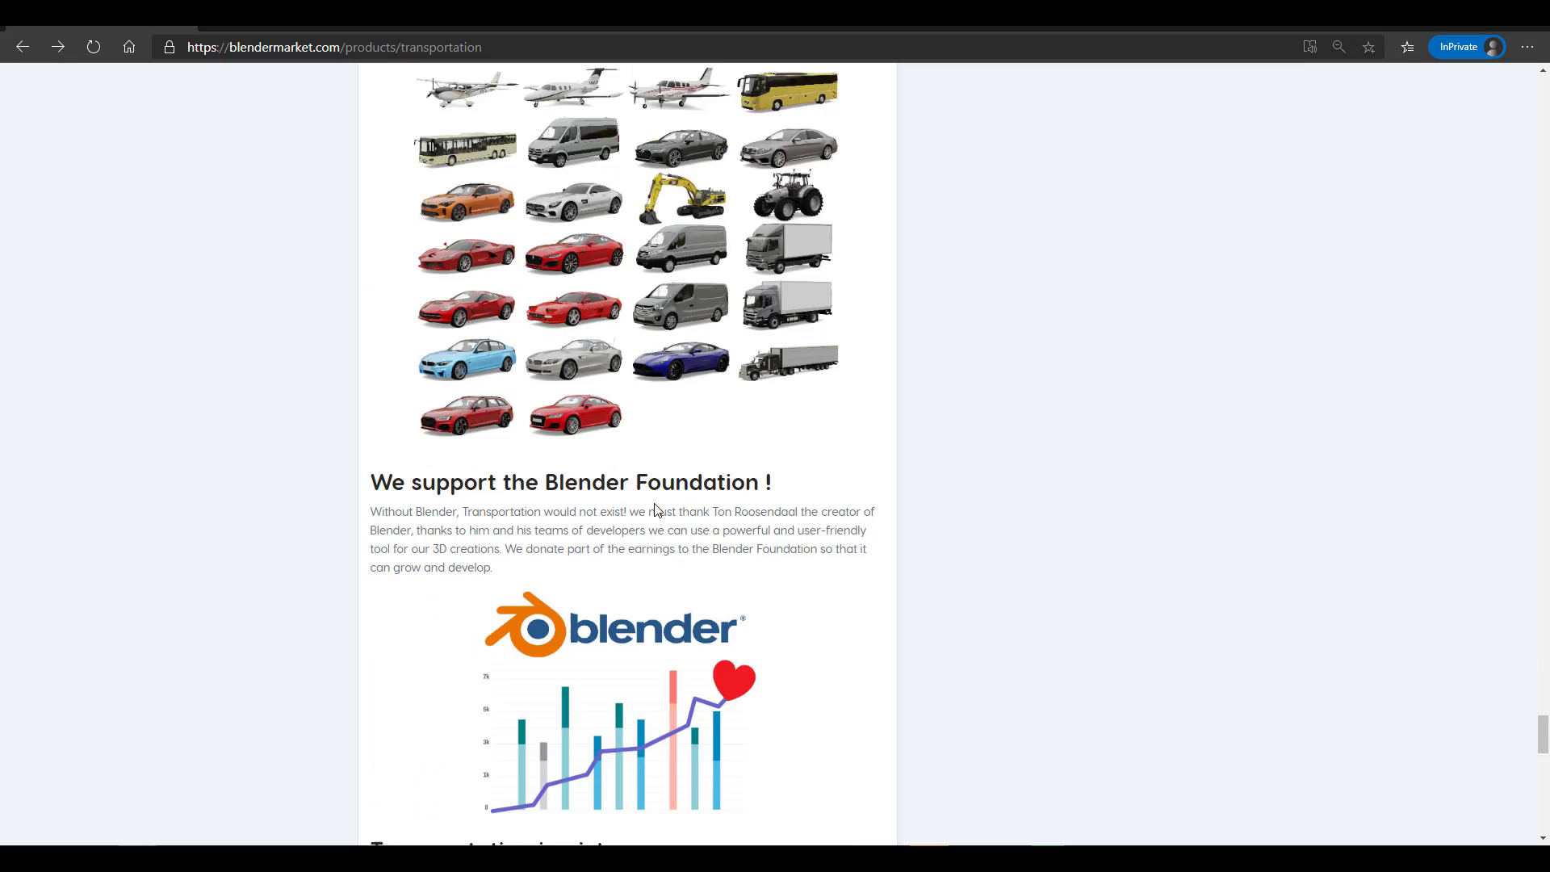